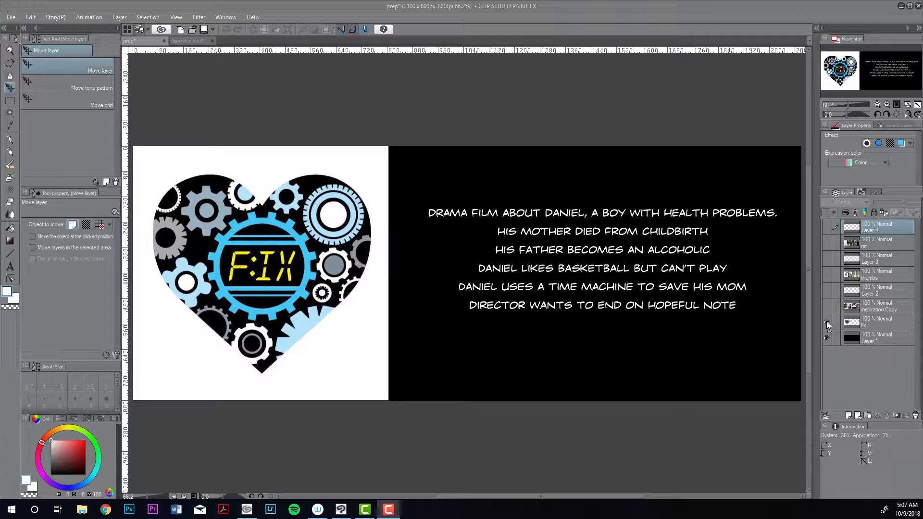
- Hide the fix layer and show the inspiration Copy layer
click(826, 322)
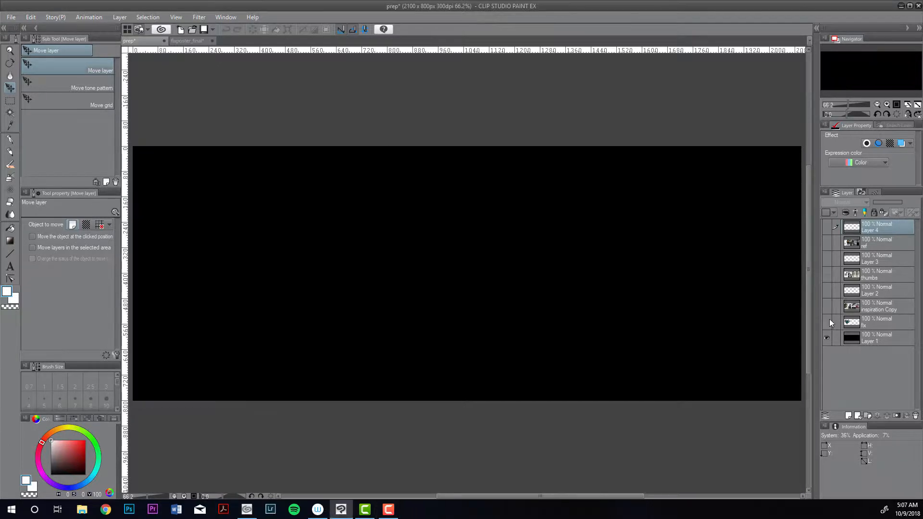
click(827, 306)
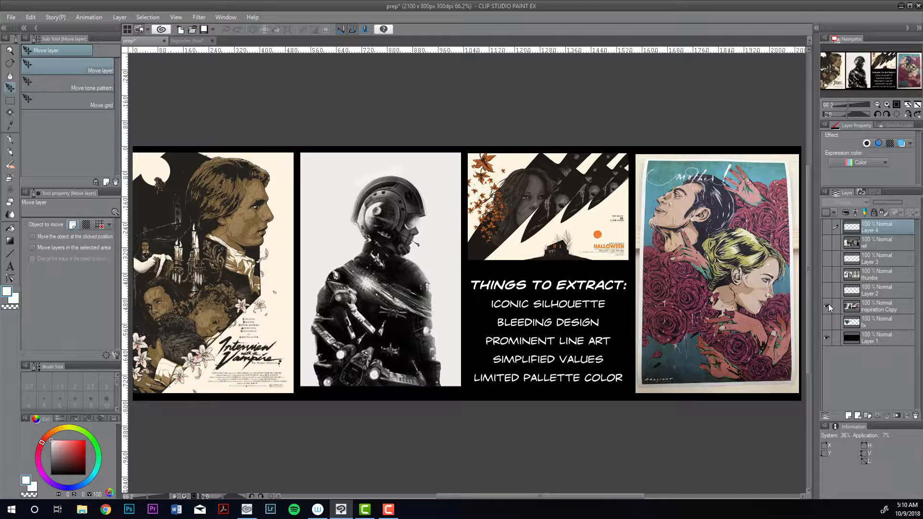
- On a visible Layer 2, mark the bleeding edges of the Interview with the Vampire poster with the red Turnip pen at size 30
click(870, 290)
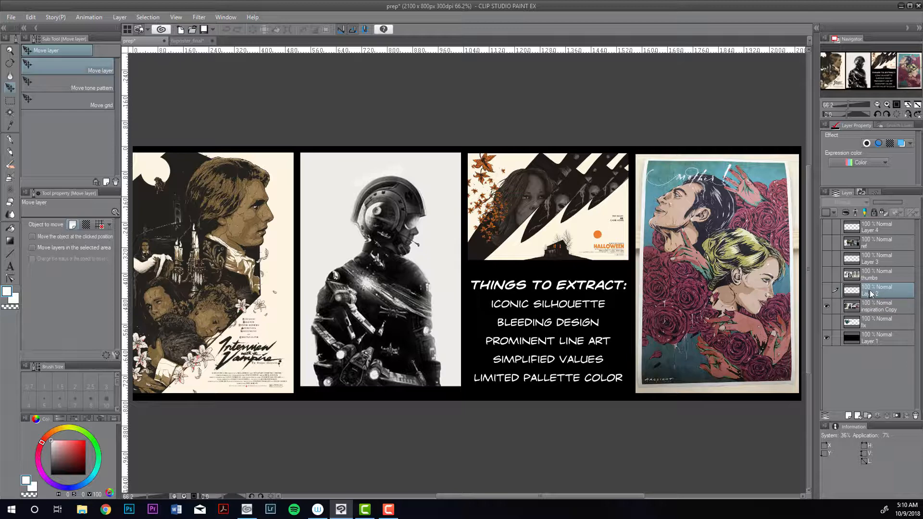
click(85, 440)
key(b)
key(p)
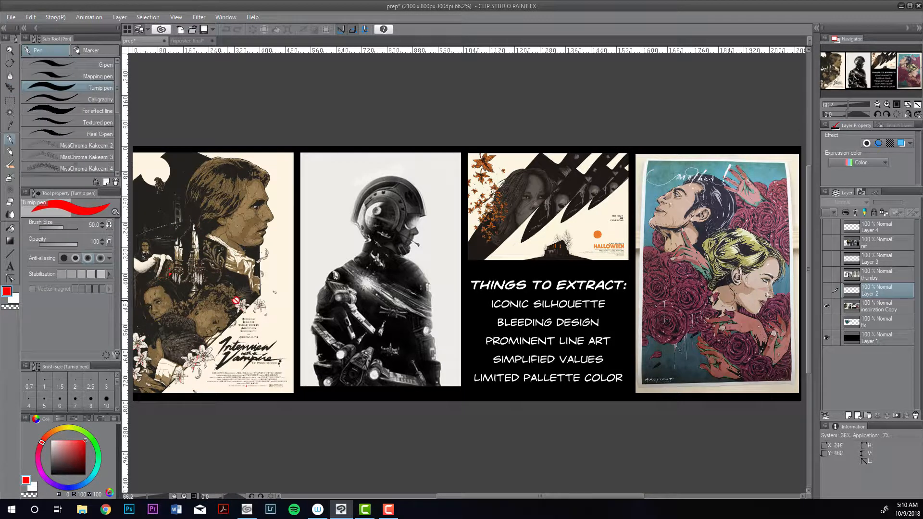
click(826, 290)
mouse_move(164, 253)
mouse_down()
mouse_move(144, 269)
mouse_move(133, 263)
mouse_up()
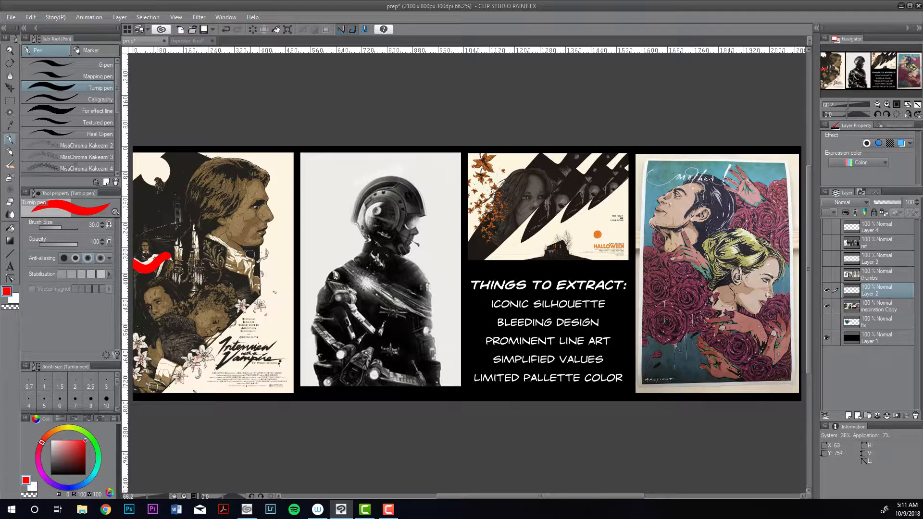
drag(147, 385, 139, 379)
mouse_move(214, 167)
mouse_down()
mouse_move(173, 151)
mouse_move(156, 186)
mouse_up()
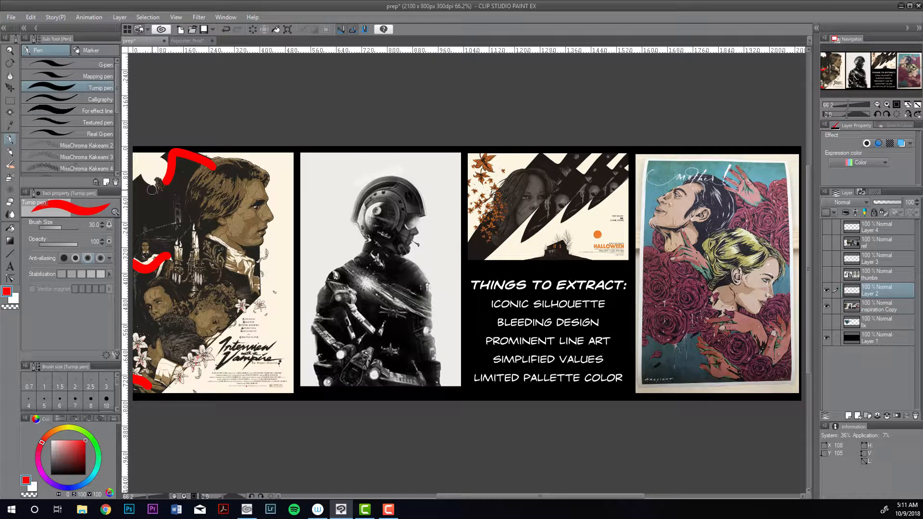
drag(165, 177, 133, 179)
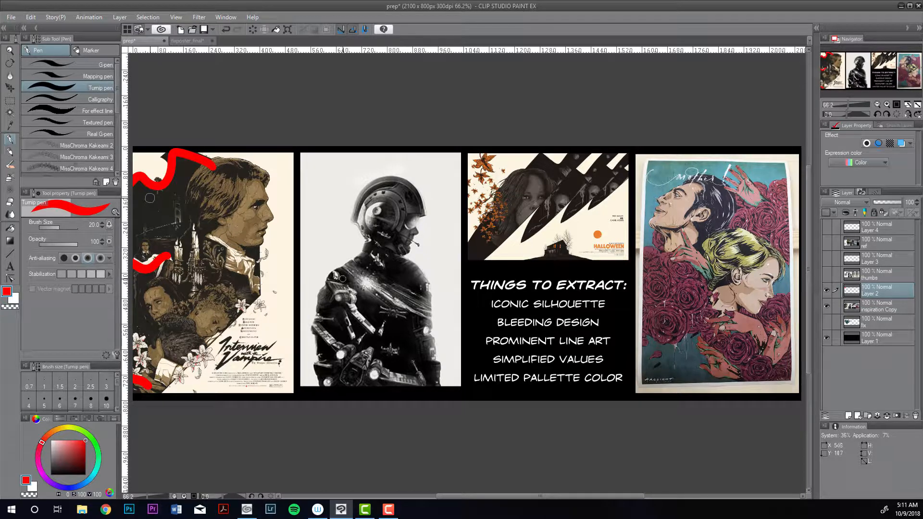
- Draw two large red crosses over the lower half of the helmeted figure in the second poster, using pen size 17
key(bracketleft)
key(bracketleft)
key(bracketleft)
drag(374, 329, 268, 260)
key(ctrl+z)
drag(315, 234, 346, 343)
key(ctrl+z)
key(ctrl+y)
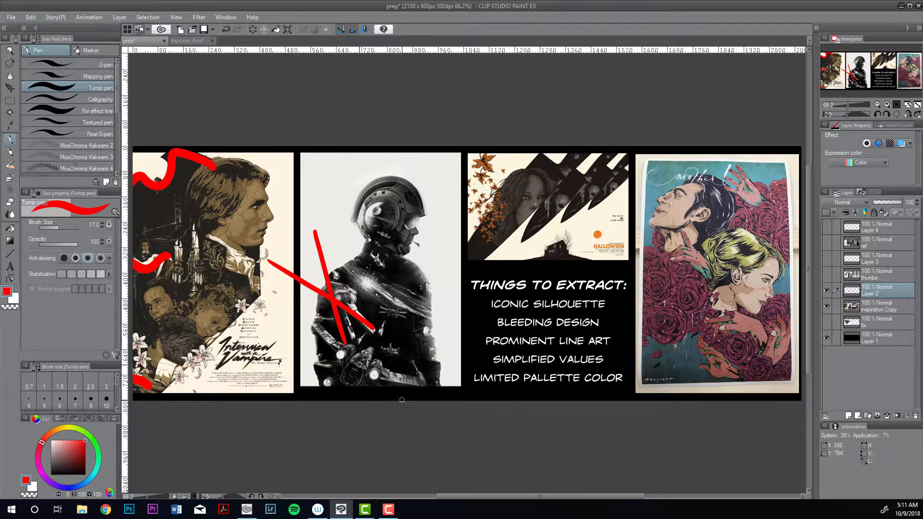
key(ctrl+y)
drag(359, 365, 266, 361)
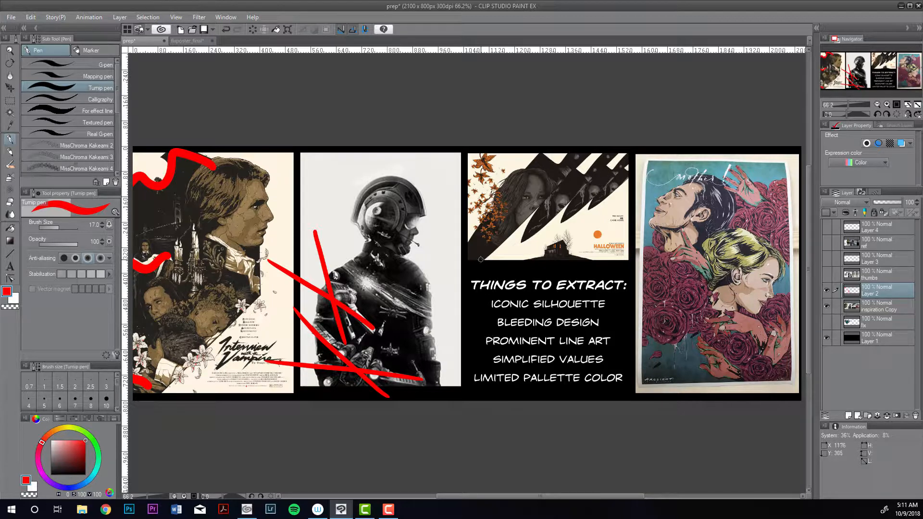
- Mark the bleeding edges of the Halloween and mother! posters in red, and clear all marks from Layer 2
mouse_move(465, 253)
mouse_down()
mouse_move(461, 276)
mouse_move(485, 256)
mouse_up()
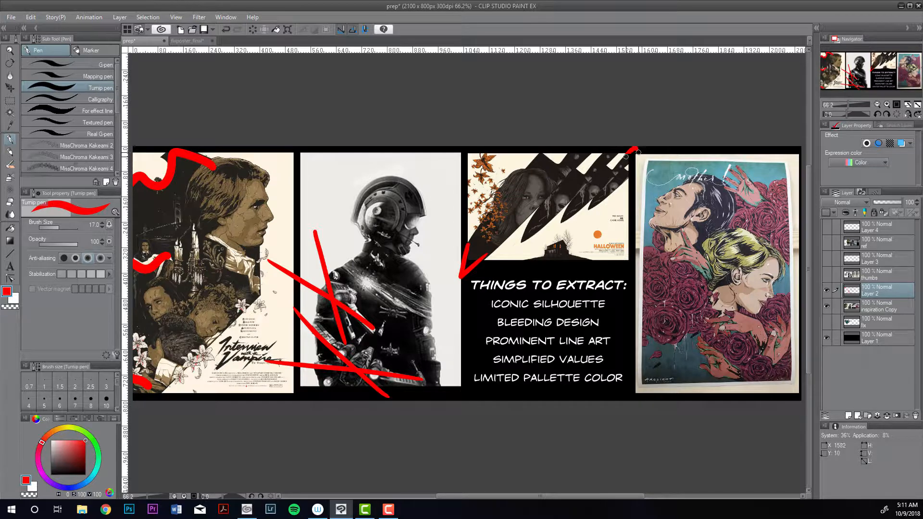
drag(623, 167, 637, 149)
drag(641, 248, 615, 312)
drag(617, 329, 646, 340)
key(ctrl+z)
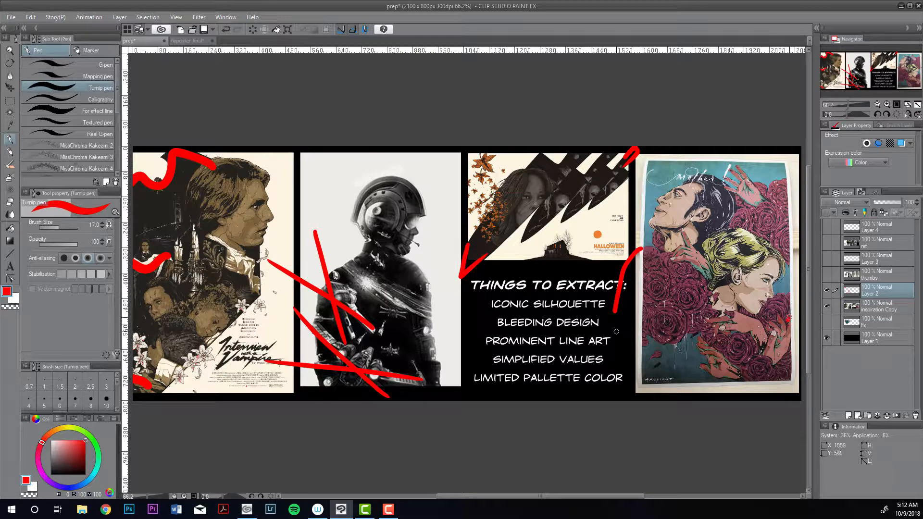
drag(785, 181, 800, 187)
drag(789, 320, 799, 298)
drag(747, 381, 794, 395)
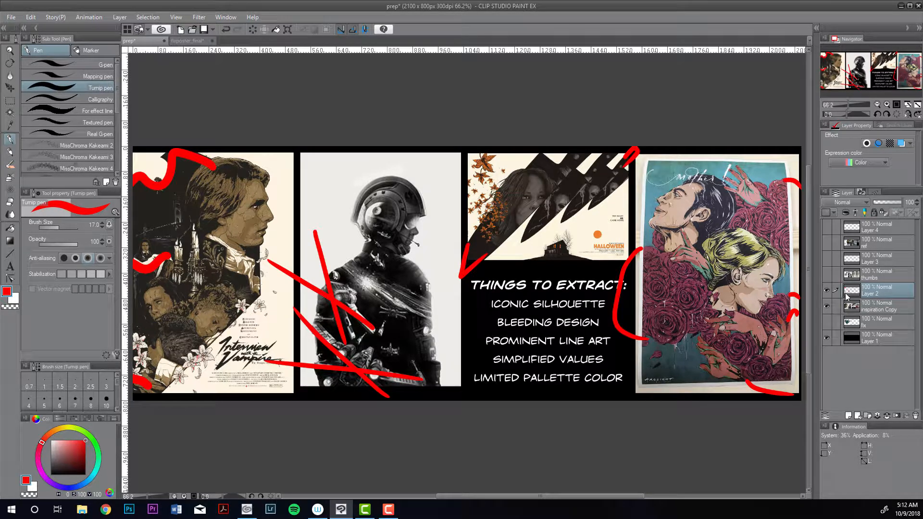
key(Delete)
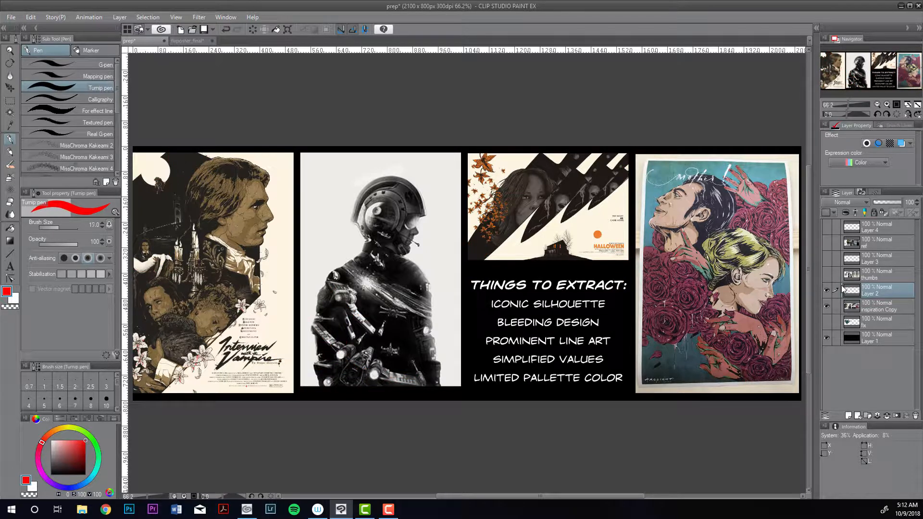
- Reduce the pen size to 6, trace the profile of the large head in the first poster in red, and undo the annotation strokes
key(bracketleft)
key(bracketright)
key(bracketleft)
key(bracketleft)
key(bracketleft)
key(bracketright)
key(bracketright)
key(bracketright)
key(bracketleft)
key(bracketleft)
key(bracketleft)
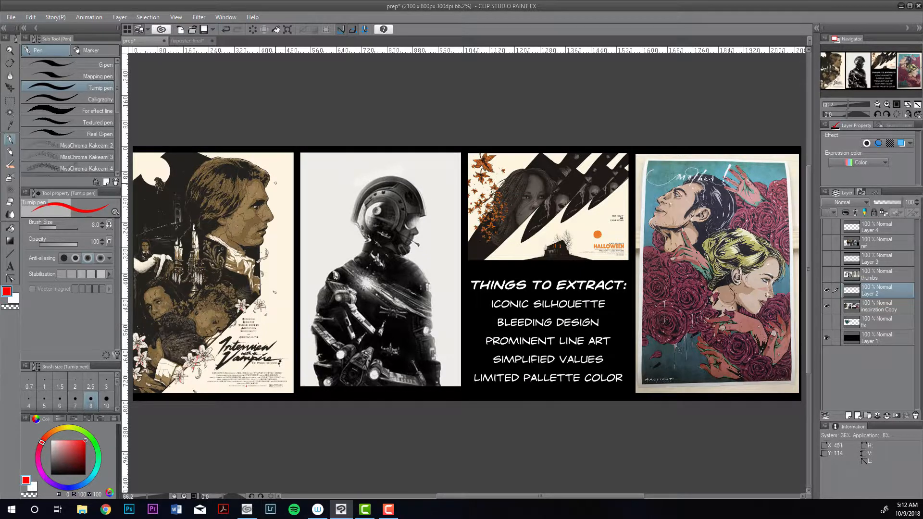
key(bracketleft)
key(bracketleft)
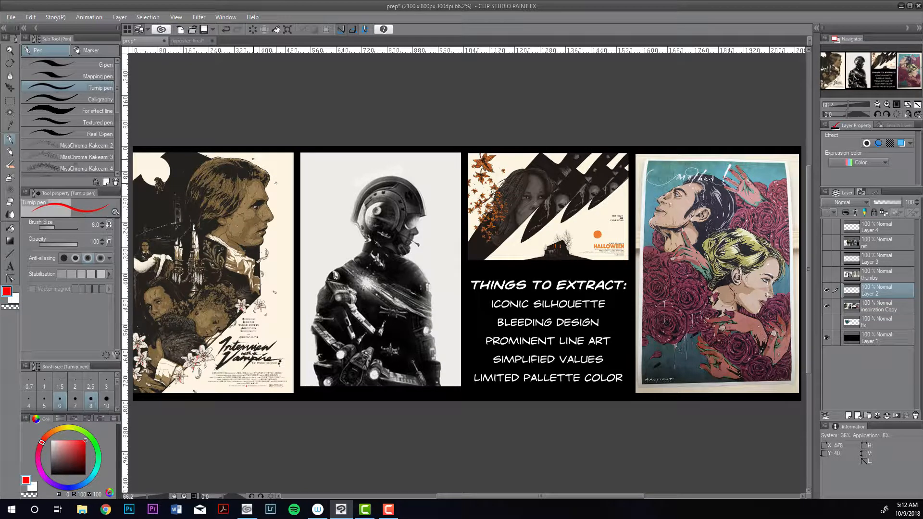
mouse_move(250, 158)
mouse_down()
mouse_move(265, 166)
mouse_move(273, 214)
mouse_up()
drag(270, 249, 270, 256)
key([)
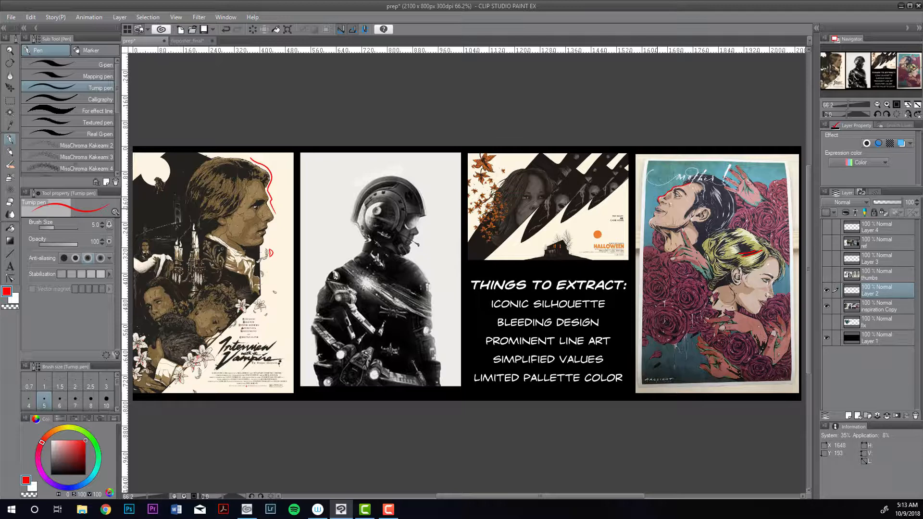
key(ctrl+z)
- Hide the inspiration Copy layer and show the thumbs layer
click(828, 306)
click(827, 306)
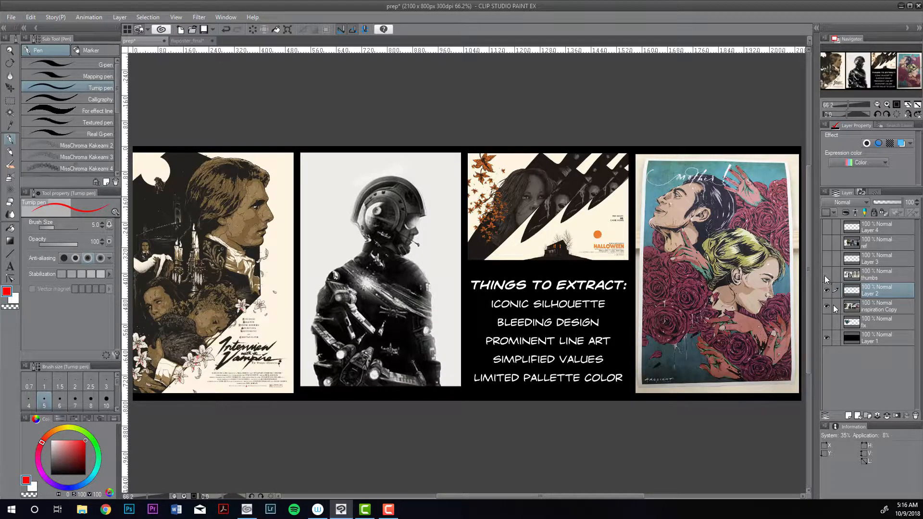
click(827, 306)
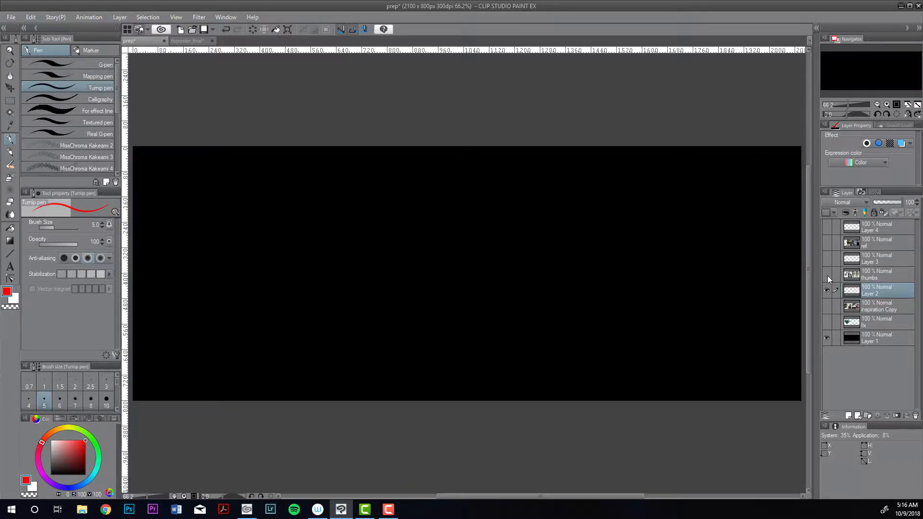
click(827, 275)
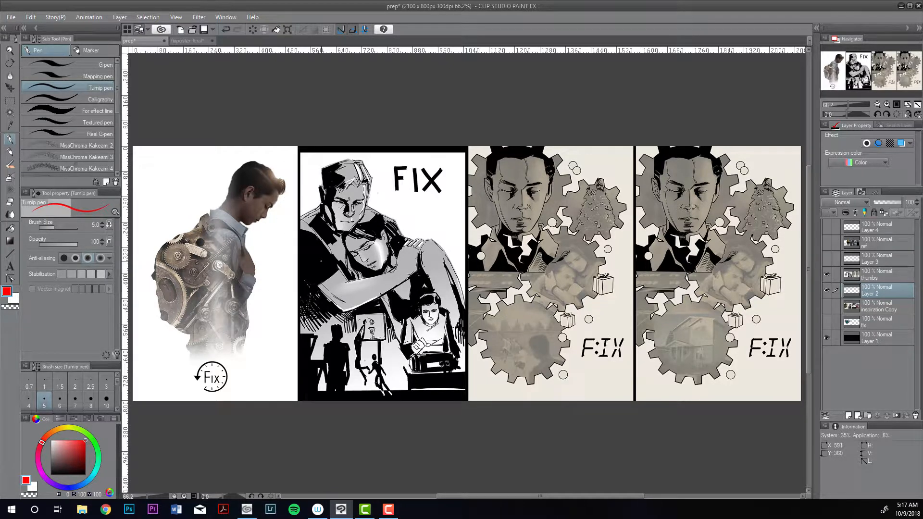
- Move Layer 2 above the thumbs layer and set the Turnip pen size to 15
drag(858, 293, 859, 272)
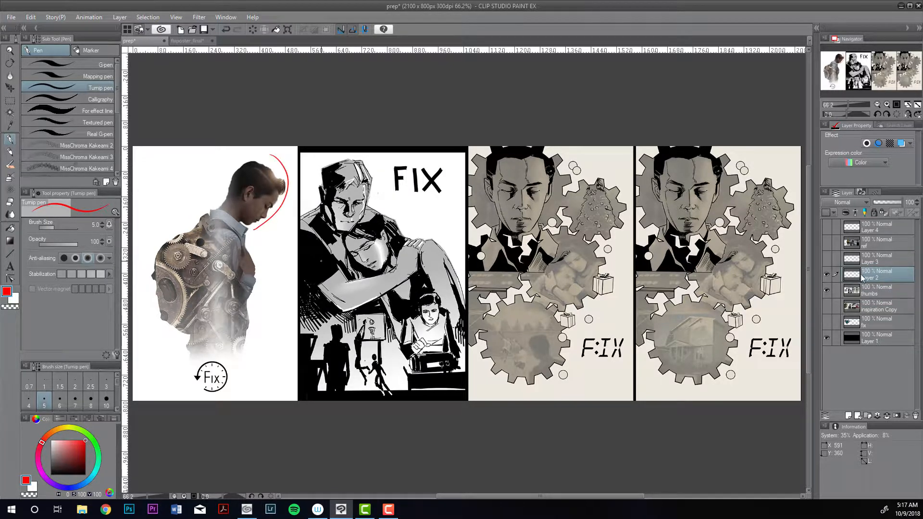
key(ctrl+z)
key(ctrl+y)
key(bracketright)
key(bracketright)
key(bracketright)
key(bracketright)
key(bracketright)
key(bracketright)
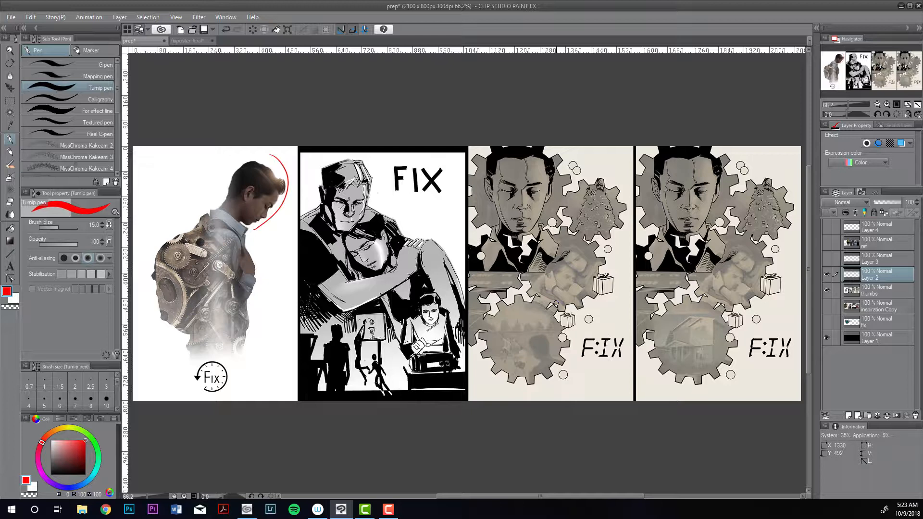
- Hide Layer 2 and the thumbs layer, and show the ref layer
click(826, 275)
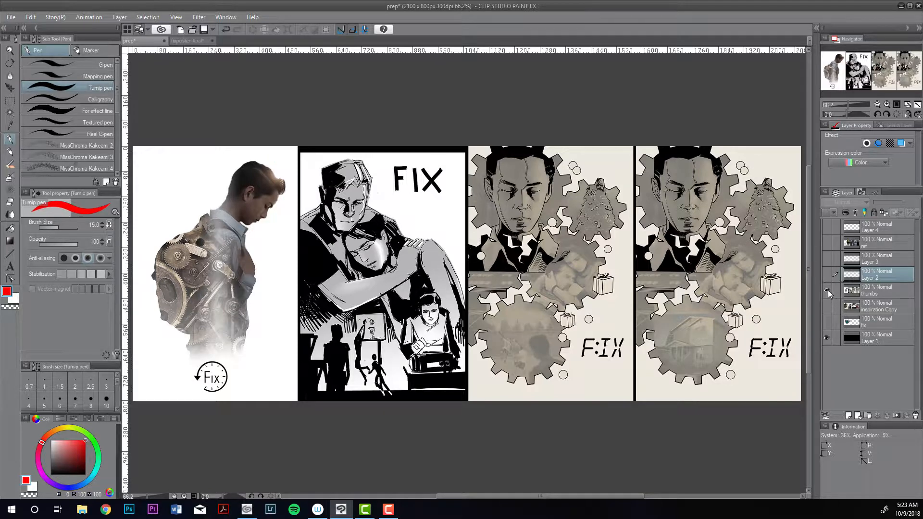
click(826, 290)
click(827, 290)
click(826, 243)
click(827, 290)
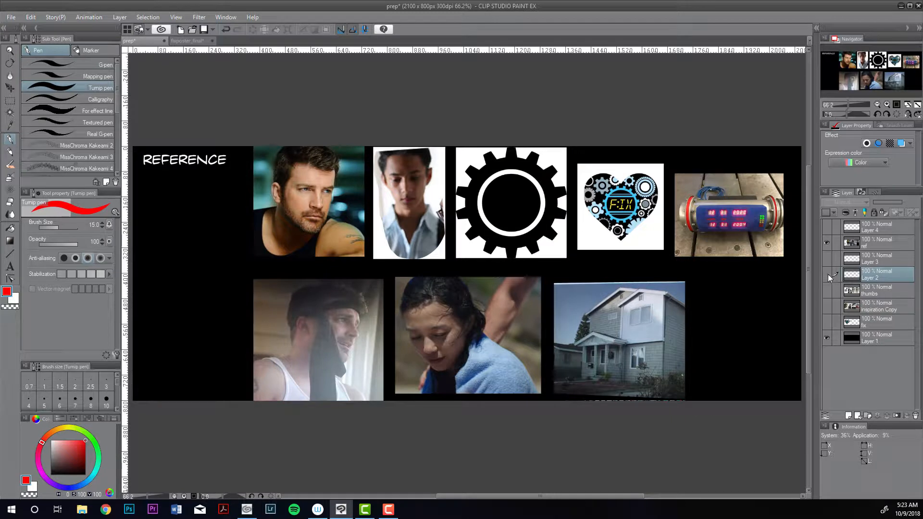
- Delete Layer 2 and Layer 3
ctrl+click(858, 263)
drag(868, 265, 914, 414)
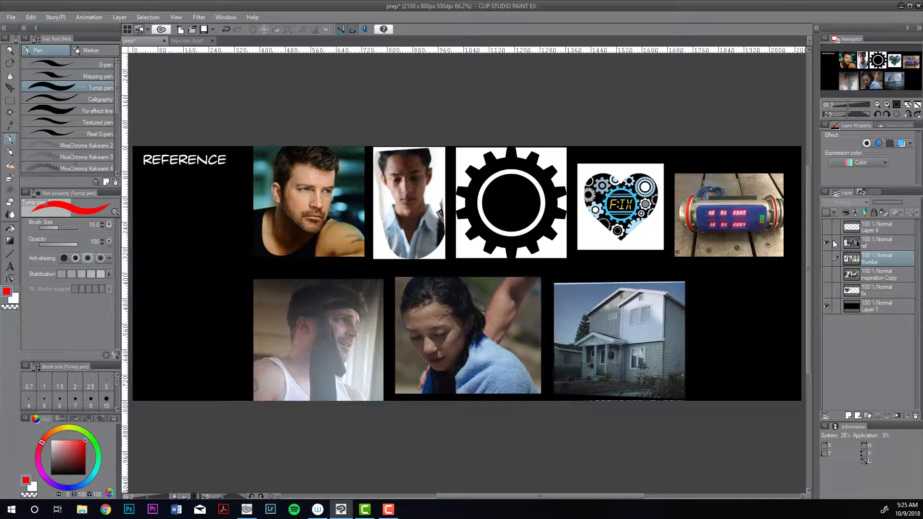
- Show the fix layer in place of the ref layer, and switch the view to the inspiration Copy layer
click(827, 243)
click(827, 243)
click(827, 290)
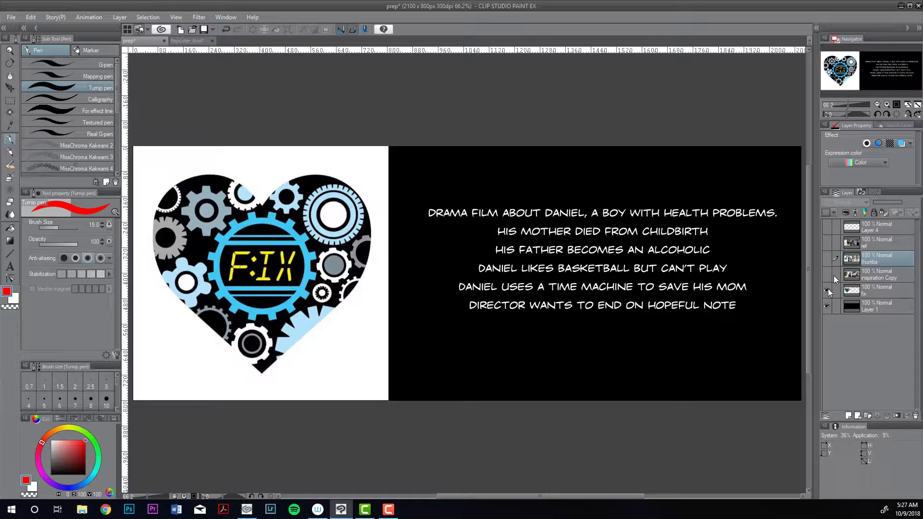
click(826, 290)
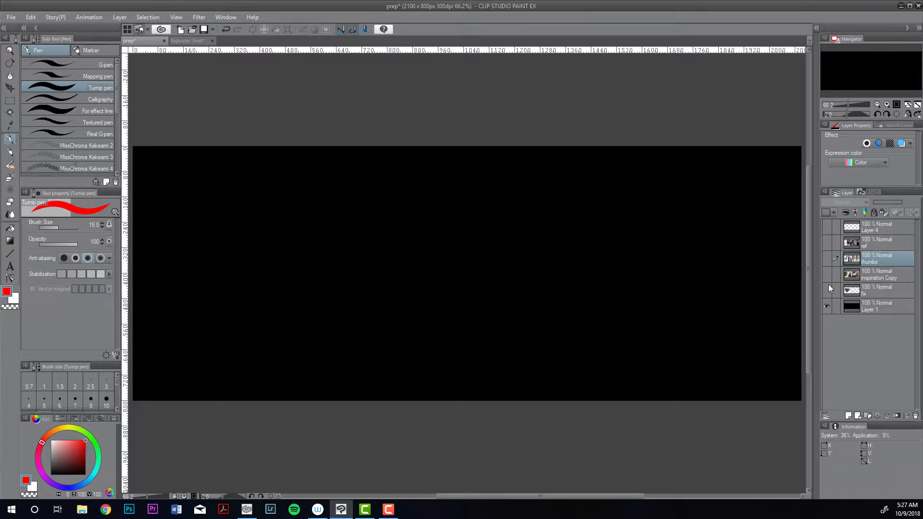
click(827, 274)
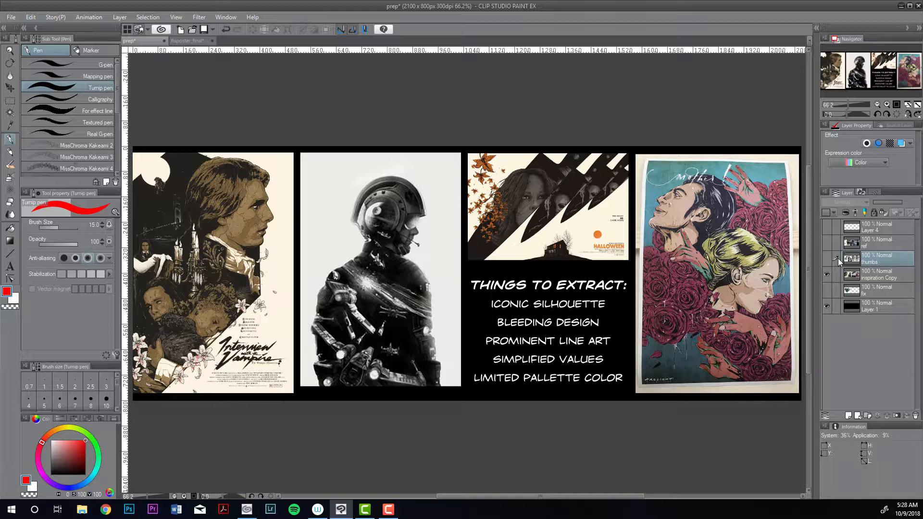
- Hide the inspiration Copy layer and display the thumbs layer in its place
click(827, 259)
click(826, 260)
click(826, 275)
click(828, 260)
click(829, 261)
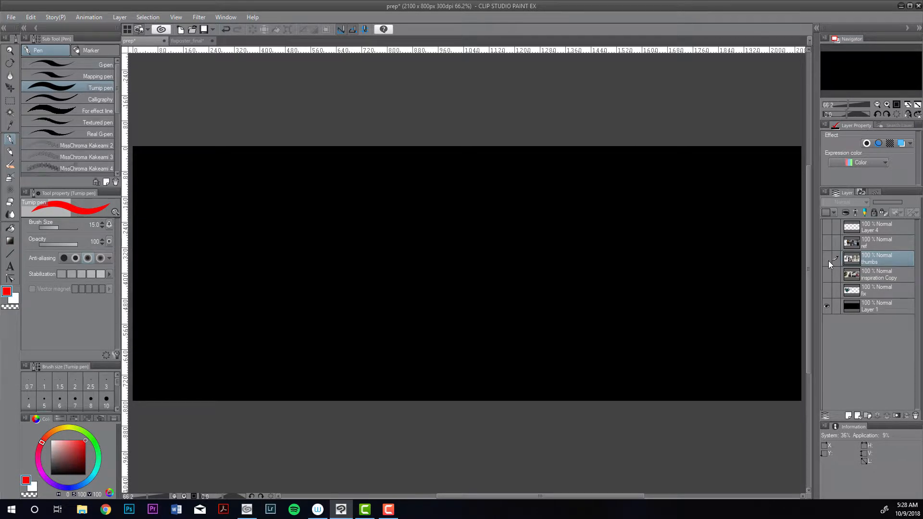
click(828, 261)
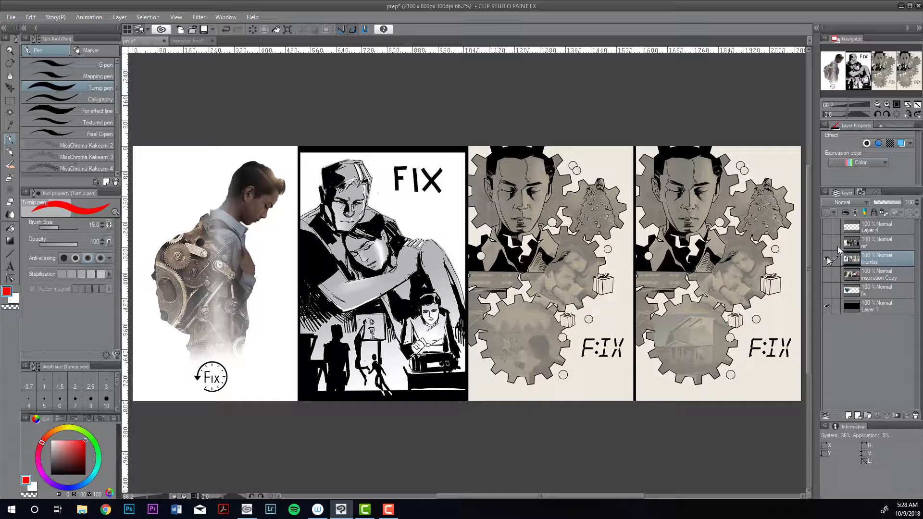
- Hide the thumbs layer and display the ref layer with the reference photos
click(827, 259)
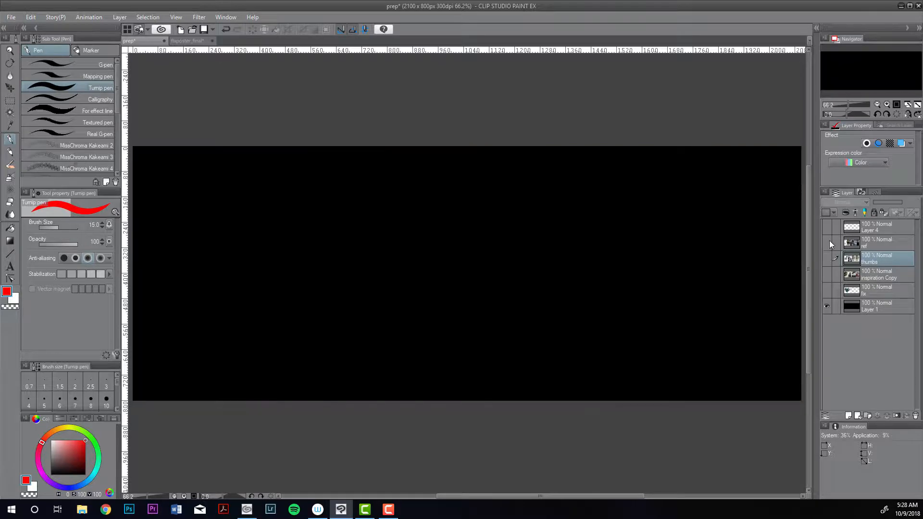
click(827, 243)
click(826, 258)
click(826, 243)
click(826, 258)
click(827, 243)
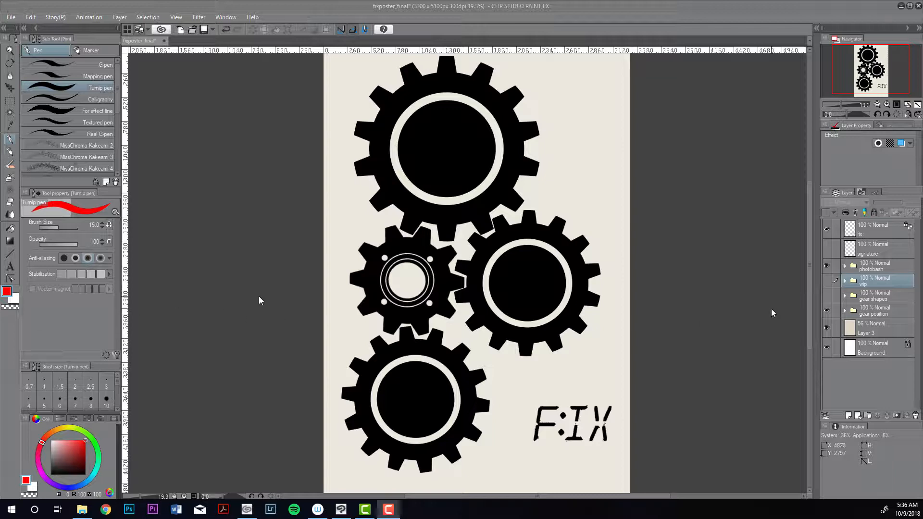
- Expand the gear position folder and toggle each of its four gear layers off and on to examine the gear placement
click(845, 311)
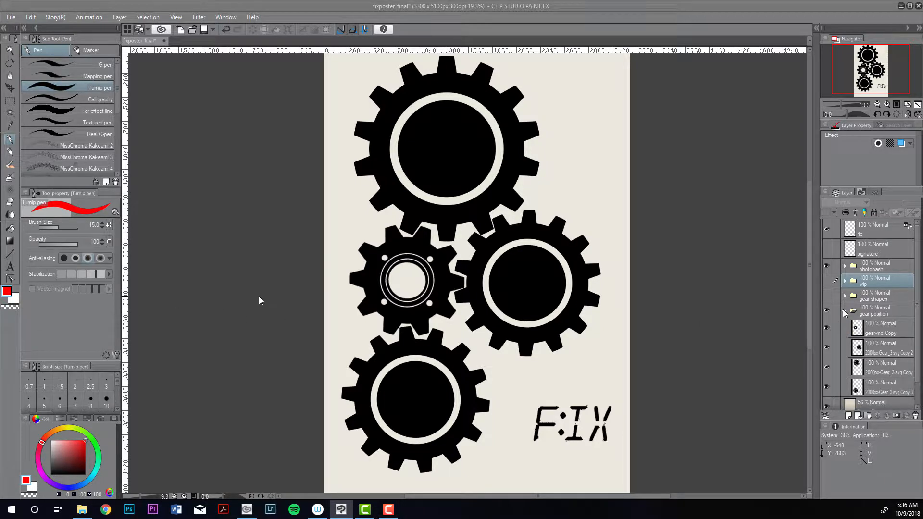
click(827, 328)
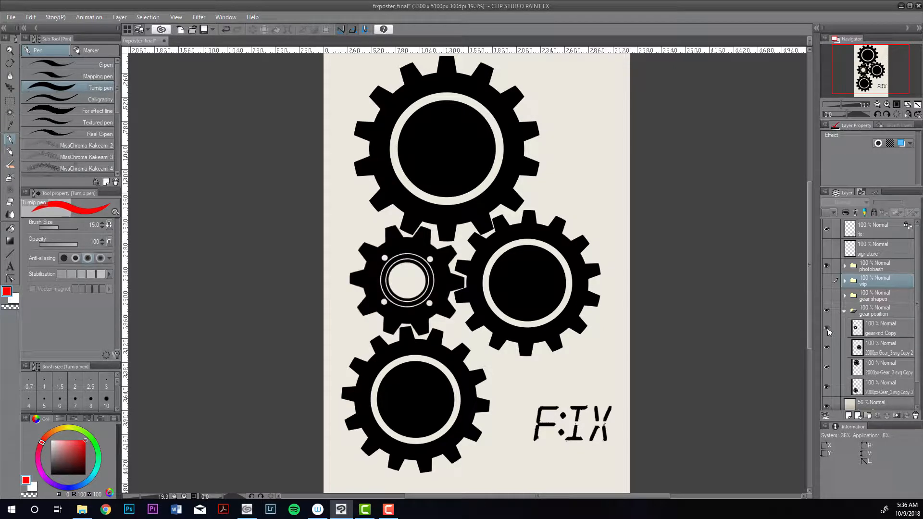
click(827, 328)
click(827, 328)
click(827, 346)
click(827, 346)
click(826, 343)
click(826, 343)
click(826, 343)
click(826, 344)
click(826, 366)
click(826, 367)
click(826, 385)
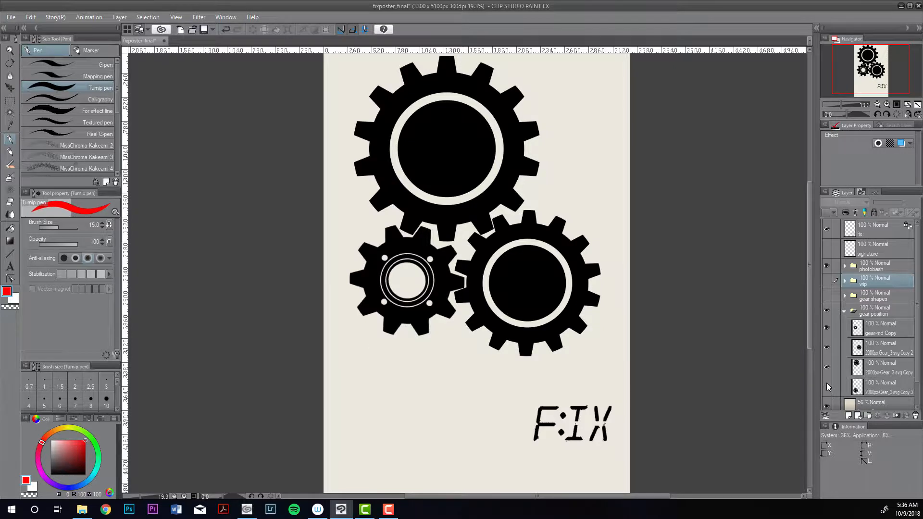
click(826, 383)
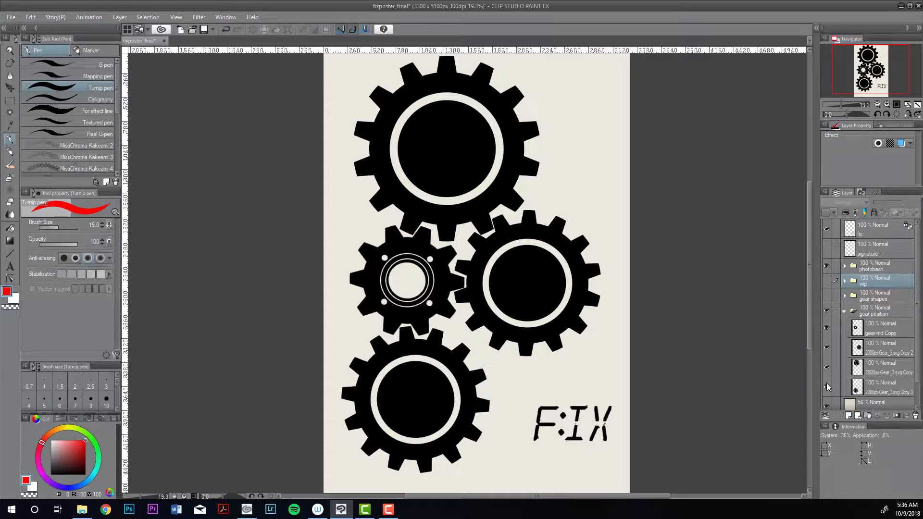
- Collapse the gear position folder, fit the whole poster in view, and display the gear shapes folder in its place
click(844, 311)
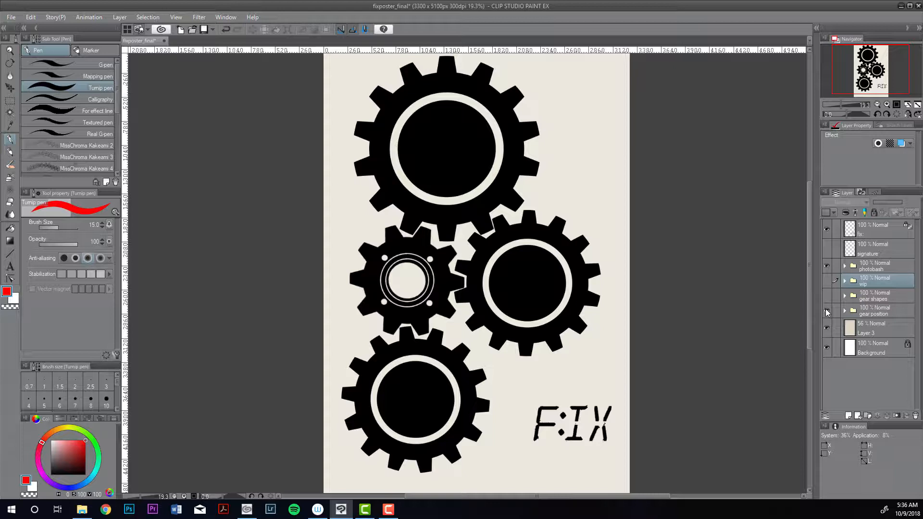
click(917, 105)
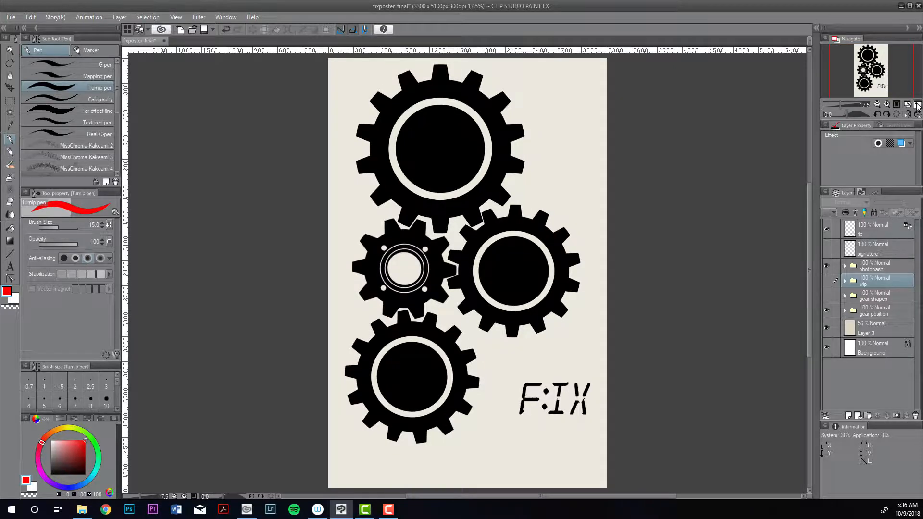
click(917, 106)
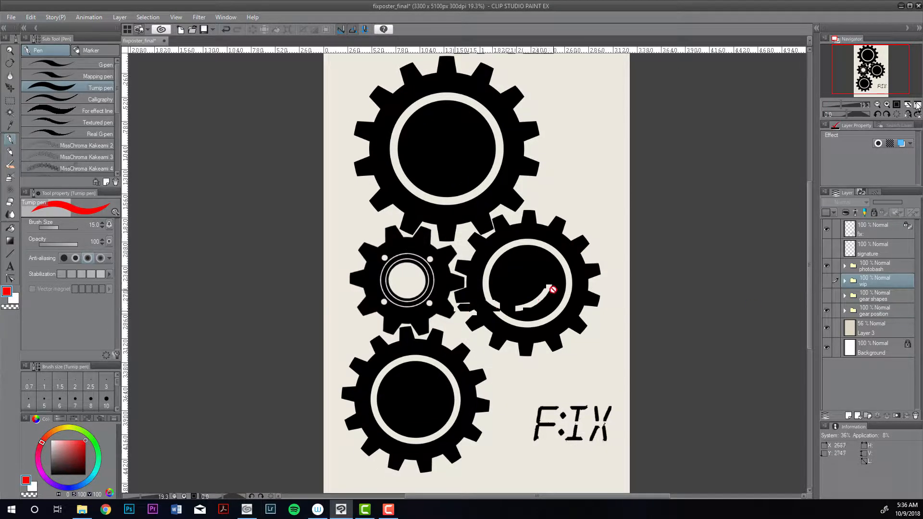
key(ctrl+0)
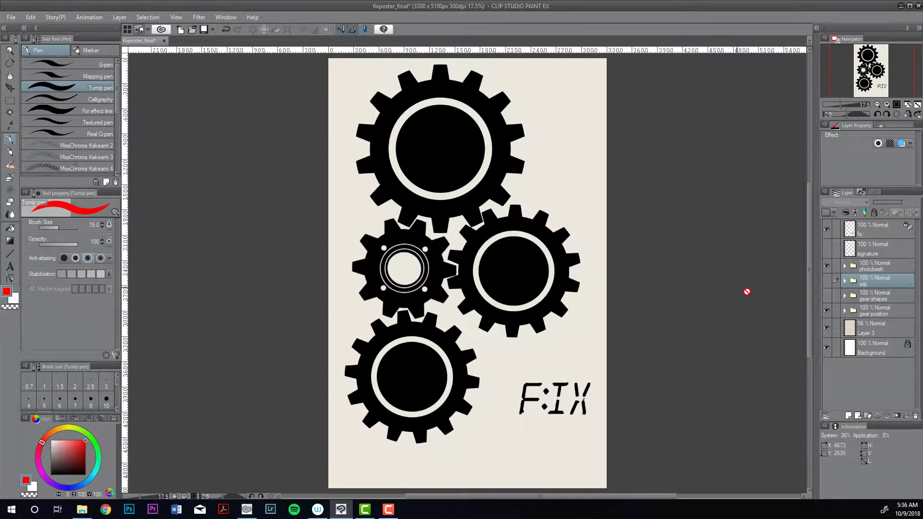
click(824, 310)
click(824, 310)
click(829, 296)
click(828, 296)
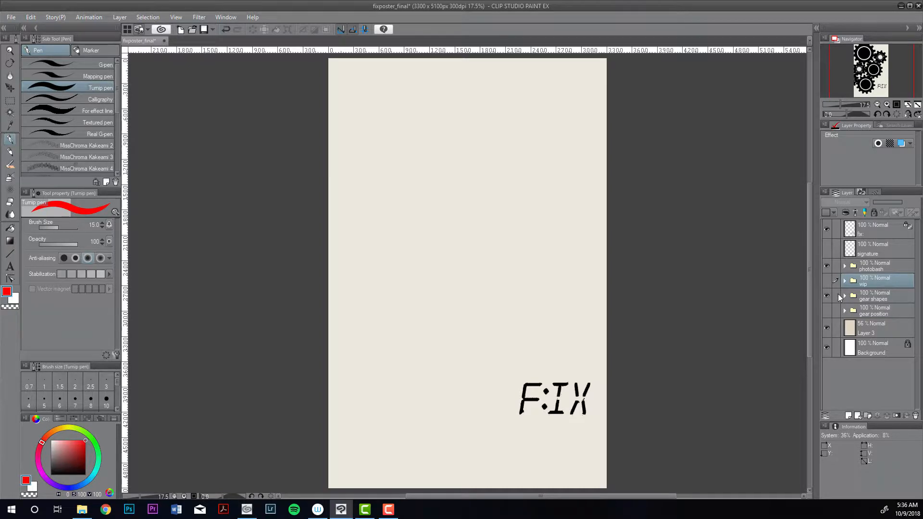
click(826, 296)
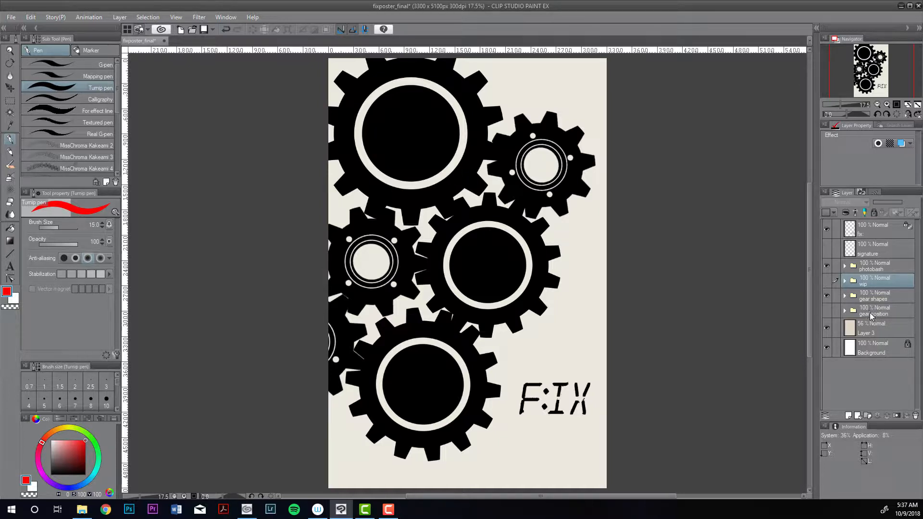
- Expand the gear shapes folder and toggle its topmost large gear layer off and on to examine the cropped gear
click(826, 296)
click(845, 295)
click(826, 313)
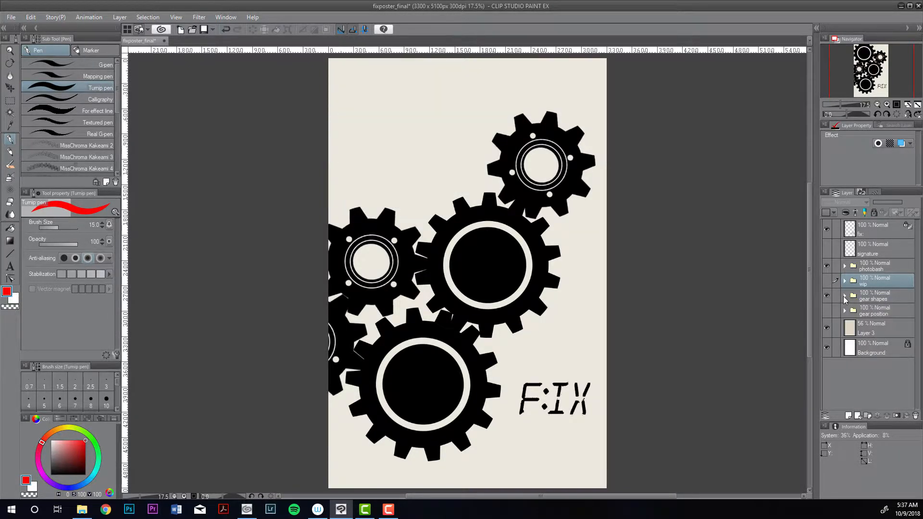
click(827, 313)
click(826, 313)
click(826, 313)
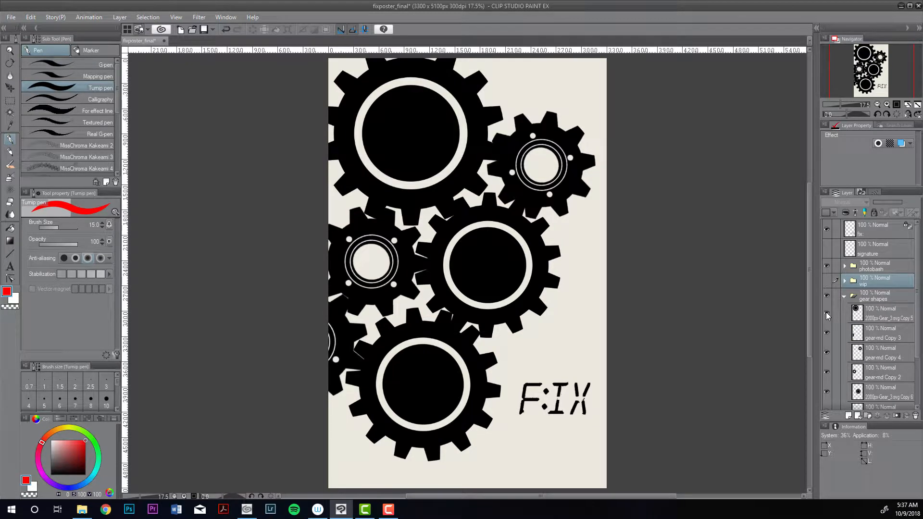
click(827, 313)
click(827, 313)
- Toggle the gear-md Copy 3 and gear-md Copy 2 layers off and on, and collapse the gear shapes folder
click(826, 334)
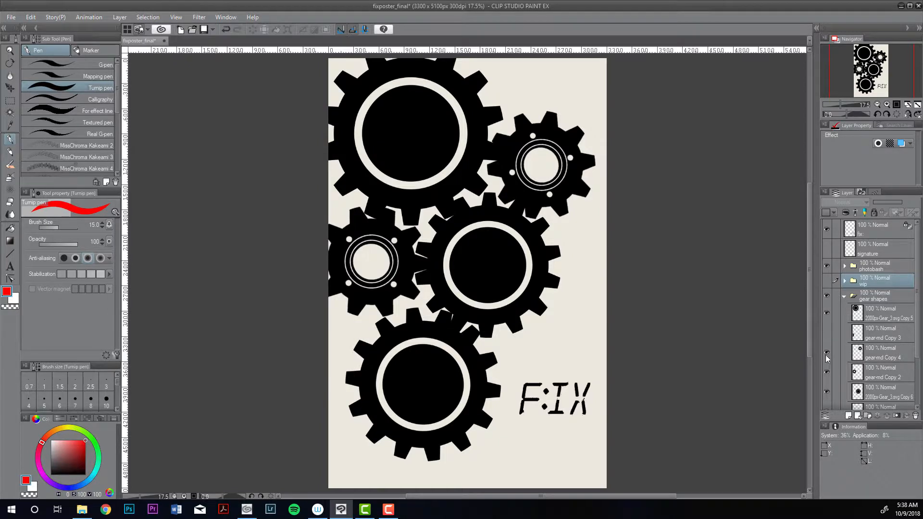
click(828, 335)
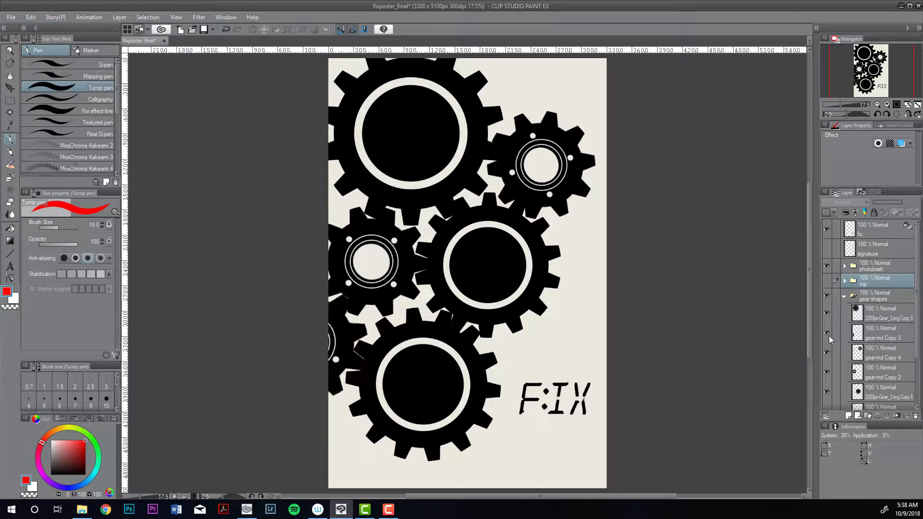
click(827, 372)
click(826, 371)
click(844, 296)
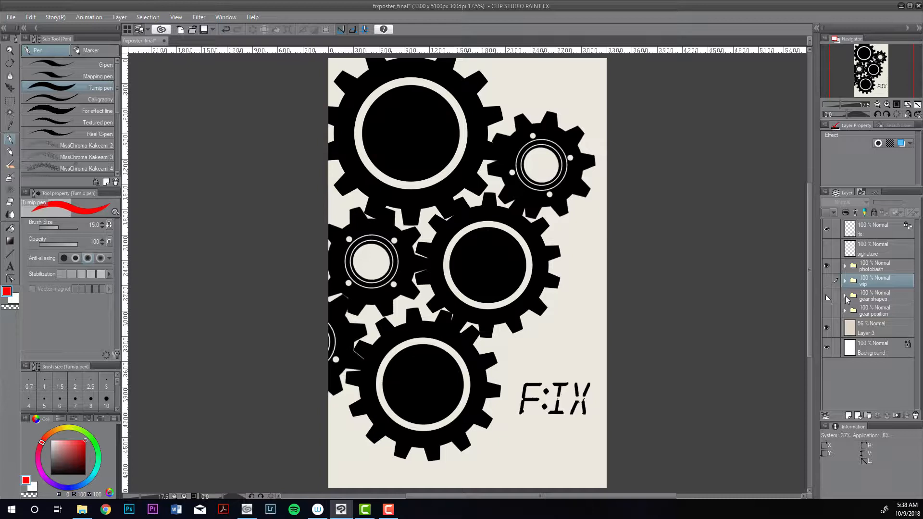
- Toggle the whole gear shapes folder off and on to compare the poster with and without gears, and leave it hidden
click(826, 296)
click(826, 296)
click(826, 295)
click(826, 295)
click(827, 296)
click(827, 296)
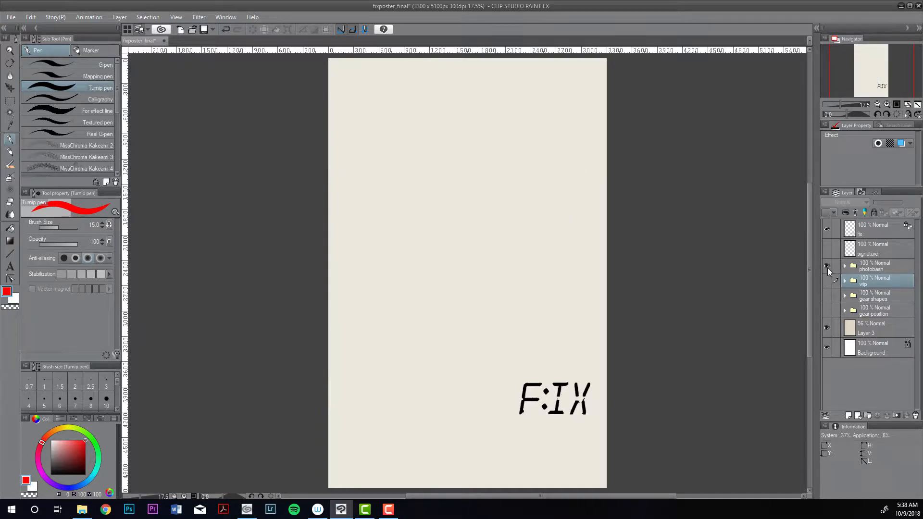
- Expand the photobash folder and briefly display its merged photobash layer to preview the combined photos
click(845, 266)
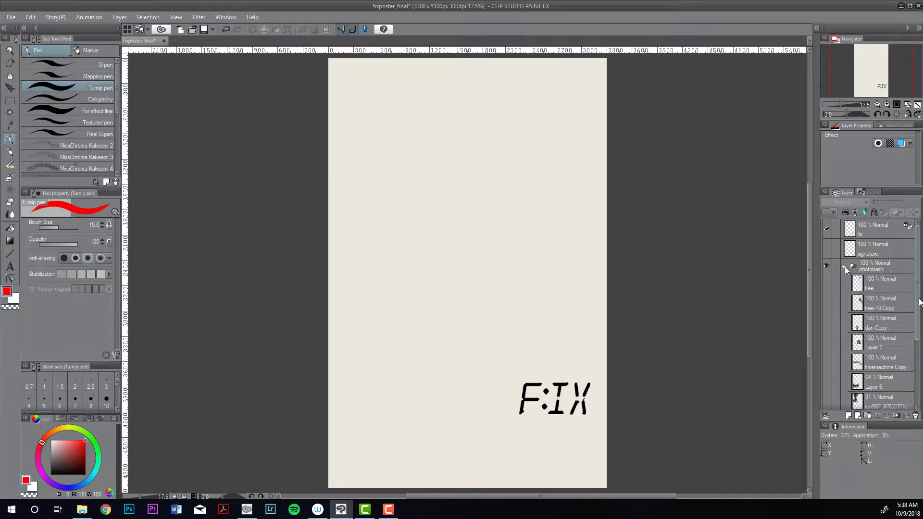
scroll(905, 330, down, 3)
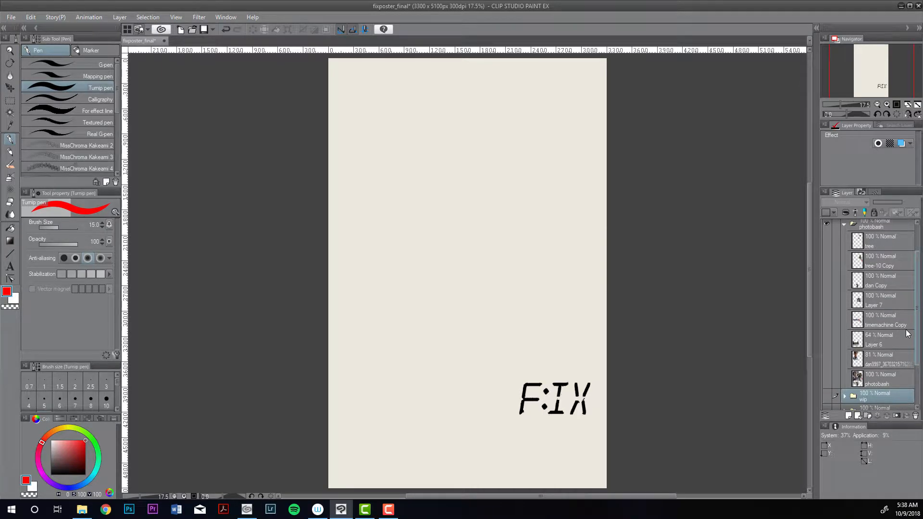
click(826, 381)
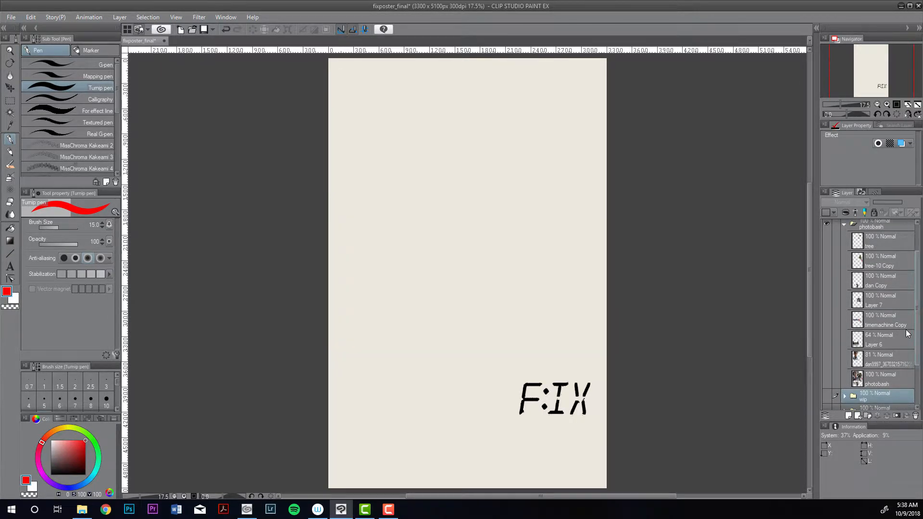
click(826, 380)
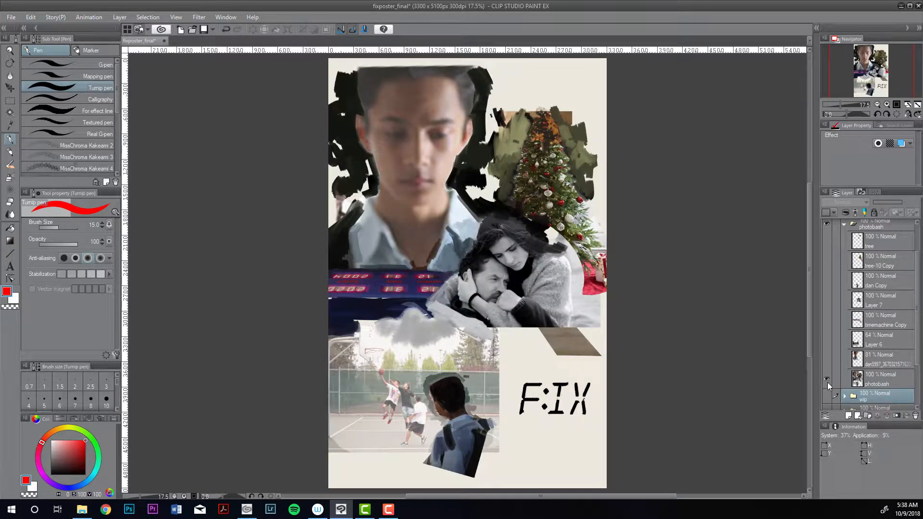
click(826, 378)
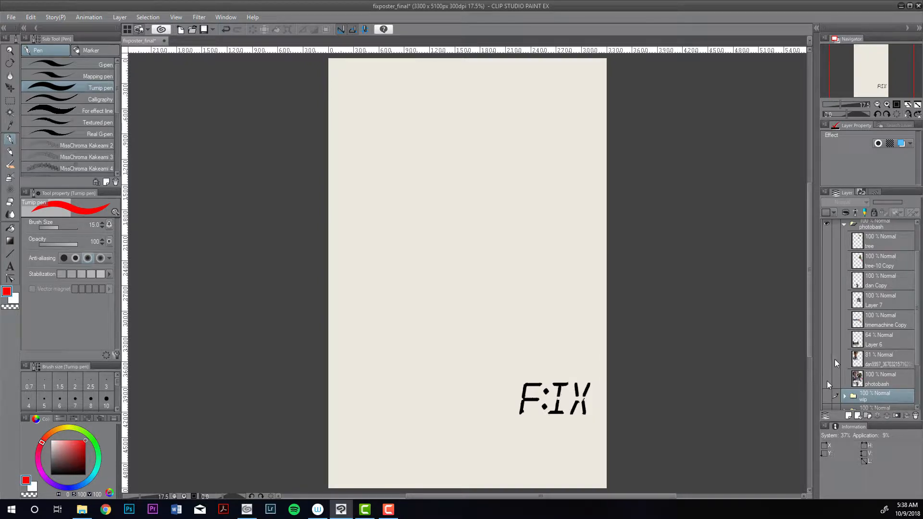
- Display the 81% opacity portrait photo layer and the basketball photo on Layer 6 within the photobash folder
click(826, 359)
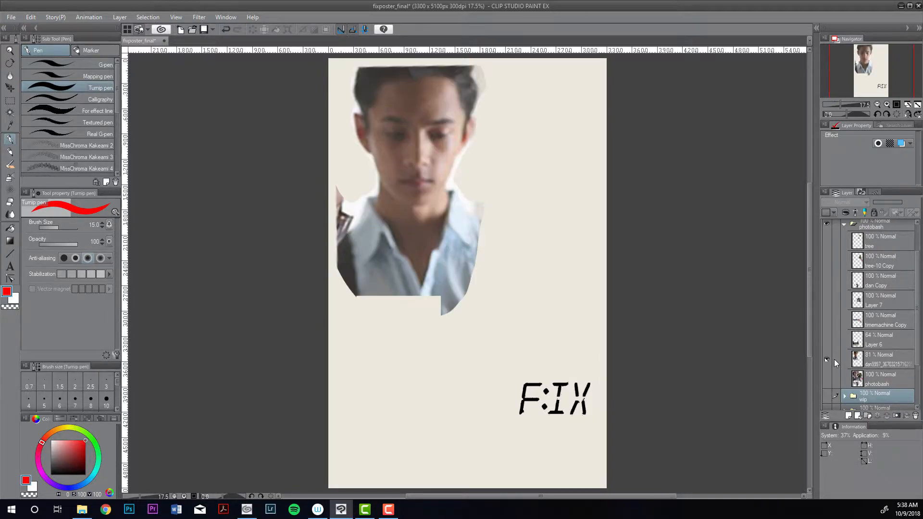
click(826, 360)
click(826, 361)
click(827, 341)
click(827, 341)
click(826, 340)
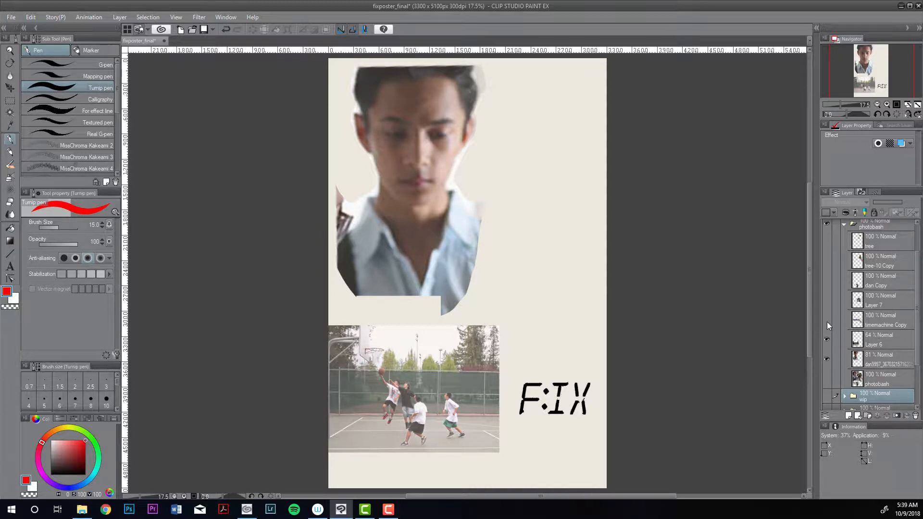
- Display the timemachine Copy layer and the black-and-white couple photo on Layer 7
click(827, 321)
click(826, 322)
click(826, 322)
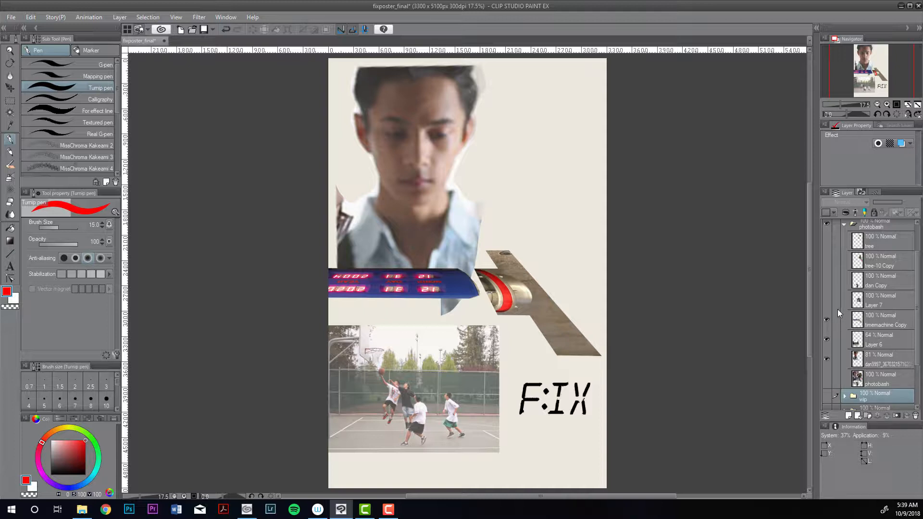
click(826, 301)
click(824, 300)
click(826, 301)
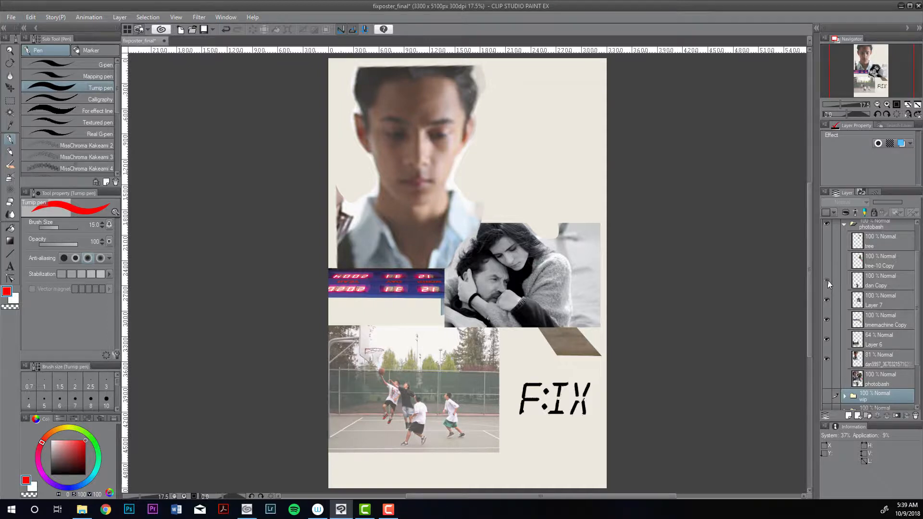
- Display the profile photo of the boy and the tree-10 Copy layer, and toggle the tree layer to compare the Christmas tree
click(828, 284)
click(827, 281)
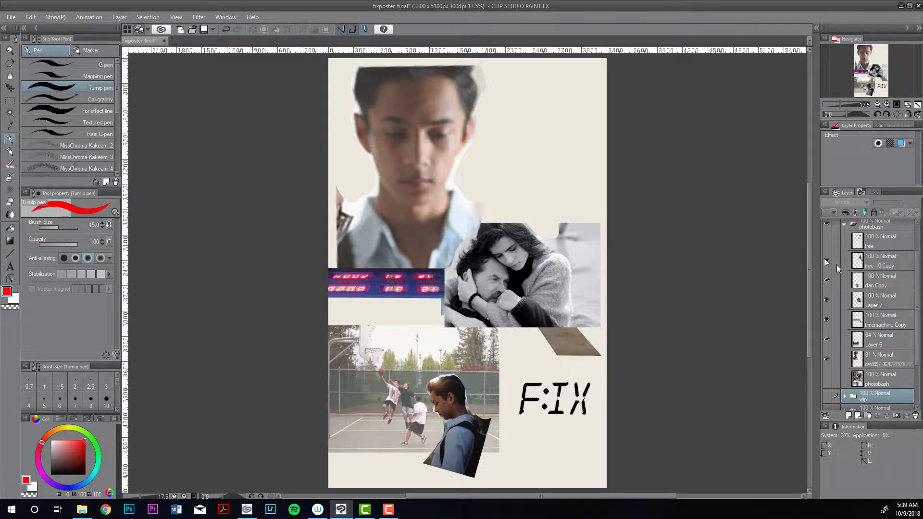
click(827, 260)
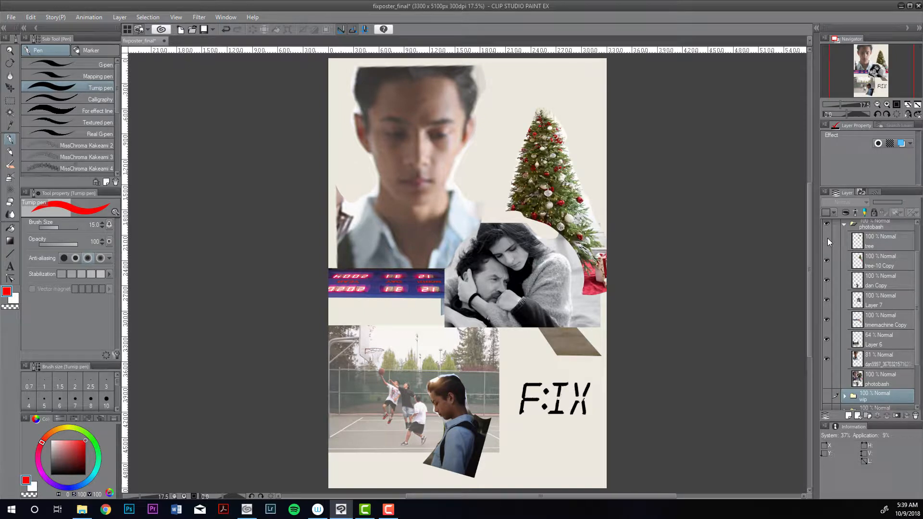
click(827, 239)
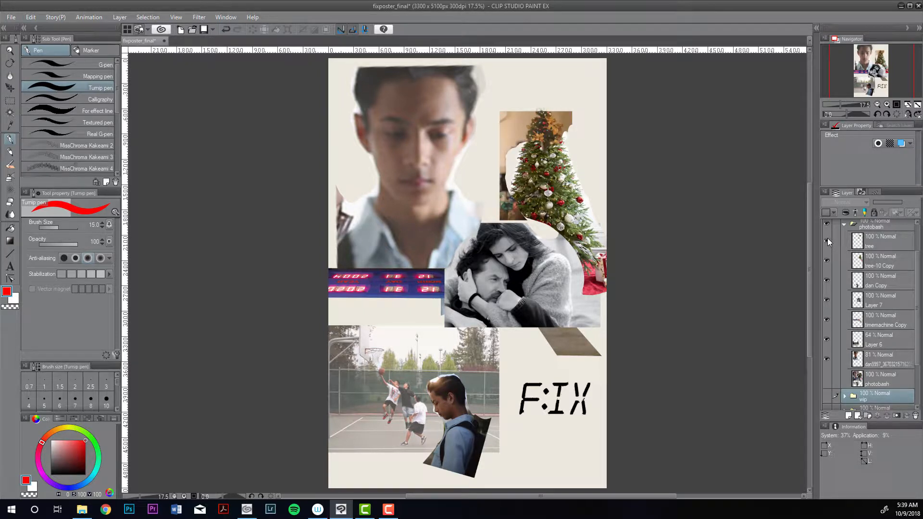
click(827, 238)
click(827, 238)
click(826, 240)
click(826, 240)
click(826, 240)
- Hide all the separate photo layers and display the merged photobash layer in their place
click(826, 360)
drag(825, 296, 827, 241)
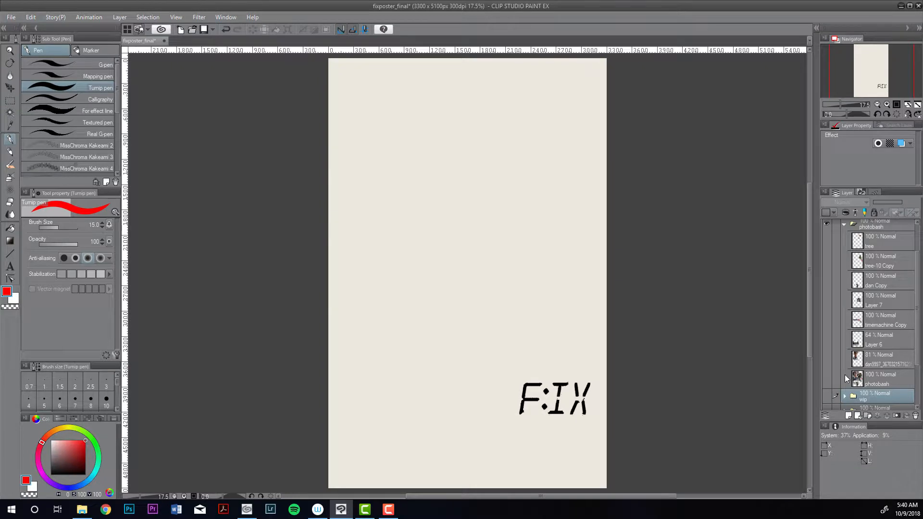
click(826, 378)
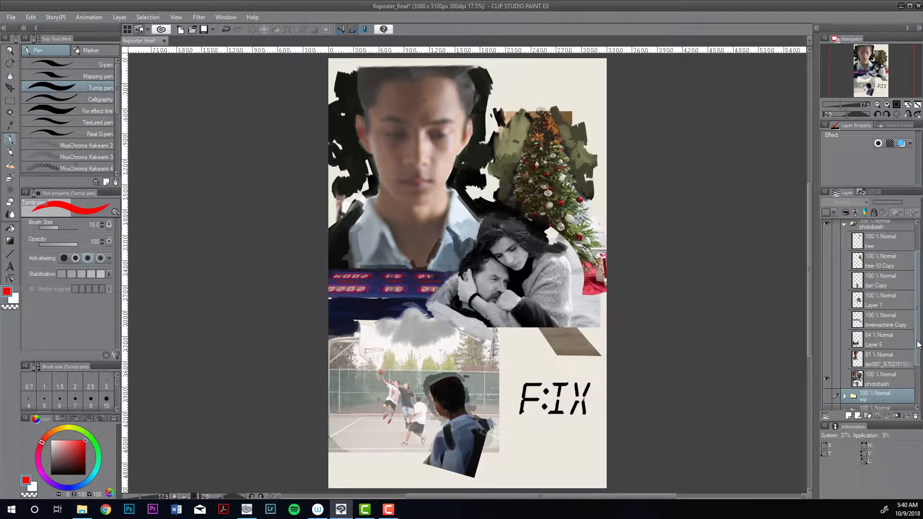
- Show the expanded gear shapes folder in place of the merged photobash layer, and select its topmost gear layer
click(827, 316)
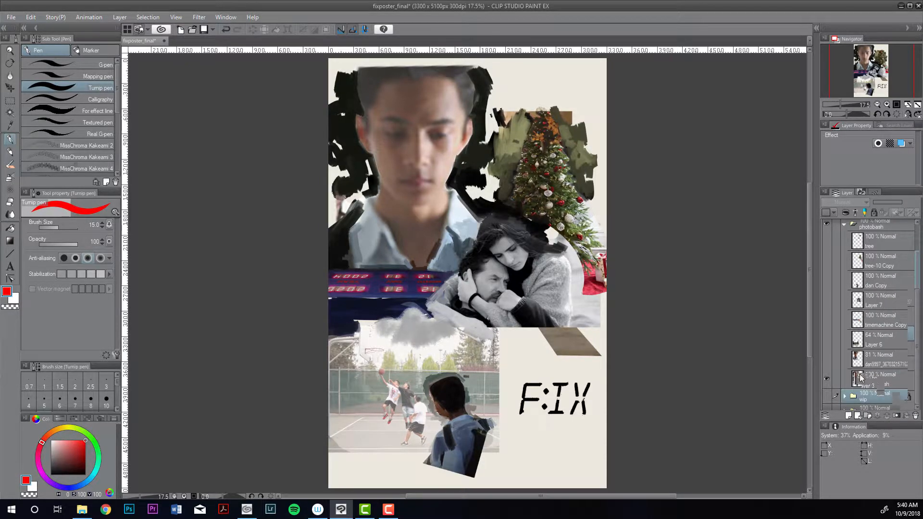
click(827, 316)
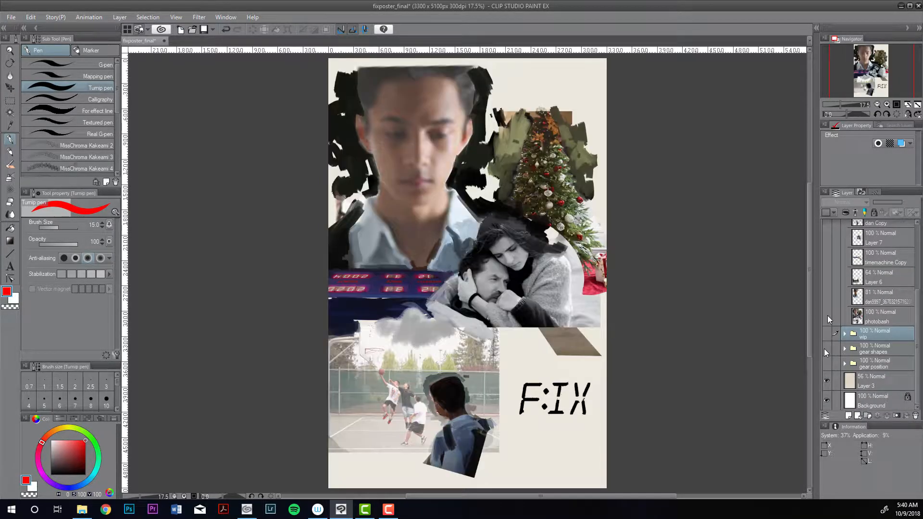
click(826, 348)
click(844, 348)
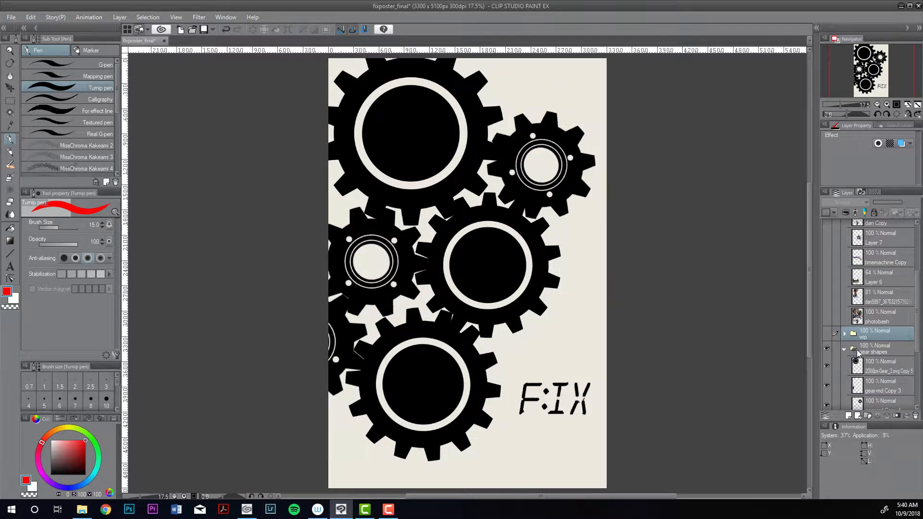
click(861, 361)
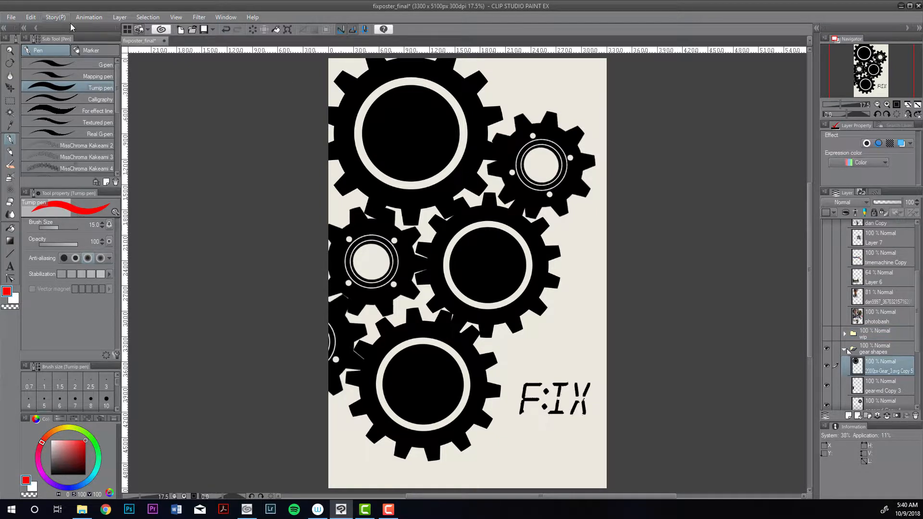
- Open the layer commands and point out Merge visible to new layer
click(119, 17)
click(119, 16)
click(119, 17)
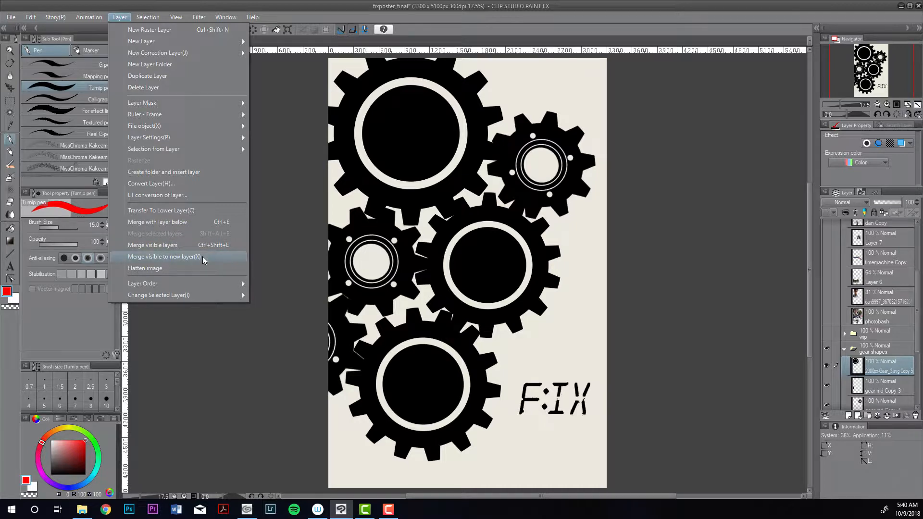
- Hide Layer 3, the Background layer and the fix title layer to isolate the gear shapes on transparency
drag(918, 349, 918, 351)
scroll(835, 391, up, 2)
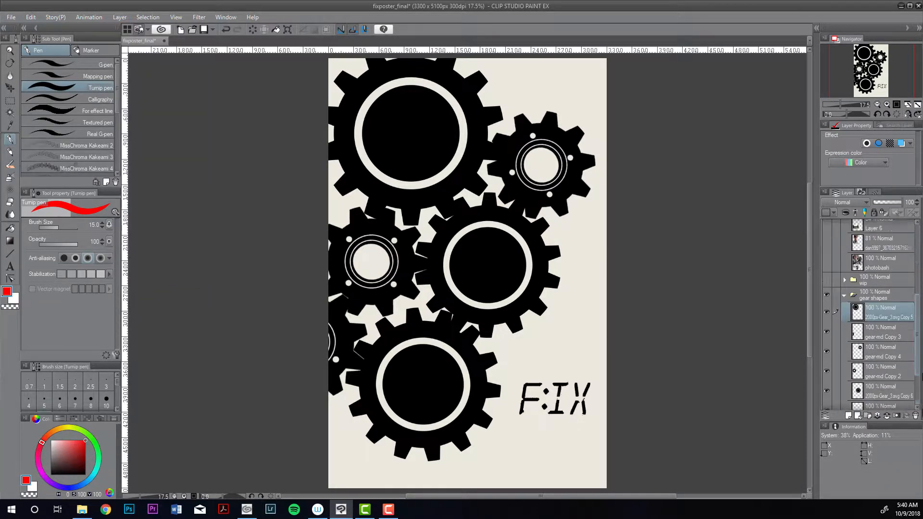
drag(922, 374, 921, 403)
click(827, 381)
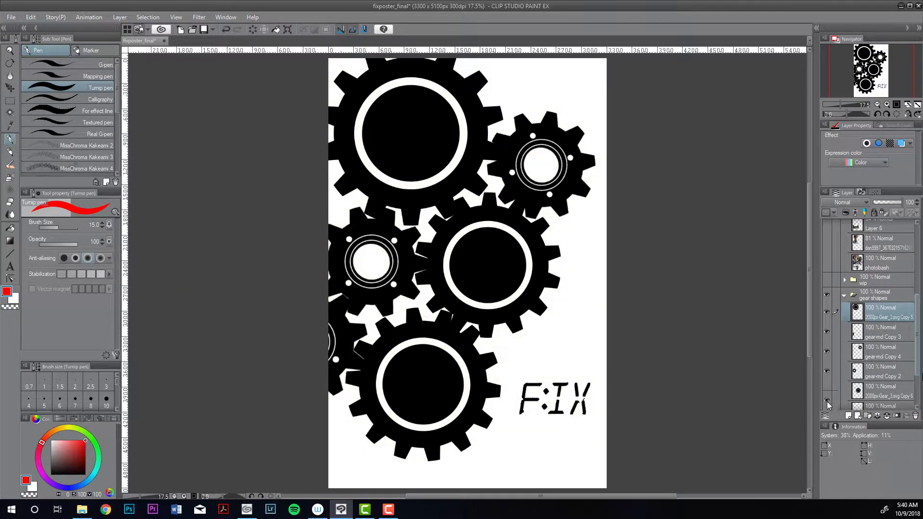
click(826, 402)
click(826, 402)
scroll(827, 402, up, 5)
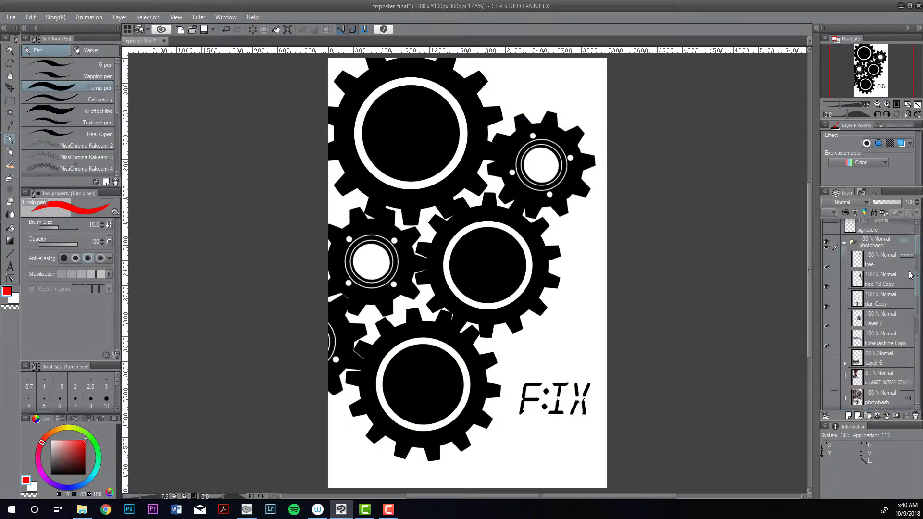
click(826, 229)
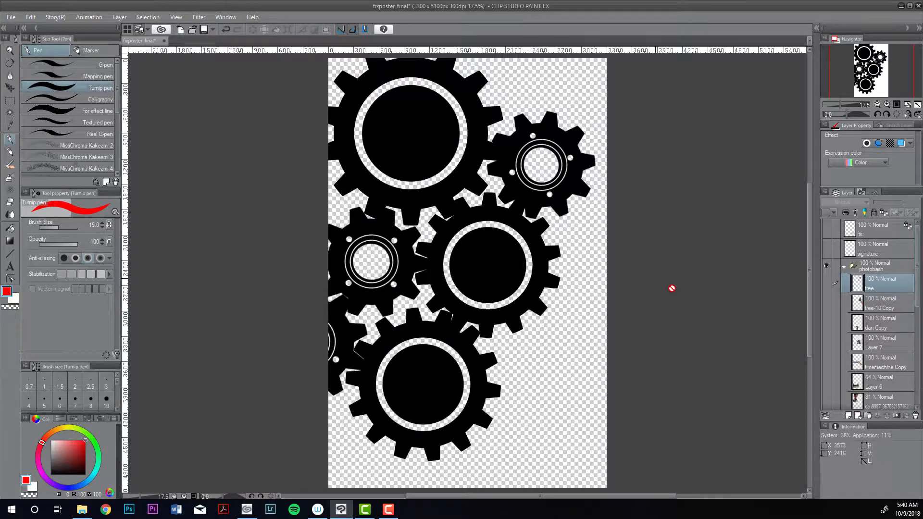
- Merge the visible gear shapes to a new layer, starting from the topmost gear layer in the gear shapes folder
drag(917, 277, 917, 360)
drag(877, 291, 870, 282)
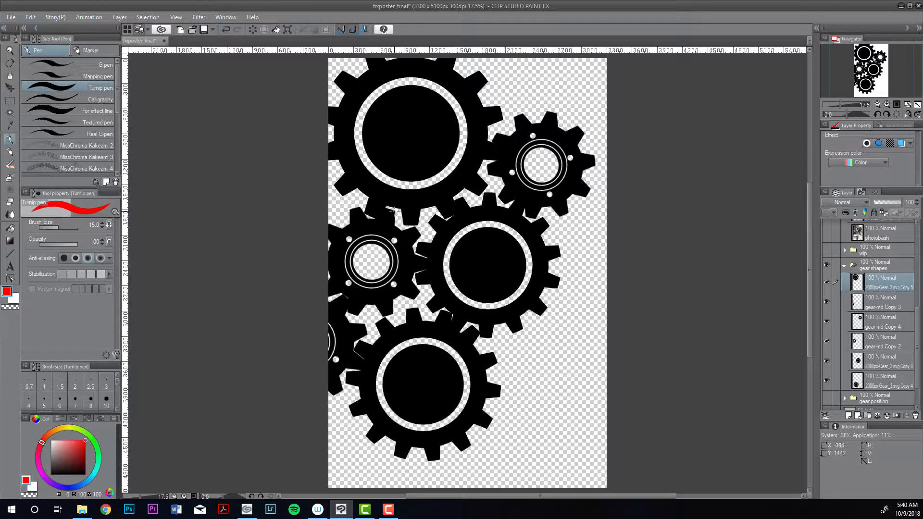
click(115, 16)
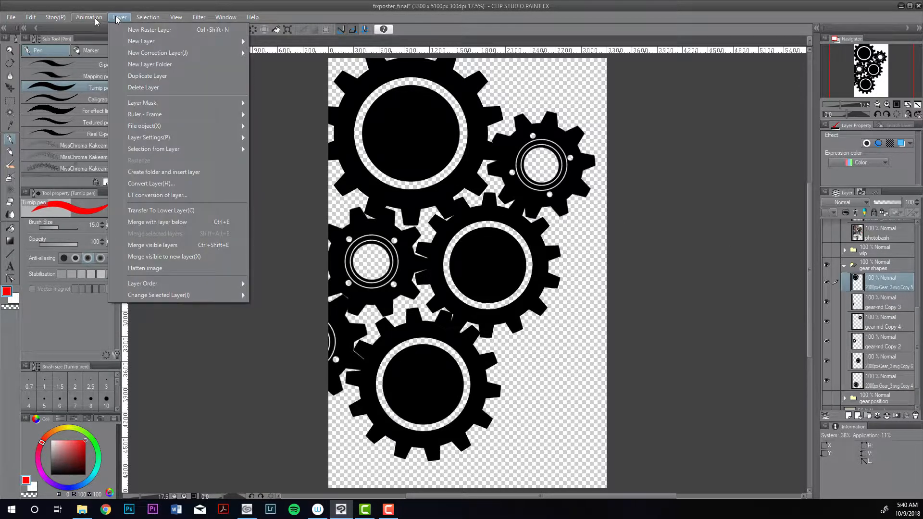
click(115, 16)
click(116, 17)
click(174, 260)
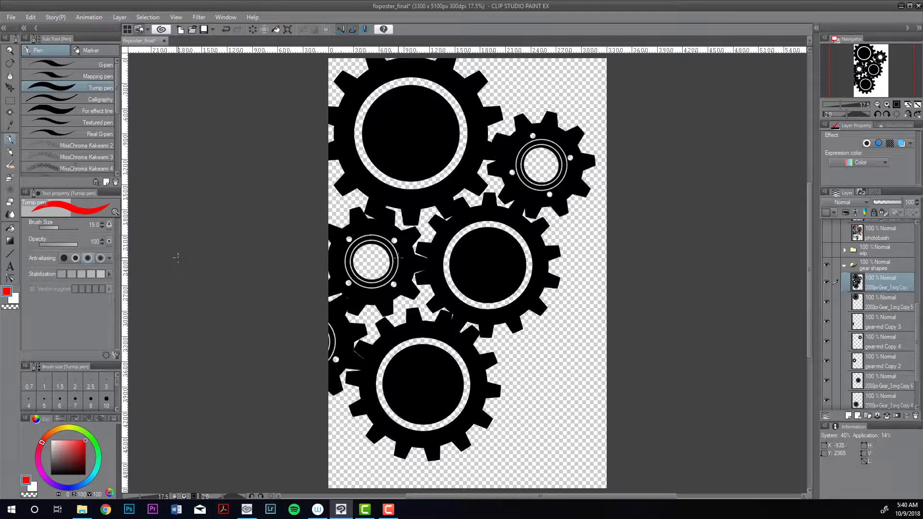
- Move the merged gear layer above the gear shapes folder, collapse and hide that folder, and toggle the merged layer to check it
drag(859, 286, 861, 262)
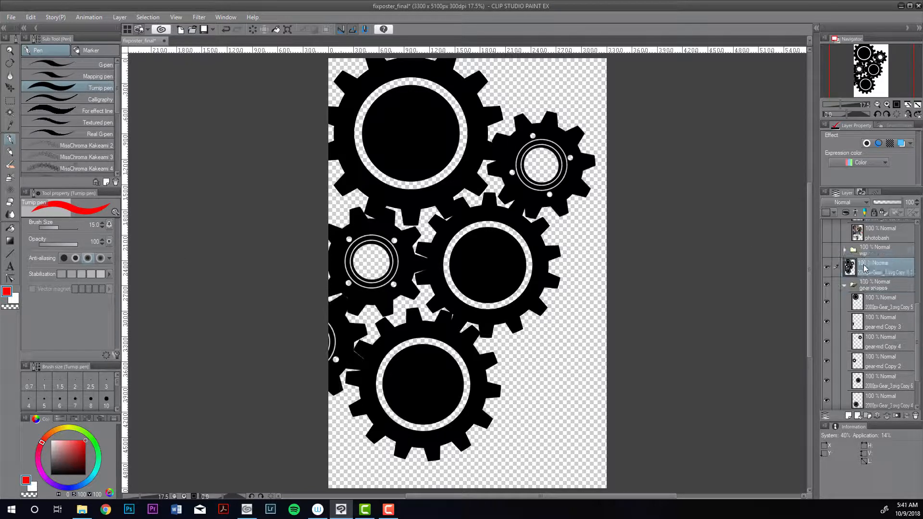
click(842, 287)
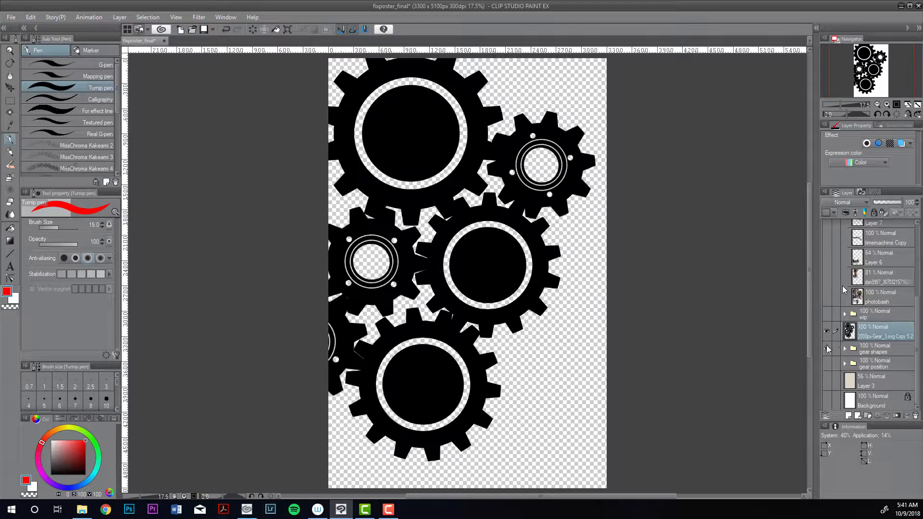
click(828, 331)
click(828, 331)
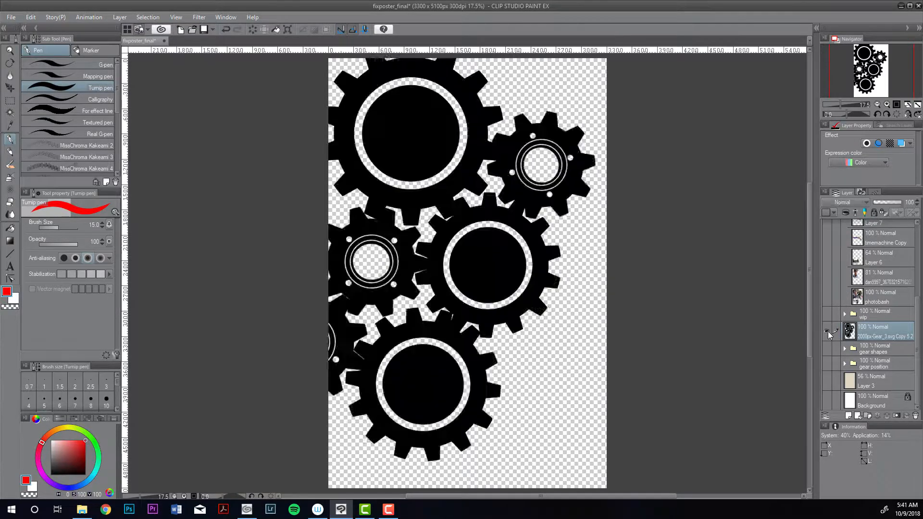
click(827, 331)
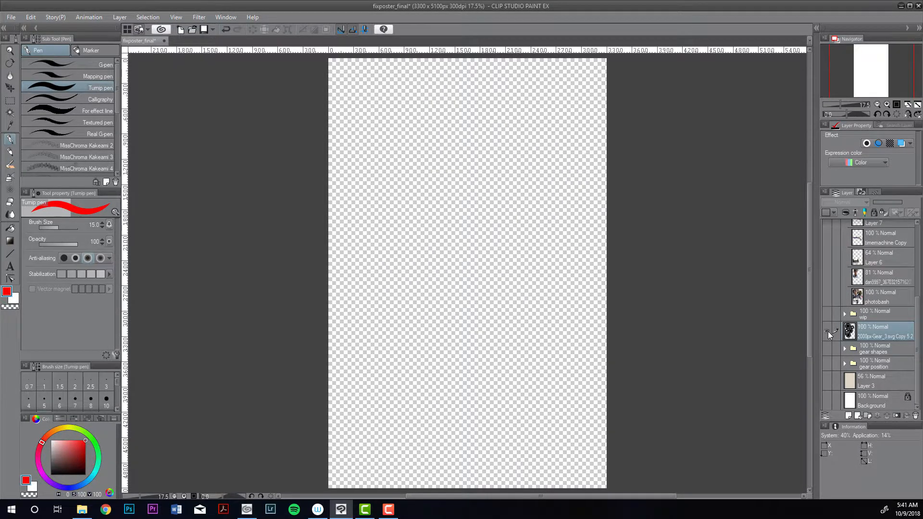
click(827, 331)
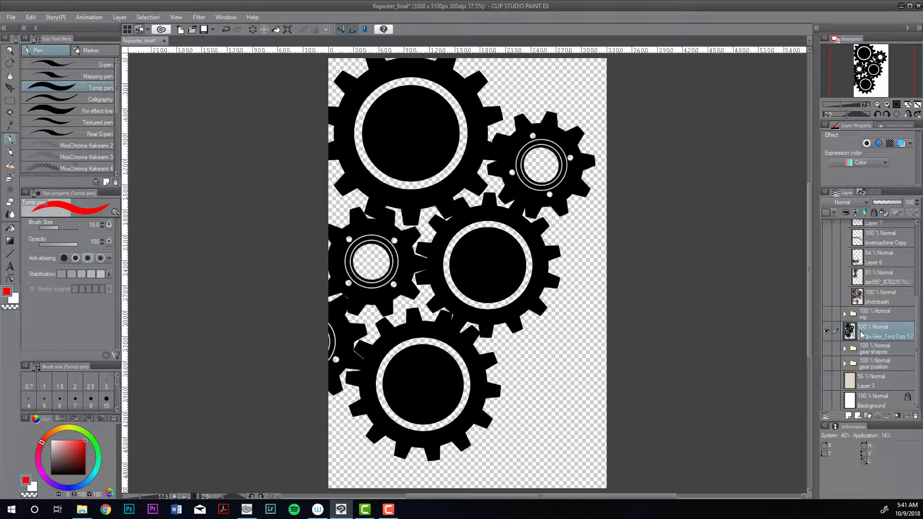
- Move the merged gear layer into the photobash folder above the photobash layer, and compare it with the portrait photo by toggling both
drag(853, 332, 826, 298)
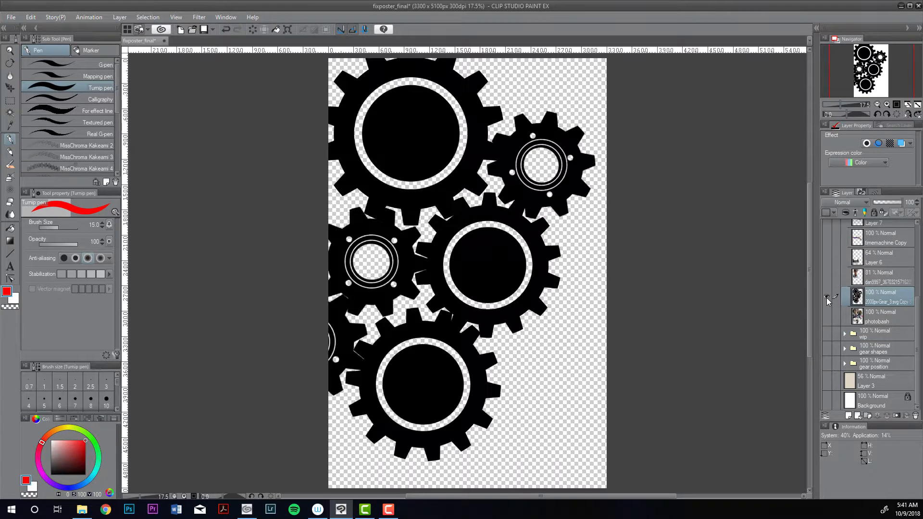
drag(826, 298, 826, 277)
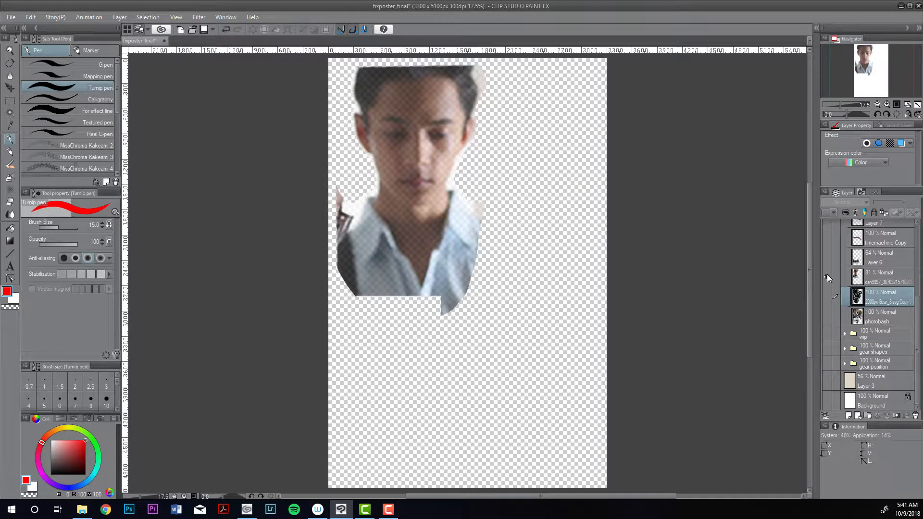
click(826, 296)
click(827, 297)
click(826, 297)
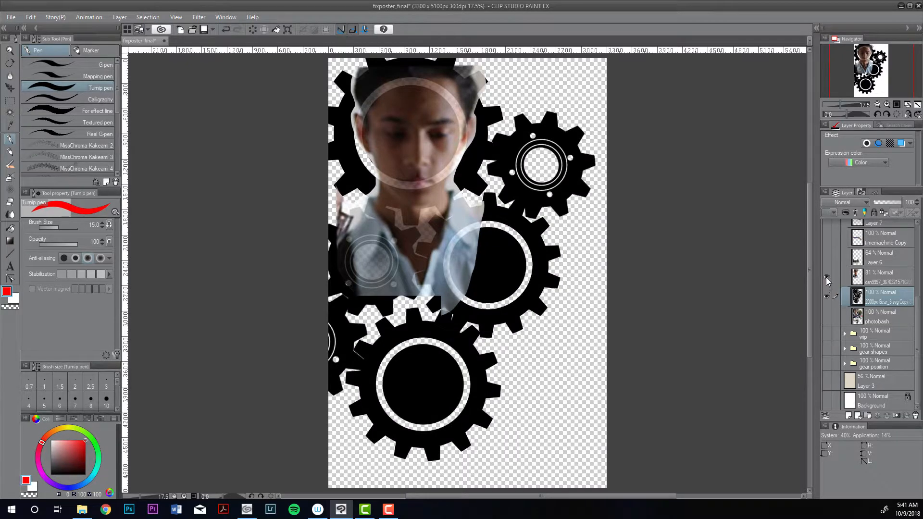
click(827, 278)
click(826, 297)
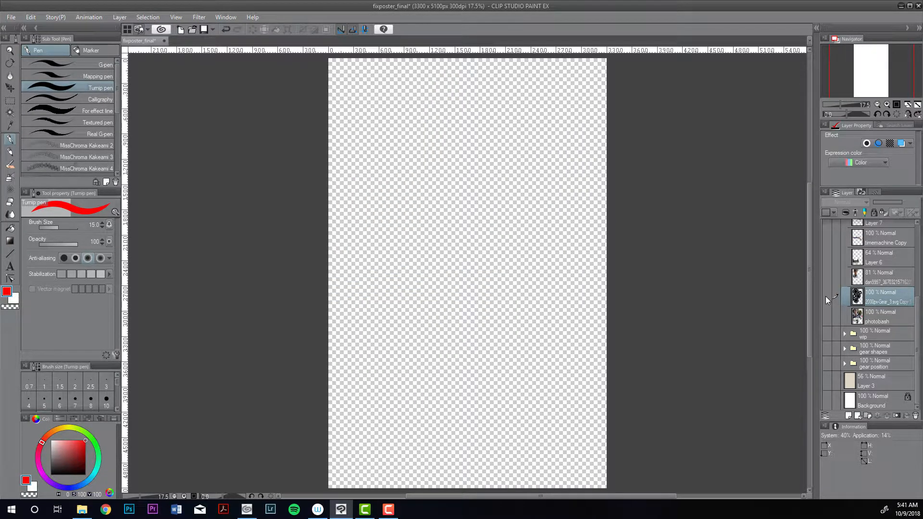
click(826, 296)
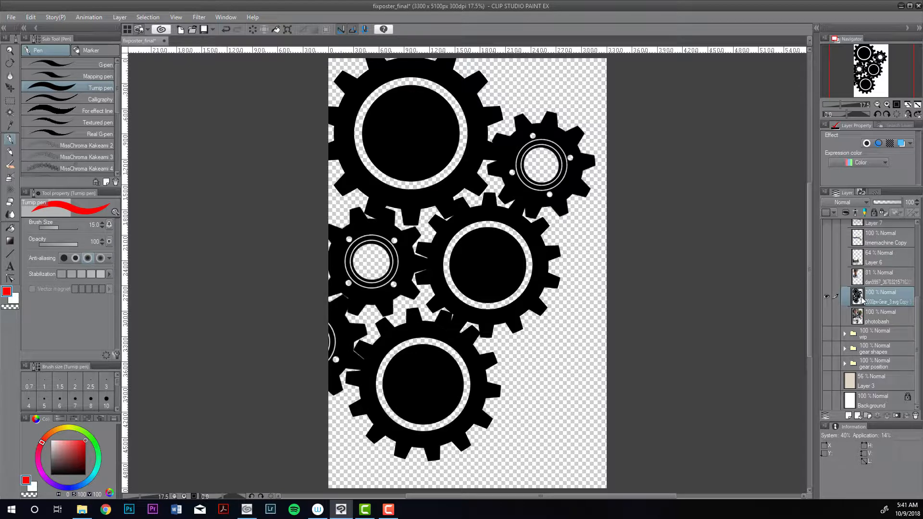
- Place the merged gear layer directly below the merged photobash layer
click(859, 316)
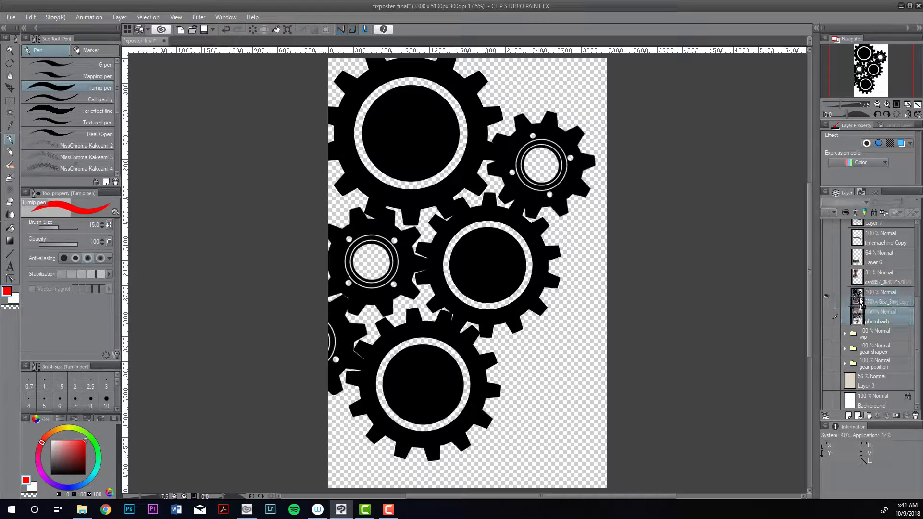
click(858, 303)
drag(859, 304, 860, 321)
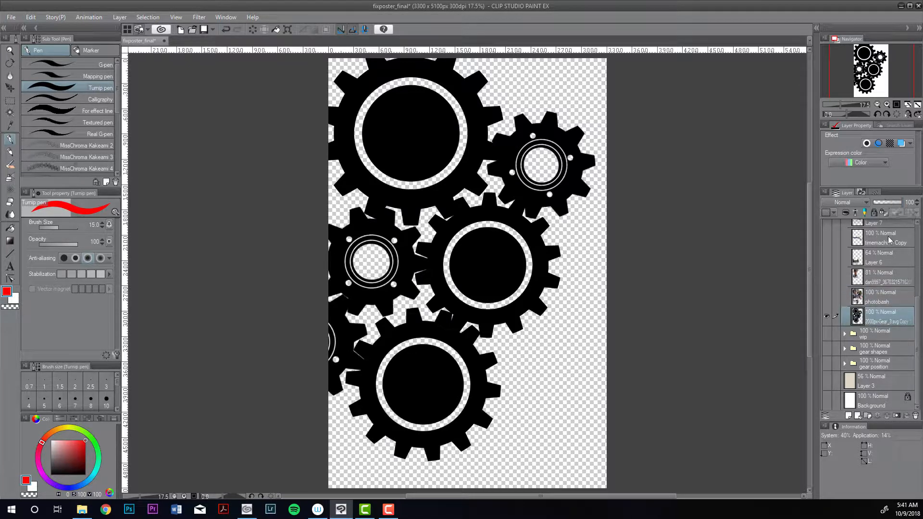
- Lower the merged gear layer's opacity to 21% and show the Background layer and Layer 3 behind it
click(886, 202)
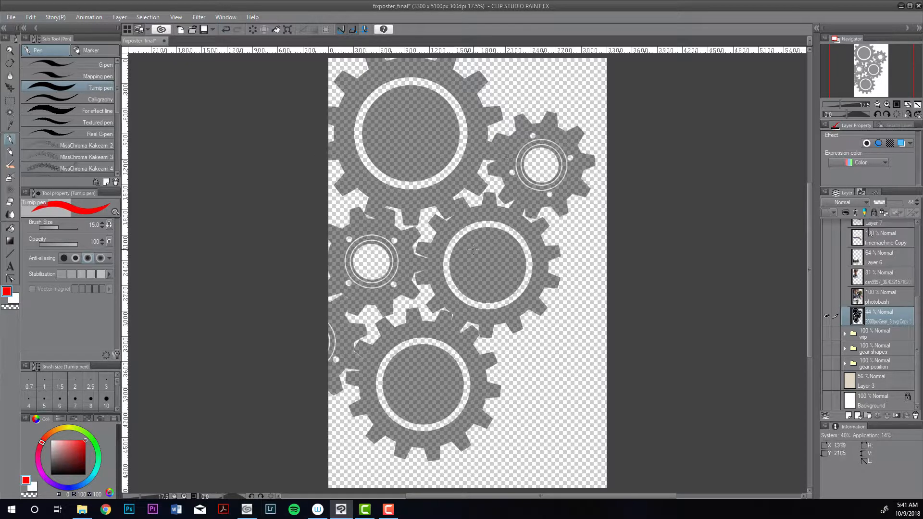
drag(886, 204, 879, 202)
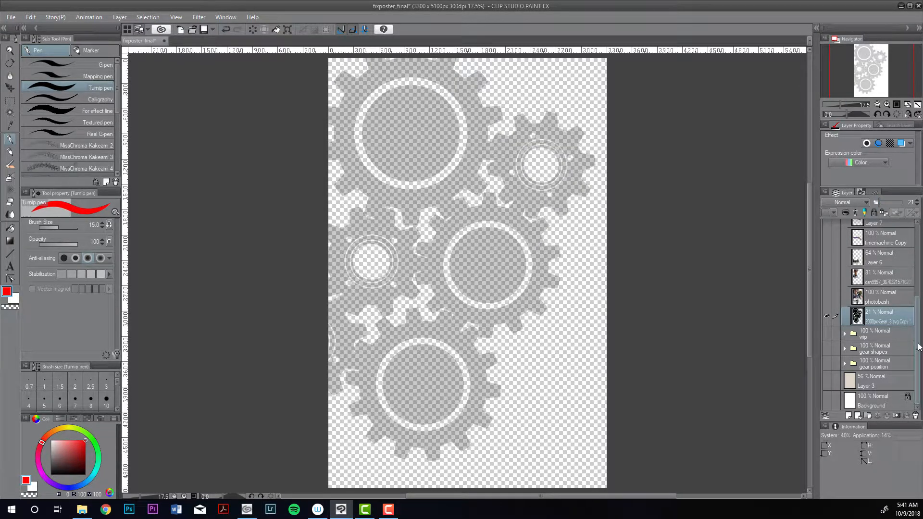
click(826, 400)
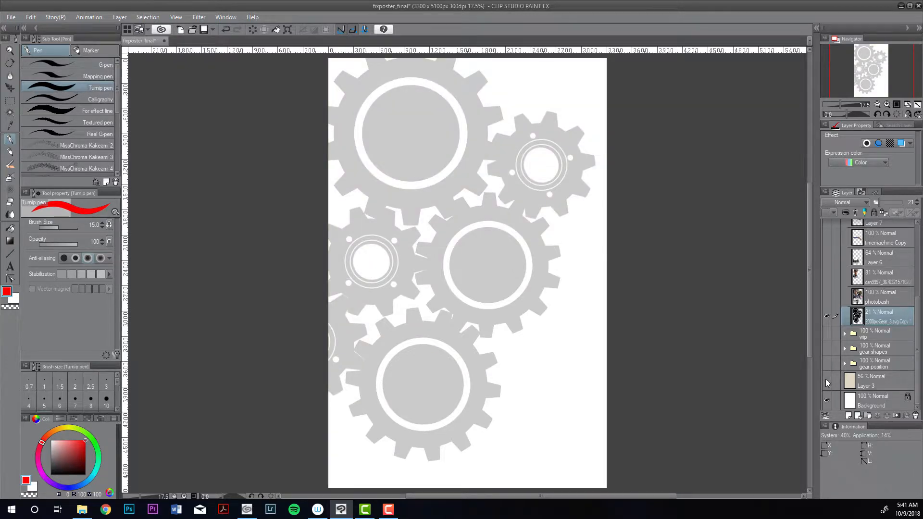
click(825, 381)
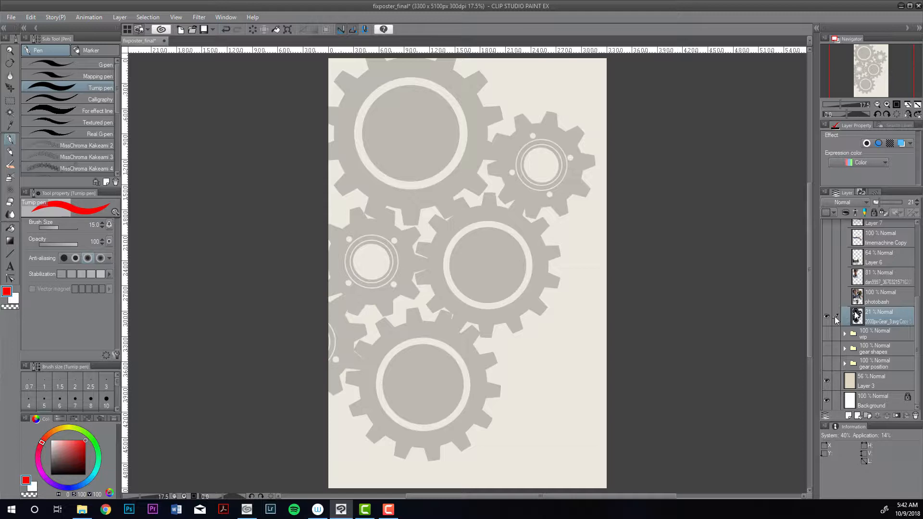
- Show the large portrait photo and the basketball court photo on Layer 6 over the faded gears, and select Layer 6
click(827, 277)
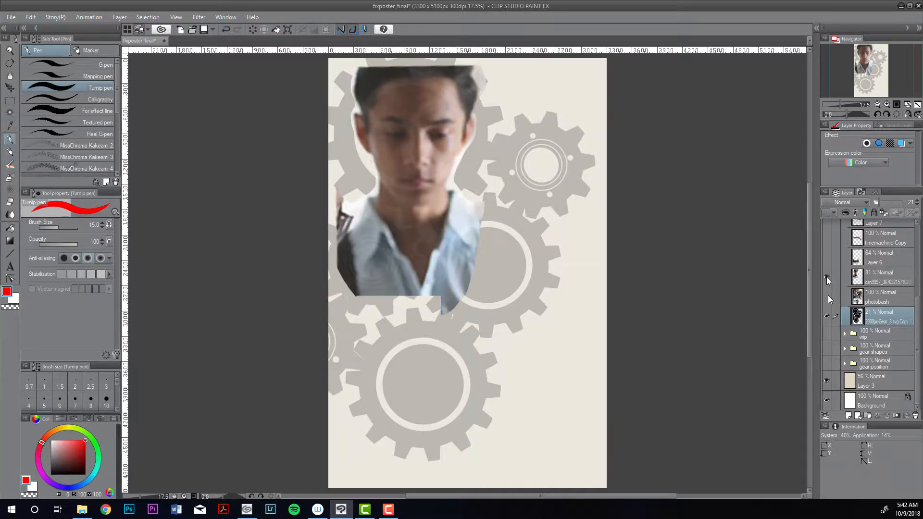
click(826, 277)
click(826, 276)
scroll(916, 309, up, 1)
drag(916, 309, 916, 305)
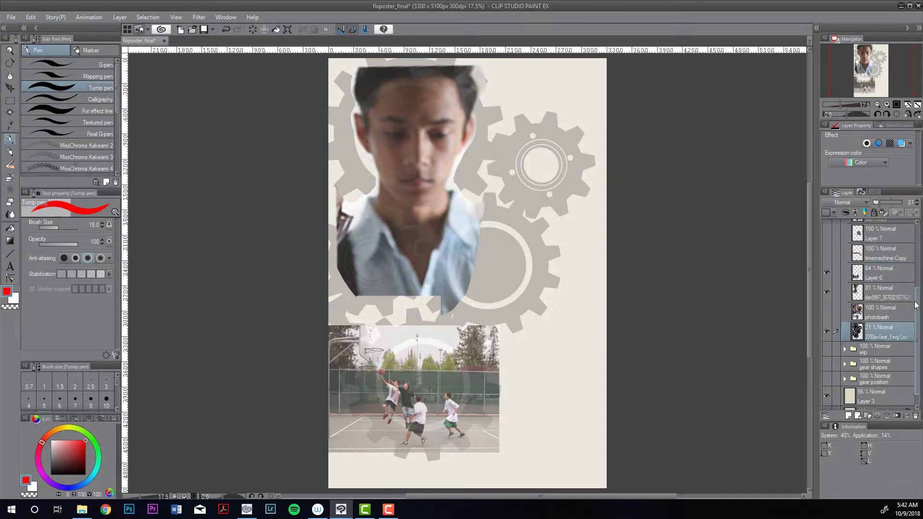
click(887, 270)
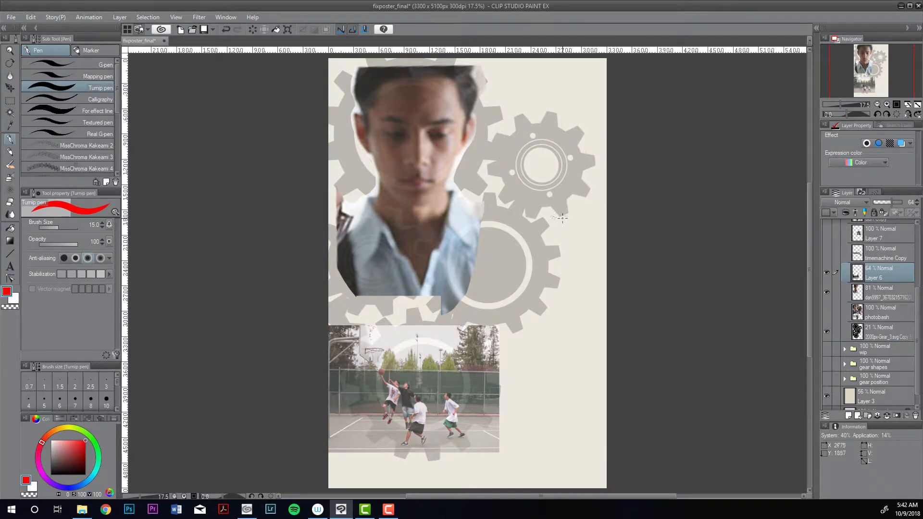
- Show the remaining photo layers over the gears: timemachine Copy, Layer 7, dan Copy, tree-10 Copy and tree
click(826, 252)
click(826, 233)
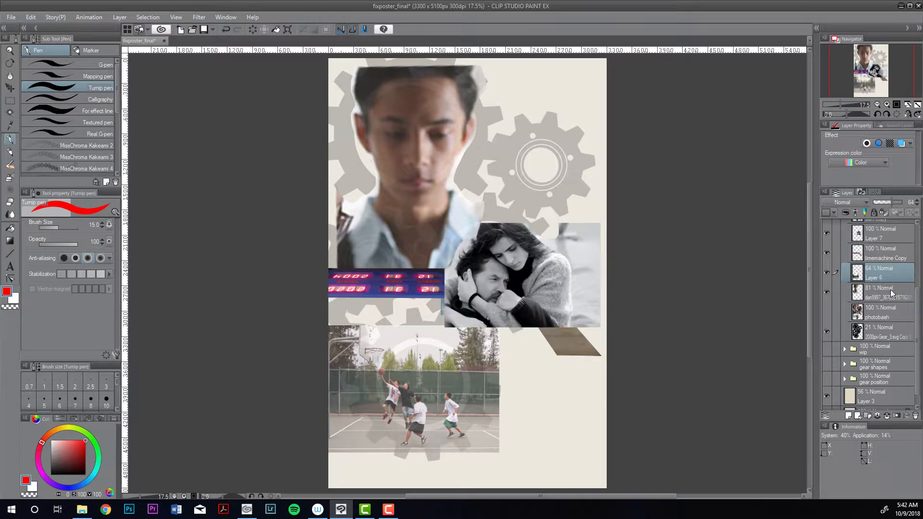
scroll(908, 307, up, 4)
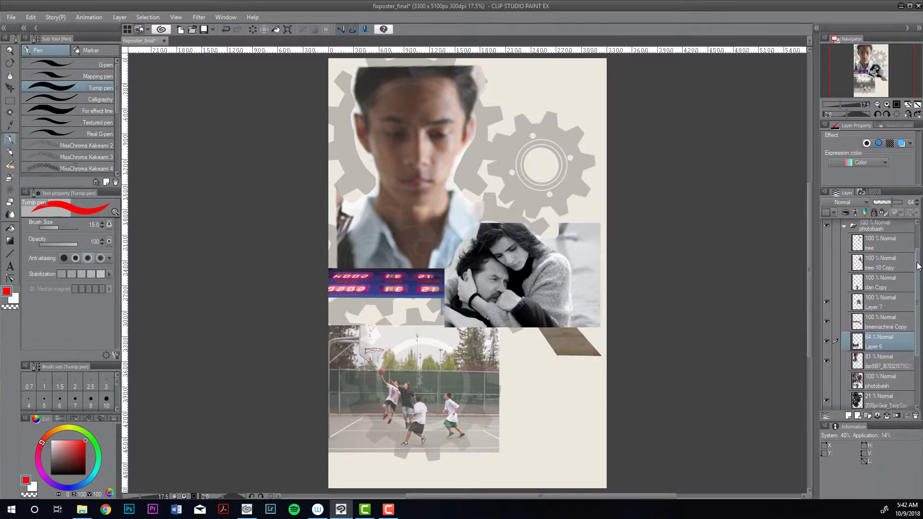
click(827, 296)
click(826, 276)
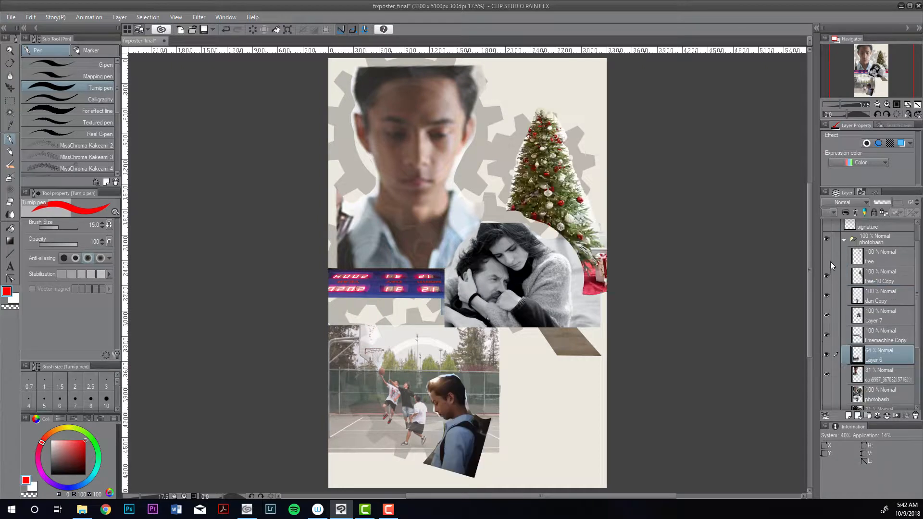
click(827, 276)
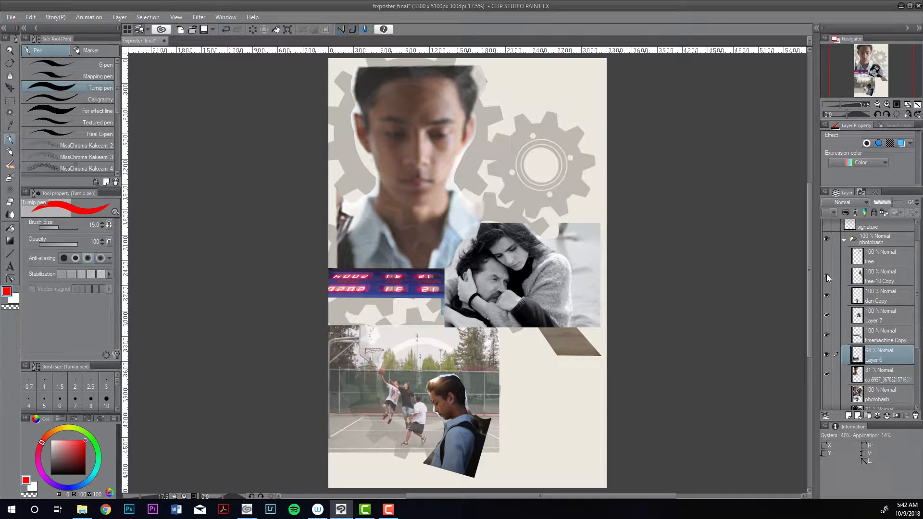
drag(826, 274, 829, 256)
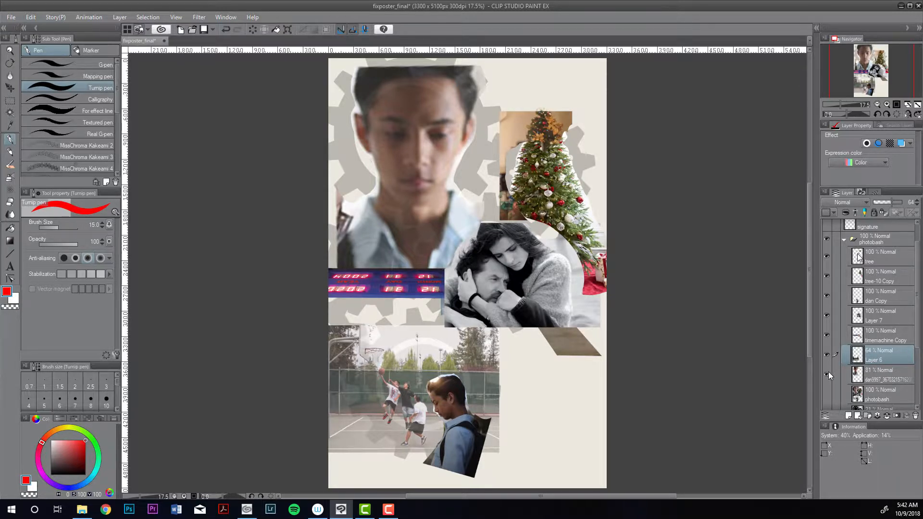
- Hide all the separate photo layers again, and show and select the merged photobash layer above the gears
drag(826, 371, 823, 252)
drag(917, 345, 919, 393)
click(884, 322)
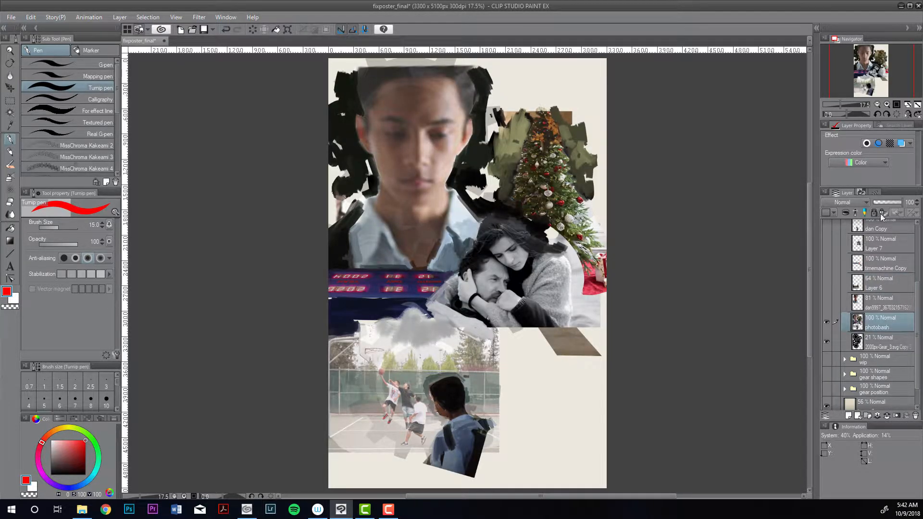
- Try the photobash layer at 66% opacity, undo that, and clip the layer to the merged gear layer below
mouse_move(903, 207)
mouse_down()
mouse_move(881, 203)
mouse_move(906, 207)
mouse_move(893, 203)
mouse_up()
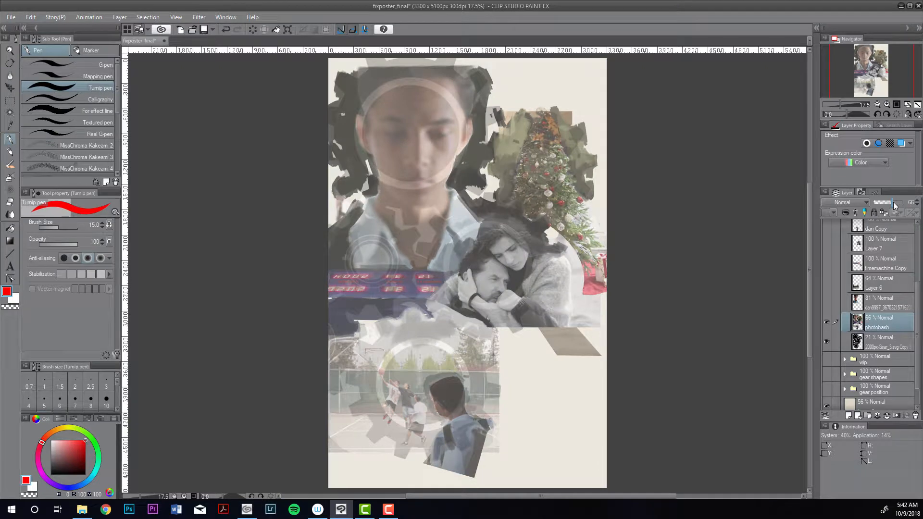
key(ctrl+z)
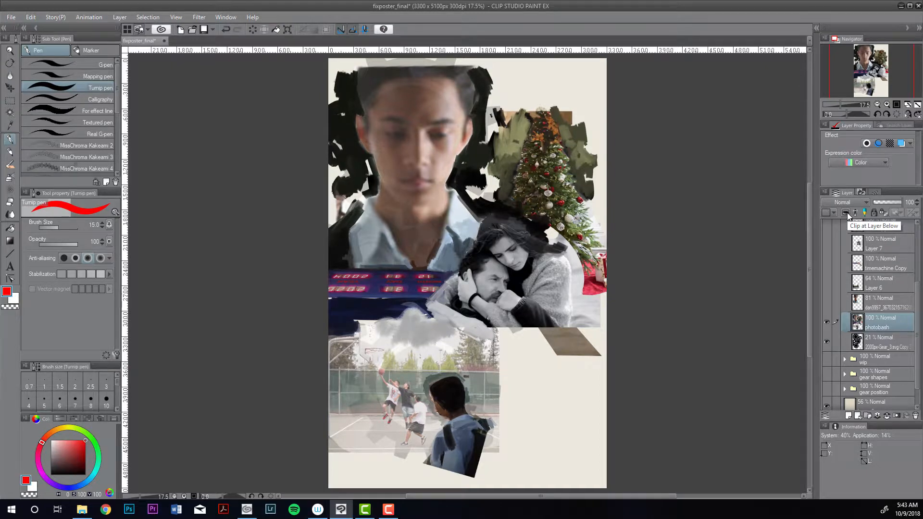
click(845, 212)
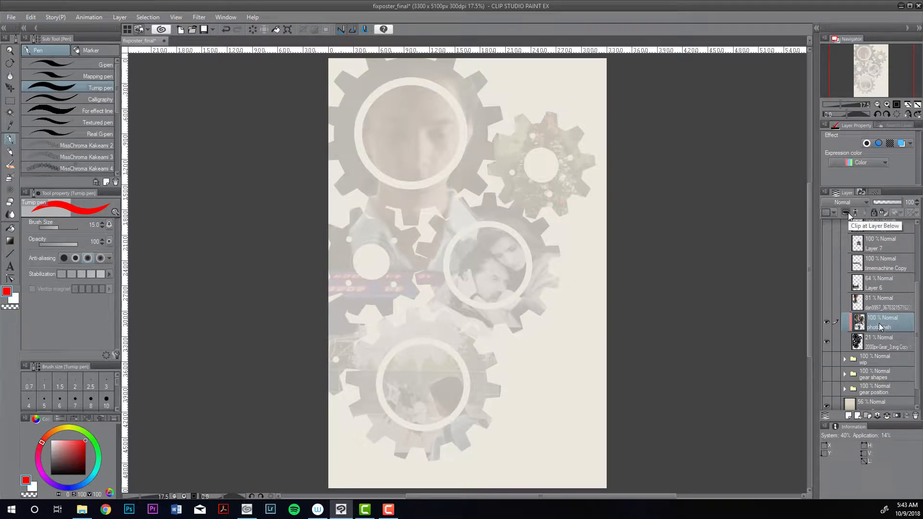
- Set the merged gear layer's opacity to 100% and hide the clipped photobash layer to reveal the black gears
click(879, 336)
drag(879, 203, 909, 201)
click(878, 337)
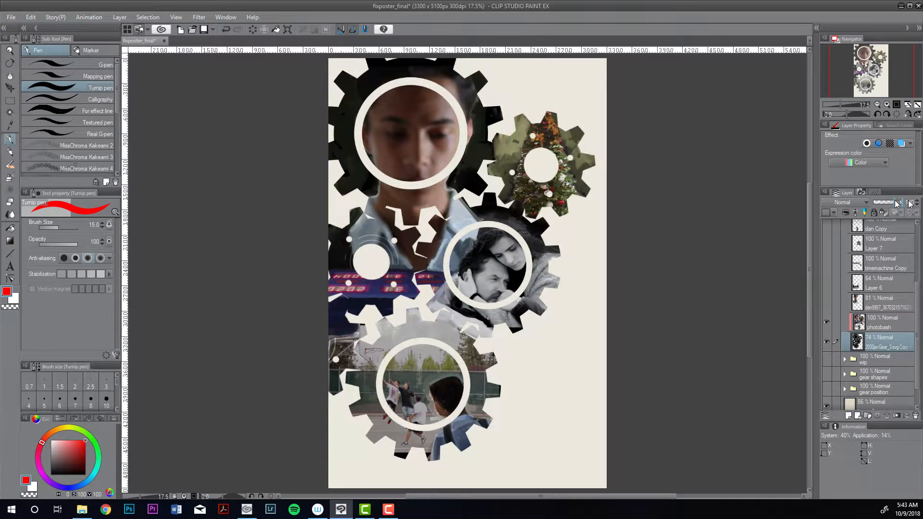
click(826, 322)
click(826, 321)
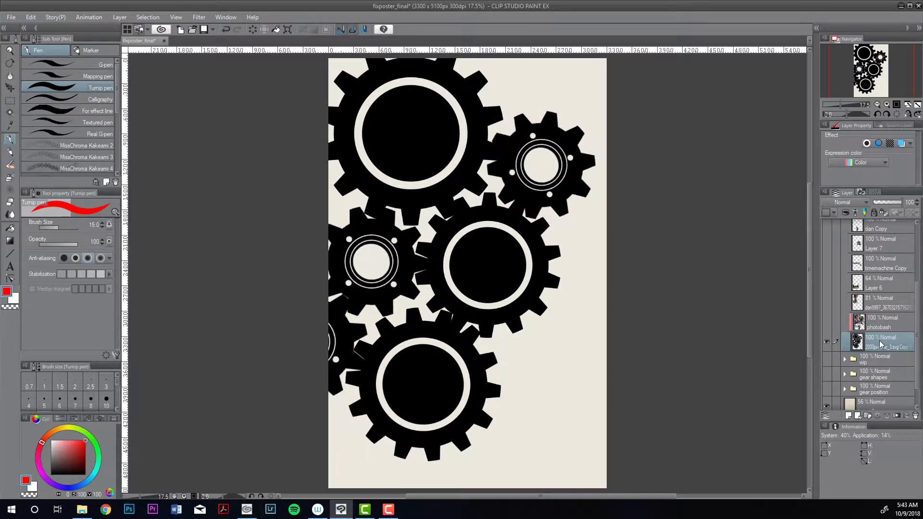
- Change the drawing colour from red to black in the colour settings
key(p)
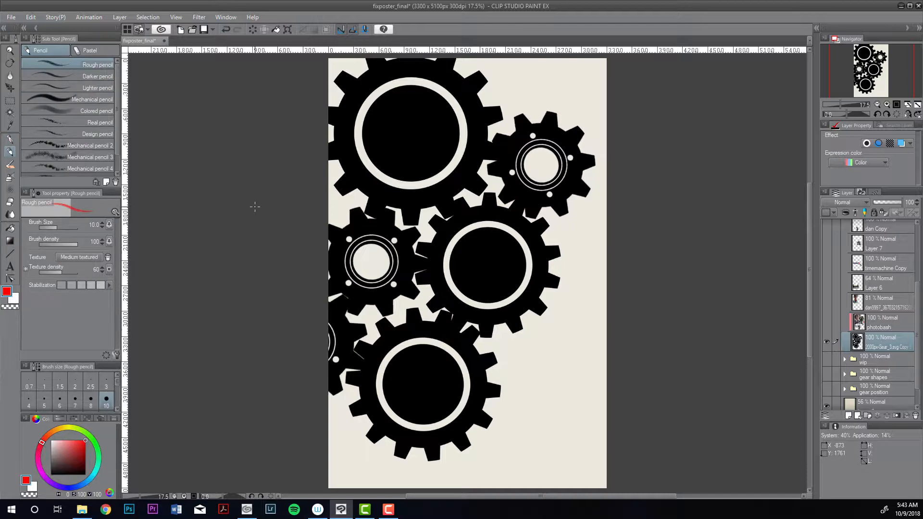
double_click(26, 481)
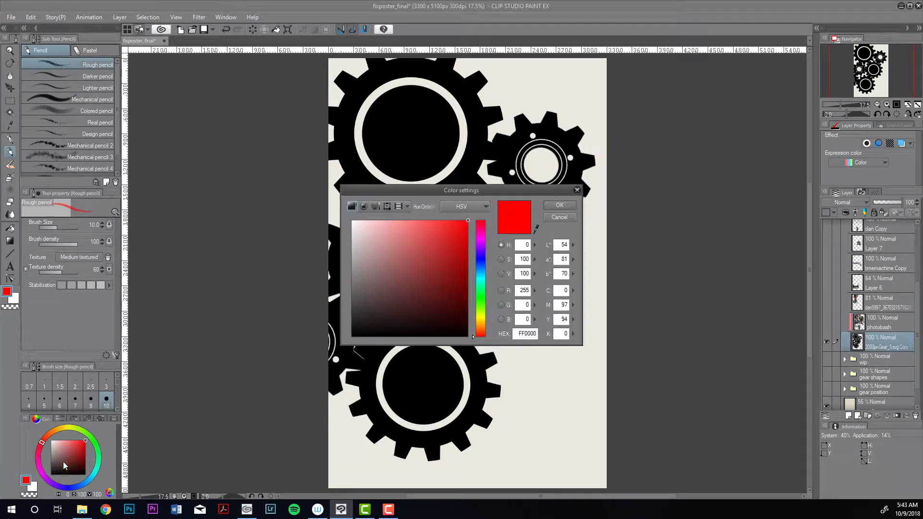
drag(400, 294, 352, 336)
click(557, 206)
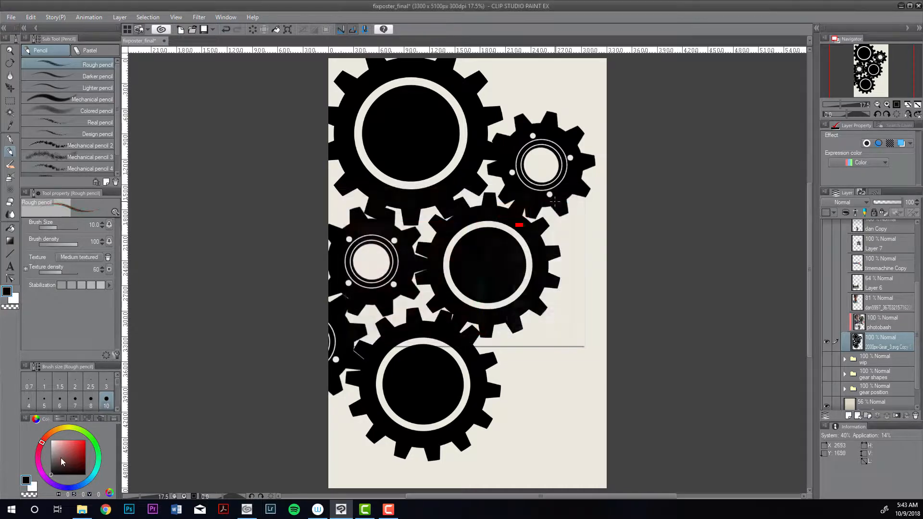
- Fill the light rings and centre holes of the gears with black, referring to other layers with area scaling set to 2
key(g)
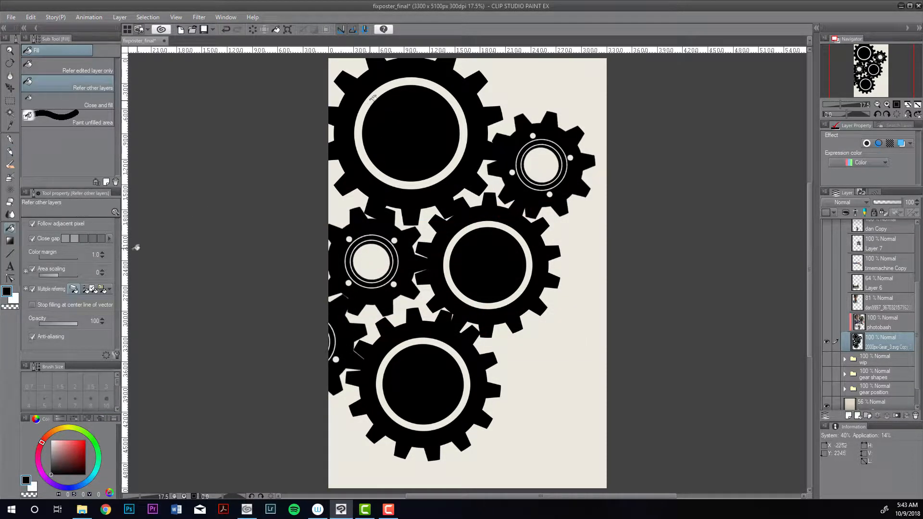
click(102, 269)
click(103, 270)
click(371, 102)
key(ctrl+z)
click(544, 165)
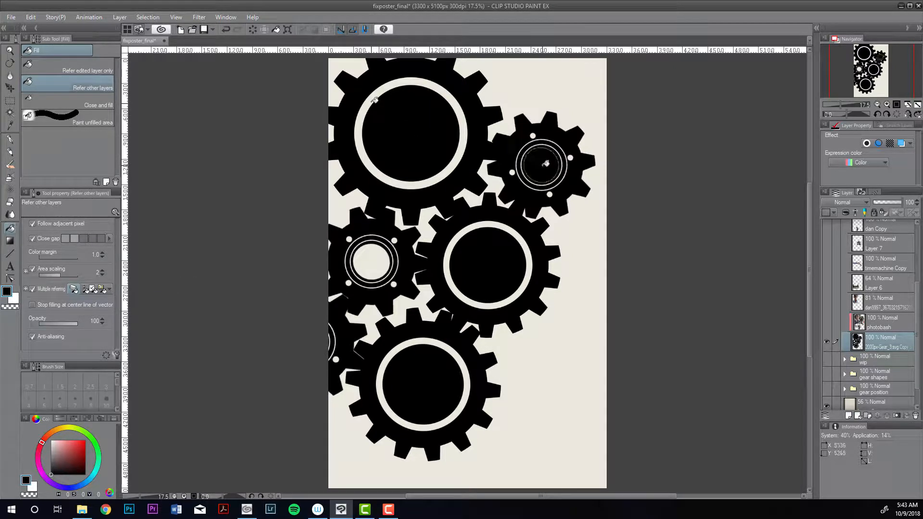
key(ctrl+z)
click(466, 233)
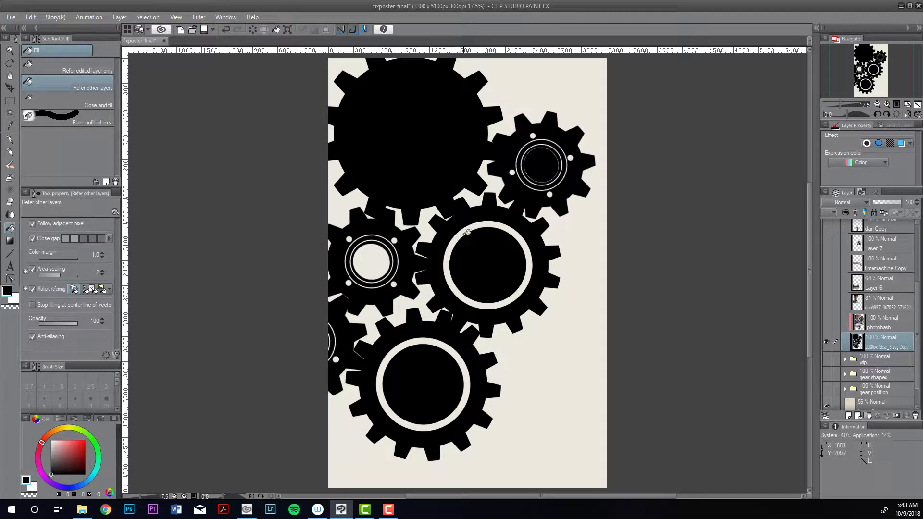
click(381, 260)
click(420, 339)
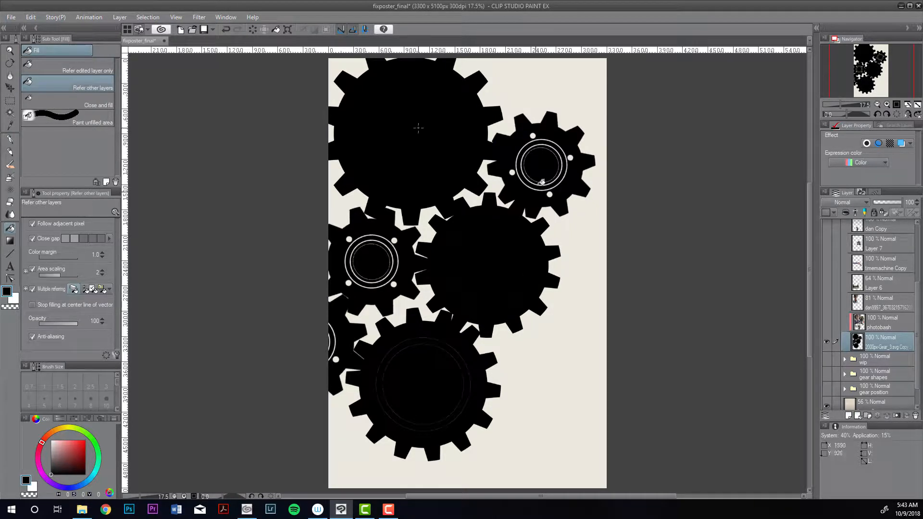
- Paint over the leftover ring lines in the small upper-right gear with the black Milli pen at brush size 400
key(p)
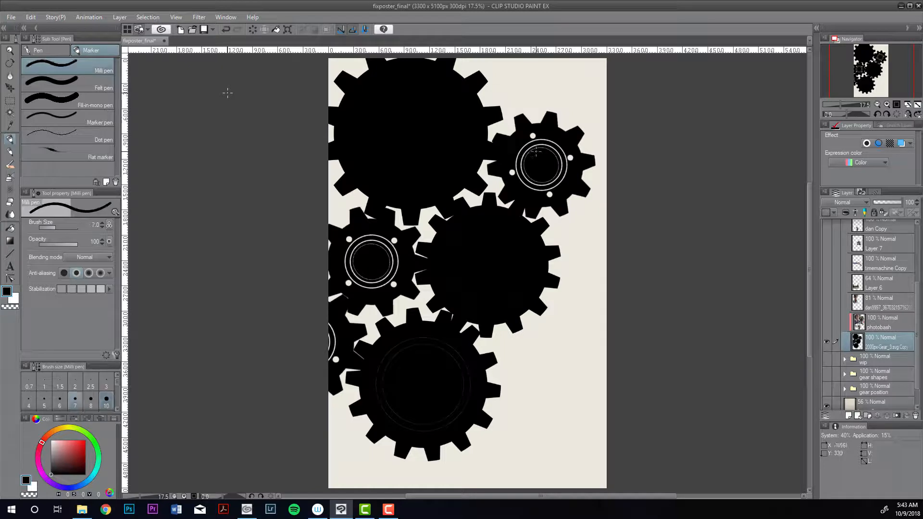
mouse_move(532, 154)
mouse_down()
mouse_move(538, 146)
mouse_move(553, 148)
mouse_move(546, 160)
mouse_move(567, 157)
mouse_move(545, 192)
mouse_move(558, 164)
mouse_move(524, 163)
mouse_move(525, 174)
mouse_move(548, 166)
mouse_up()
click(68, 227)
key(bracketright)
key(bracketright)
key(bracketright)
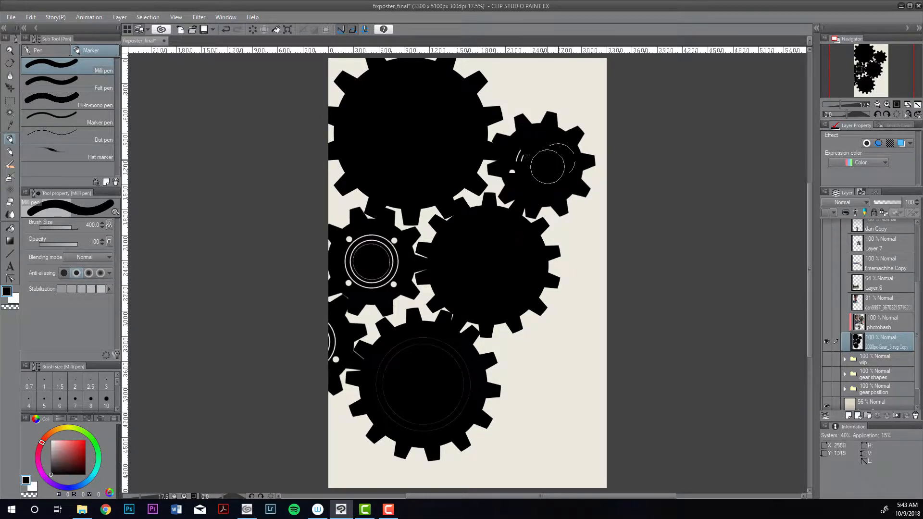
- Reduce the Milli pen to size 300, undo stray strokes, and paint the remaining rings and dots in the left and lower gears solid black
key(bracketleft)
key(bracketleft)
mouse_move(388, 247)
mouse_down()
mouse_move(351, 244)
mouse_move(349, 258)
mouse_move(372, 280)
mouse_move(393, 257)
mouse_move(381, 287)
mouse_move(350, 239)
mouse_up()
key(ctrl+z)
key(ctrl+z)
key(bracketleft)
key(bracketleft)
key(ctrl+z)
drag(332, 329, 332, 363)
drag(390, 285, 378, 293)
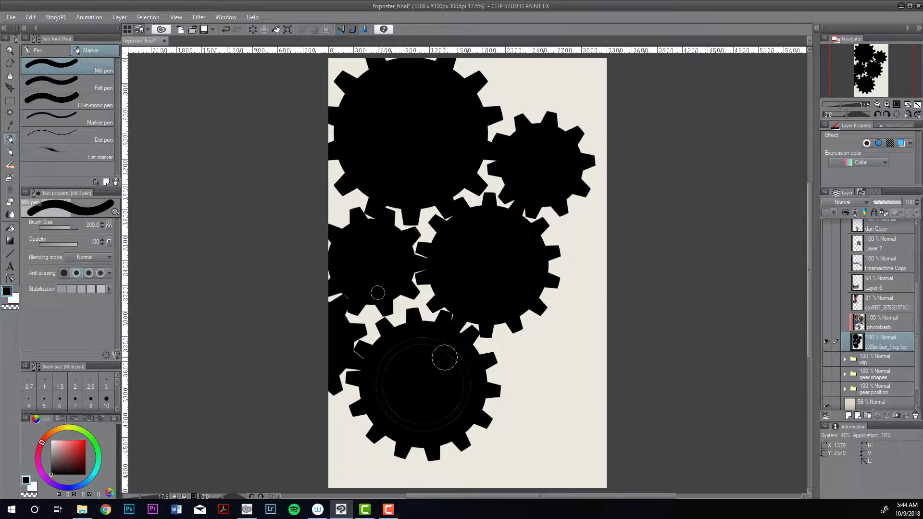
mouse_move(402, 351)
mouse_down()
mouse_move(387, 406)
mouse_move(414, 420)
mouse_move(453, 410)
mouse_move(459, 381)
mouse_move(453, 362)
mouse_up()
- Show and select the clipped photobash layer over the filled gears, and collapse the photobash folder
click(828, 329)
click(829, 328)
click(829, 326)
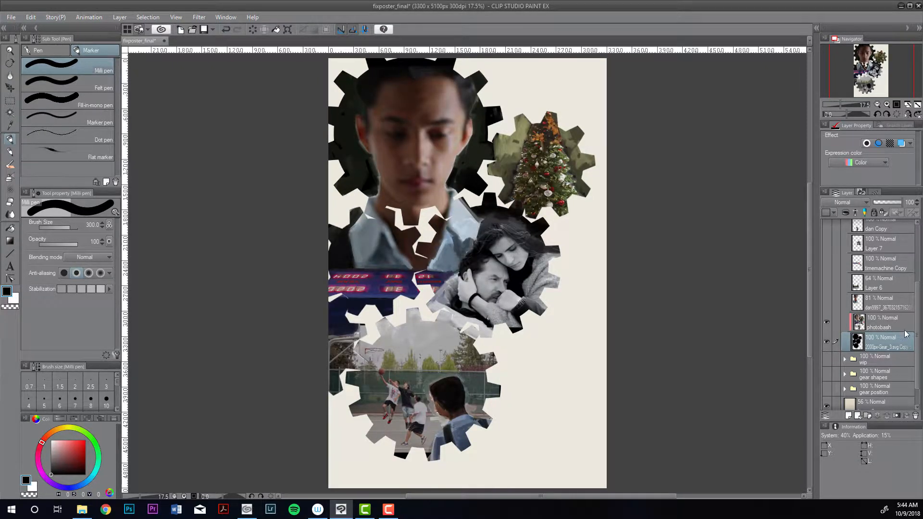
drag(916, 333, 917, 316)
click(880, 355)
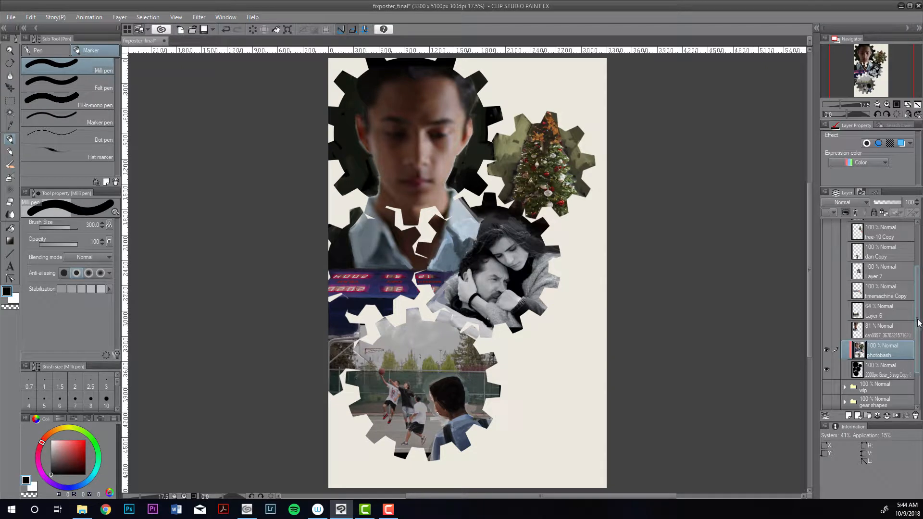
drag(917, 323, 919, 281)
click(844, 267)
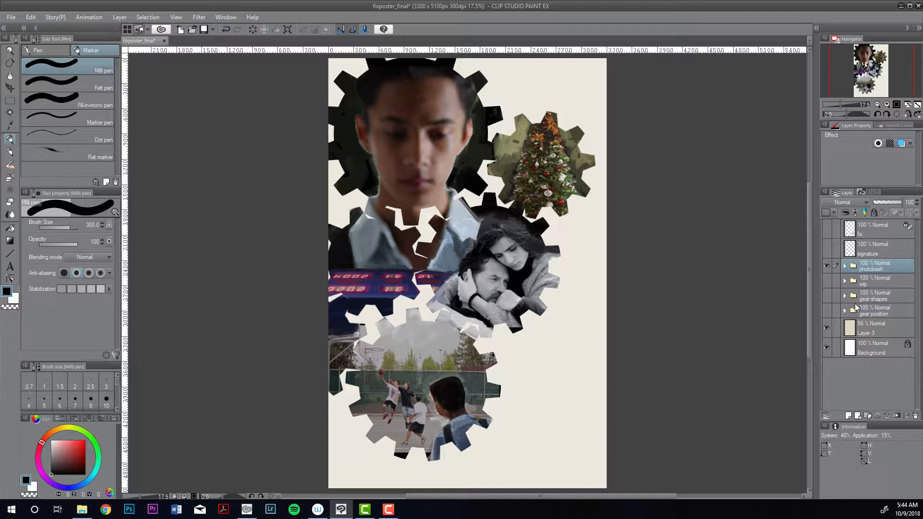
- Hide the photobash folder, and show and expand the wip folder
click(827, 266)
click(827, 281)
click(843, 280)
click(827, 267)
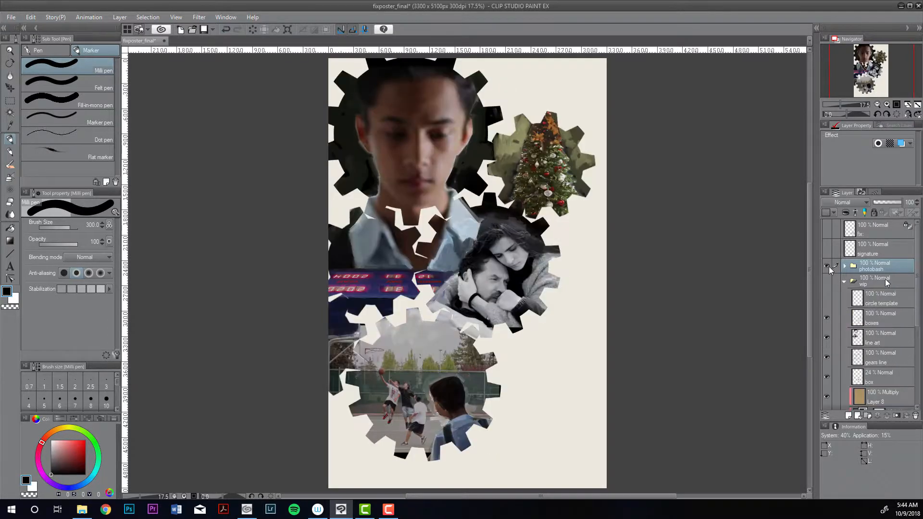
click(827, 267)
- Review the wip folder's layers and hide boxes, line art, gears line, box and Layer 8 to leave only the clipped photos
scroll(918, 322, down, 1)
scroll(916, 327, down, 4)
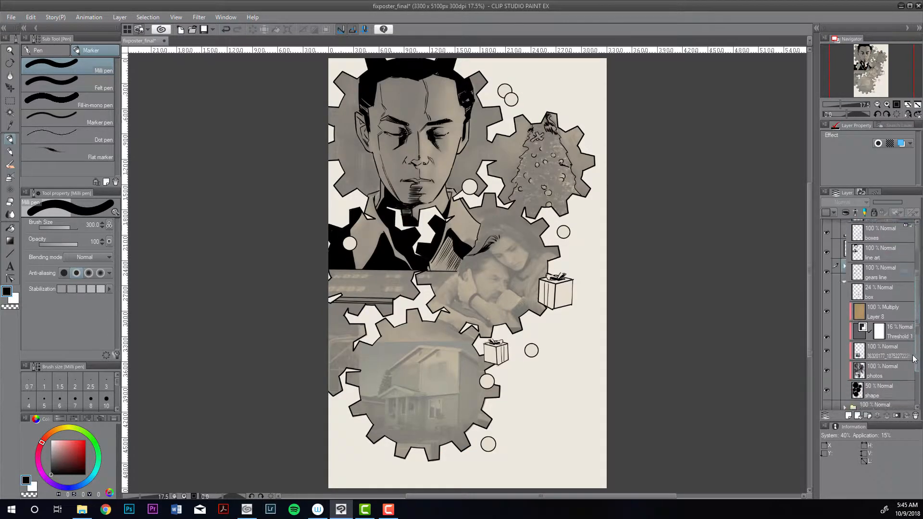
scroll(906, 361, down, 1)
scroll(905, 360, up, 4)
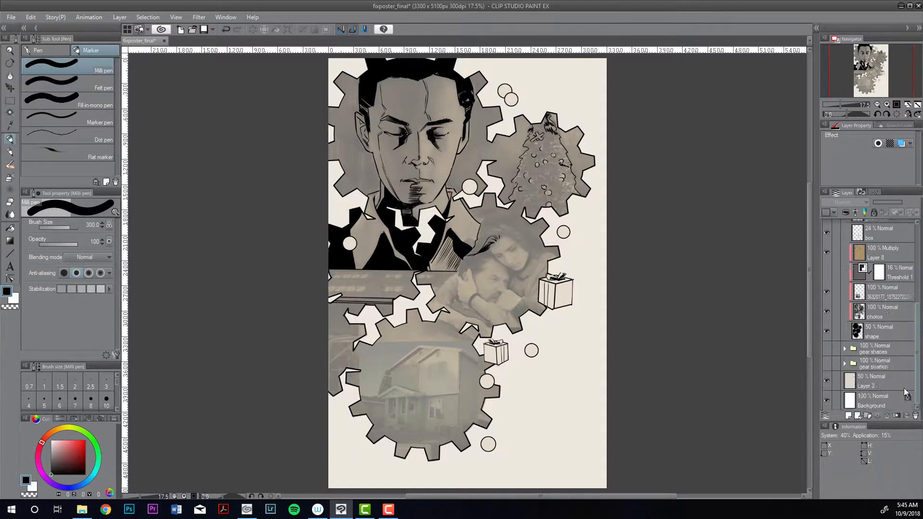
scroll(912, 323, down, 2)
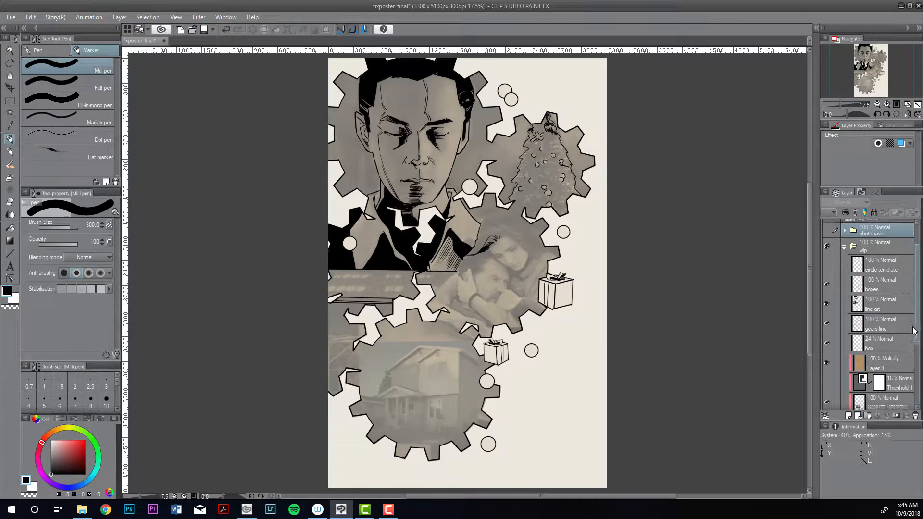
scroll(913, 329, down, 4)
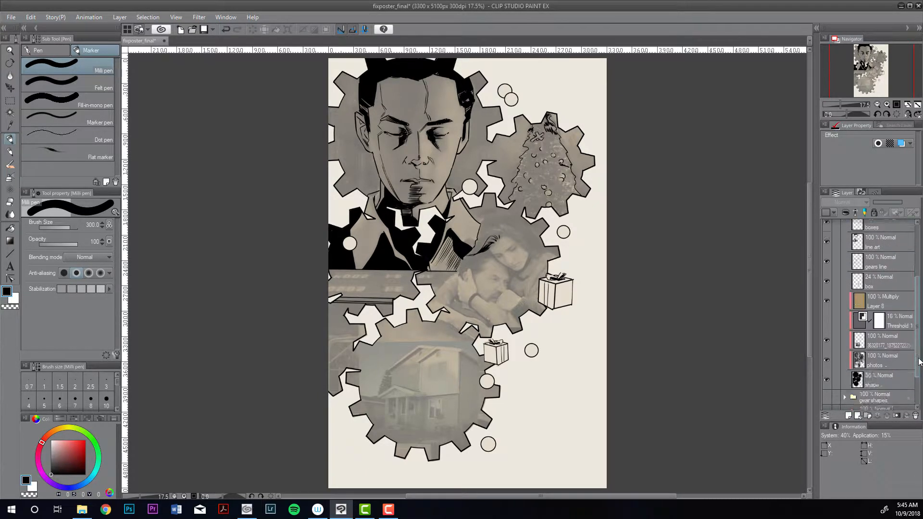
scroll(827, 288, up, 3)
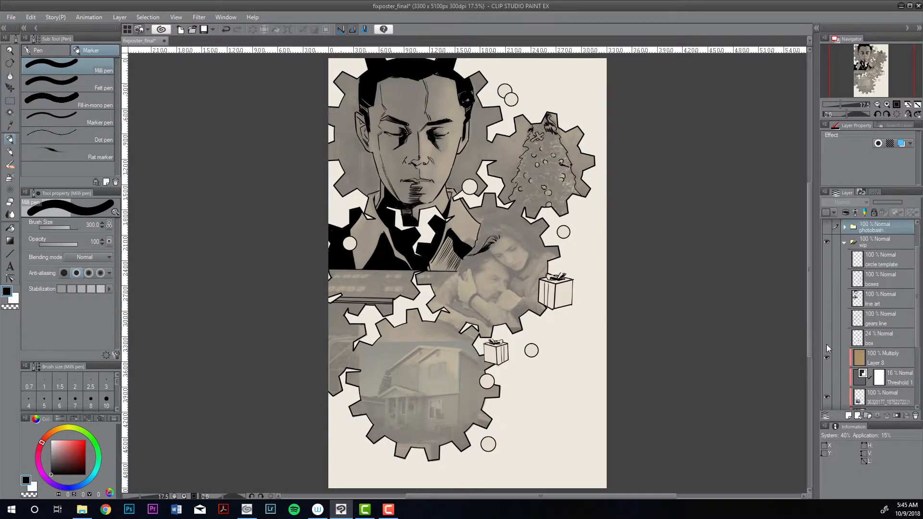
drag(916, 344, 909, 391)
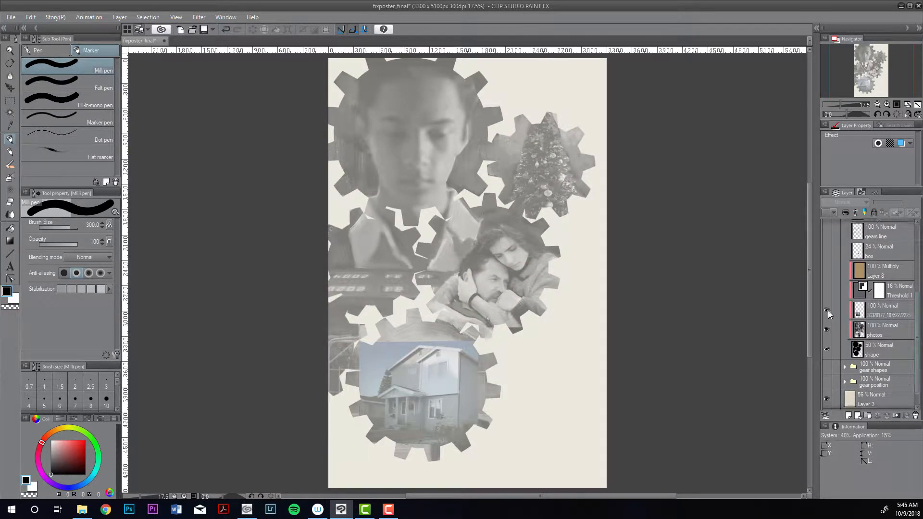
- Compare the lower gear with and without the house photo layer, leave that photo visible, and select the shape layer
click(826, 311)
click(826, 310)
click(871, 305)
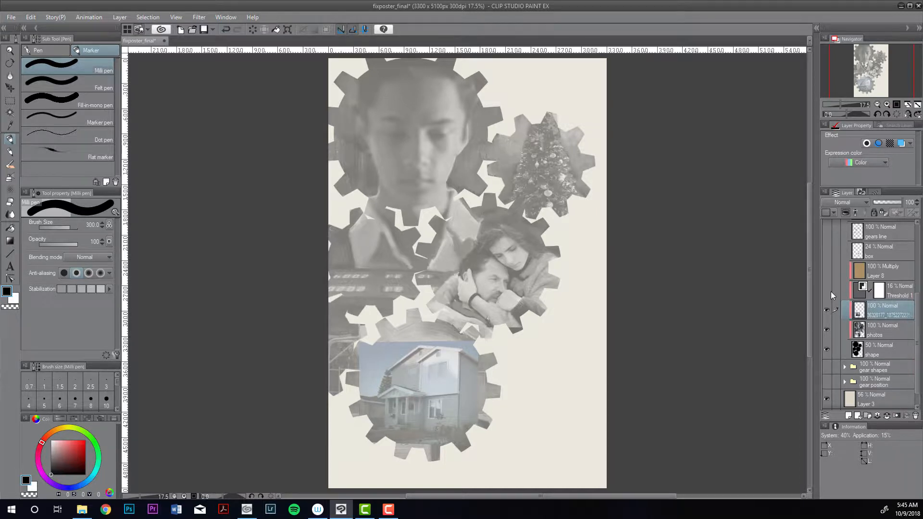
click(826, 310)
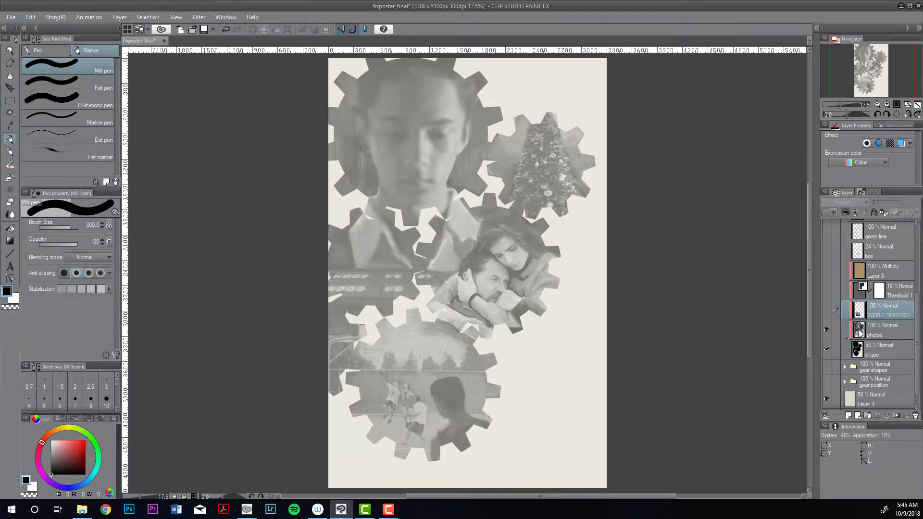
click(860, 330)
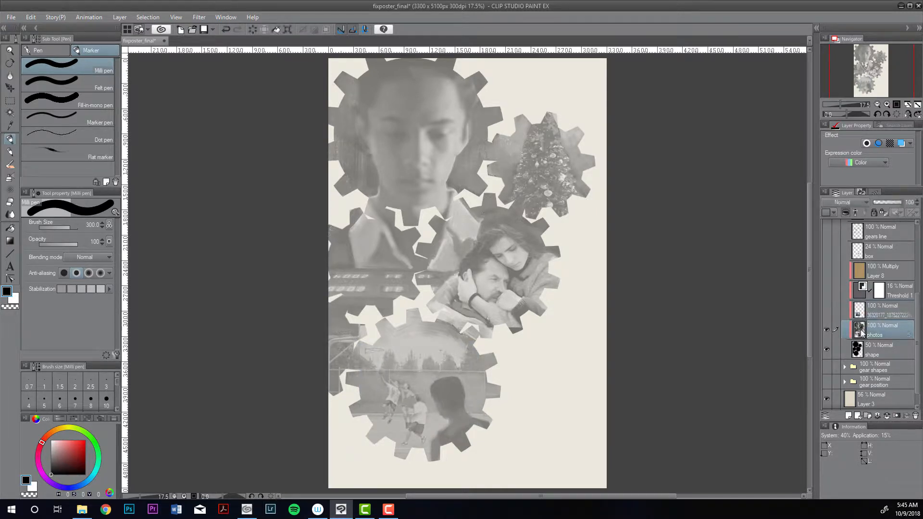
click(828, 311)
click(829, 312)
click(861, 316)
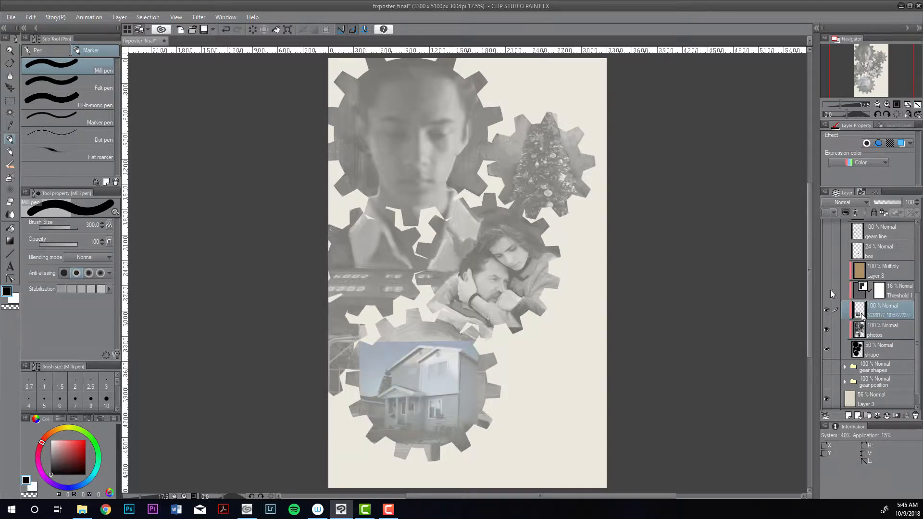
click(886, 348)
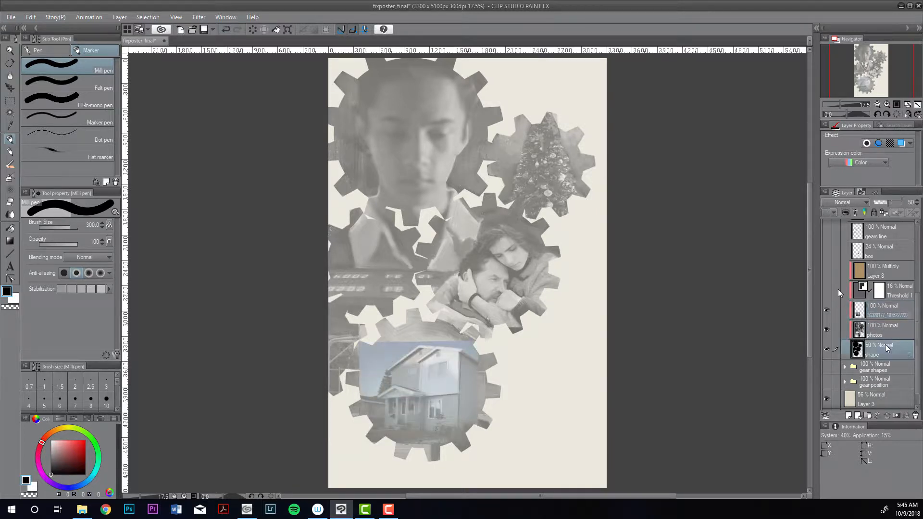
- Show the Threshold 1 correction layer, toggling its visibility to compare its effect on the clipped photos
drag(917, 301, 916, 286)
click(827, 327)
click(827, 326)
click(828, 326)
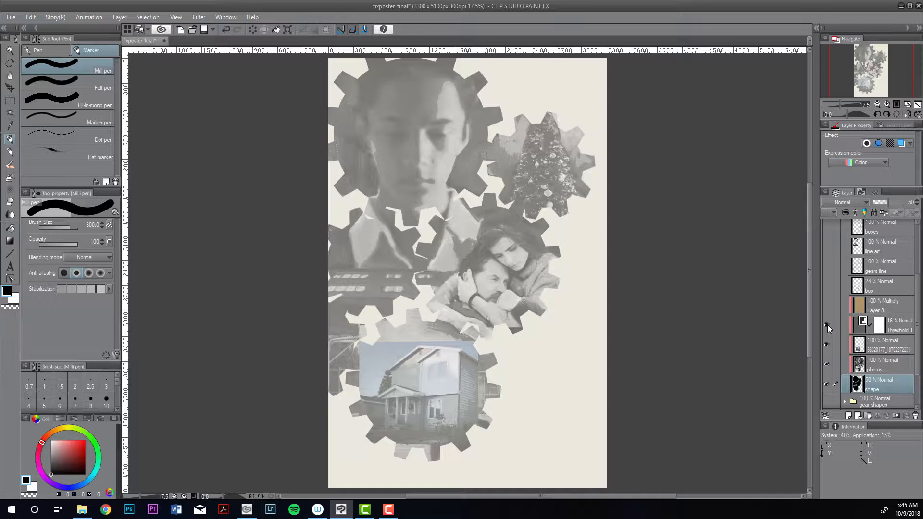
click(827, 325)
click(827, 326)
click(827, 326)
click(827, 327)
click(826, 327)
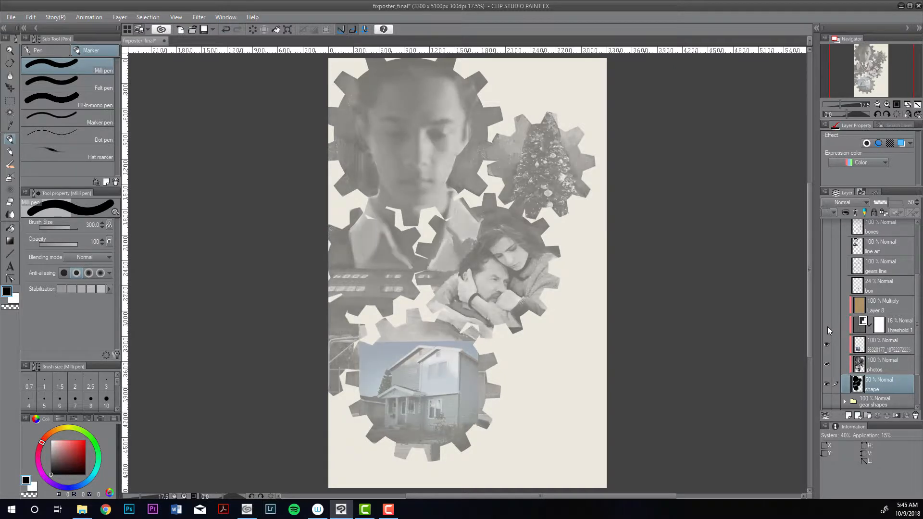
click(827, 326)
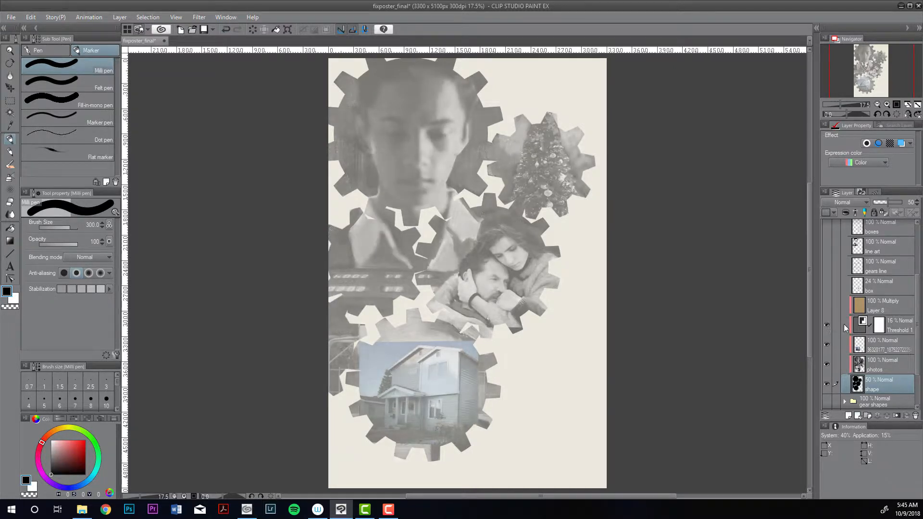
- Select the Threshold 1 layer and repeatedly compare the photos with and without it, leaving it hidden
click(898, 333)
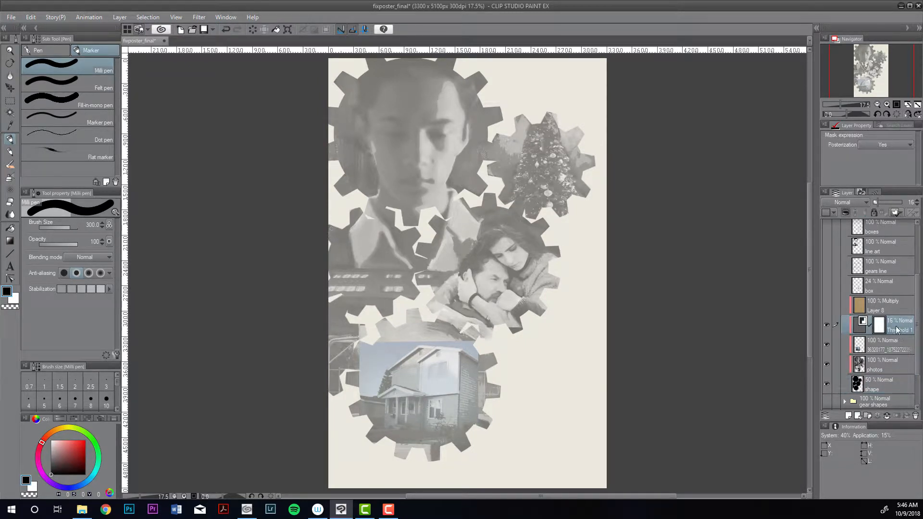
click(826, 328)
click(827, 328)
click(826, 328)
click(827, 328)
click(826, 325)
click(826, 326)
click(826, 325)
click(826, 325)
click(827, 327)
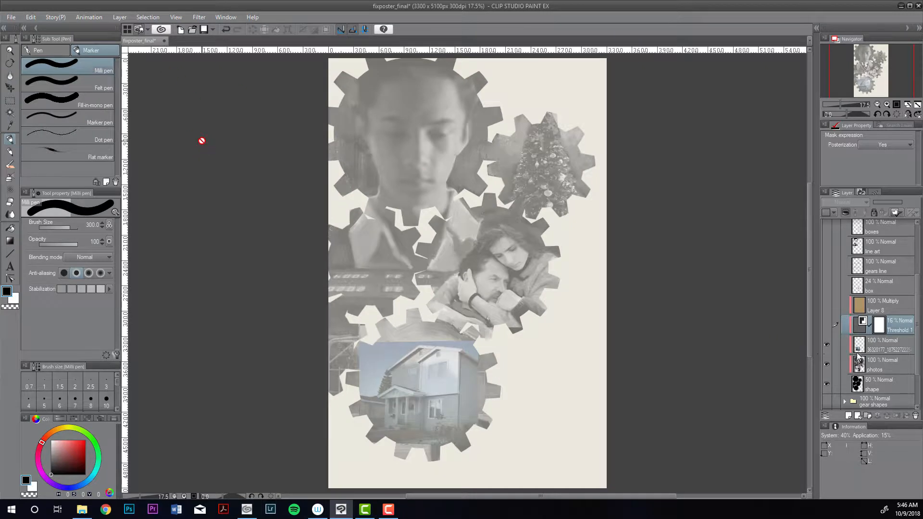
- Look through the available types of new correction layer, including Posterization and Binarization, without adding one
click(119, 18)
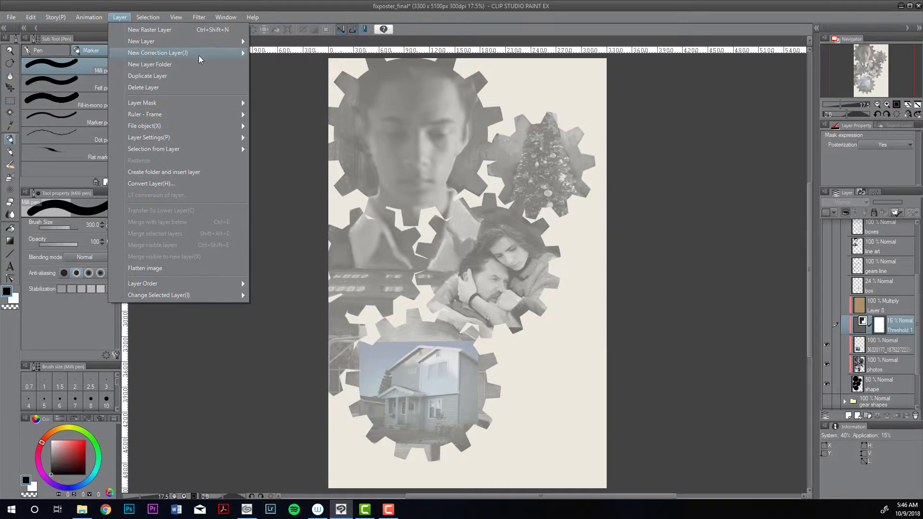
mouse_move(200, 56)
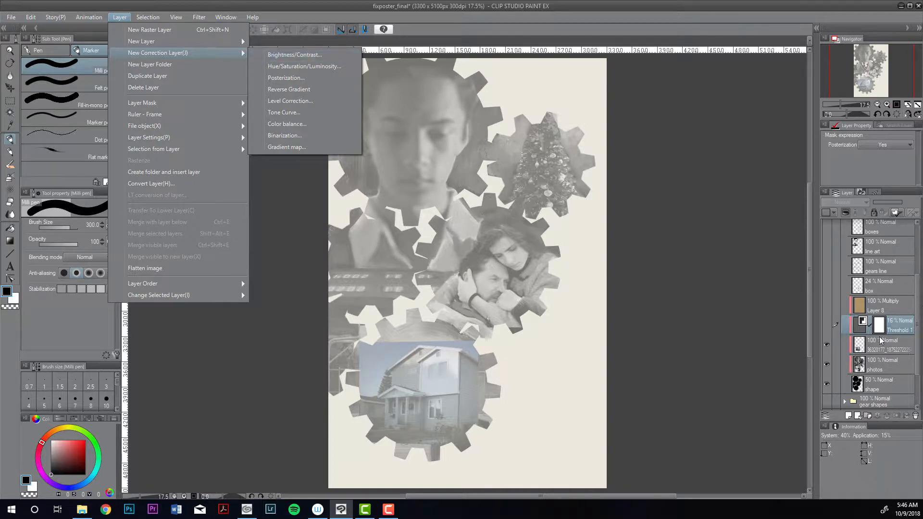
click(901, 330)
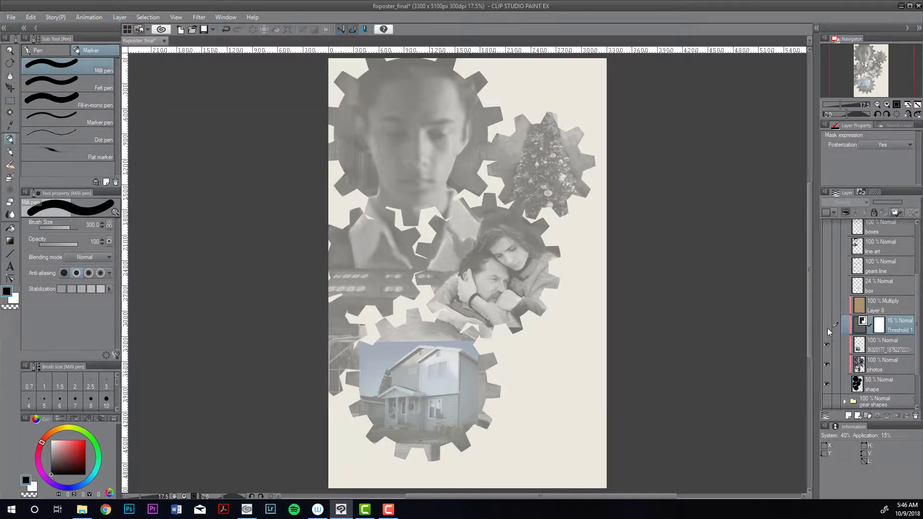
- Preview the Threshold 1 layer again and examine the Posterization settings and other new correction layer types without adding one
click(826, 327)
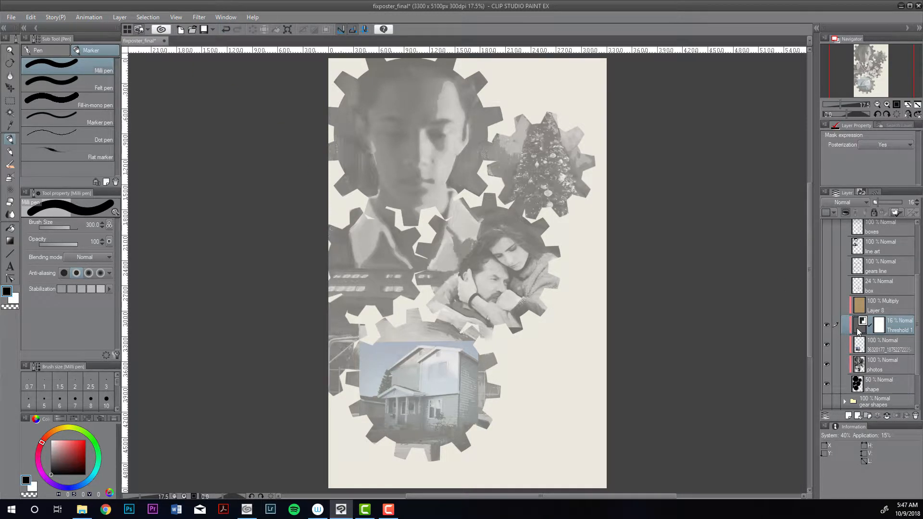
click(120, 17)
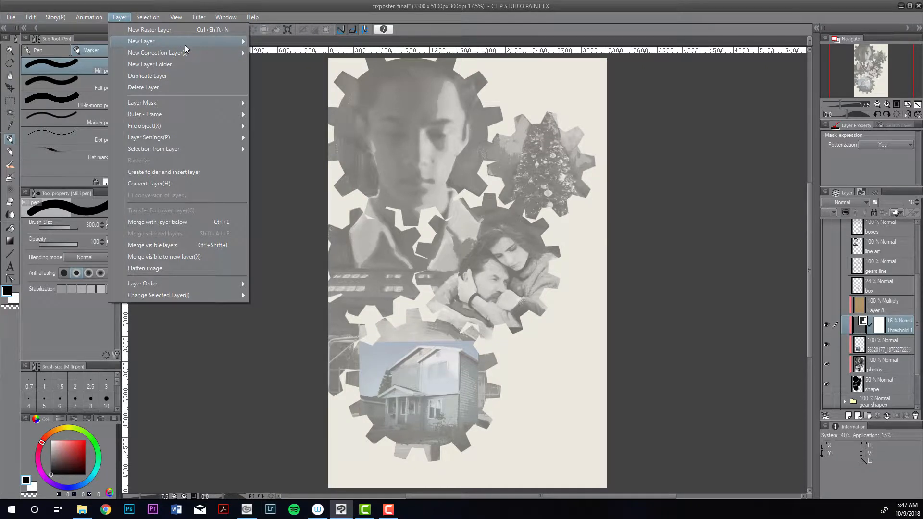
mouse_move(238, 51)
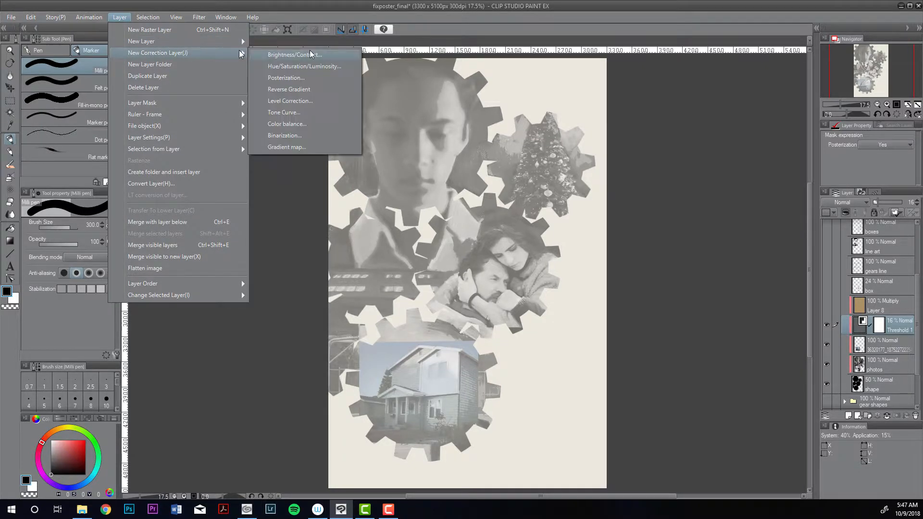
click(313, 76)
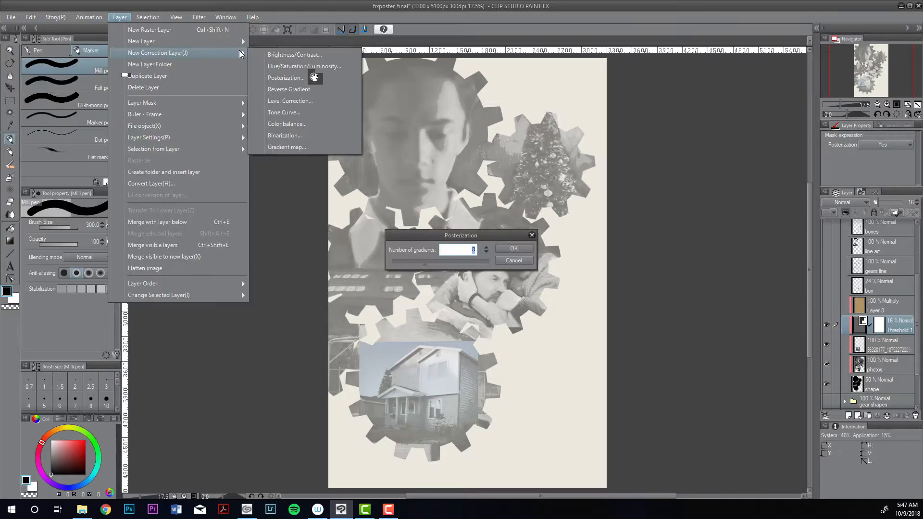
click(521, 261)
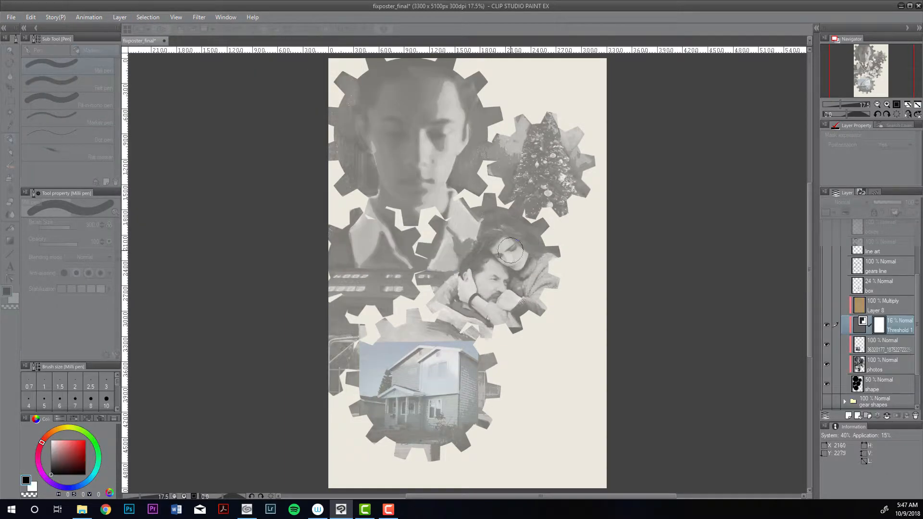
click(120, 18)
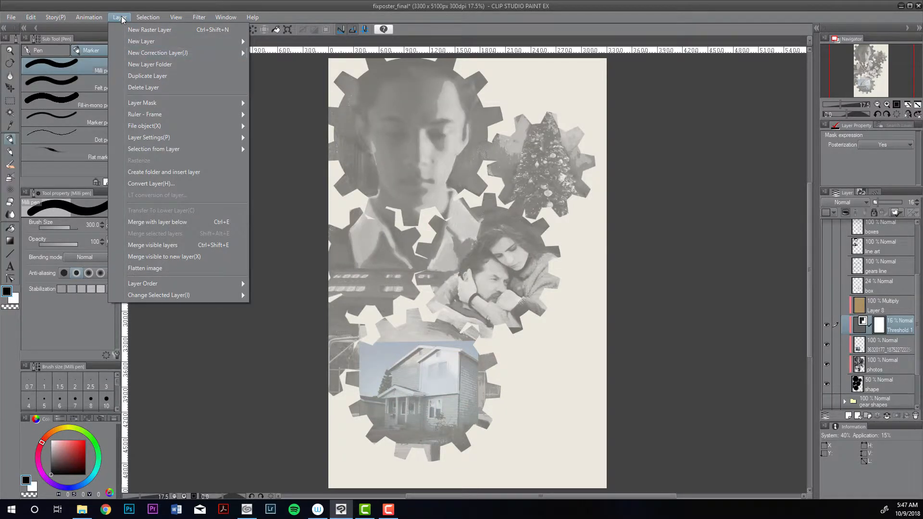
mouse_move(230, 52)
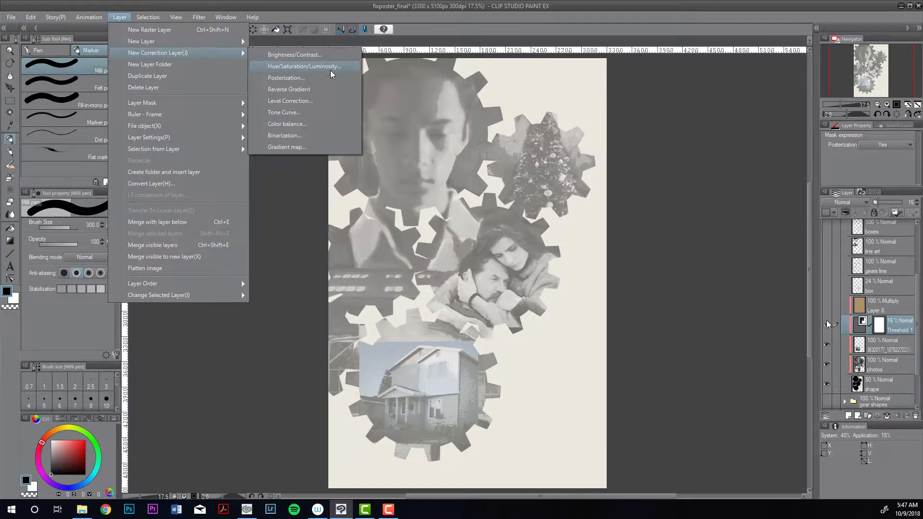
click(330, 70)
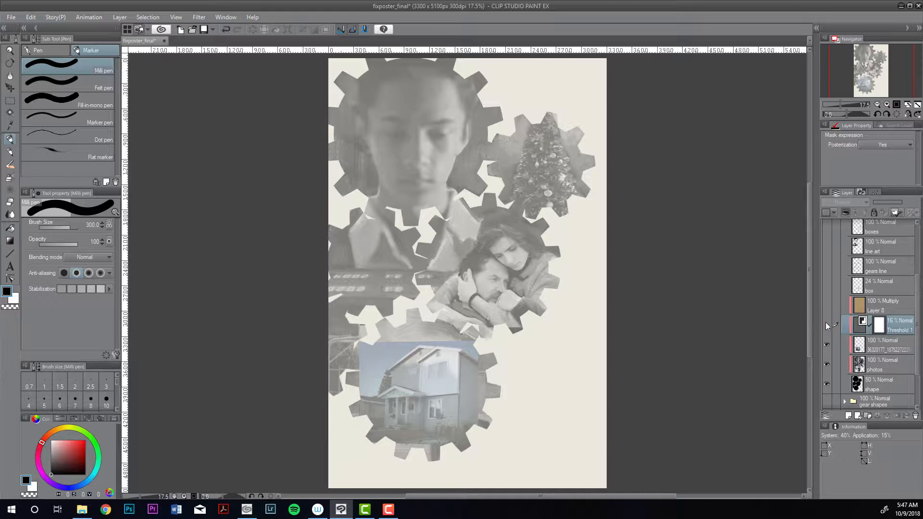
- Show and select the brown Multiply layer, Layer 8, and make the gears line layer visible over the photos
click(825, 305)
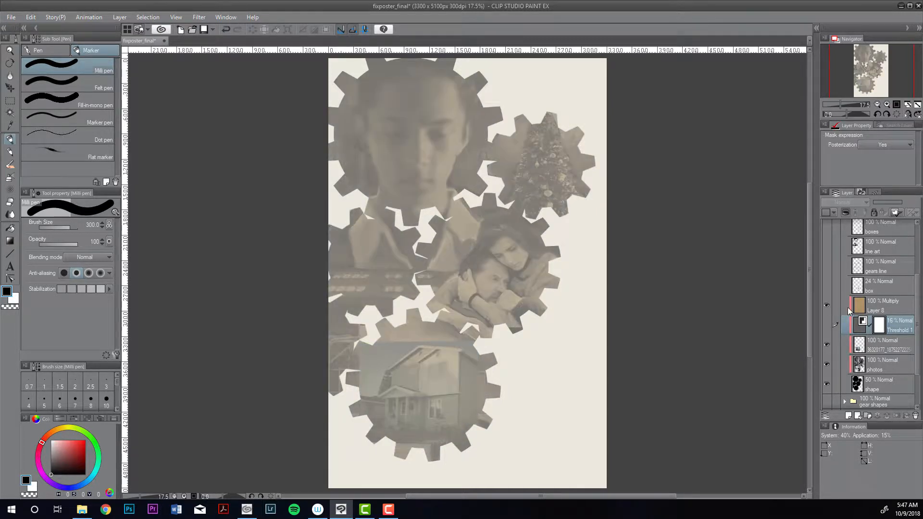
click(863, 310)
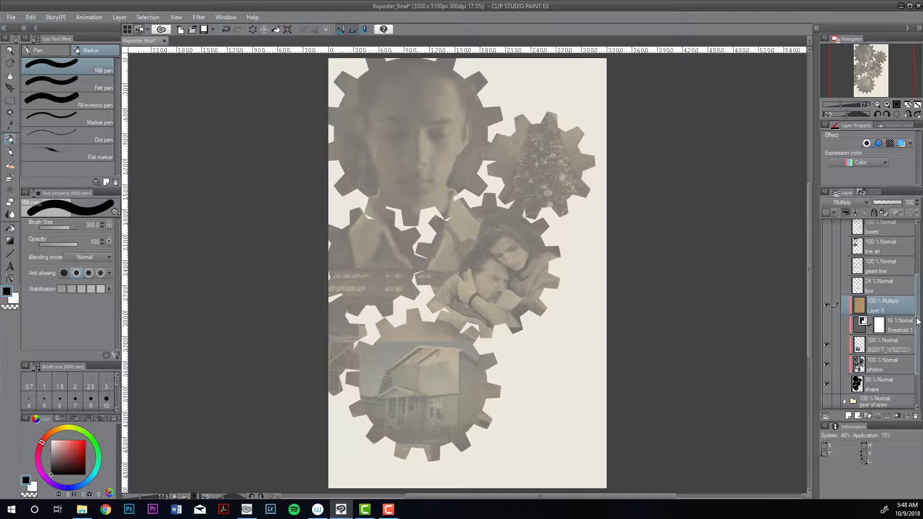
drag(916, 321, 917, 290)
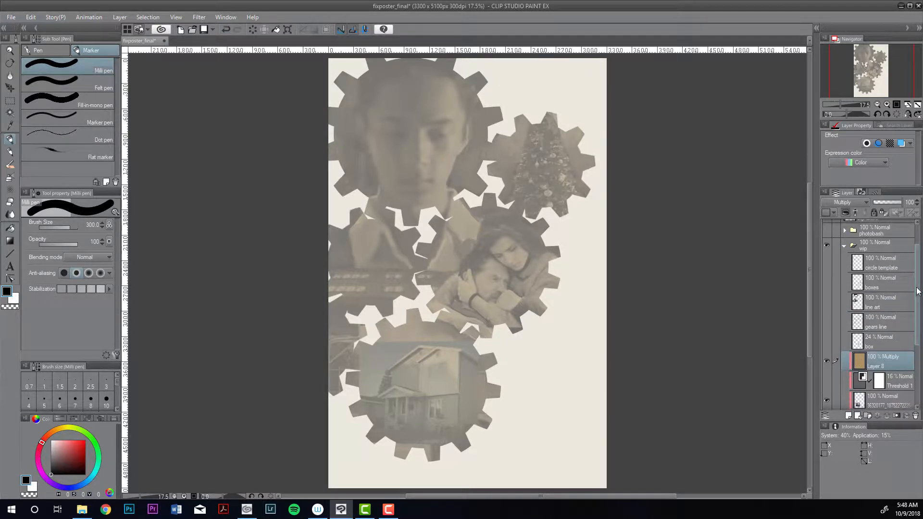
click(826, 320)
click(826, 320)
click(826, 320)
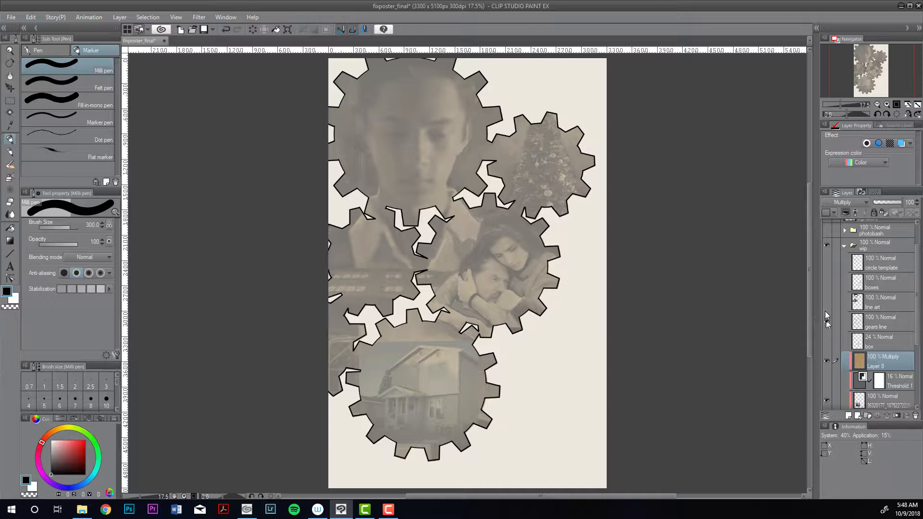
- Make the line art layer visible in the wip folder, toggling it to compare the poster with and without the inks
mouse_move(917, 323)
mouse_down()
mouse_move(915, 367)
mouse_move(915, 315)
mouse_up()
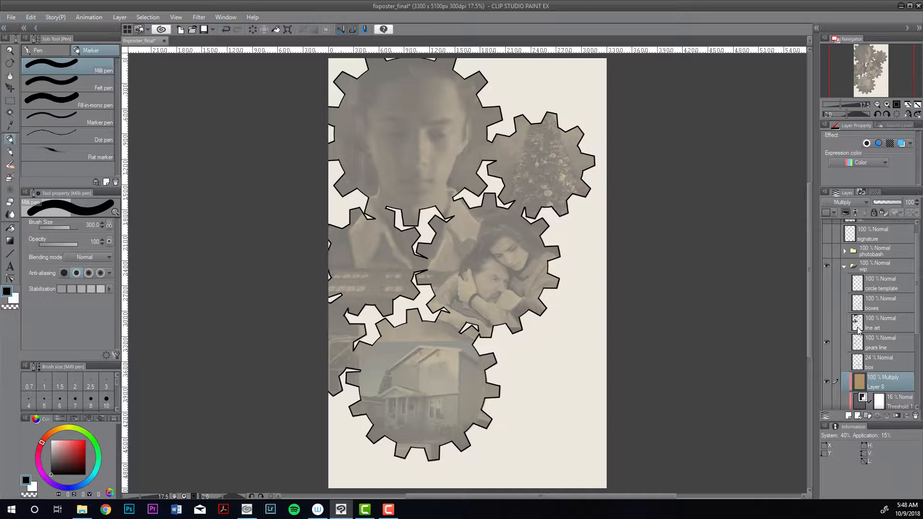
click(826, 322)
click(826, 323)
click(826, 322)
click(826, 322)
click(826, 322)
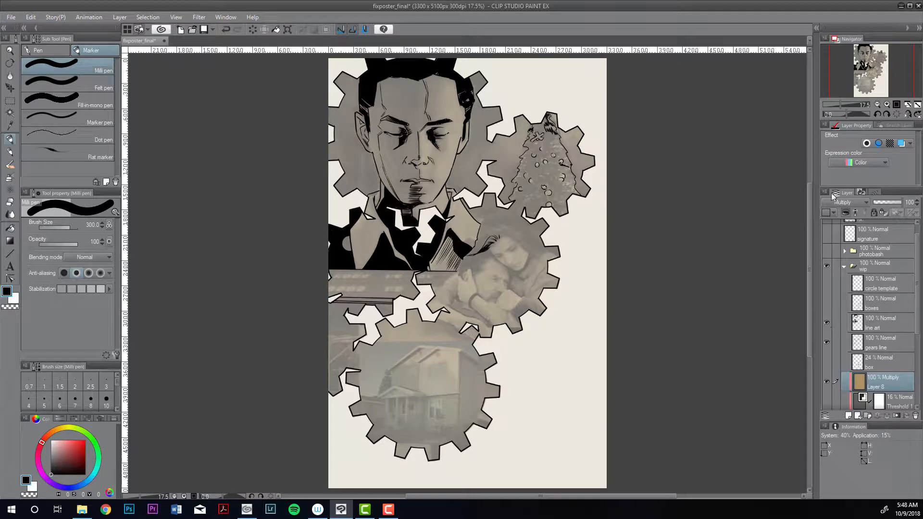
- Examine the inks up close over the portrait, tree and couple photos, toggling the line art layer and leaving it visible
click(885, 104)
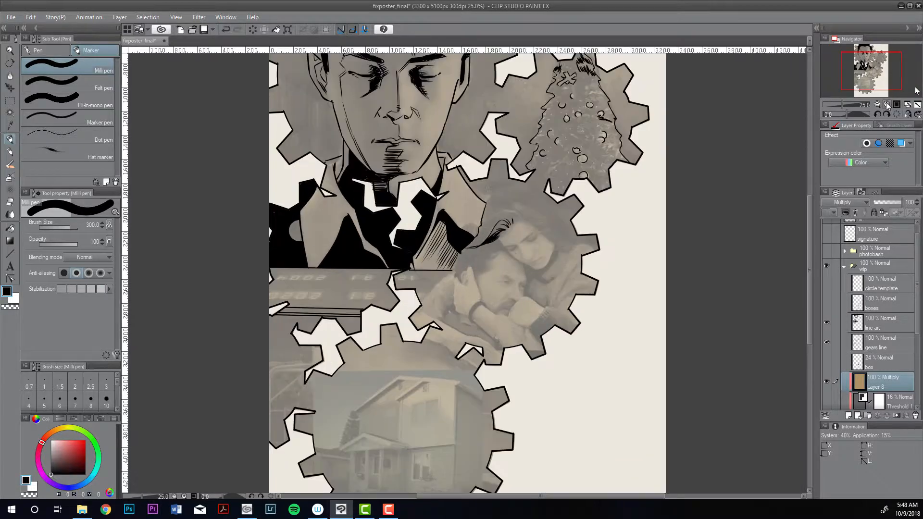
drag(874, 63, 871, 55)
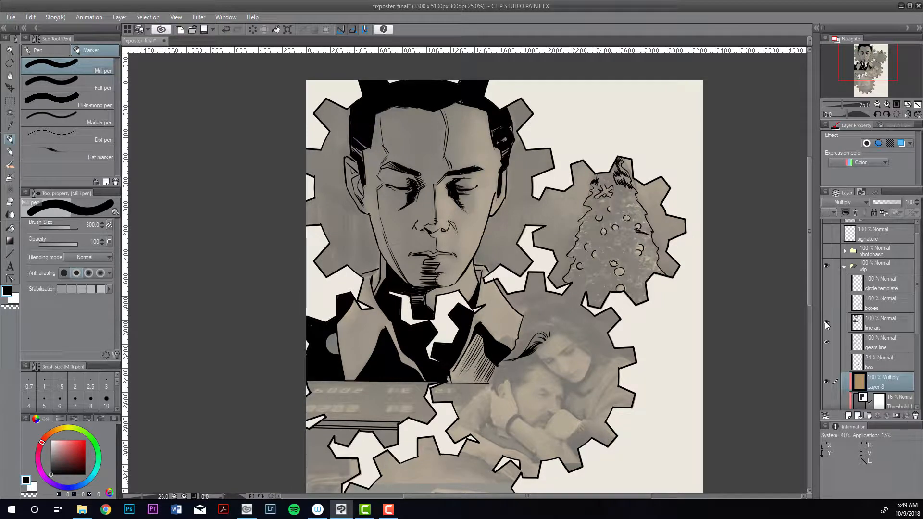
click(886, 104)
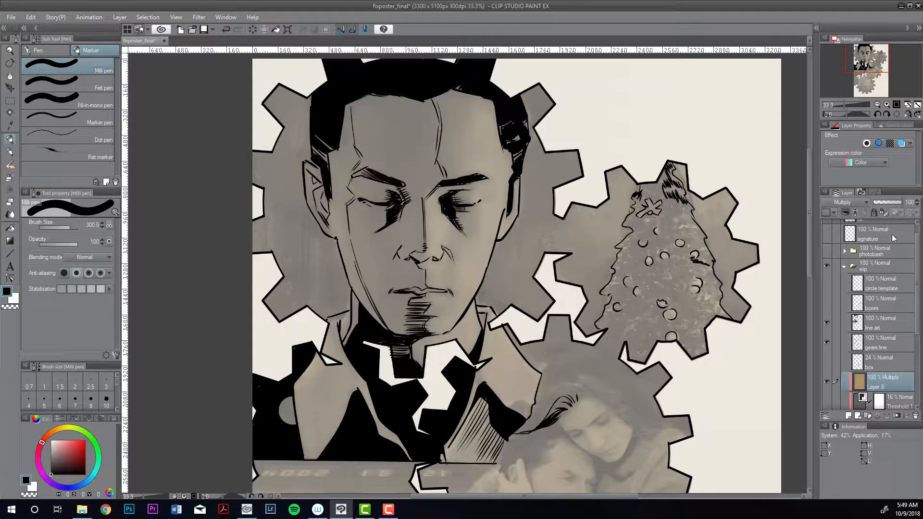
click(826, 322)
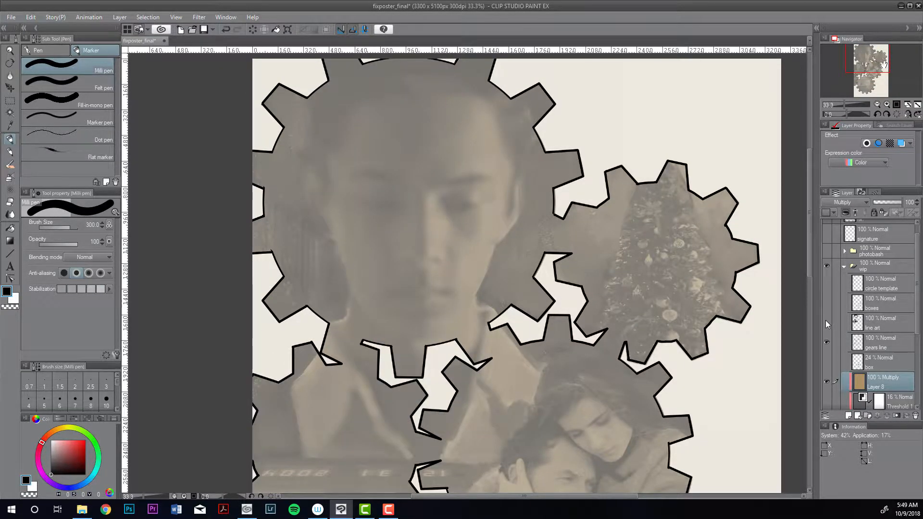
click(826, 322)
click(826, 322)
click(826, 321)
click(825, 321)
click(825, 321)
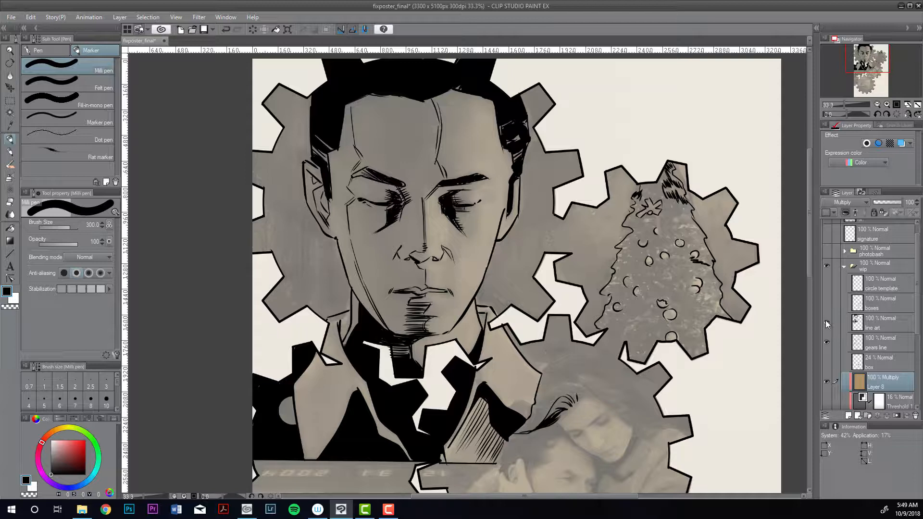
click(826, 320)
drag(879, 61, 878, 61)
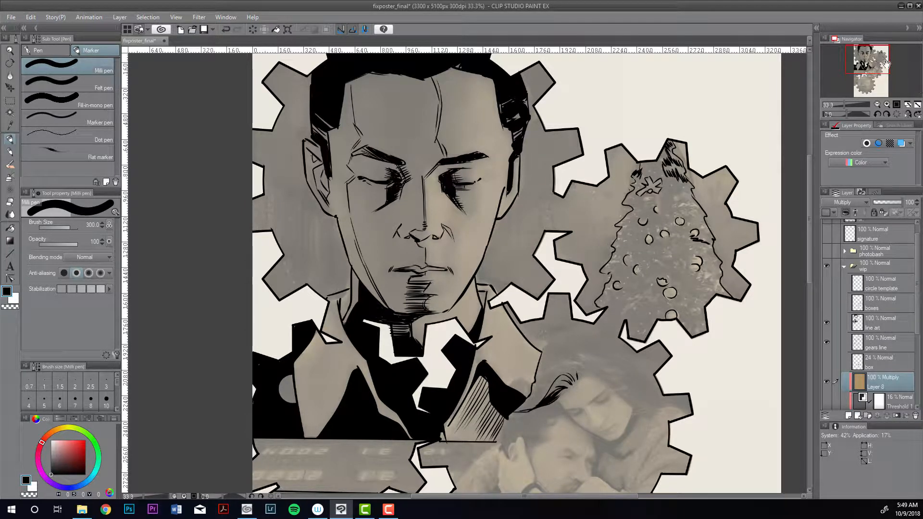
drag(886, 61, 887, 73)
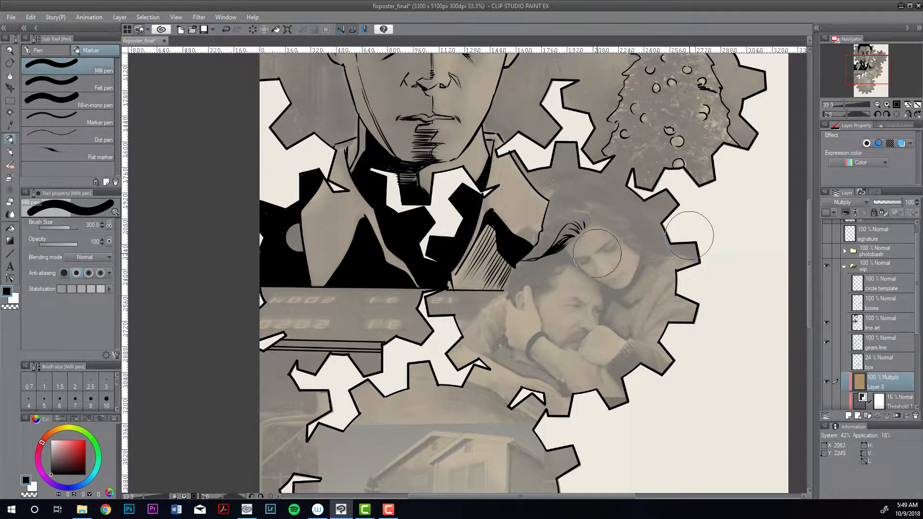
drag(870, 66, 871, 68)
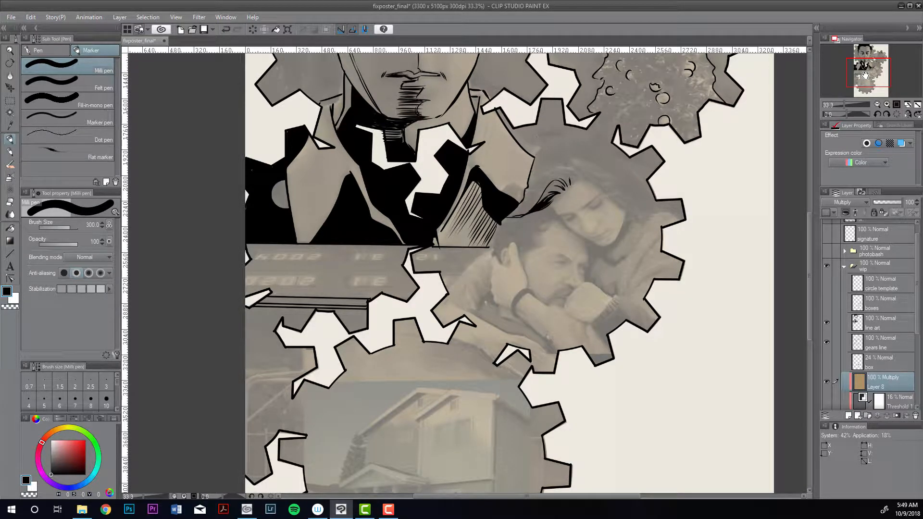
mouse_move(865, 75)
mouse_down()
mouse_move(861, 85)
mouse_move(864, 63)
mouse_up()
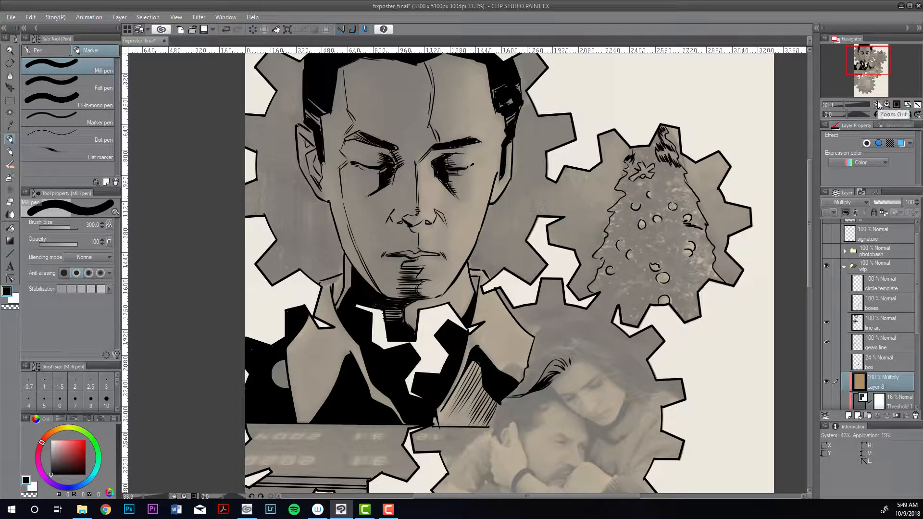
click(877, 105)
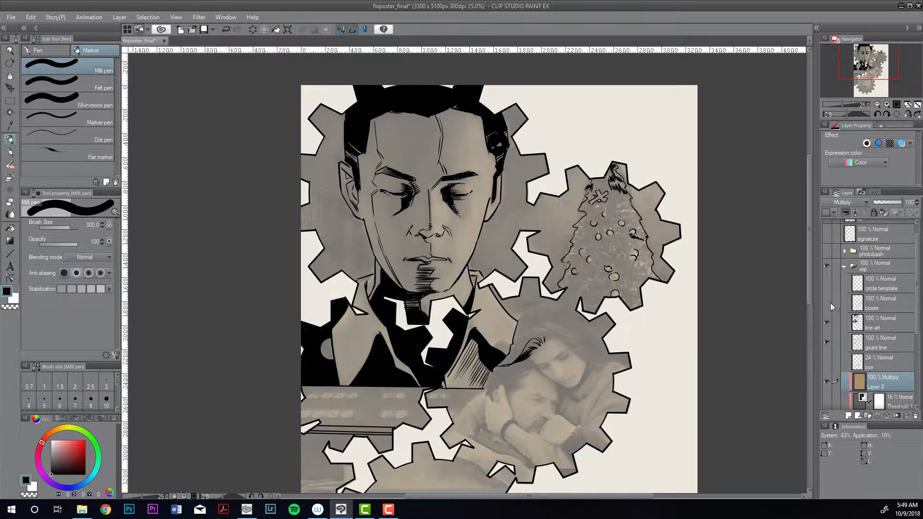
- Show the boxes layer with its gift boxes and circles around the gears, comparing the poster with and without it
click(827, 303)
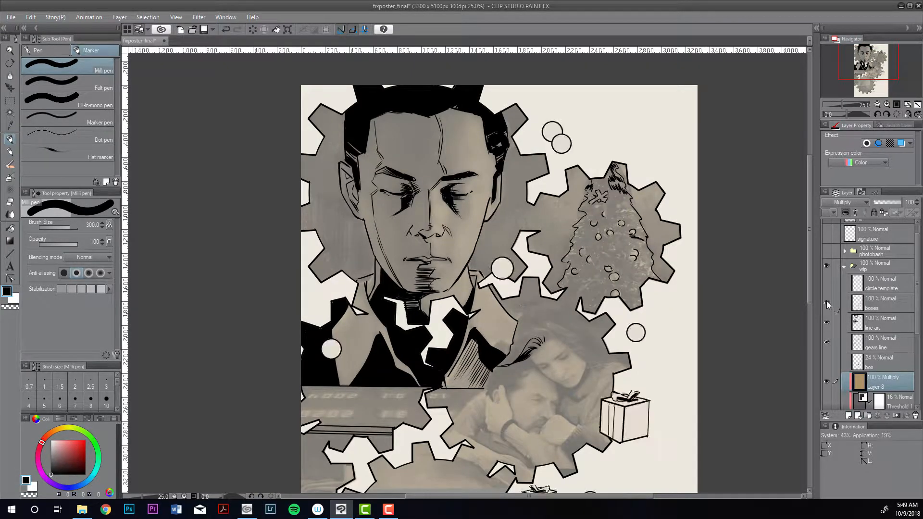
click(826, 302)
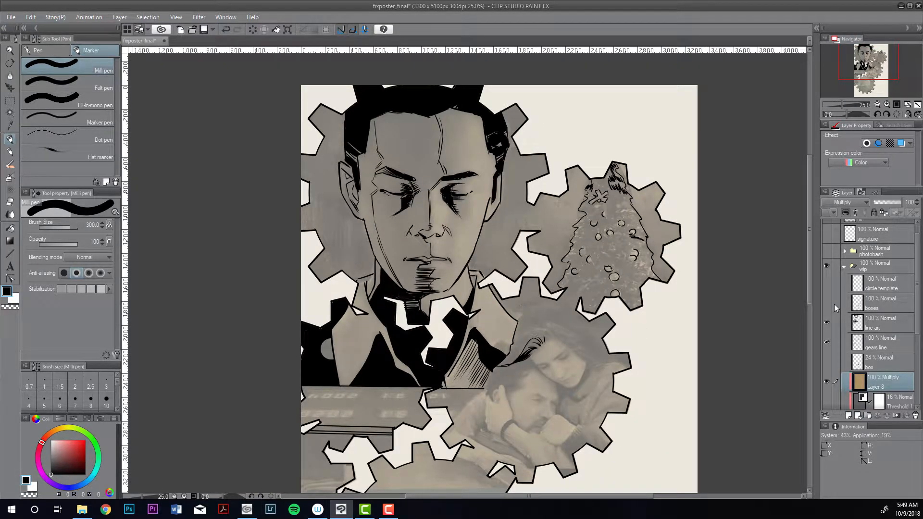
click(826, 302)
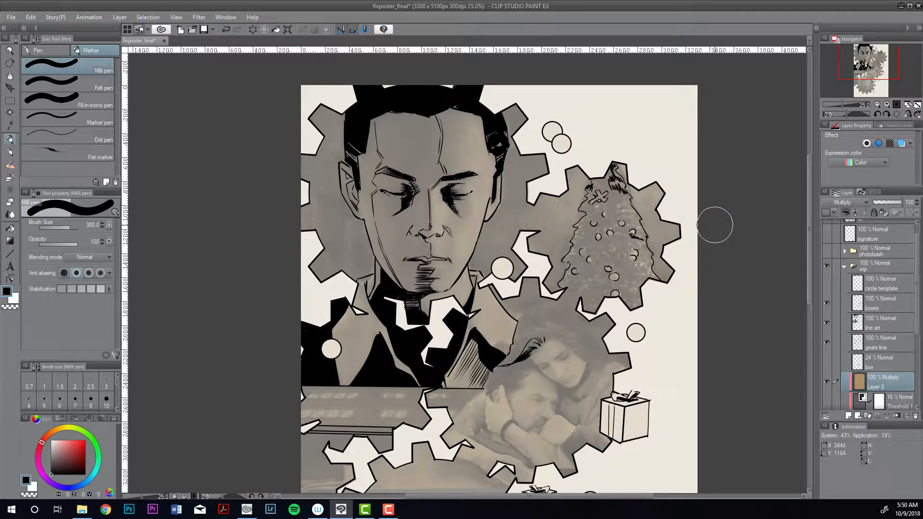
- Open the recent file prep.clip from the Week5 folder
click(12, 18)
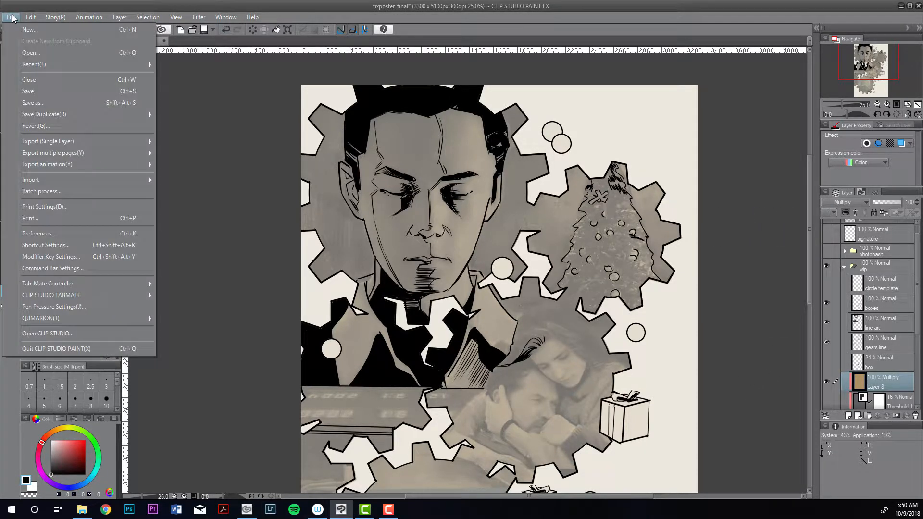
mouse_move(100, 61)
click(161, 69)
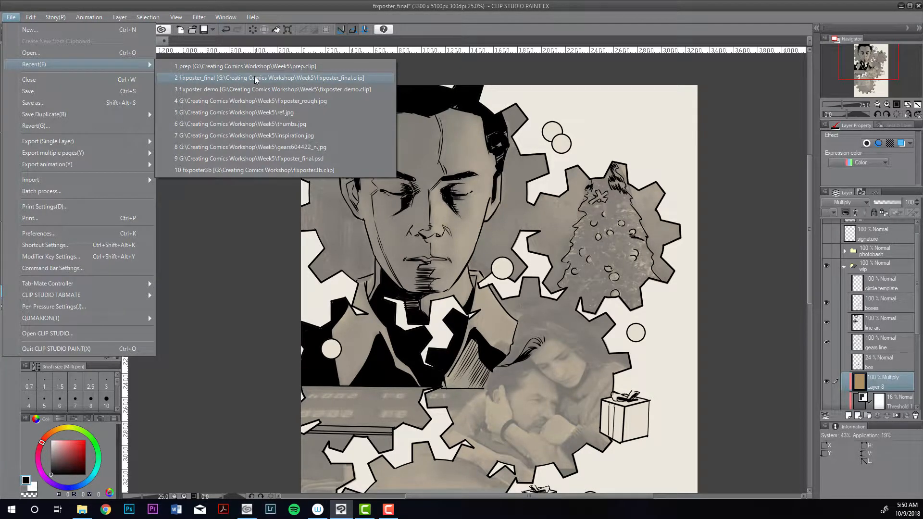
click(305, 71)
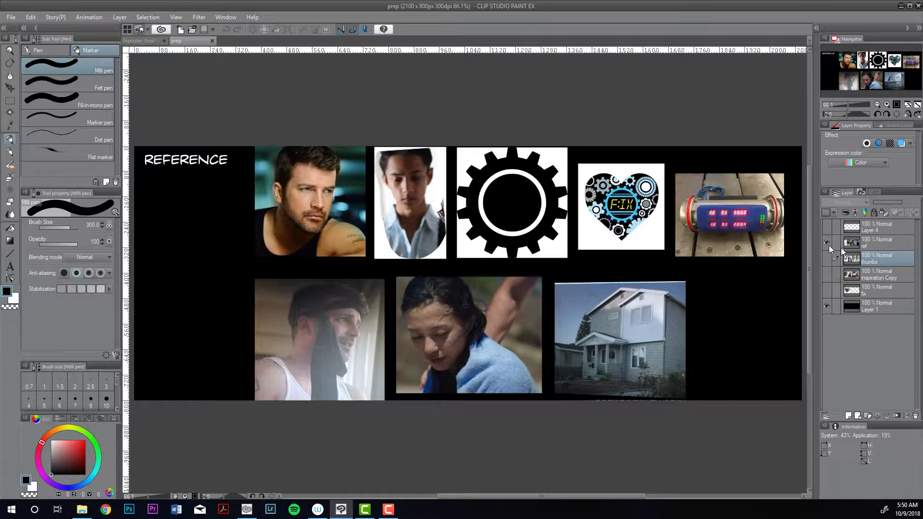
- Hide the ref layer and show the inspiration Copy layer with the example posters
click(826, 275)
click(827, 275)
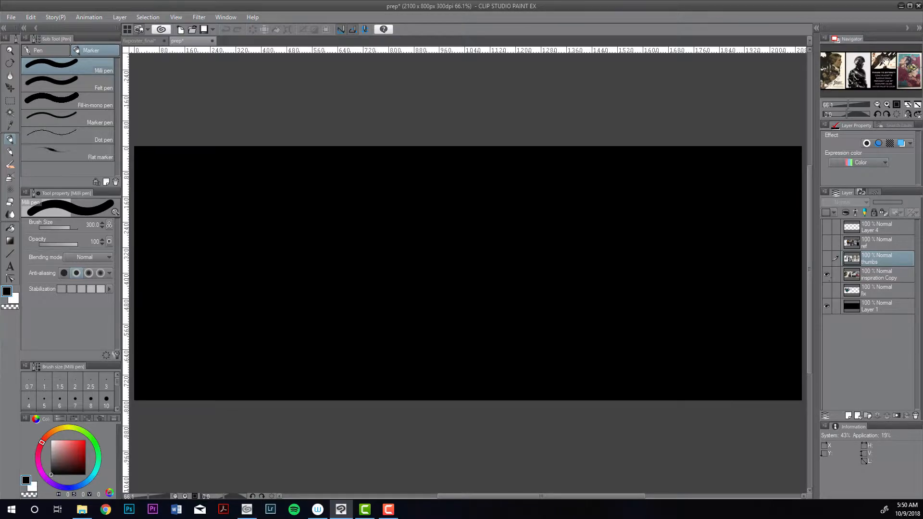
click(826, 275)
- Examine the Interview with the Vampire poster up close, including its figures, line art and title lettering
click(886, 105)
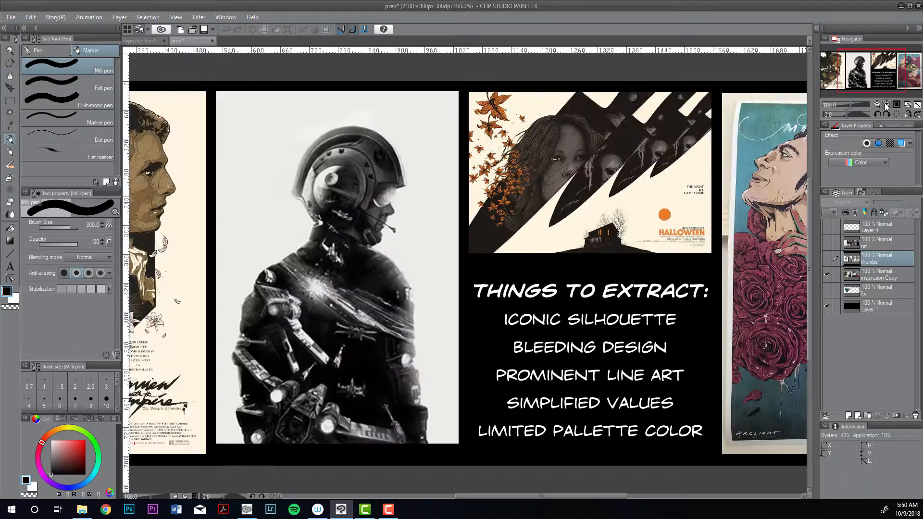
click(887, 104)
drag(883, 80, 848, 88)
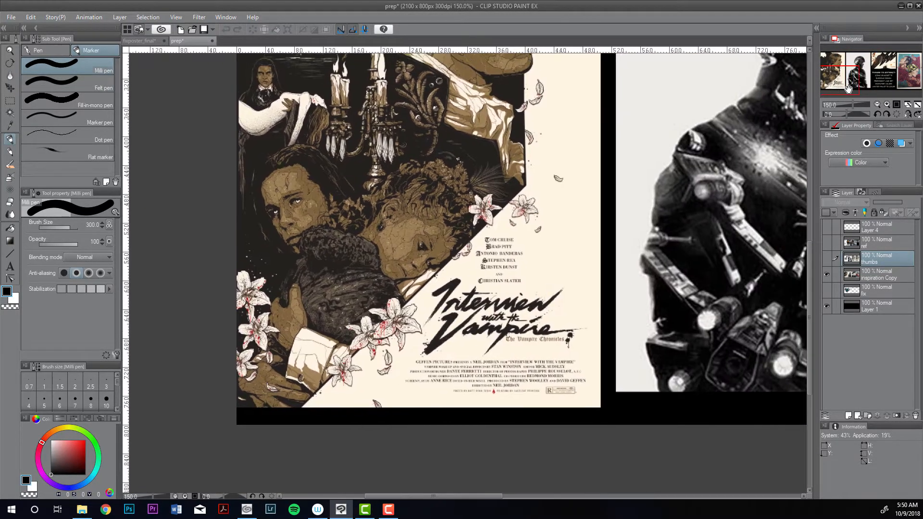
click(887, 104)
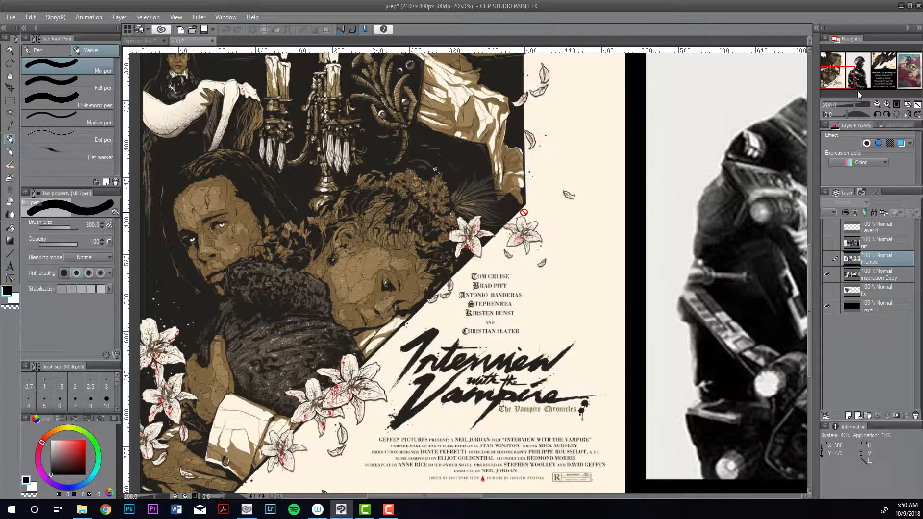
drag(854, 102, 852, 104)
drag(851, 84, 856, 82)
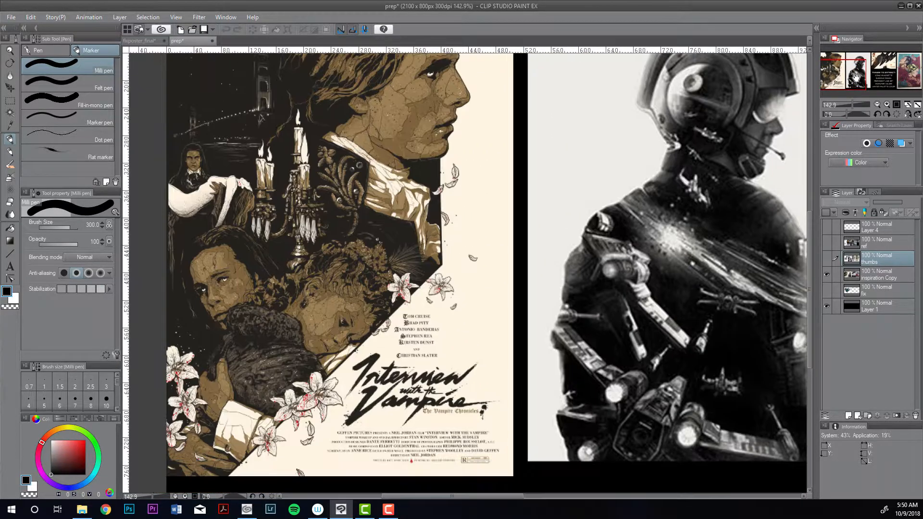
- Examine the remaining inspiration posters up close, including the helmeted silhouette, the Halloween knife design and the rose-filled couple poster
drag(447, 226, 434, 266)
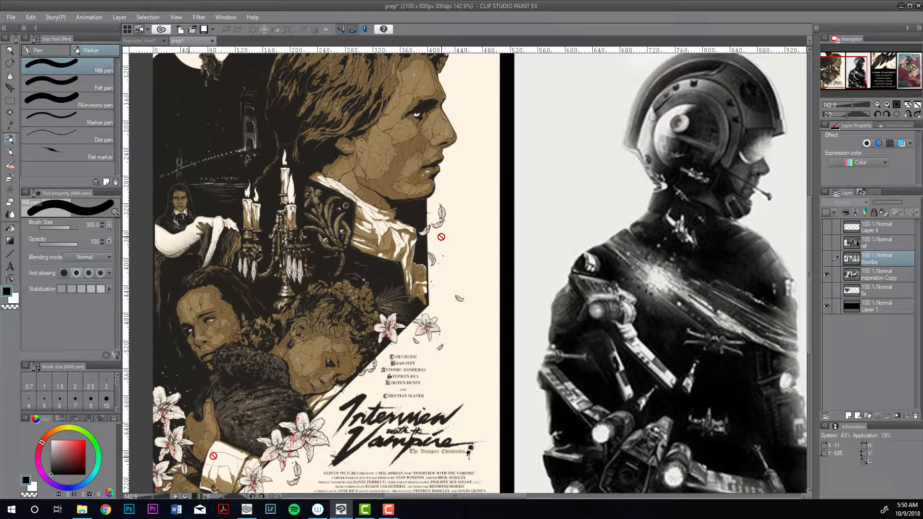
click(877, 104)
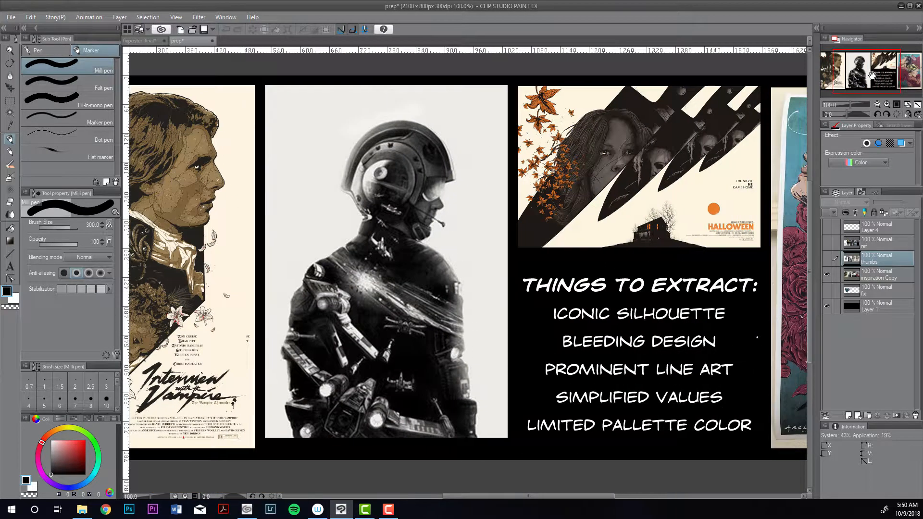
drag(872, 76, 890, 67)
click(887, 104)
click(887, 104)
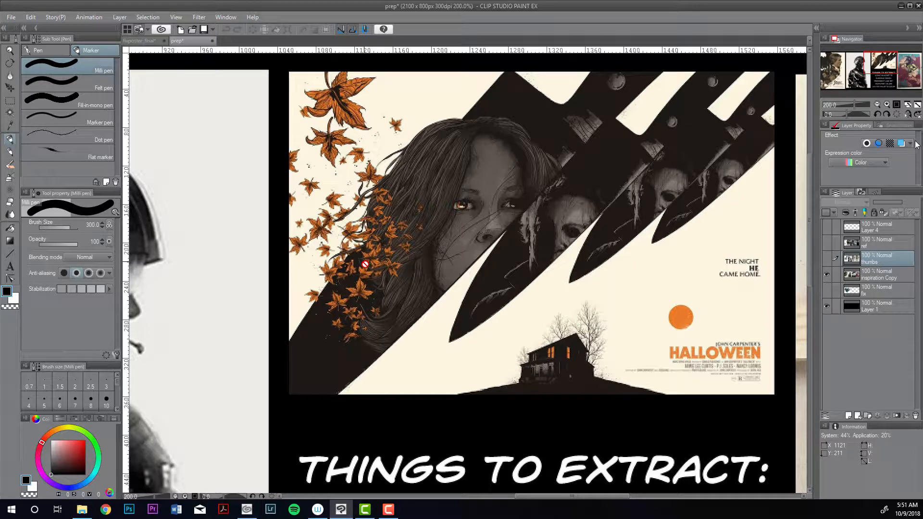
drag(888, 67, 907, 73)
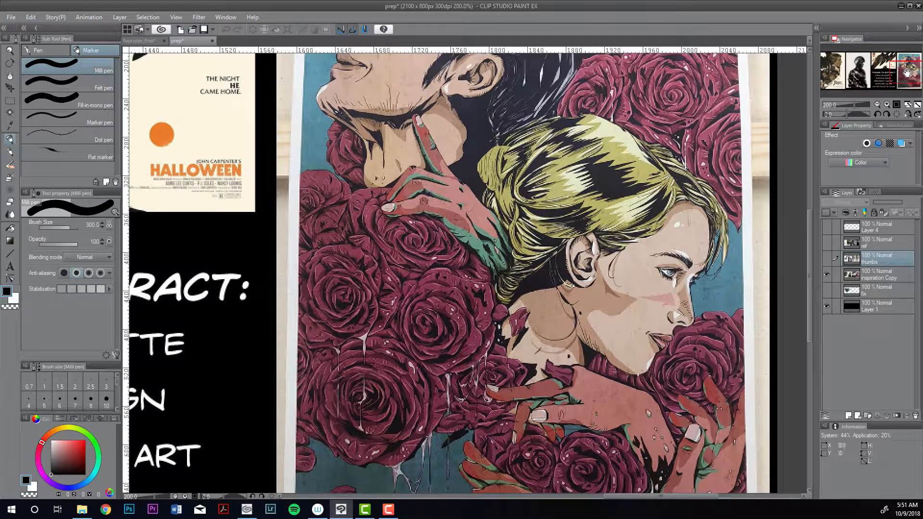
click(906, 73)
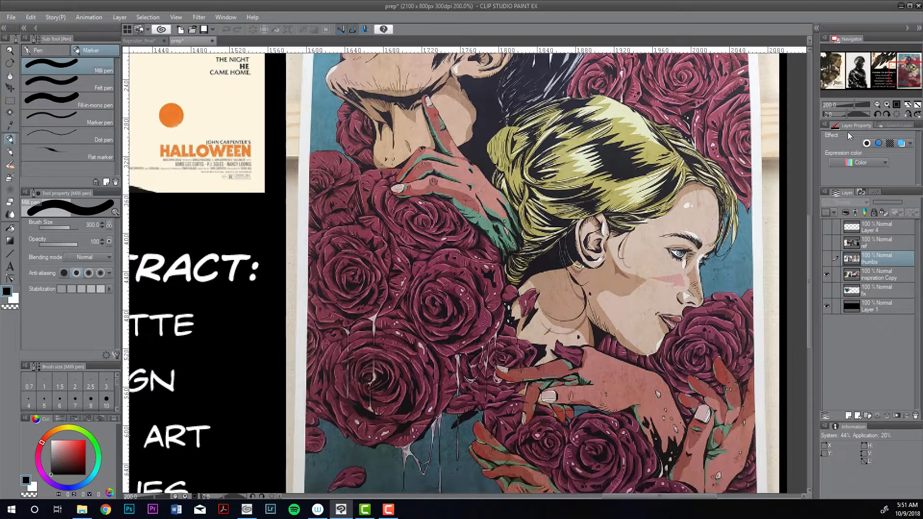
drag(902, 80, 901, 84)
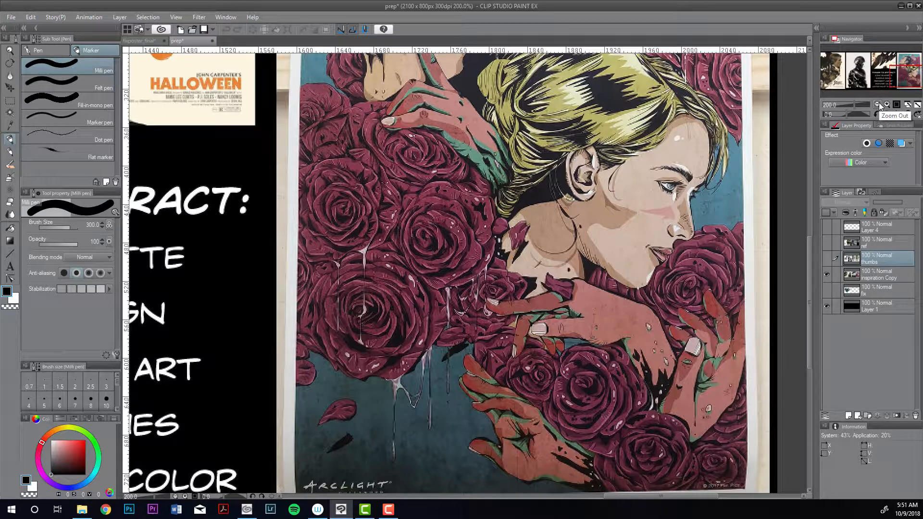
- Close the prep file without saving its changes
click(212, 41)
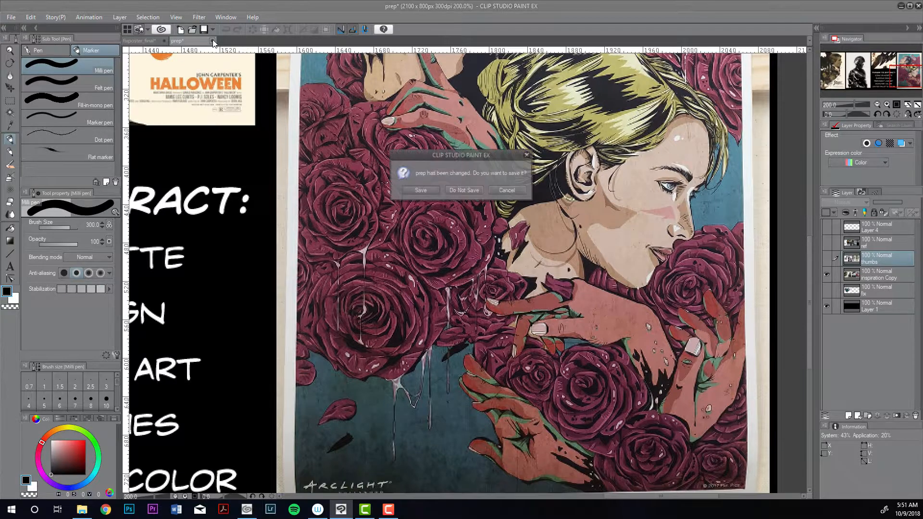
click(464, 191)
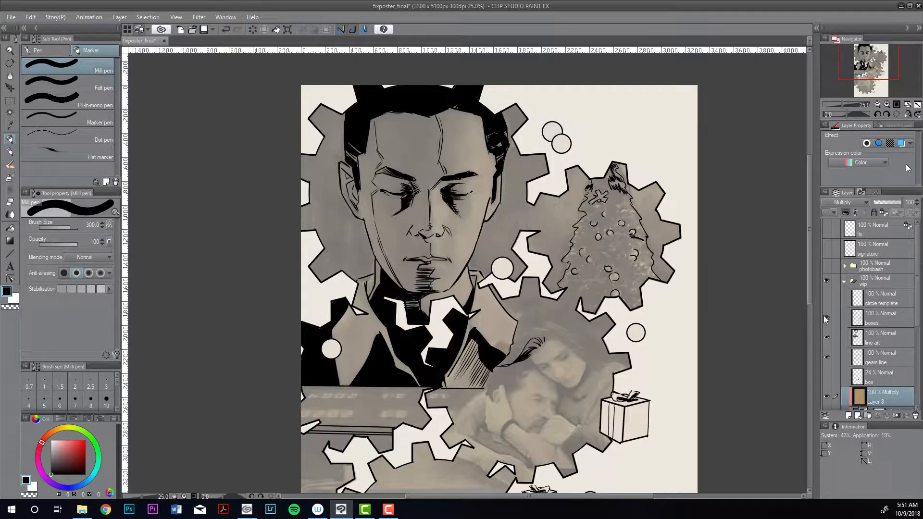
- Compare the poster with and without the boxes layer, leaving the layer shown, and view the whole poster
click(826, 317)
click(826, 317)
click(827, 317)
click(827, 318)
click(918, 105)
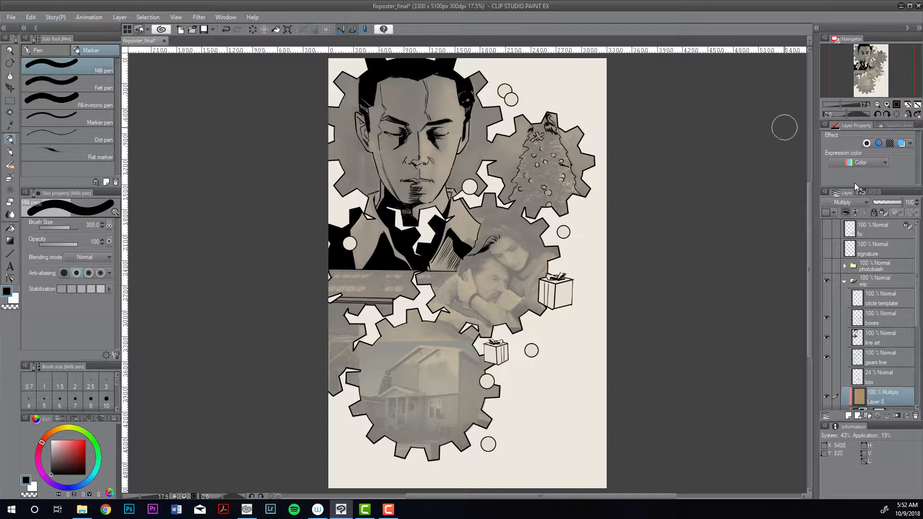
- Show the fix: layer to add the F:IX title lettering to the poster, comparing it with and without the title
click(826, 226)
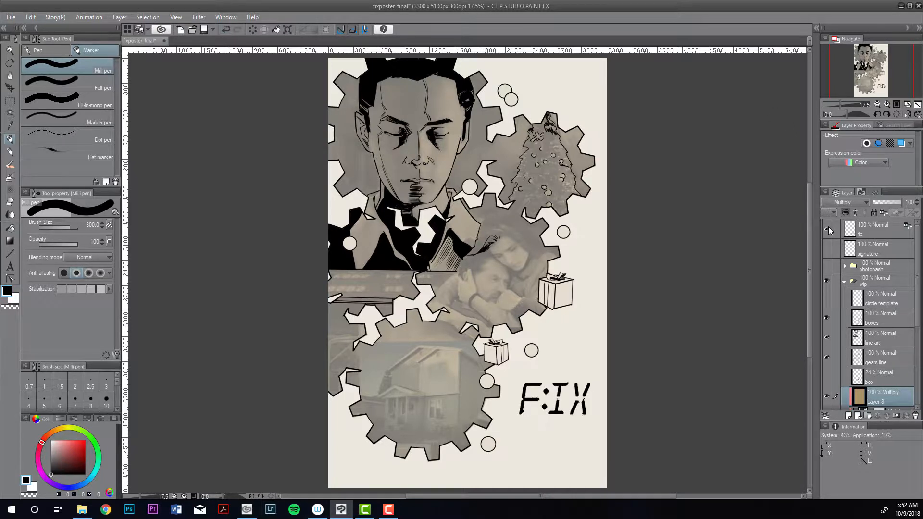
click(827, 226)
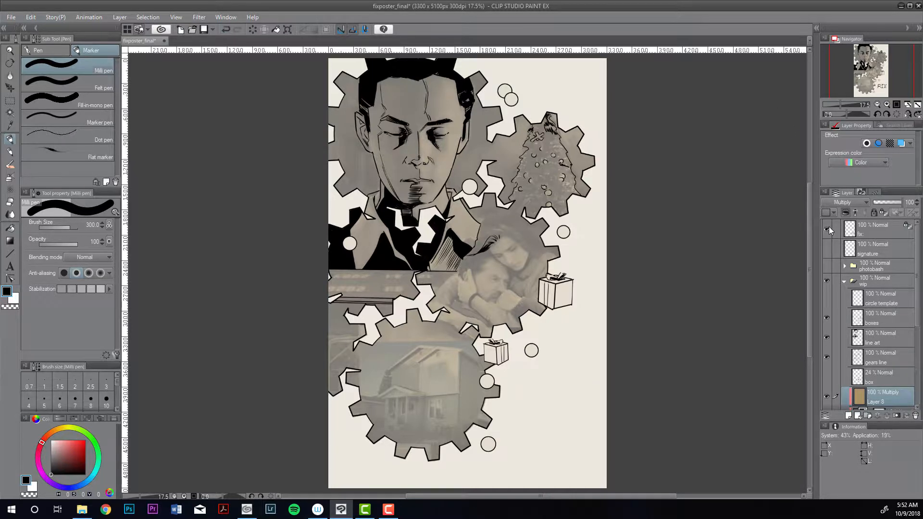
click(828, 226)
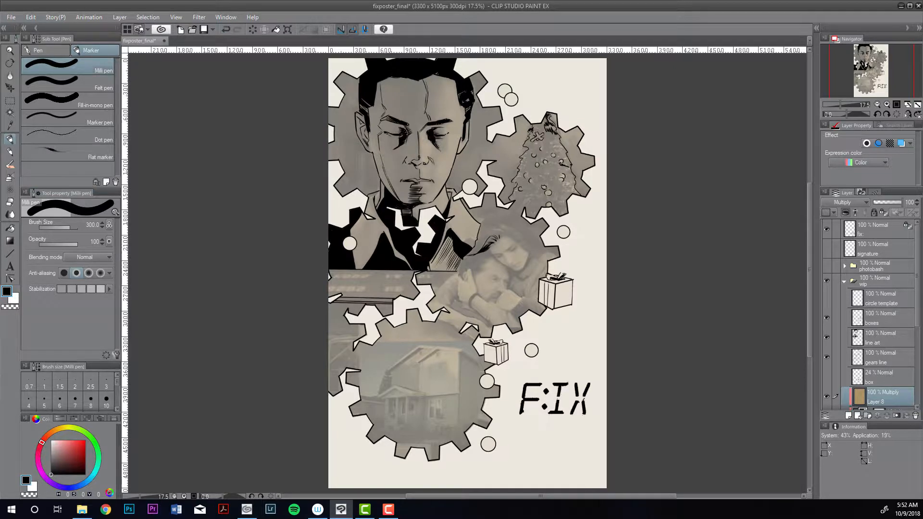
- Open the photo of the dark-haired woman wrapped in a blue towel from the Week5 assets folder
click(11, 18)
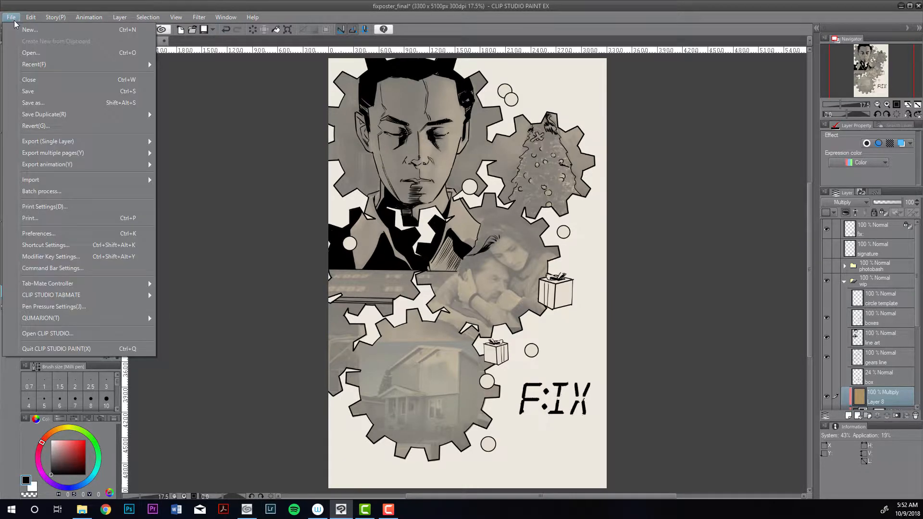
click(30, 51)
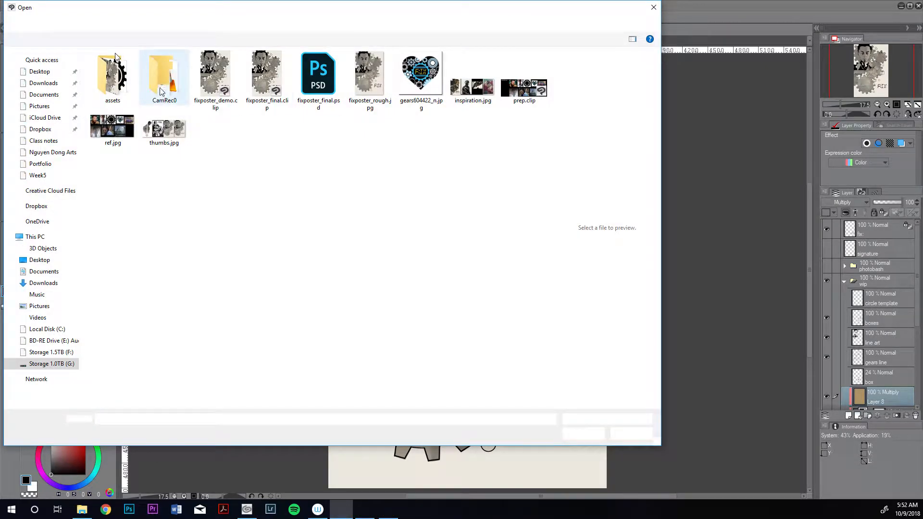
double_click(116, 56)
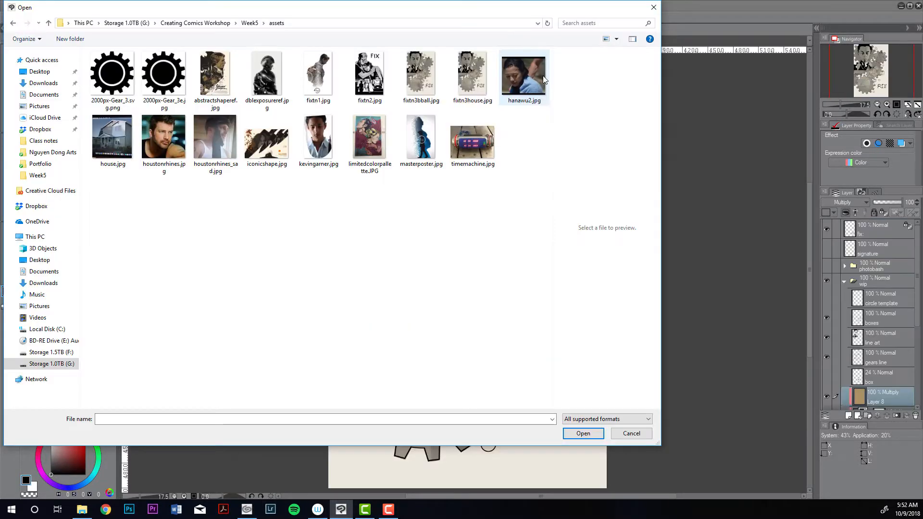
double_click(543, 76)
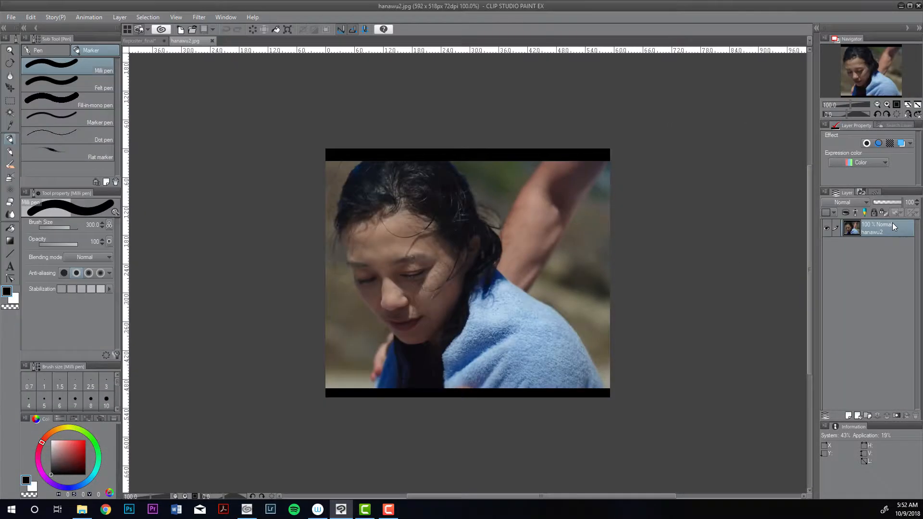
- Select the woman and her blue towel with a loose Lasso marquee outline and copy the selection
click(10, 102)
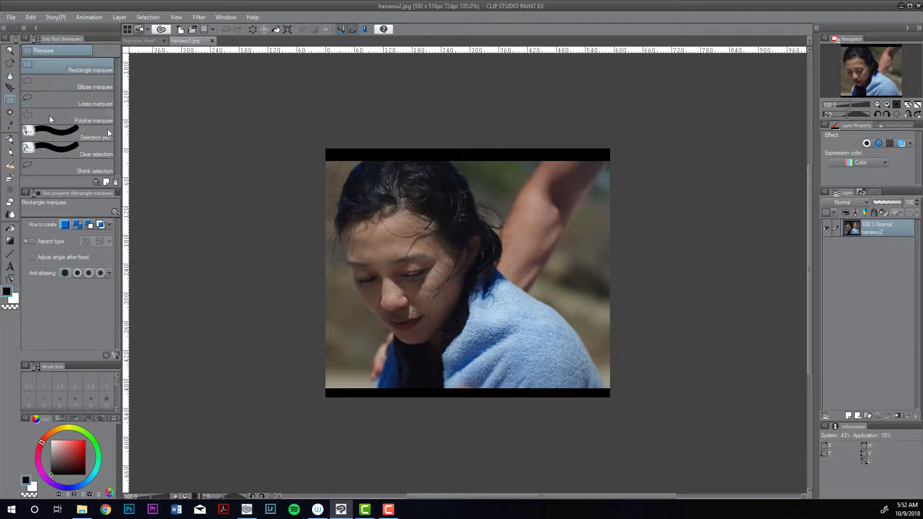
click(105, 103)
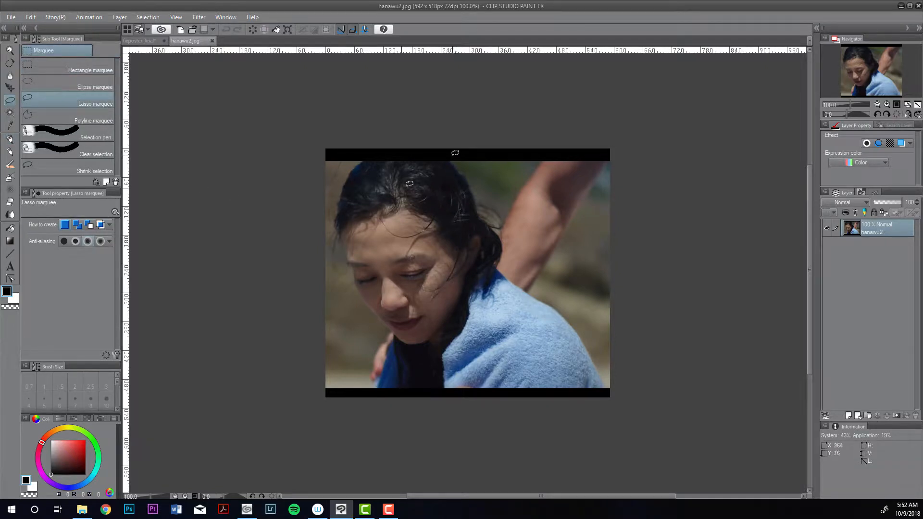
mouse_move(452, 154)
mouse_down()
mouse_move(352, 158)
mouse_move(335, 197)
mouse_move(332, 260)
mouse_up()
mouse_move(350, 295)
mouse_down()
mouse_move(383, 331)
mouse_move(382, 388)
mouse_move(525, 414)
mouse_move(624, 397)
mouse_move(594, 339)
mouse_move(543, 292)
mouse_up()
mouse_move(507, 239)
mouse_down()
mouse_move(477, 183)
mouse_move(482, 196)
mouse_move(451, 163)
mouse_move(409, 142)
mouse_move(380, 148)
mouse_up()
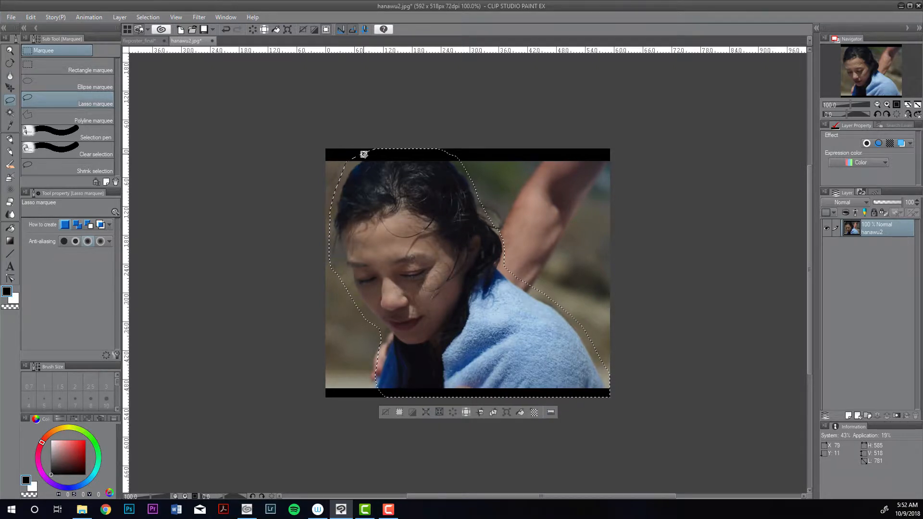
click(28, 17)
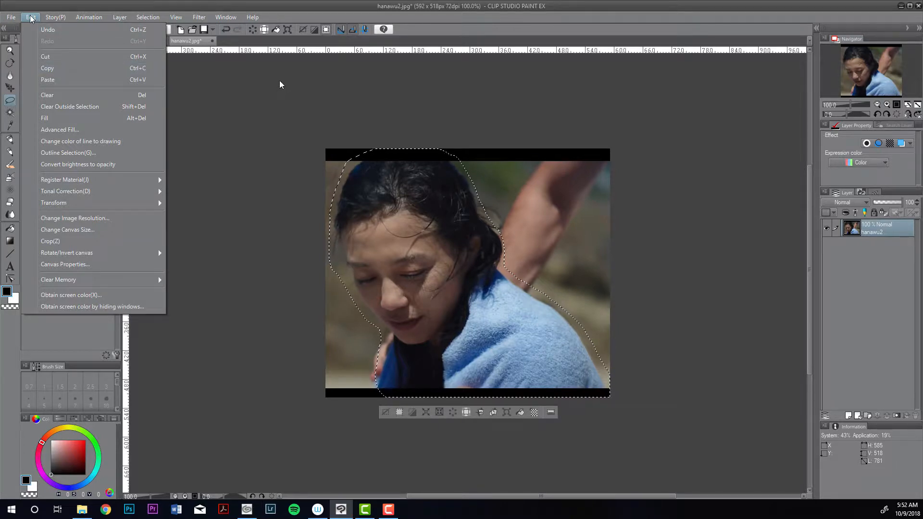
click(437, 19)
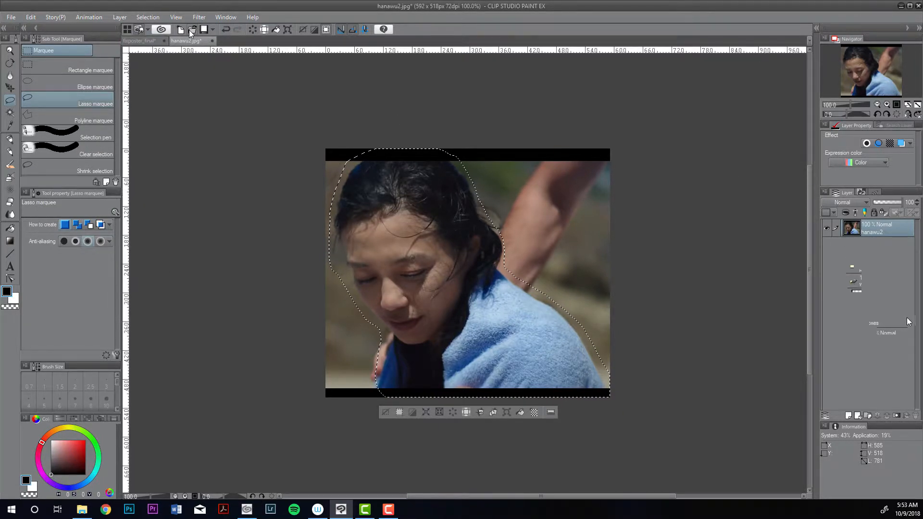
- Paste the copied woman into the fixposter_final file, with her layer between the box layer and the Multiply Layer 8
click(143, 41)
mouse_move(916, 319)
mouse_down()
mouse_move(909, 393)
mouse_move(912, 317)
mouse_up()
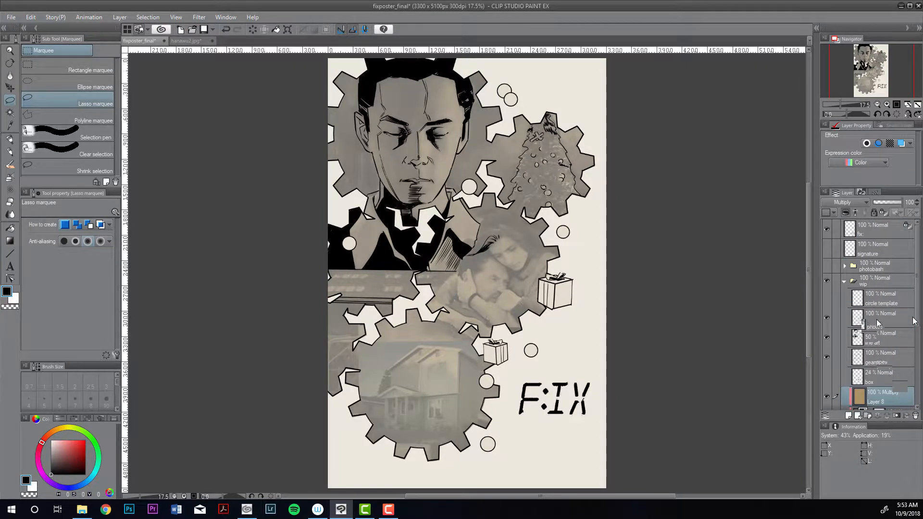
click(875, 319)
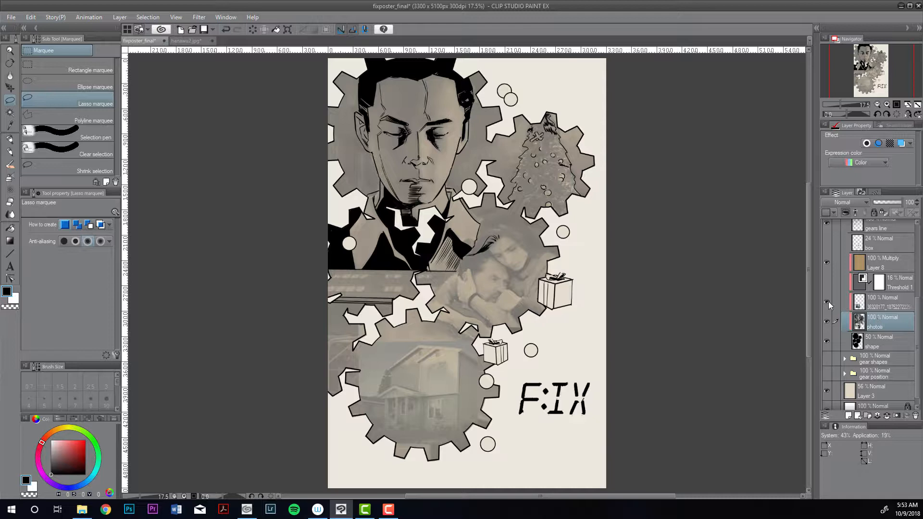
click(887, 247)
scroll(888, 248, up, 3)
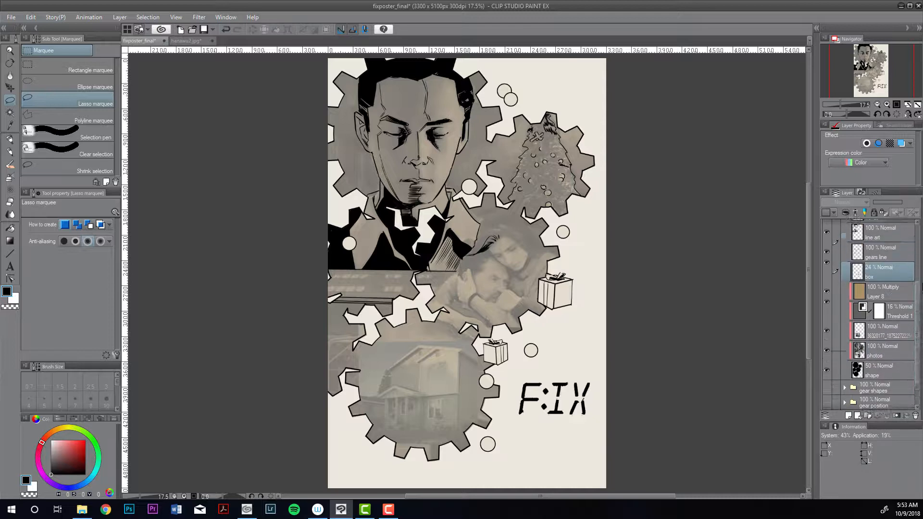
drag(922, 277, 889, 303)
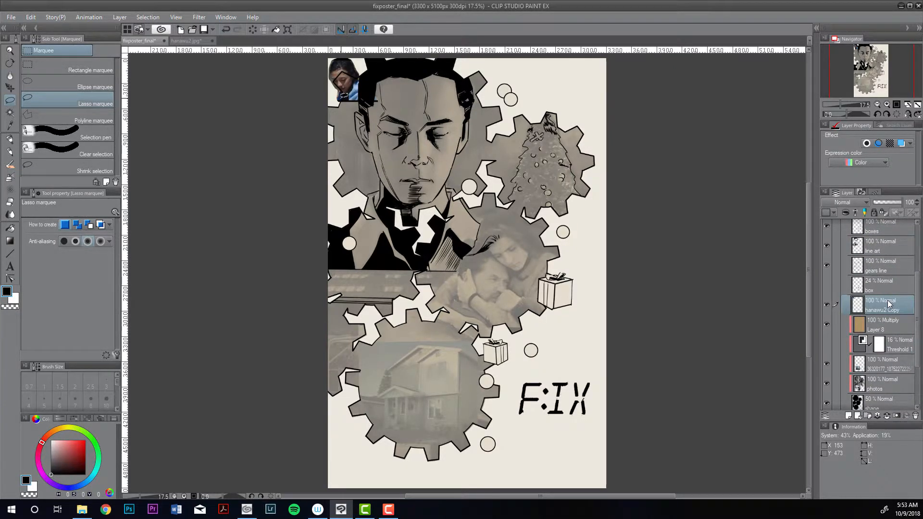
- Move the pasted woman over the embracing couple's gear beside the large gift box and lower her layer's opacity to 61%
key(k)
mouse_move(345, 90)
mouse_down()
mouse_move(497, 257)
mouse_move(522, 264)
mouse_up()
click(888, 105)
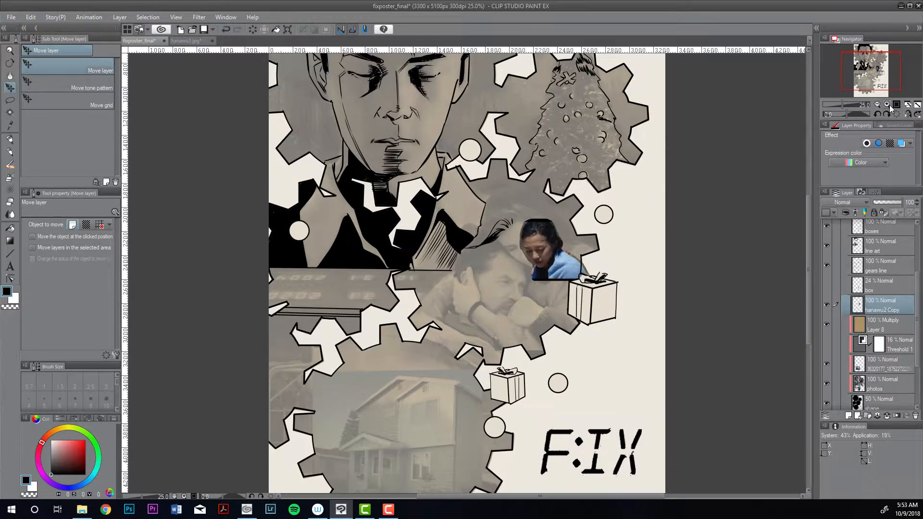
click(888, 104)
click(887, 104)
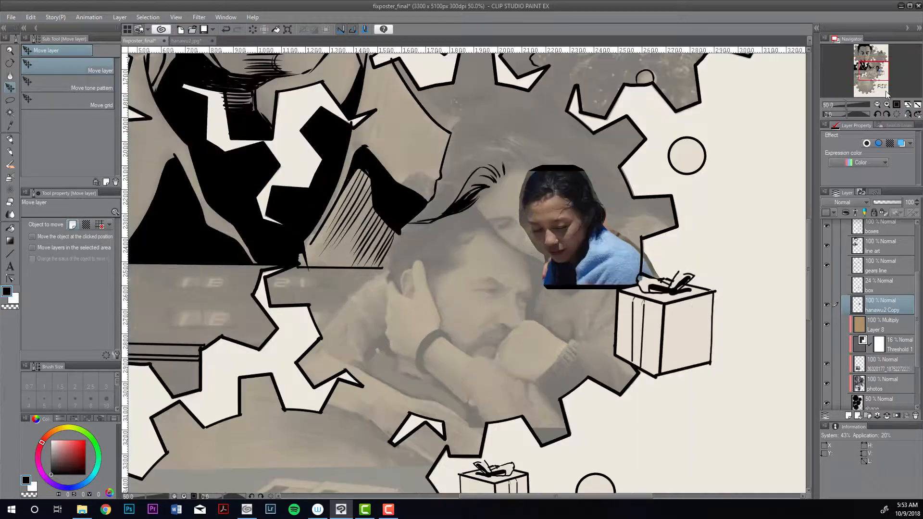
drag(882, 75, 888, 73)
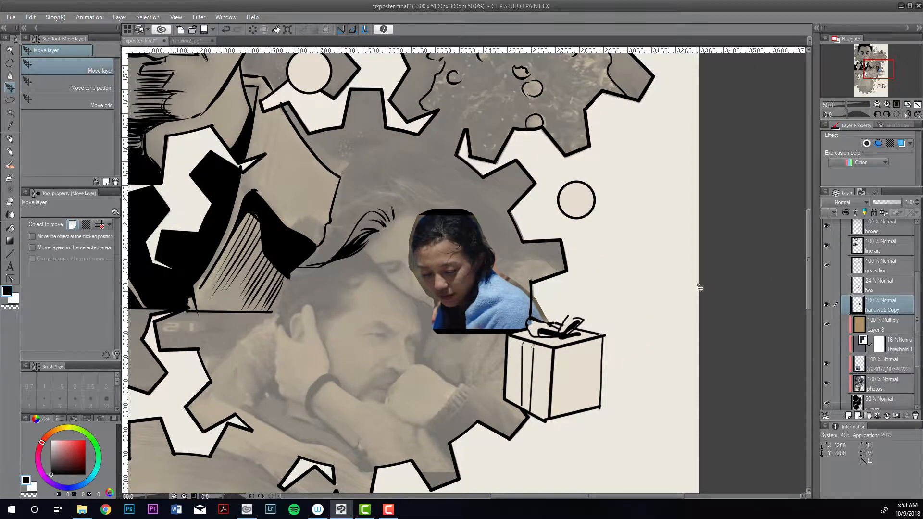
drag(887, 202, 894, 206)
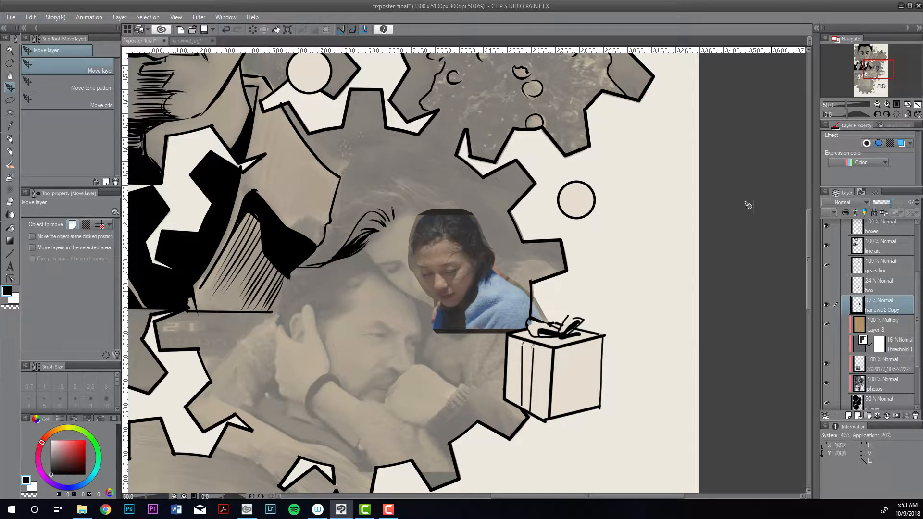
click(891, 204)
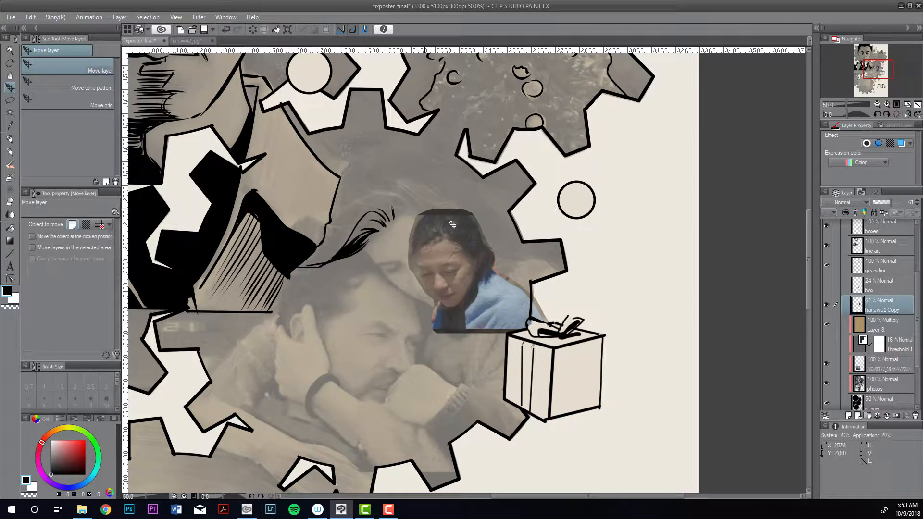
- Scale the pasted woman to 176%, rotate her -17°, and position her head over the original woman's beside the bearded man
key(ctrl+t)
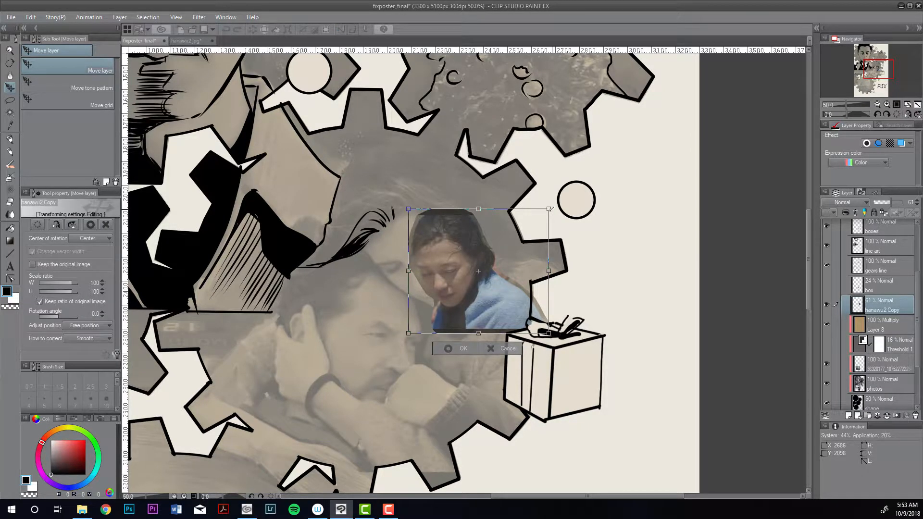
drag(549, 208, 648, 129)
drag(601, 286, 567, 299)
drag(610, 151, 637, 89)
drag(478, 227, 461, 224)
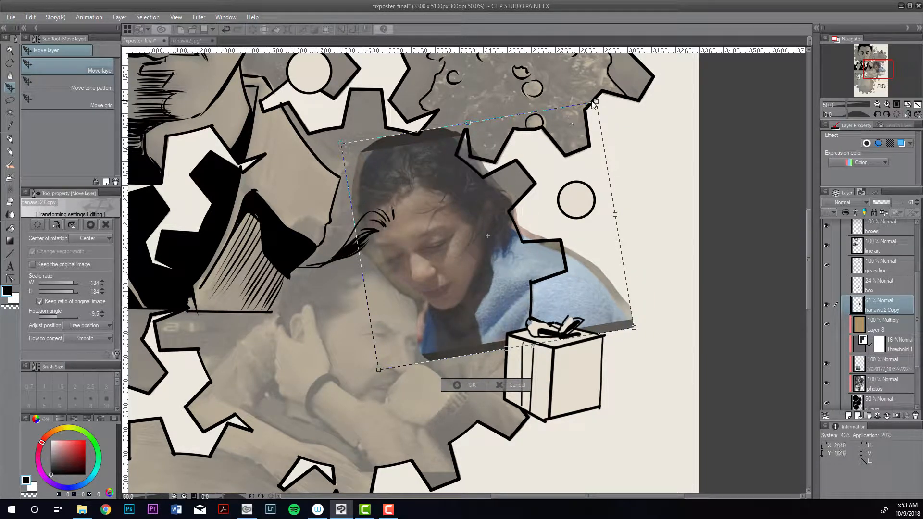
drag(603, 96, 595, 71)
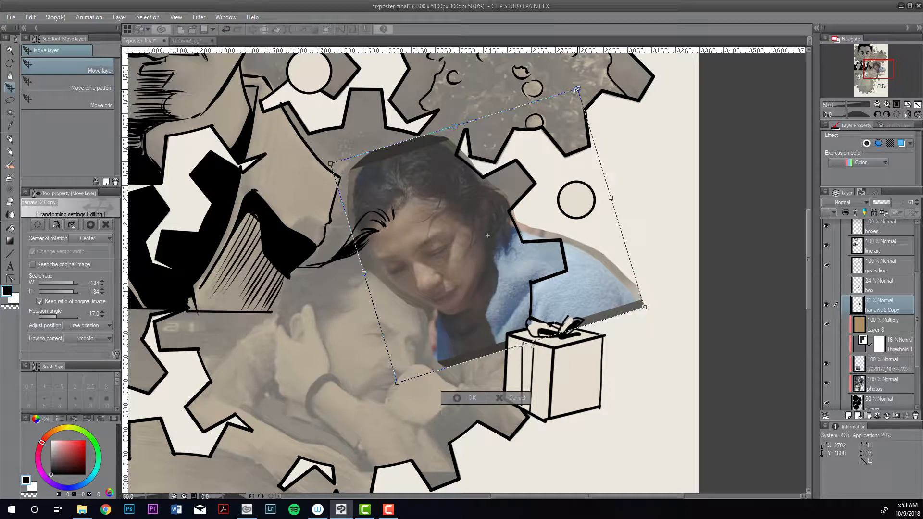
mouse_move(438, 168)
mouse_down()
mouse_move(428, 155)
mouse_move(427, 165)
mouse_up()
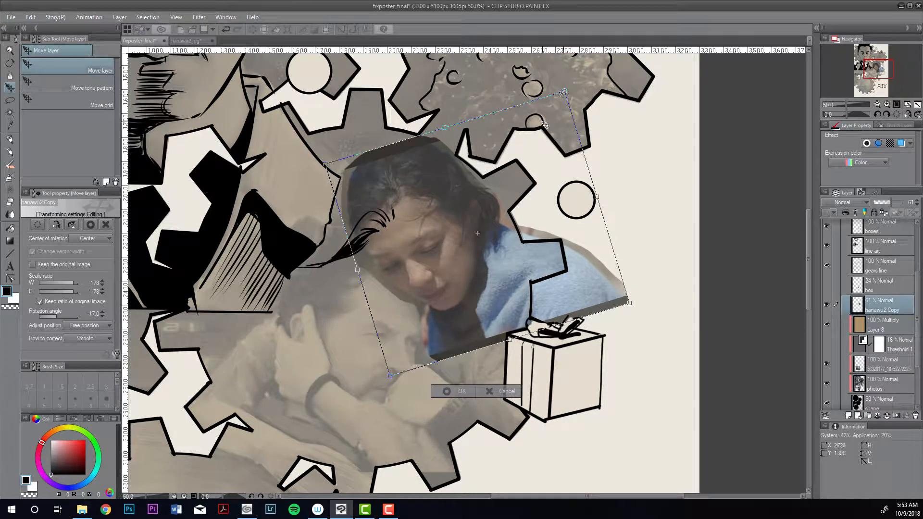
drag(563, 91, 594, 86)
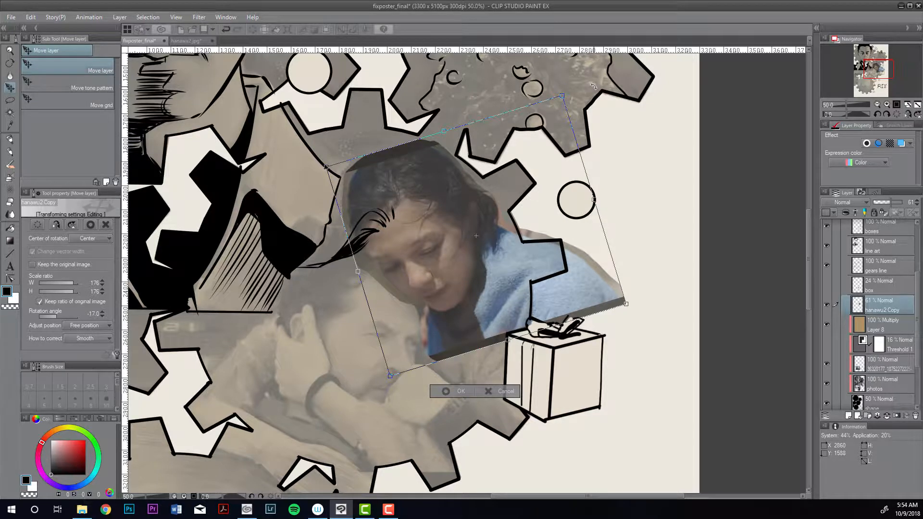
key(Return)
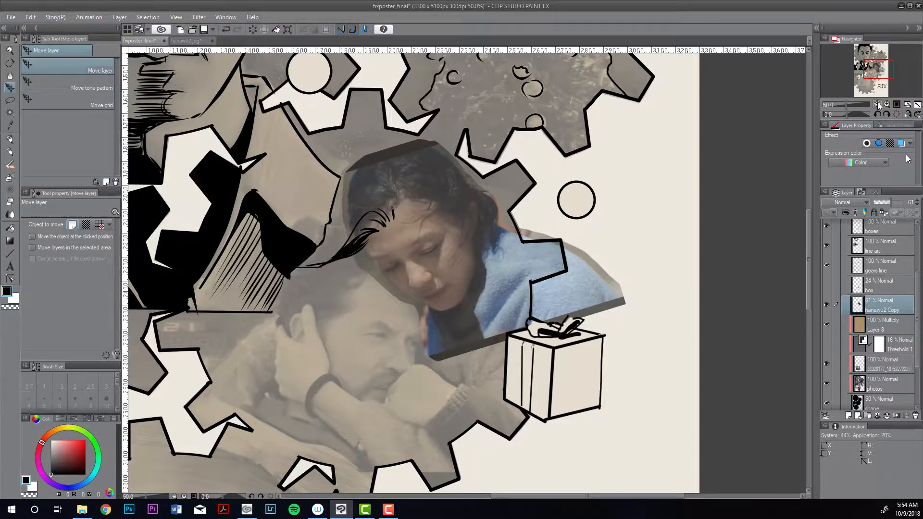
- Select the leftover background along the hair and face edge facing the man with the Lasso marquee and delete it
click(877, 105)
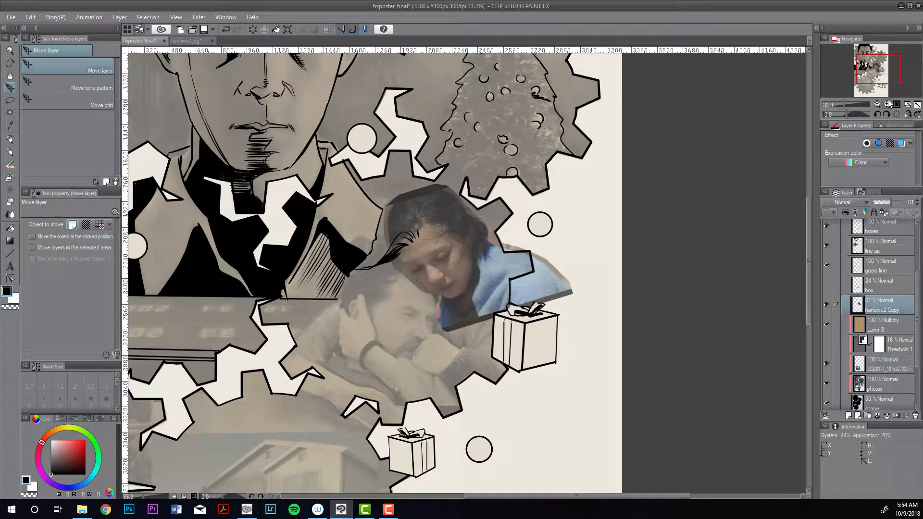
click(887, 104)
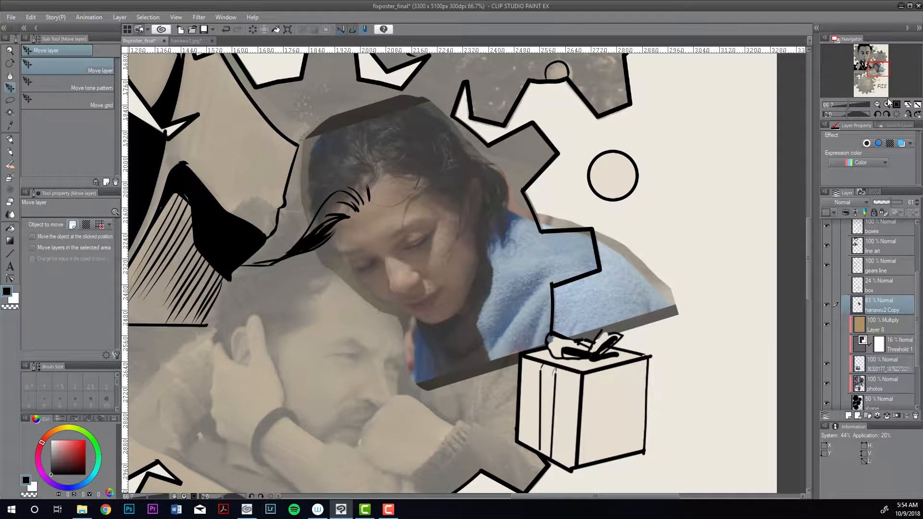
key(m)
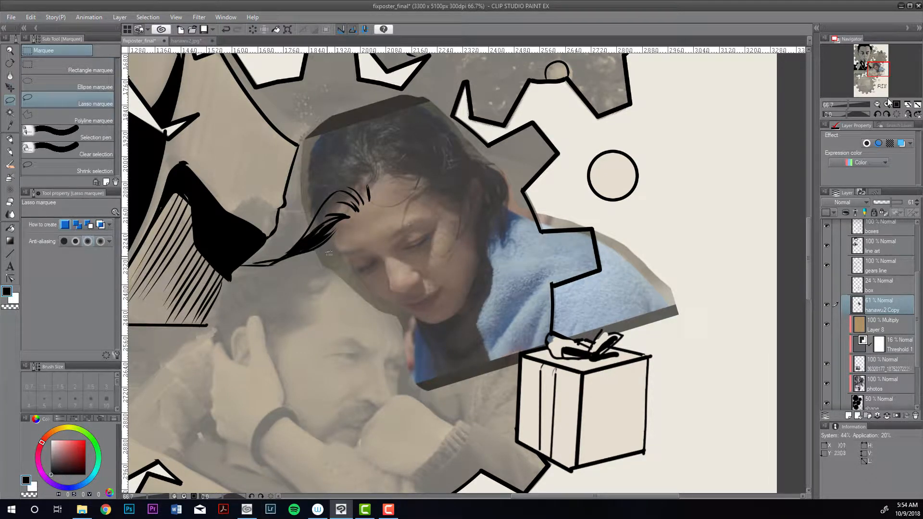
mouse_move(313, 243)
mouse_down()
mouse_move(327, 244)
mouse_move(410, 319)
mouse_move(413, 341)
mouse_move(355, 395)
mouse_move(276, 153)
mouse_move(317, 136)
mouse_move(299, 257)
mouse_move(255, 292)
mouse_up()
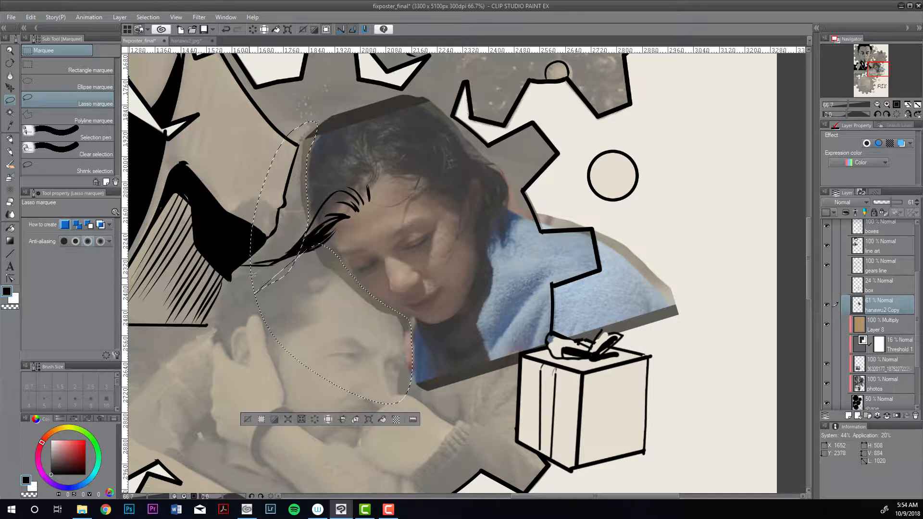
key(ctrl+d)
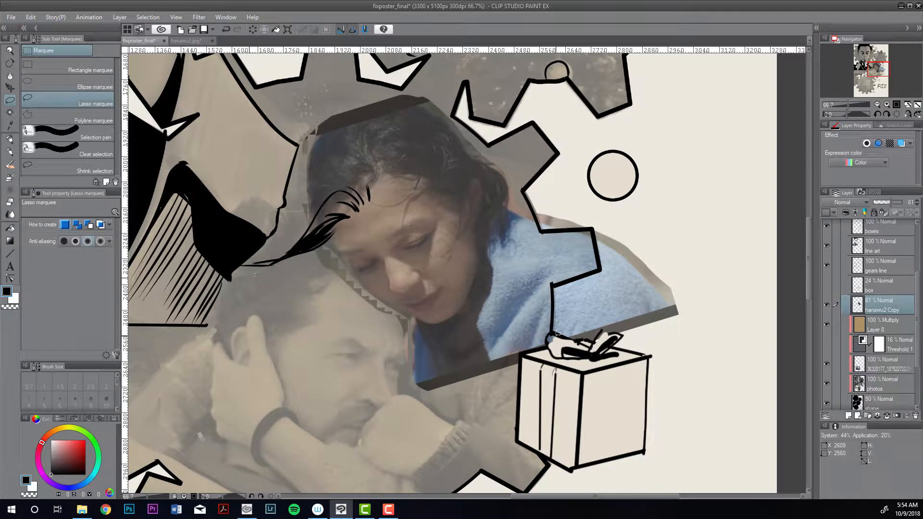
key(ctrl+z)
key(Delete)
key(ctrl+d)
- Lasso the dark strip along the lower edge of the woman's blue towel and delete it
mouse_move(413, 386)
mouse_down()
mouse_move(716, 302)
mouse_move(615, 388)
mouse_move(385, 403)
mouse_up()
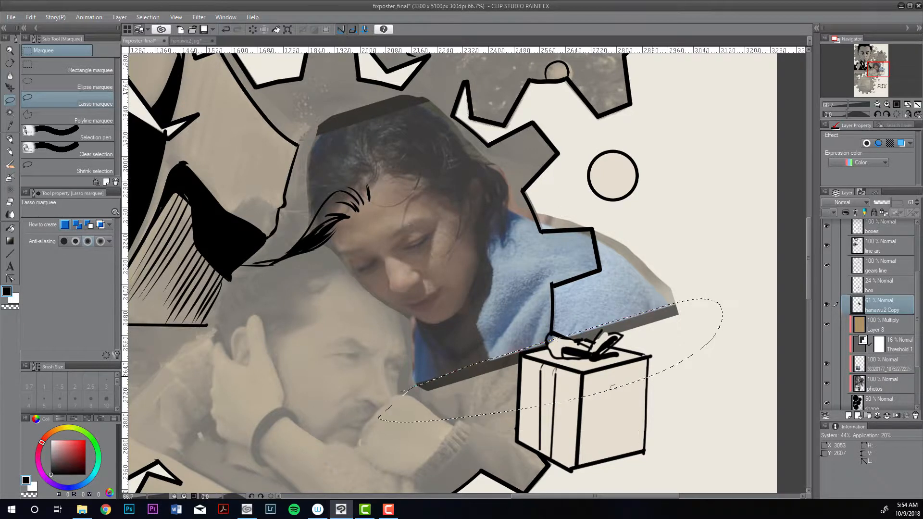
key(ctrl+d)
key(Delete)
key(ctrl+d)
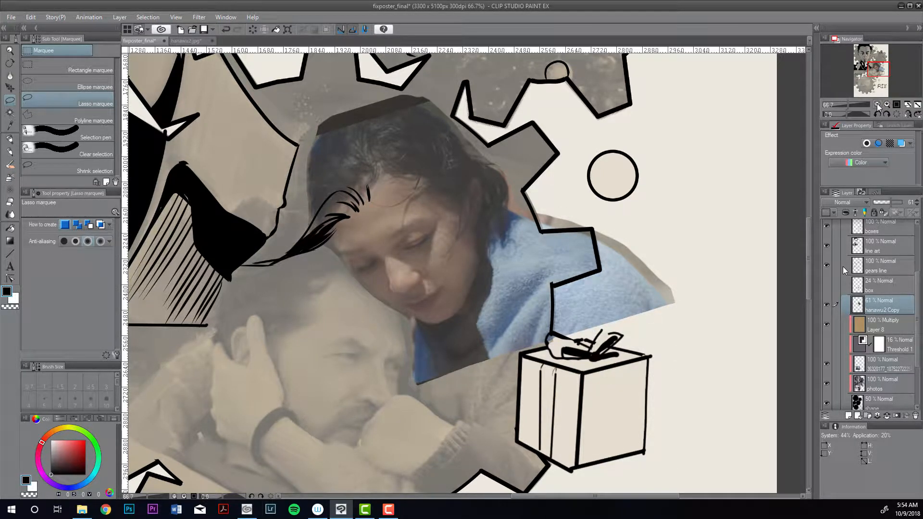
- Move the woman's layer directly above the photos layer and set its opacity to 100%
click(877, 104)
click(886, 104)
click(877, 105)
drag(688, 328, 696, 248)
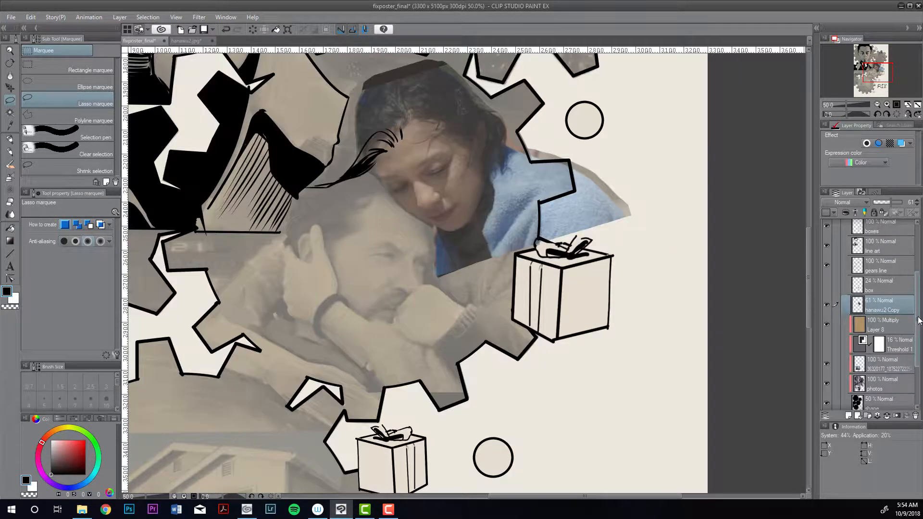
drag(918, 320, 918, 340)
drag(865, 304, 869, 330)
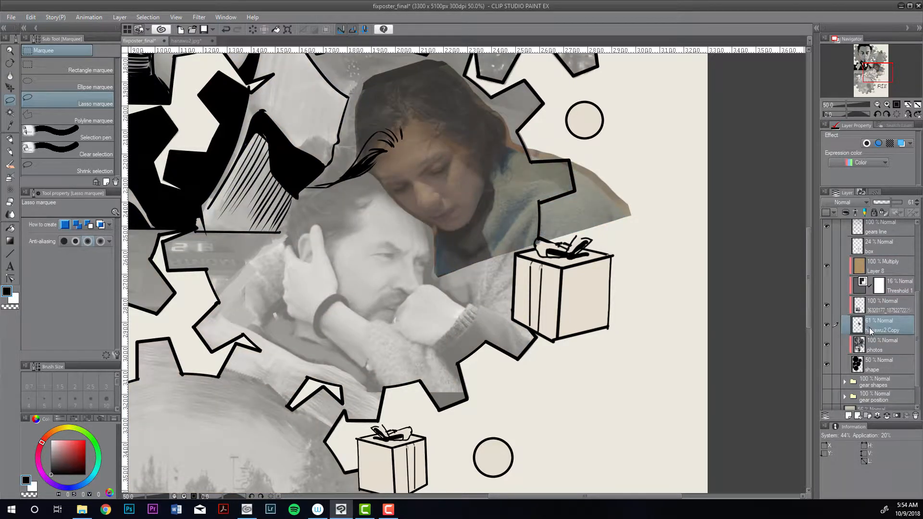
drag(891, 202, 921, 199)
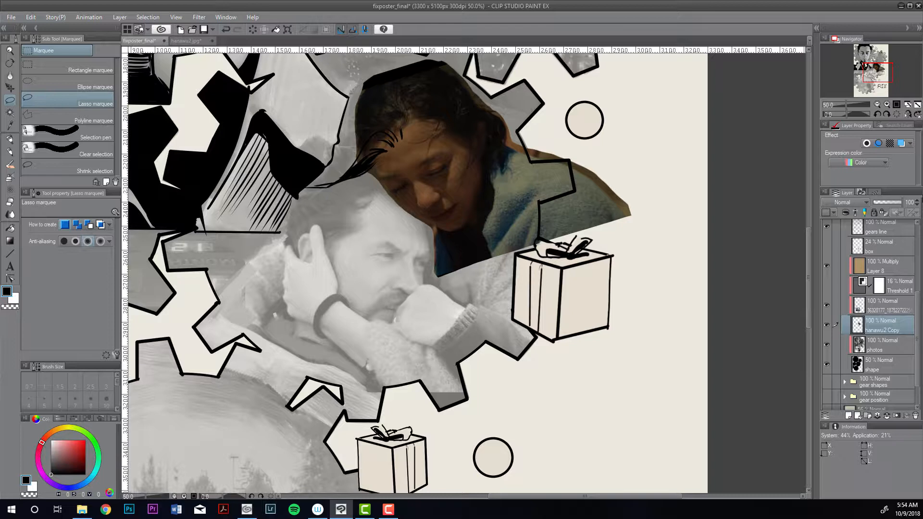
- Hide the Multiply Layer 8 and clip the woman's layer to the gear shapes below
click(827, 265)
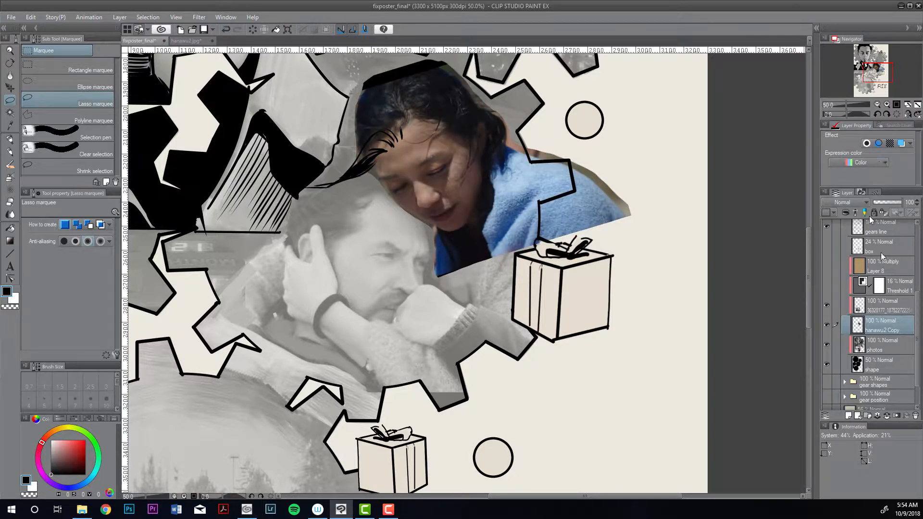
click(878, 105)
click(886, 104)
click(878, 105)
drag(881, 90, 875, 63)
click(878, 104)
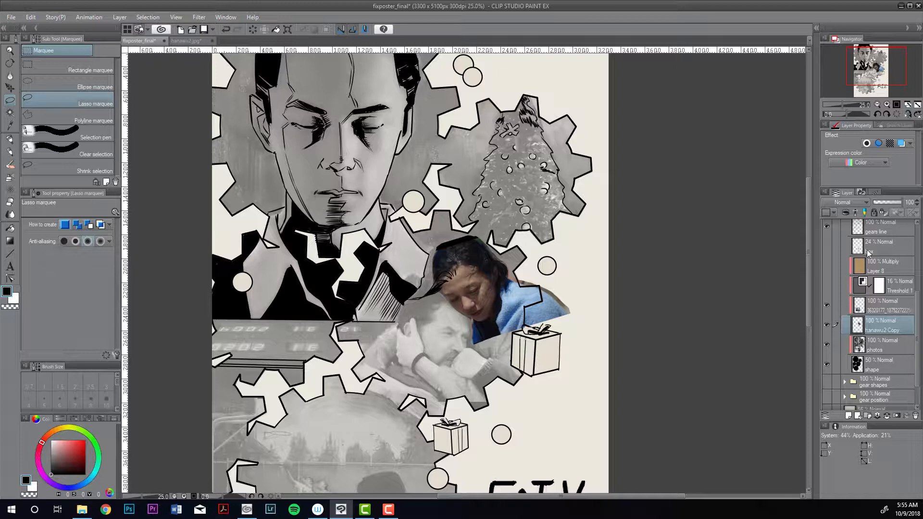
click(846, 212)
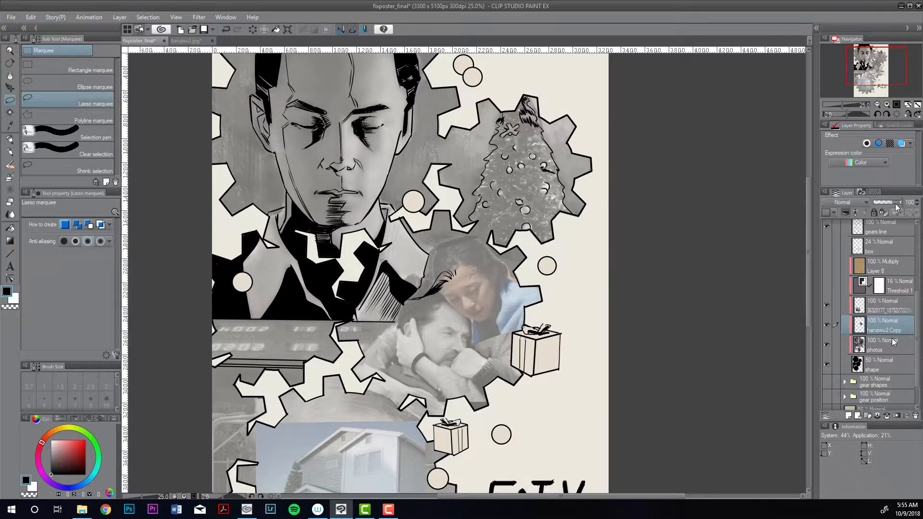
- Set the shape layer's opacity to 56% and merge the woman's layer down into the photos layer
click(892, 364)
drag(895, 204, 914, 200)
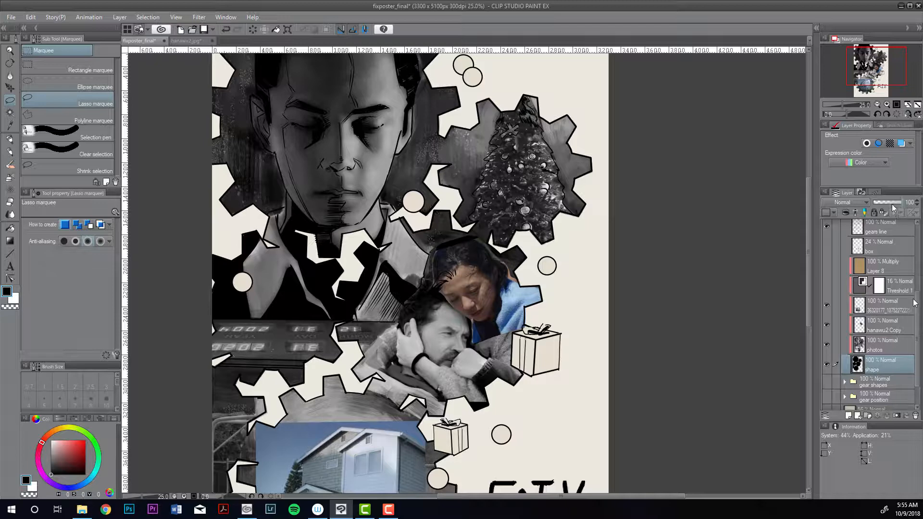
drag(895, 207, 889, 206)
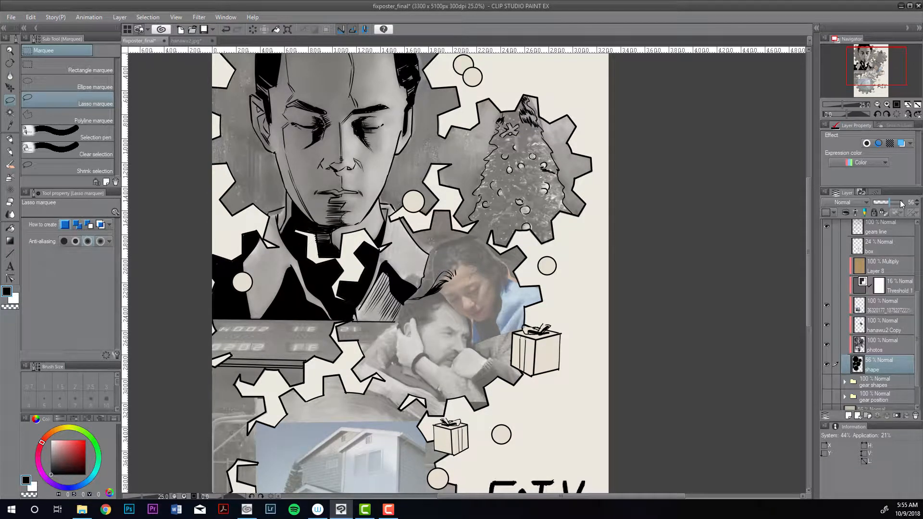
click(864, 329)
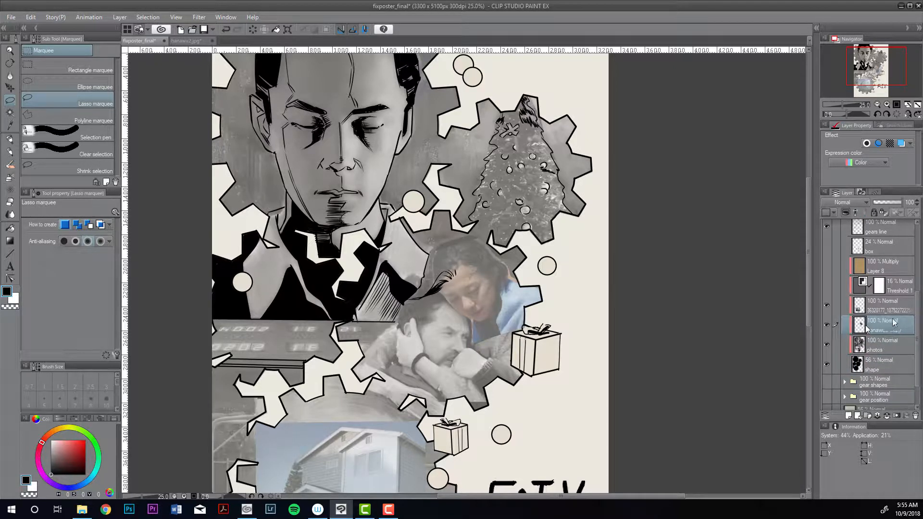
key(ctrl+e)
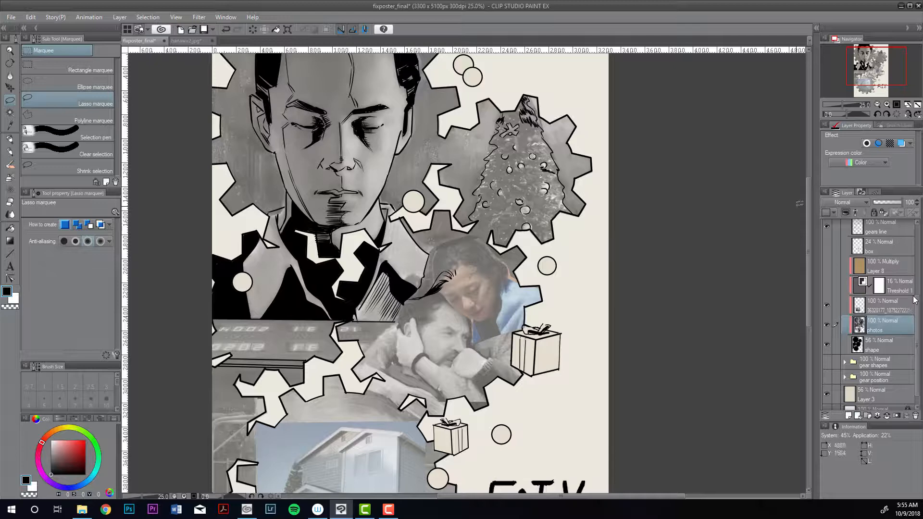
- Close the source photo of the woman in the blue towel, leaving the poster file open
click(11, 17)
click(189, 39)
click(212, 41)
click(466, 190)
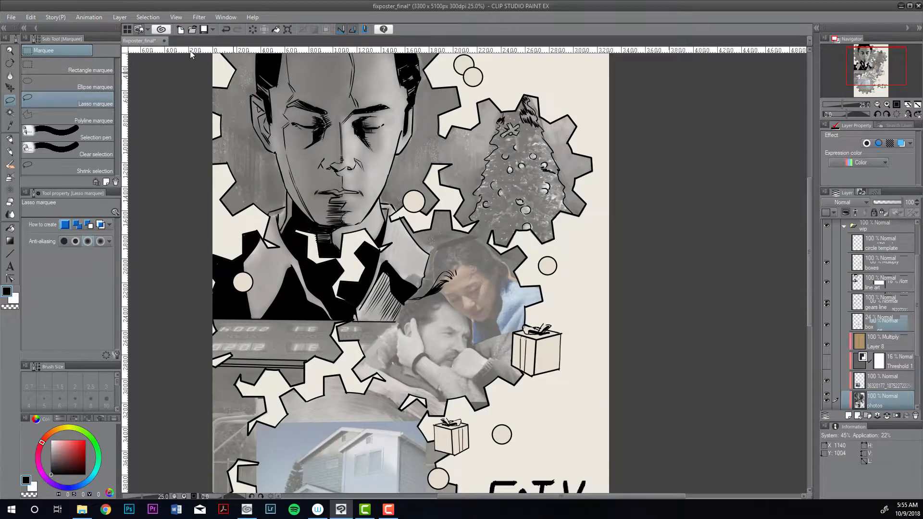
- Open the photo of the sad-looking man in a white tank top from the Week5 assets folder
click(11, 18)
click(29, 51)
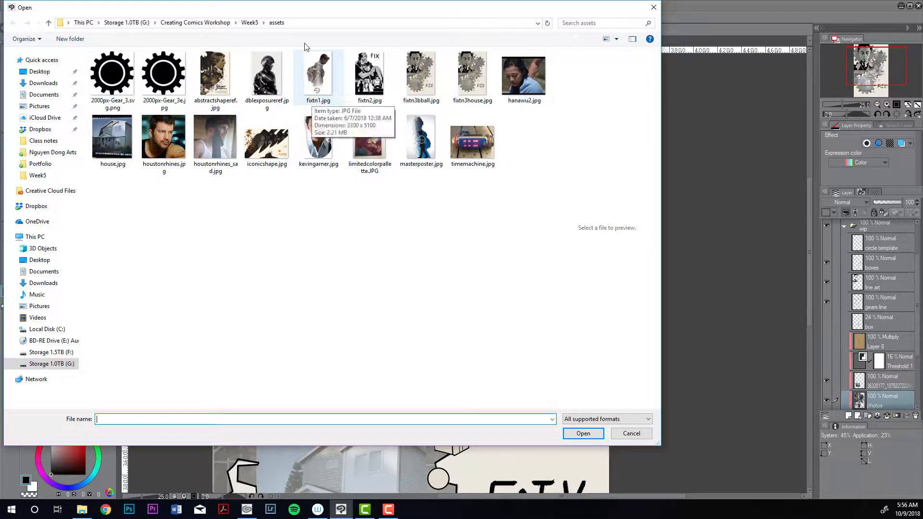
drag(307, 9, 833, 152)
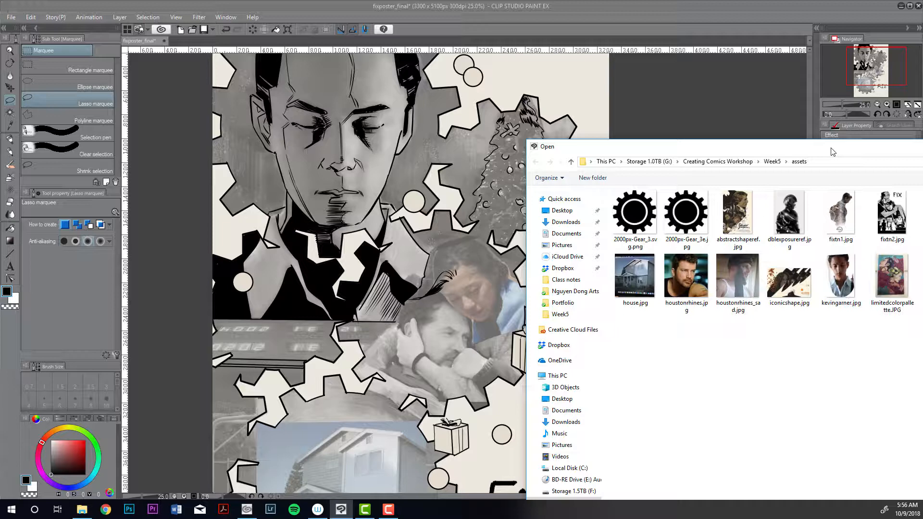
double_click(733, 274)
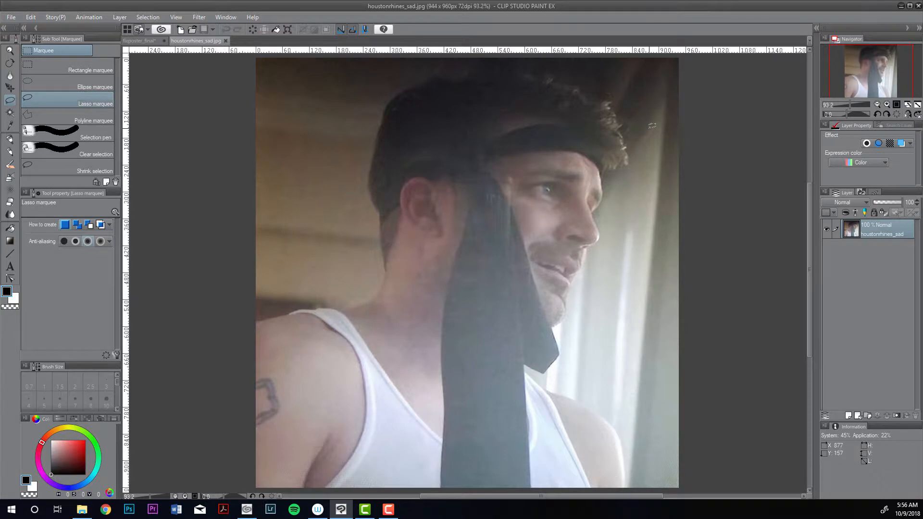
- Copy the man with a loose Lasso marquee outline and paste him into the fixposter_final file above the Multiply Layer 8
mouse_move(546, 66)
mouse_down()
mouse_move(474, 58)
mouse_move(406, 80)
mouse_move(367, 130)
mouse_move(359, 180)
mouse_move(373, 274)
mouse_move(258, 329)
mouse_move(260, 396)
mouse_move(362, 462)
mouse_move(555, 472)
mouse_move(612, 447)
mouse_move(562, 369)
mouse_move(590, 267)
mouse_up()
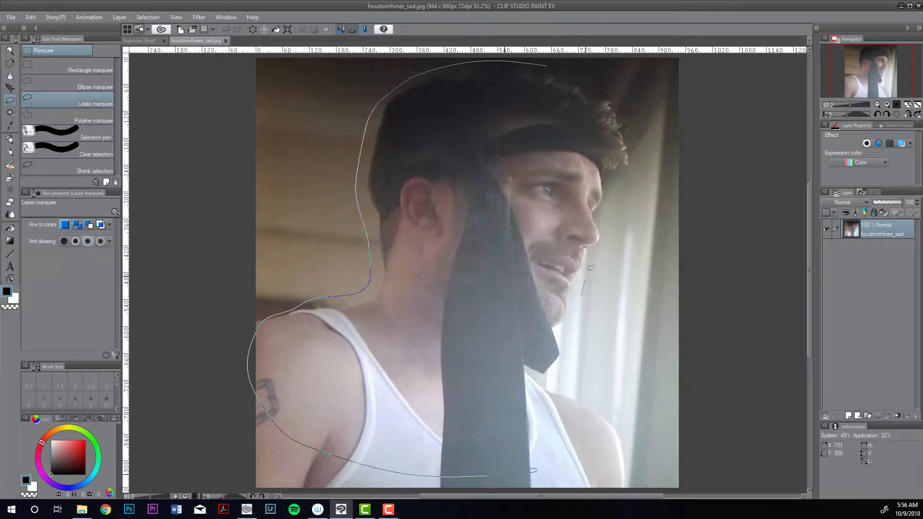
drag(532, 470, 576, 61)
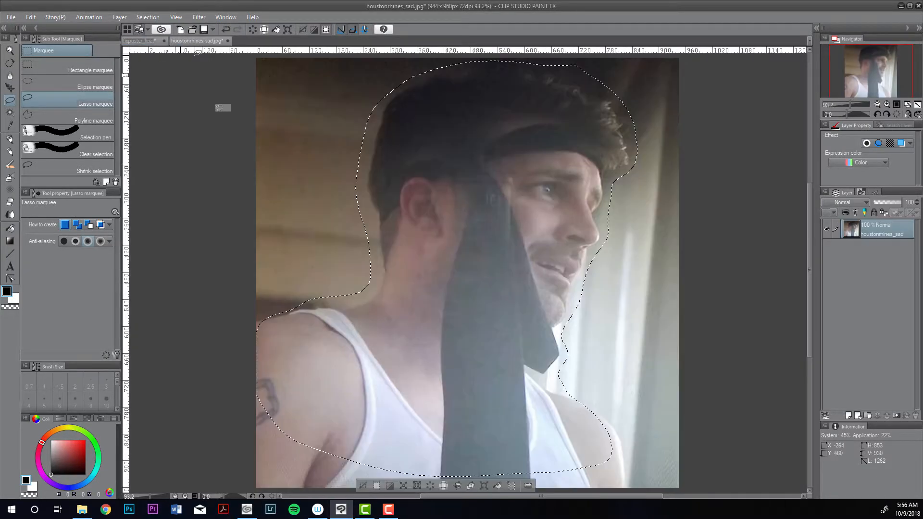
key(ctrl+Tab)
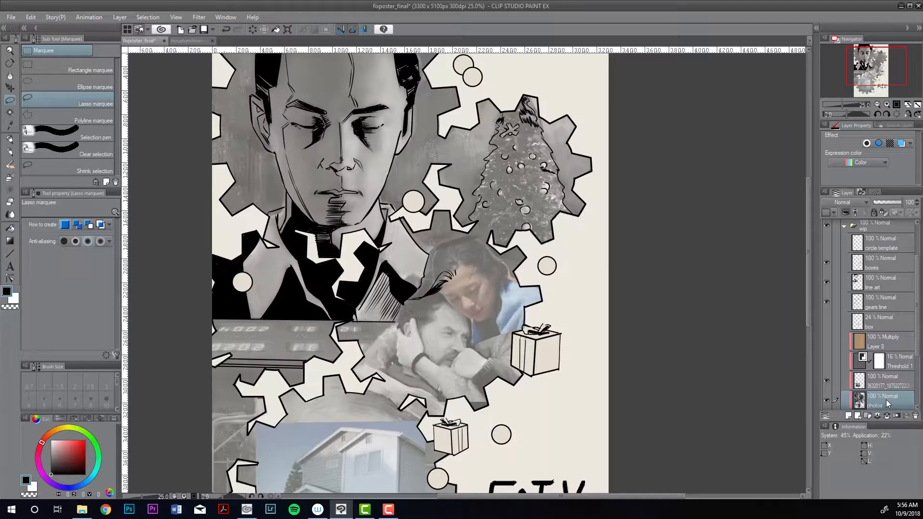
click(890, 323)
click(876, 338)
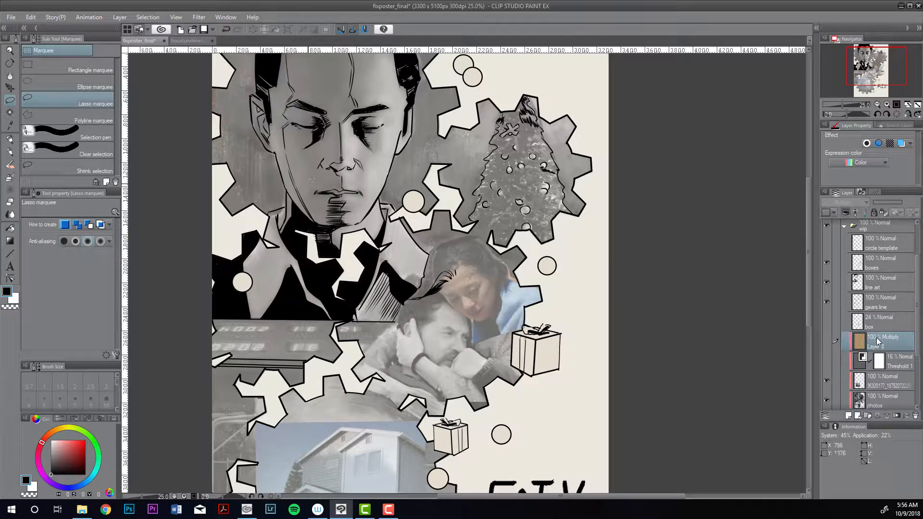
key(ctrl+v)
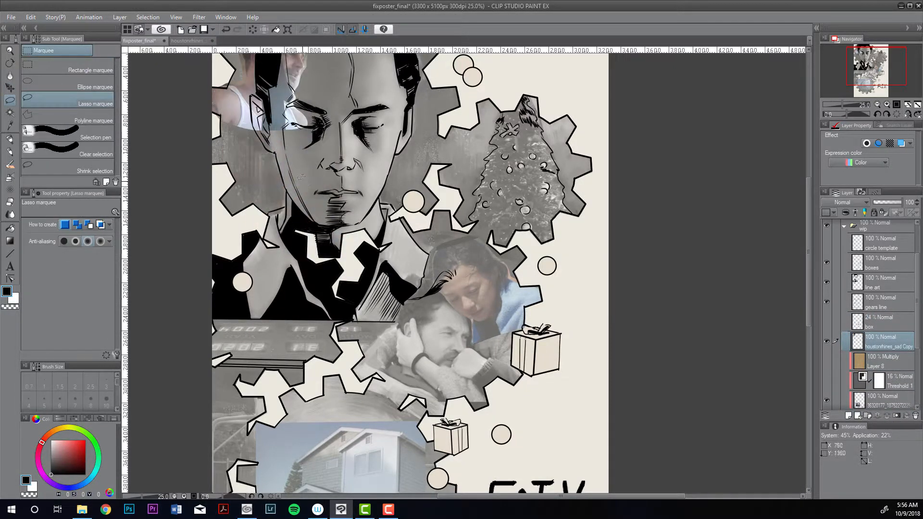
- Move the pasted man over the bearded man in the couple's gear and lower his layer's opacity to 77%
drag(362, 367, 400, 383)
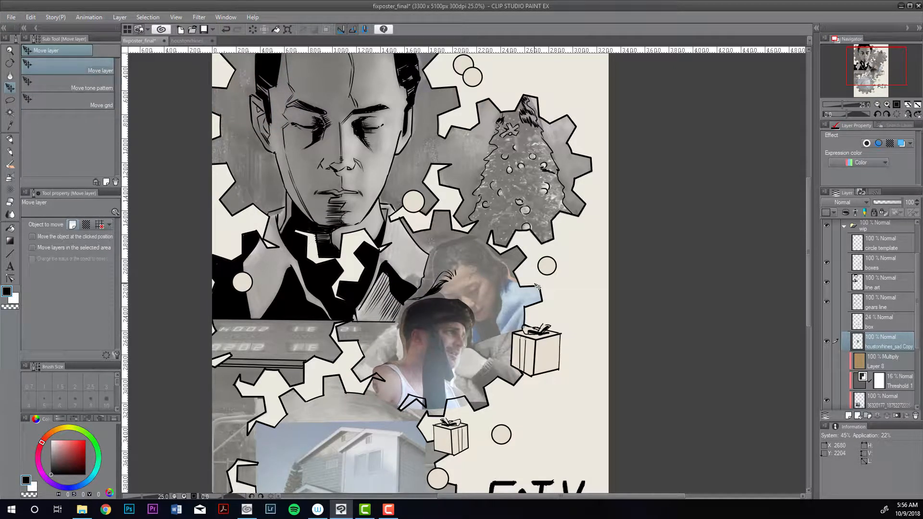
mouse_move(433, 331)
mouse_down()
mouse_move(409, 337)
mouse_move(436, 327)
mouse_up()
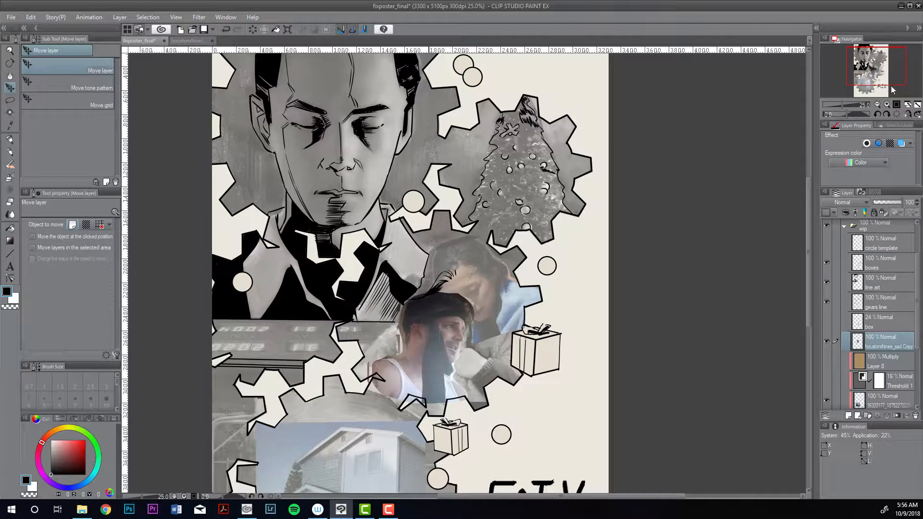
drag(901, 202, 894, 202)
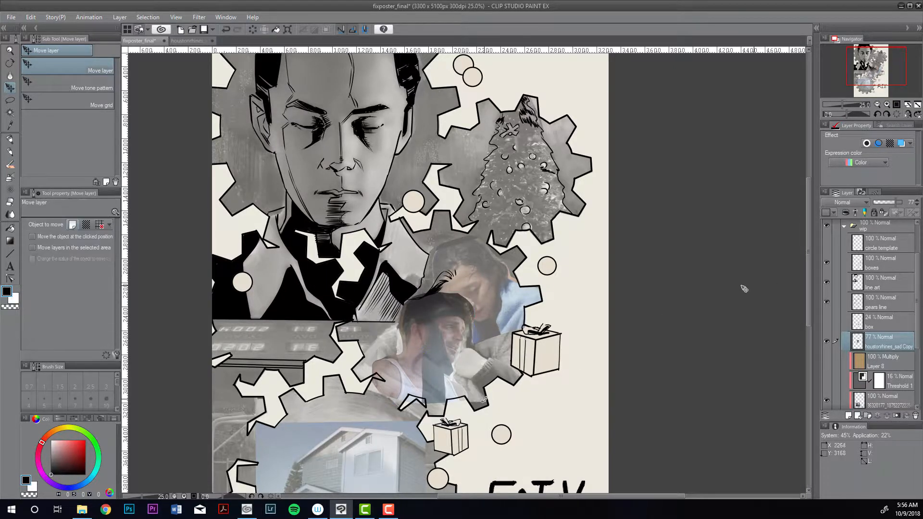
- Scale the pasted man in the white tank top to 119% and align his face with the bearded man's in the couple's gear
key(ctrl+t)
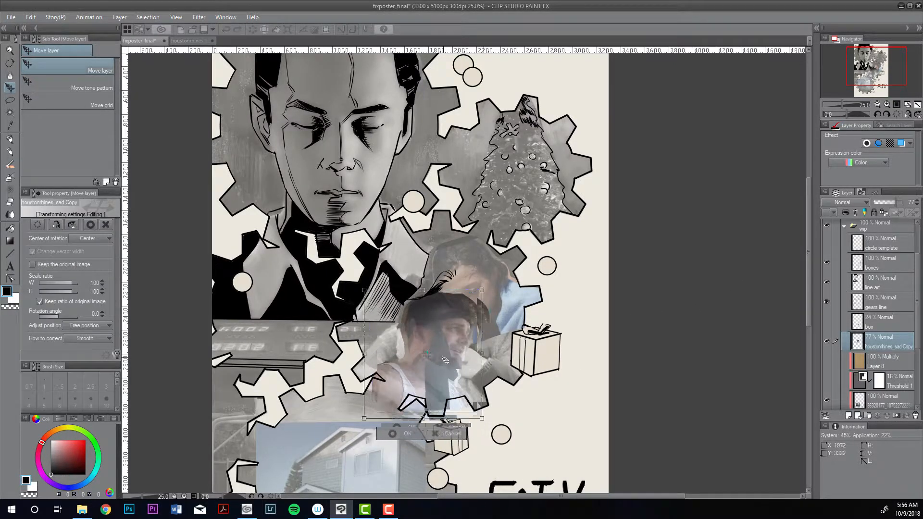
drag(431, 362, 445, 365)
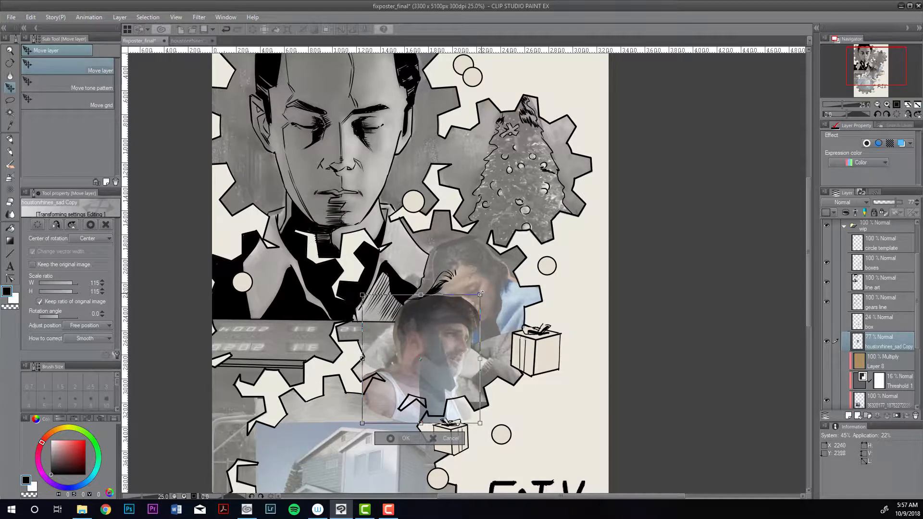
drag(481, 293, 483, 291)
key(ctrl+z)
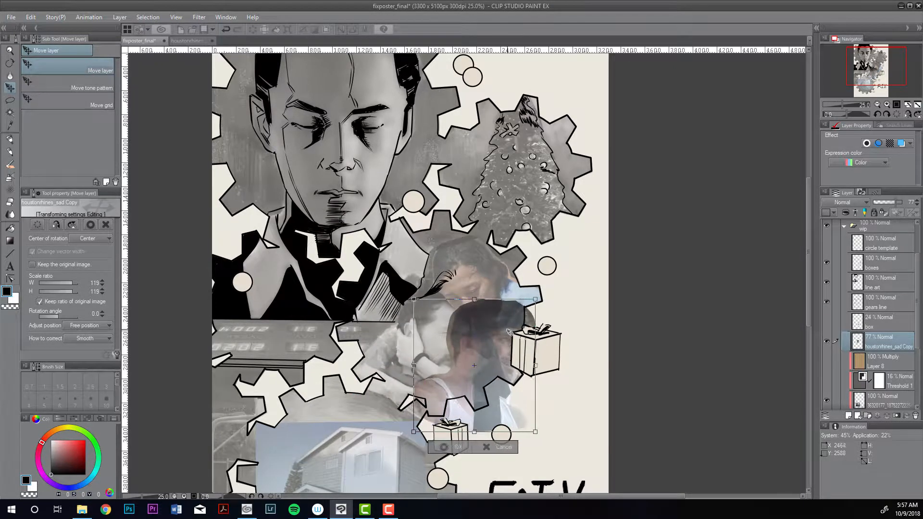
key(ctrl+y)
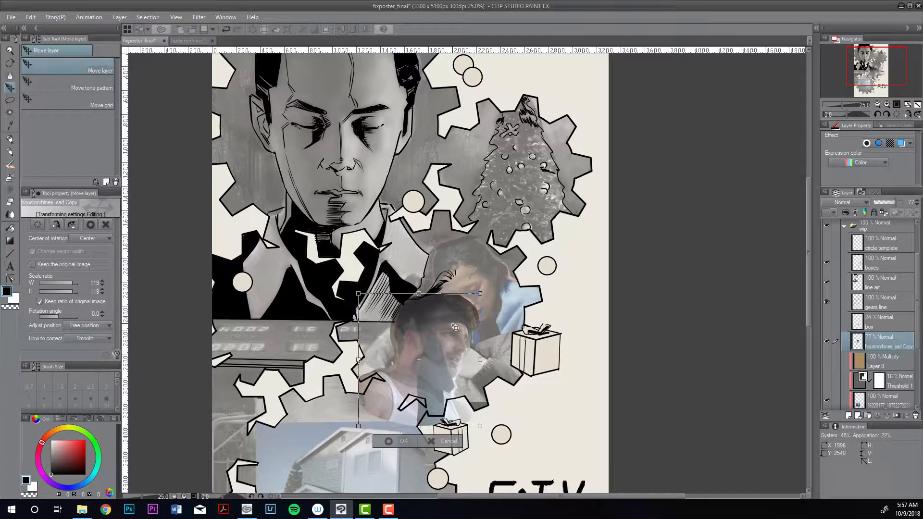
click(886, 105)
drag(866, 58, 866, 69)
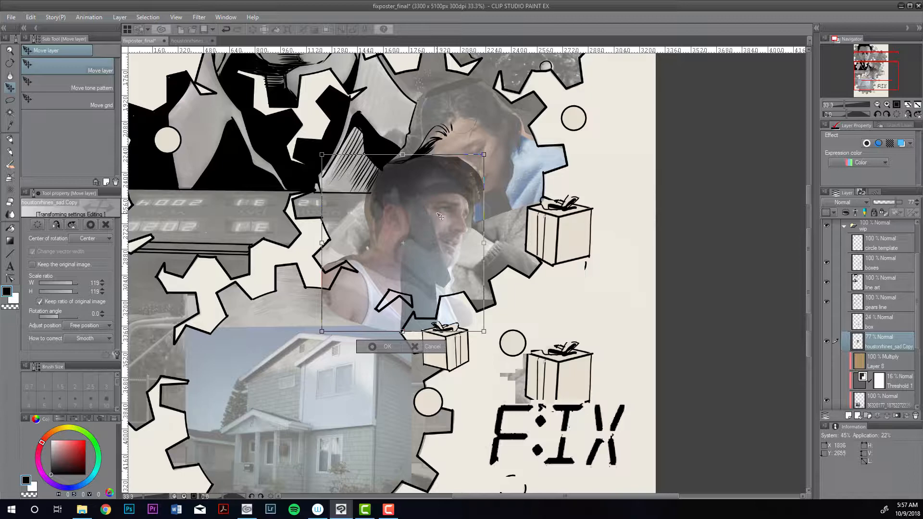
mouse_move(439, 217)
mouse_down()
mouse_move(371, 215)
mouse_move(441, 216)
mouse_up()
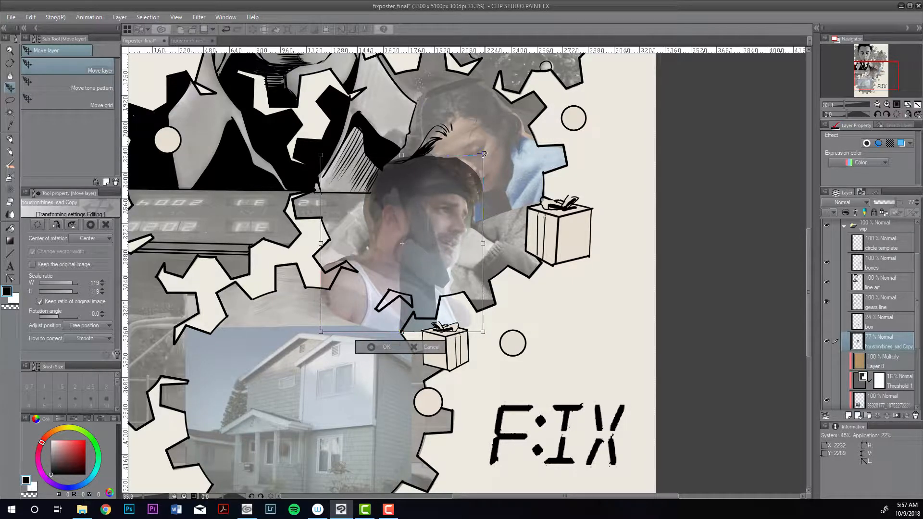
key(Return)
click(886, 104)
drag(887, 81, 887, 78)
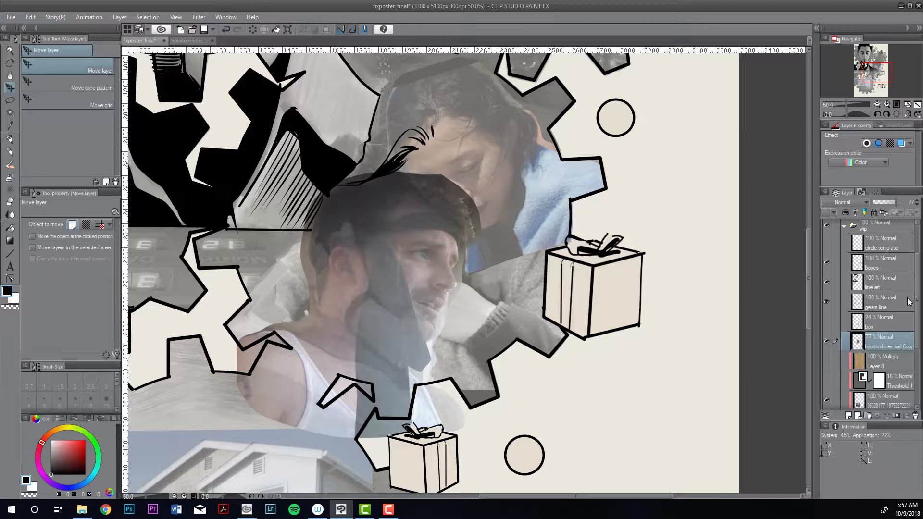
- Compare the couple with and without the pasted man by undoing and redoing the recent edits and toggling his layer's visibility
key(ctrl+z)
key(ctrl+z)
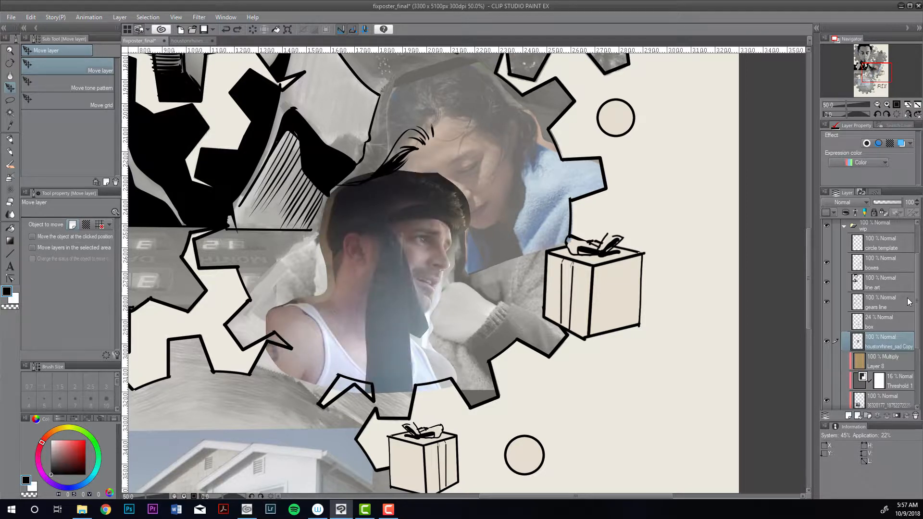
key(ctrl+z)
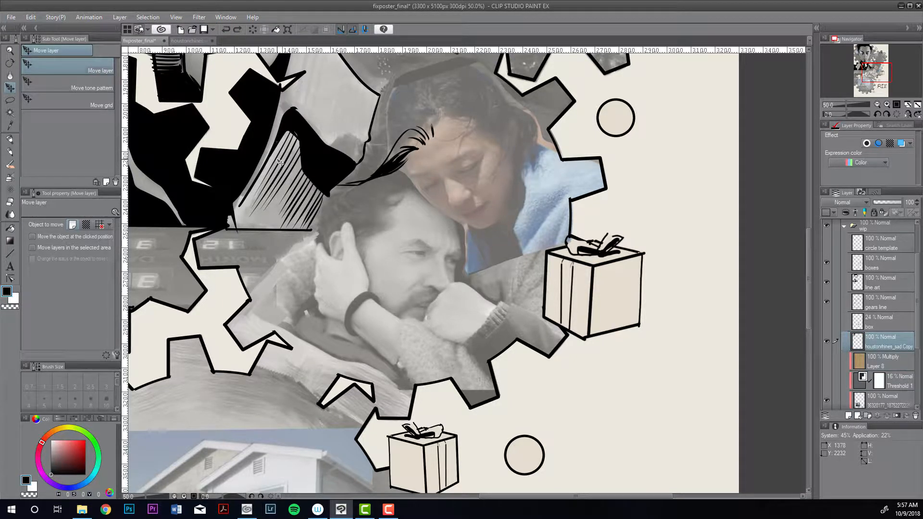
key(ctrl+z)
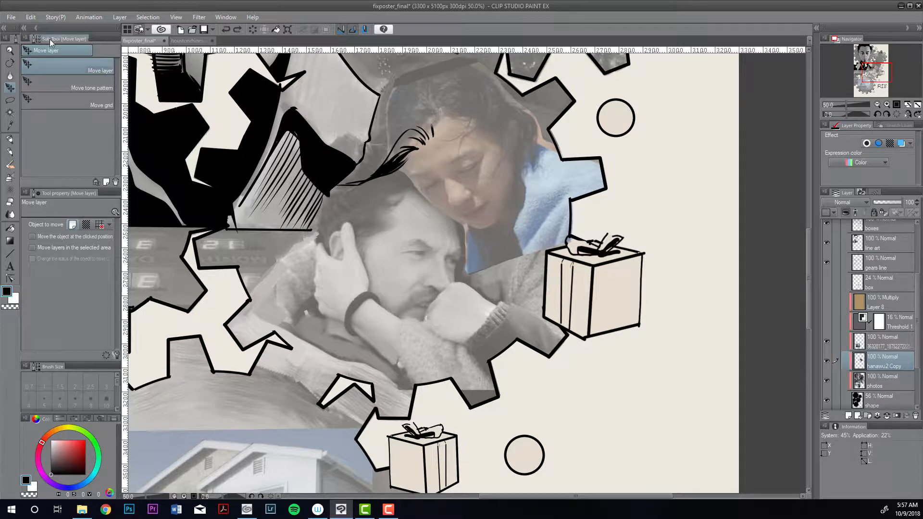
click(30, 17)
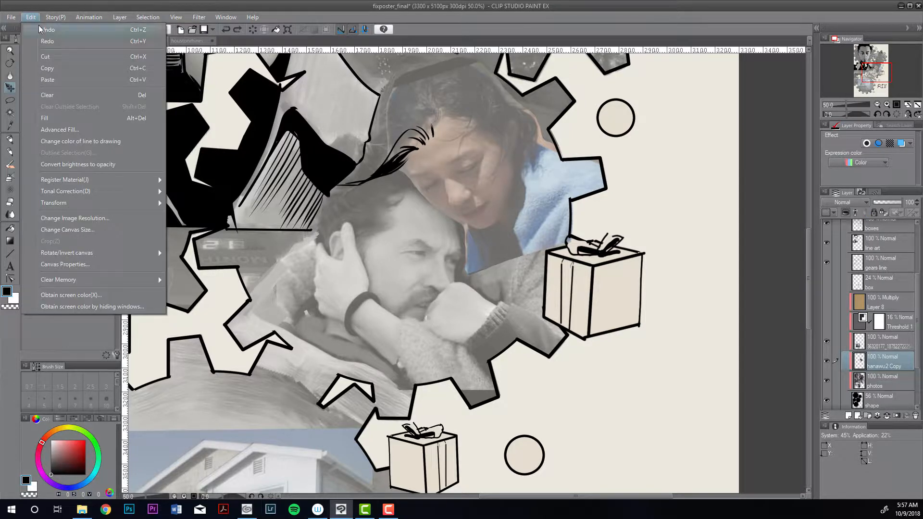
click(50, 39)
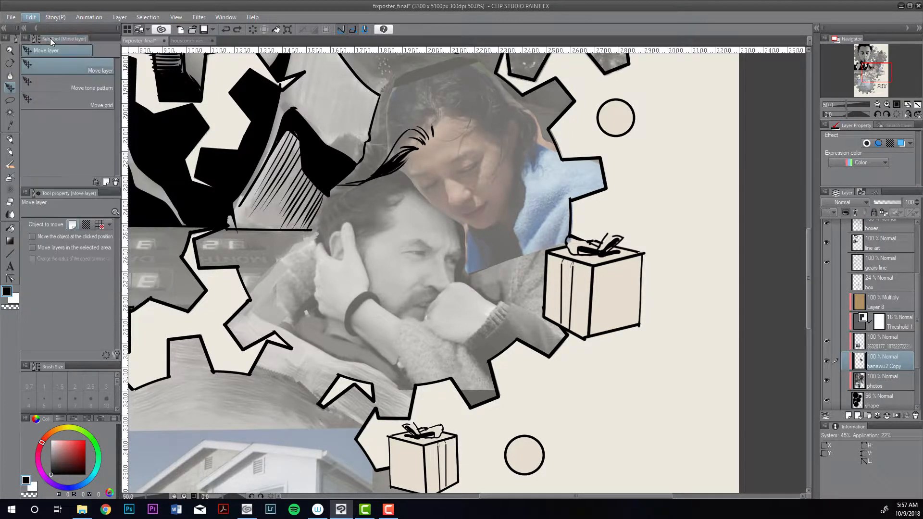
key(ctrl+y)
key(ctrl+z)
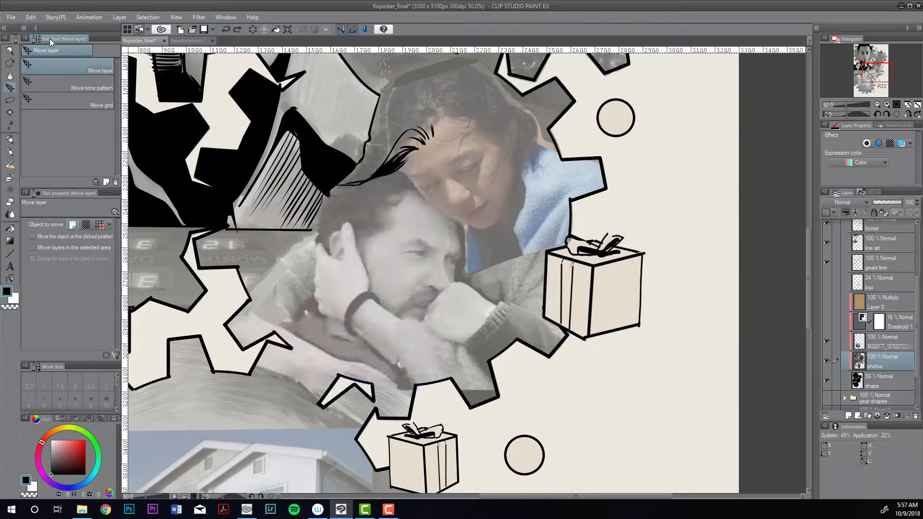
key(ctrl+y)
key(ctrl+z)
key(ctrl+y)
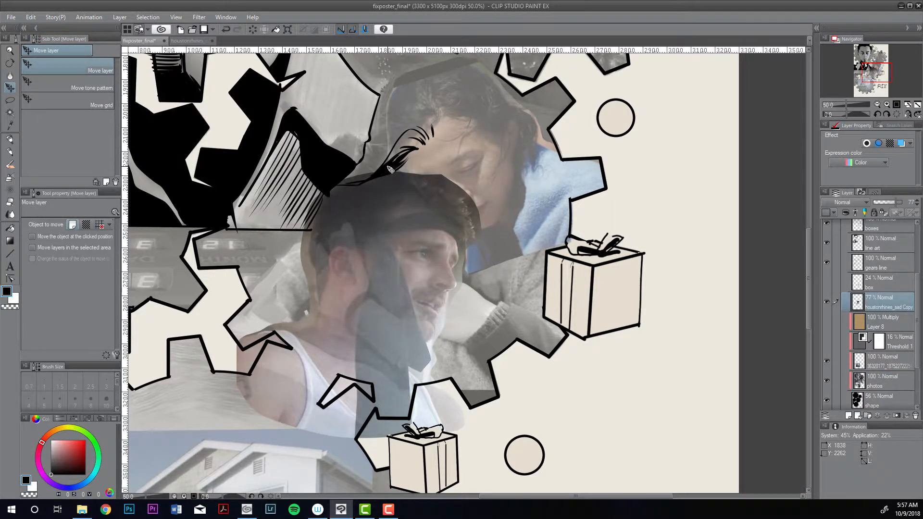
click(825, 302)
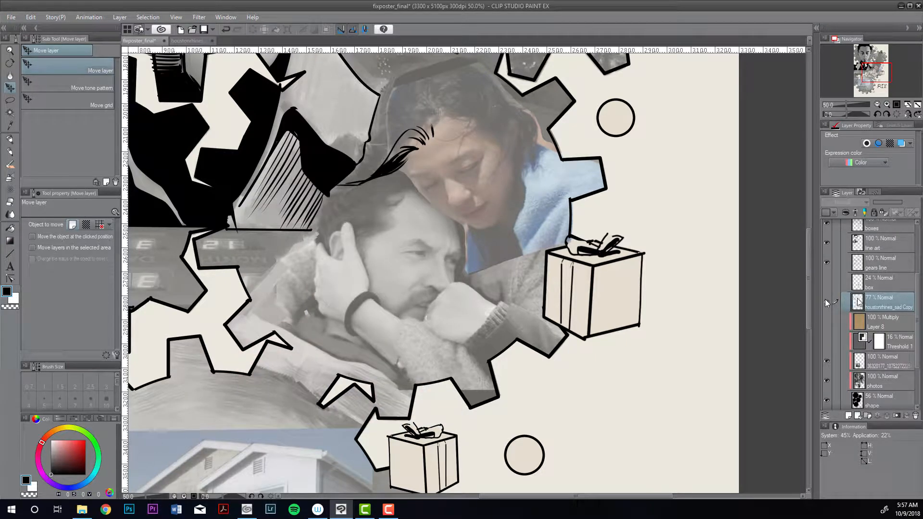
click(826, 302)
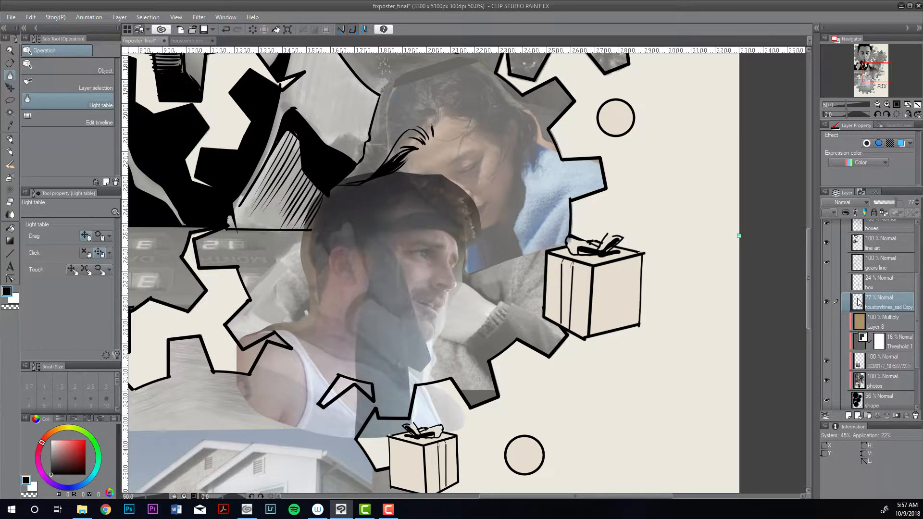
- Cut away the part of the pasted man's cap that overlaps the woman's face using a Lasso marquee selection
key(m)
key(m)
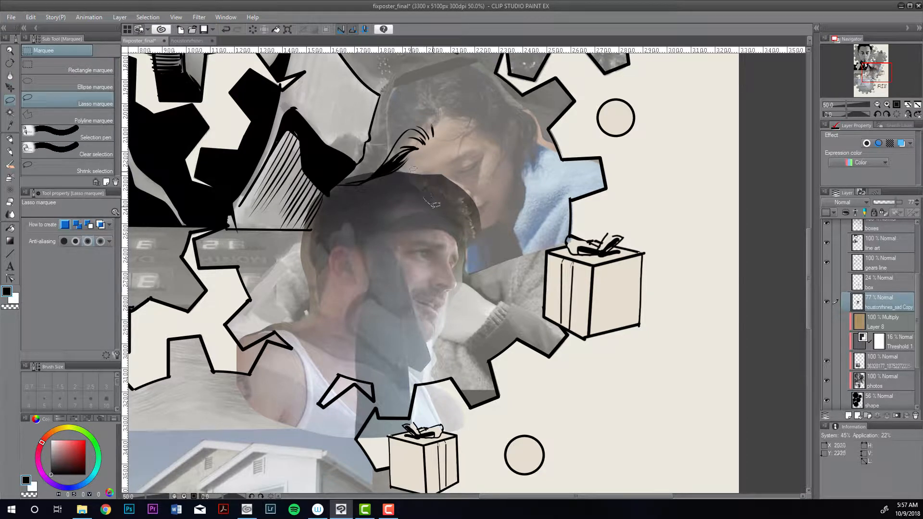
mouse_move(446, 215)
mouse_down()
mouse_move(460, 223)
mouse_move(504, 213)
mouse_move(397, 138)
mouse_move(456, 221)
mouse_move(396, 139)
mouse_up()
key(Delete)
key(ctrl+d)
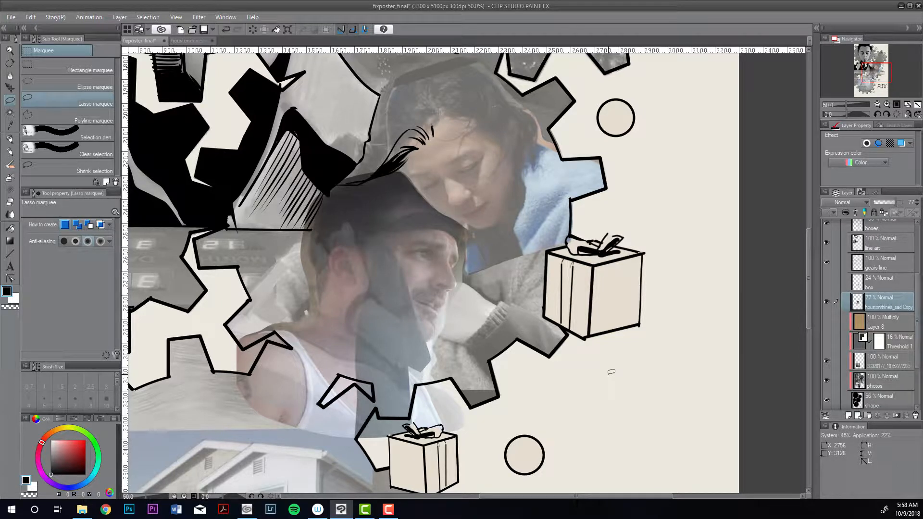
- Try a Lasso marquee outline around the bearded man's fist and sleeve with the pasted man hidden, and drop the selection
double_click(826, 301)
click(827, 301)
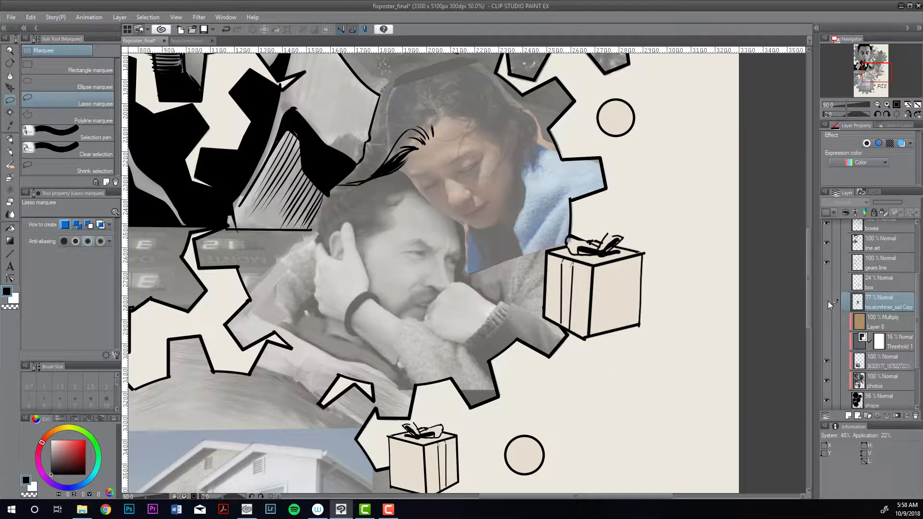
mouse_move(458, 282)
mouse_down()
mouse_move(423, 323)
mouse_move(538, 354)
mouse_move(459, 283)
mouse_up()
click(827, 301)
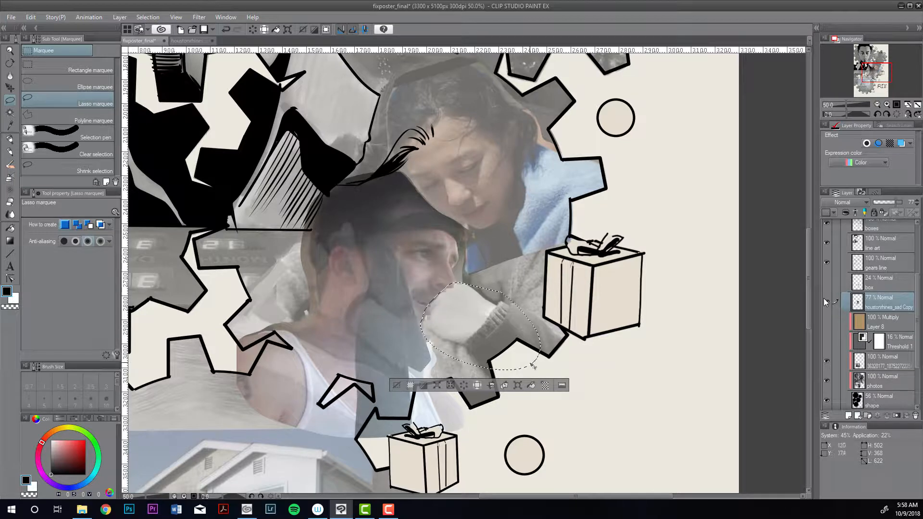
key(ctrl+d)
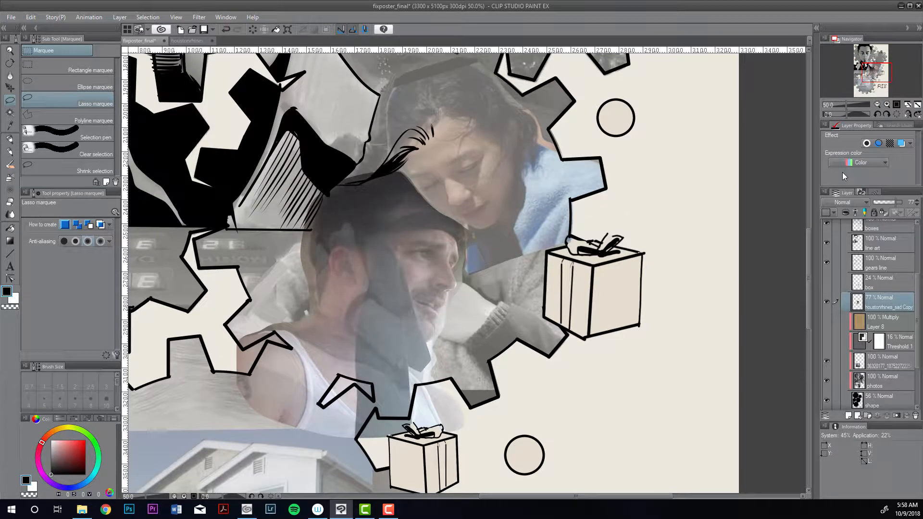
- Toggle the pasted man's layer on and off to compare his pose with the original bearded man's
click(877, 105)
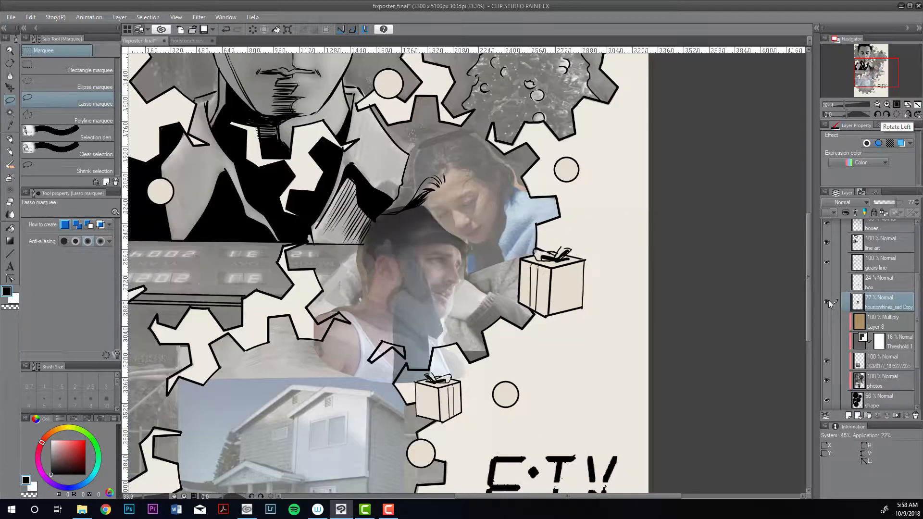
click(828, 300)
click(827, 302)
click(826, 304)
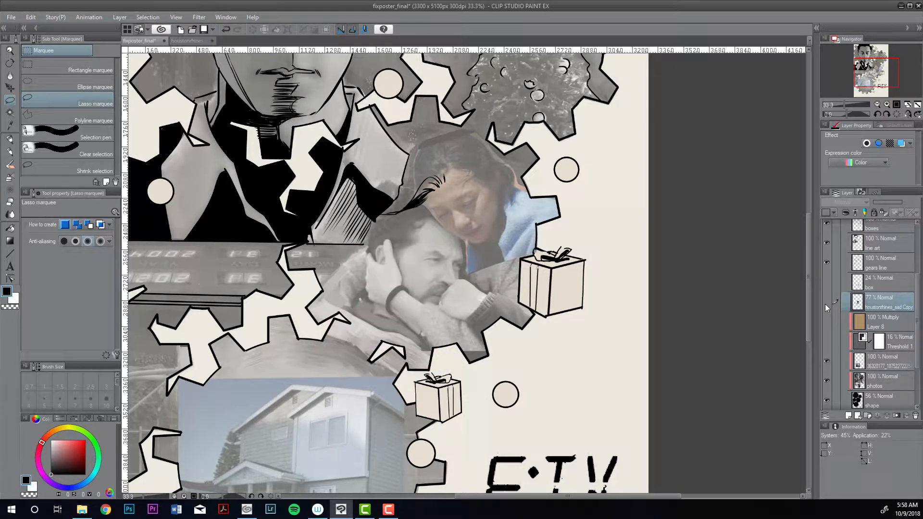
click(825, 303)
click(825, 304)
click(825, 304)
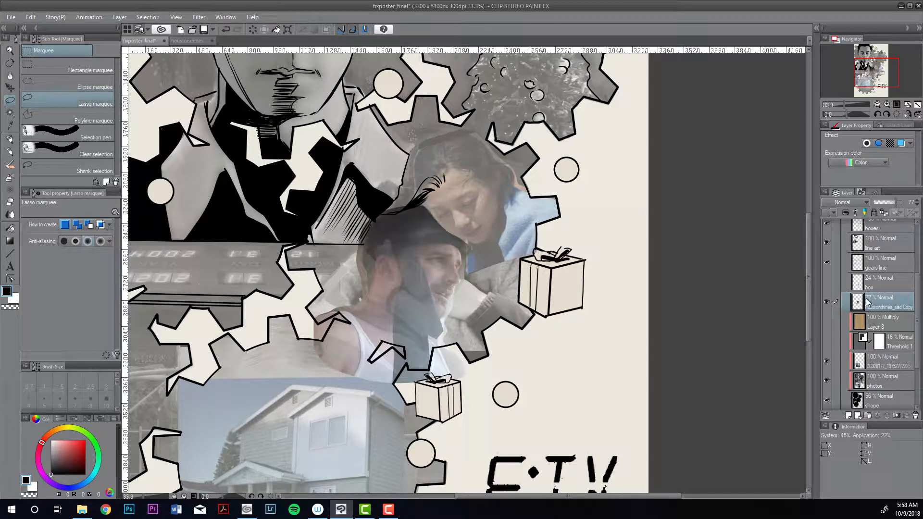
- Nudge the pasted man slightly to the right beneath the woman's face, and delete his layer from the poster
key(ctrl+Right)
key(ctrl+Right)
key(ctrl+Right)
key(ctrl+Right)
key(ctrl+Right)
key(ctrl+Right)
key(ctrl+Right)
key(ctrl+Right)
key(ctrl+Right)
key(ctrl+Right)
key(ctrl+Right)
key(ctrl+Right)
key(ctrl+Right)
key(ctrl+Right)
key(ctrl+Right)
key(ctrl+Right)
key(ctrl+Right)
key(ctrl+Right)
key(ctrl+Right)
key(ctrl+Right)
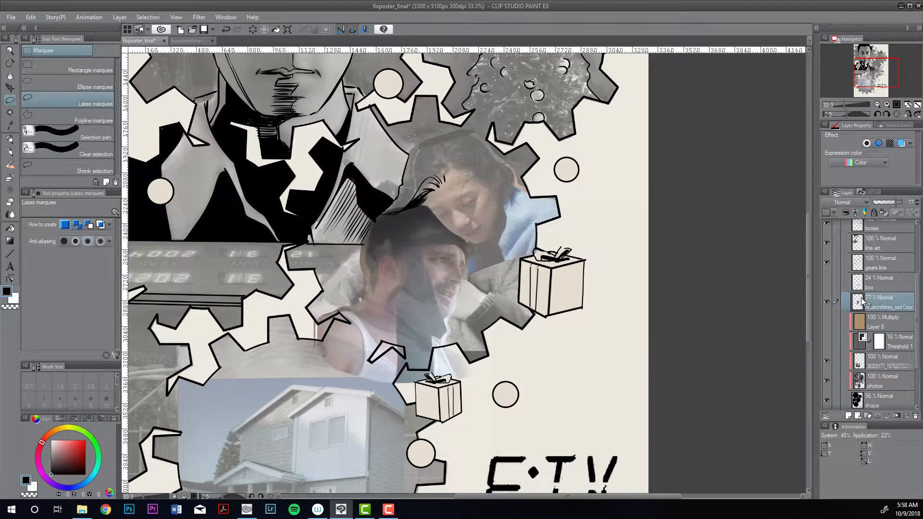
key(ctrl+Right)
key(ctrl+Right)
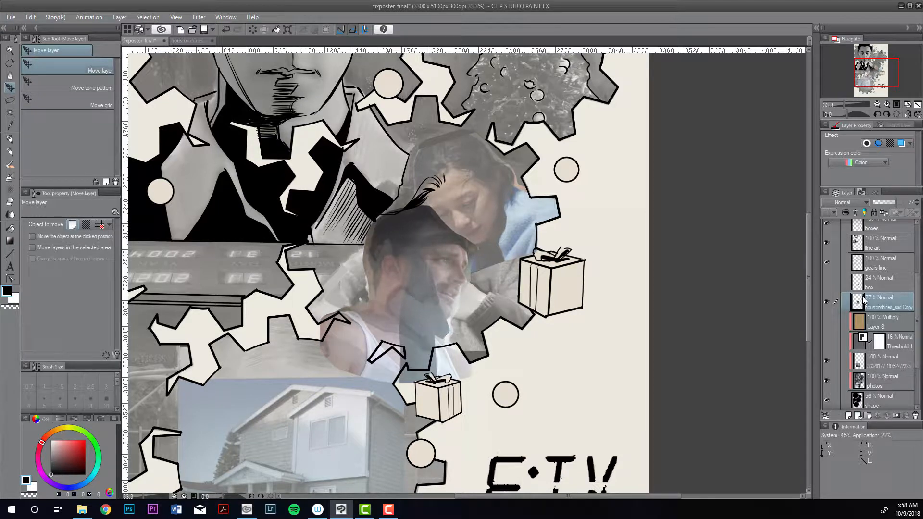
key(ctrl+Right)
key(ctrl+Right)
key(ctrl+Right)
key(ctrl+Right)
key(ctrl+Right)
key(ctrl+Right)
key(ctrl+Right)
key(ctrl+Right)
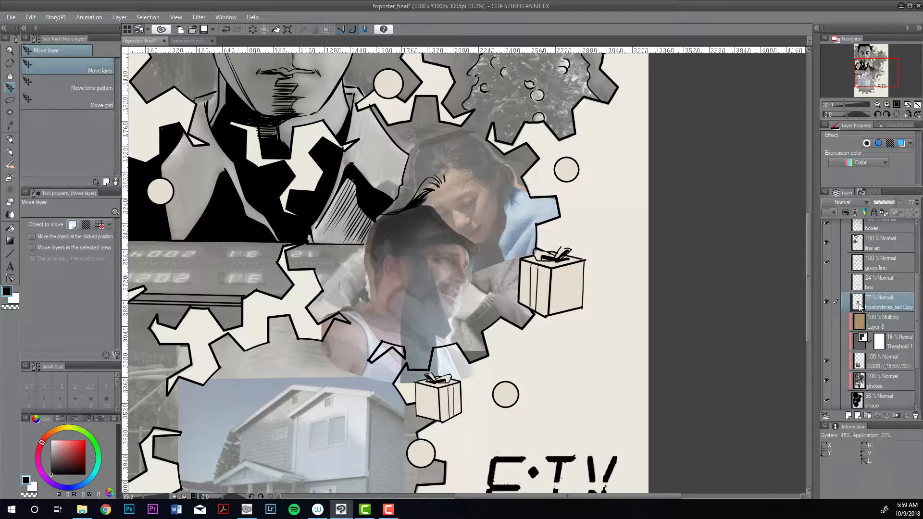
drag(860, 308, 915, 416)
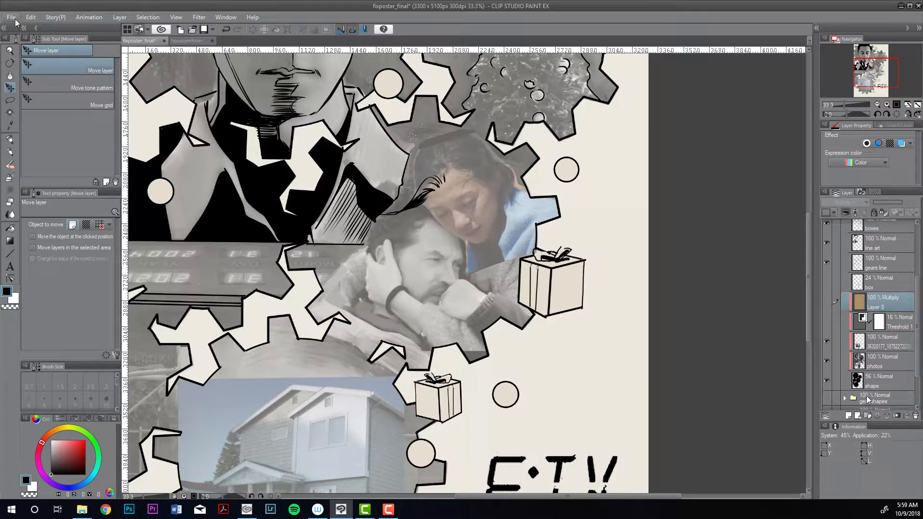
- Close the sad man's source photo and open the close-up portrait of the dark-haired man with the tattooed shoulder
click(196, 42)
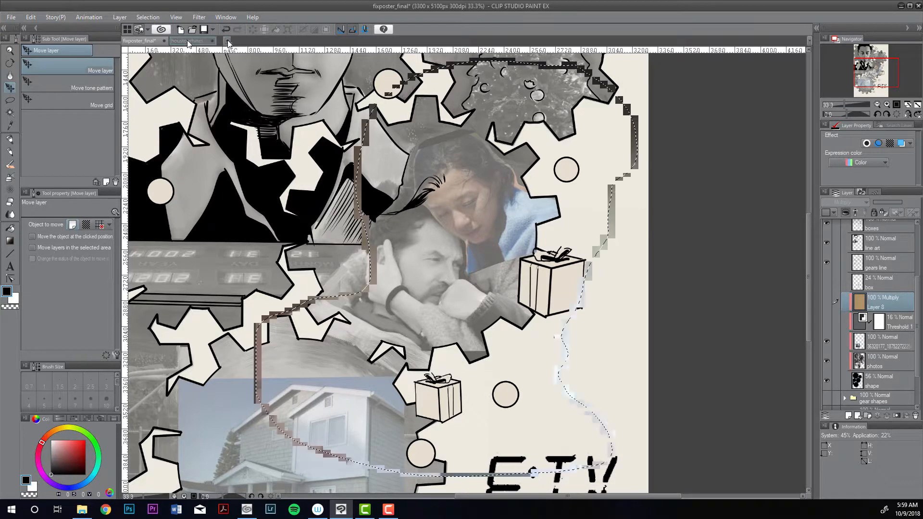
click(228, 41)
click(482, 190)
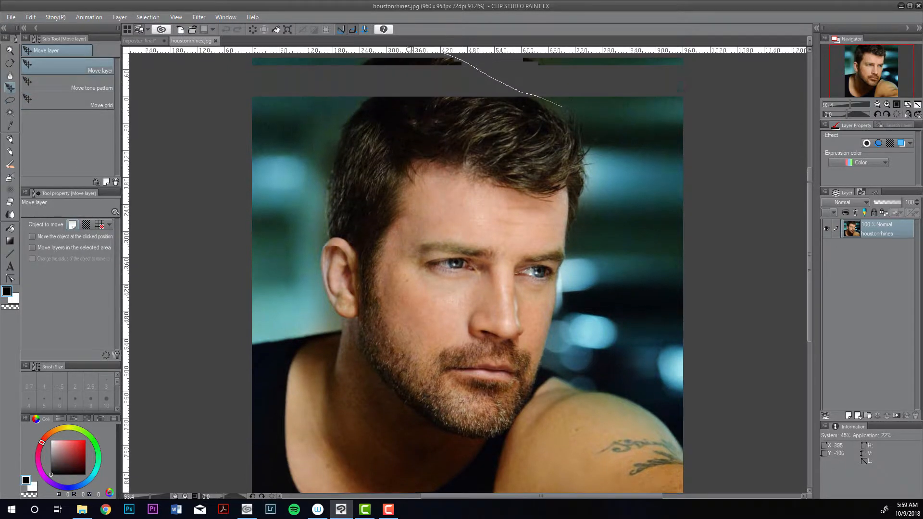
- Copy the man's head and neck from the portrait using a loose Lasso marquee outline, and return to the poster file
mouse_move(462, 53)
mouse_down()
mouse_move(353, 107)
mouse_move(318, 248)
mouse_move(328, 302)
mouse_up()
mouse_move(320, 335)
mouse_down()
mouse_move(283, 415)
mouse_move(288, 388)
mouse_move(290, 475)
mouse_move(306, 489)
mouse_move(442, 479)
mouse_move(524, 452)
mouse_move(541, 428)
mouse_move(549, 360)
mouse_move(289, 387)
mouse_move(552, 341)
mouse_move(597, 162)
mouse_move(581, 112)
mouse_up()
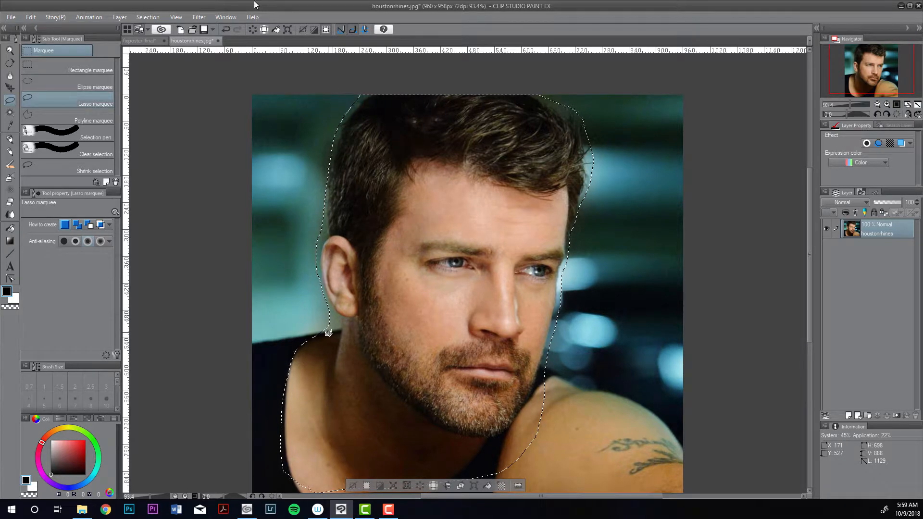
click(149, 42)
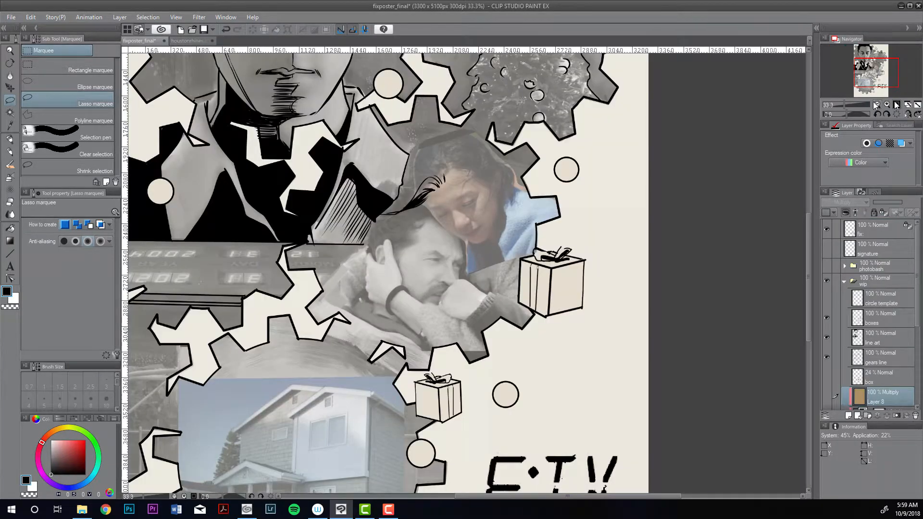
- Paste the copied man's head into the poster and move it over the bearded man's face in the couple's gear
click(869, 105)
click(896, 104)
click(916, 105)
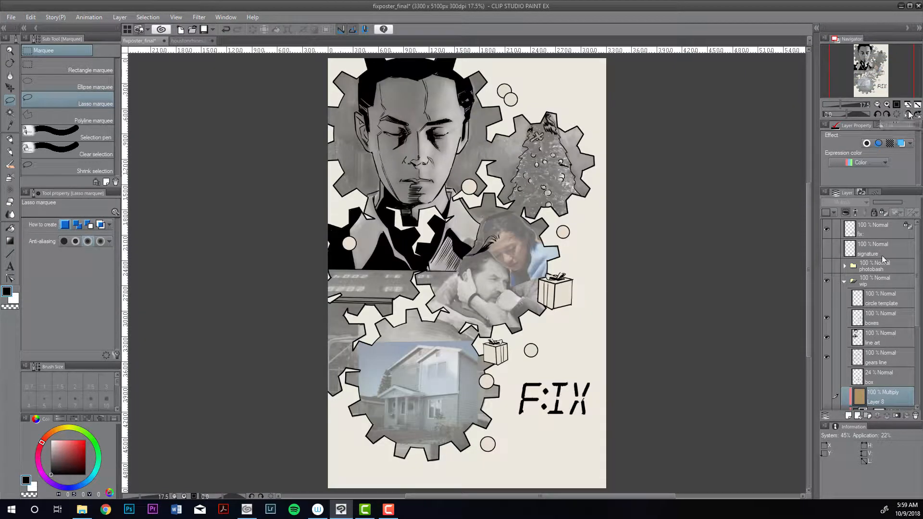
scroll(899, 360, down, 3)
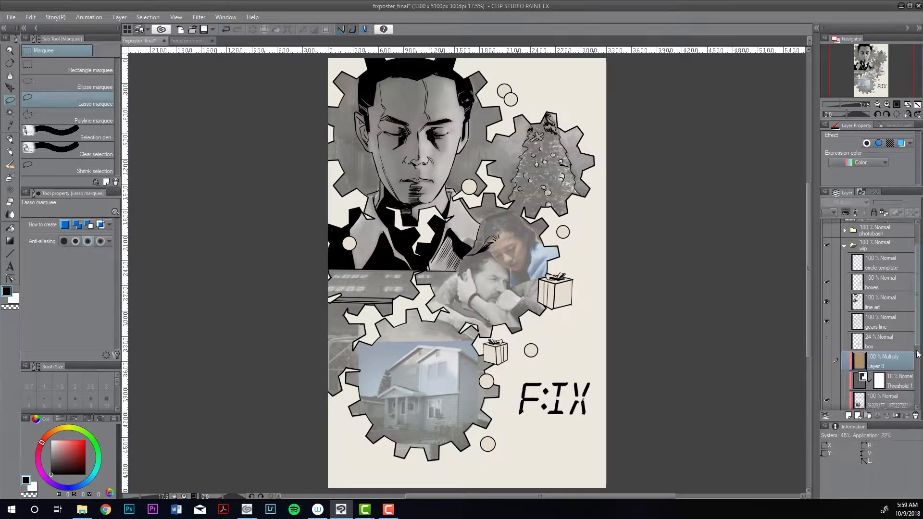
key(ctrl+v)
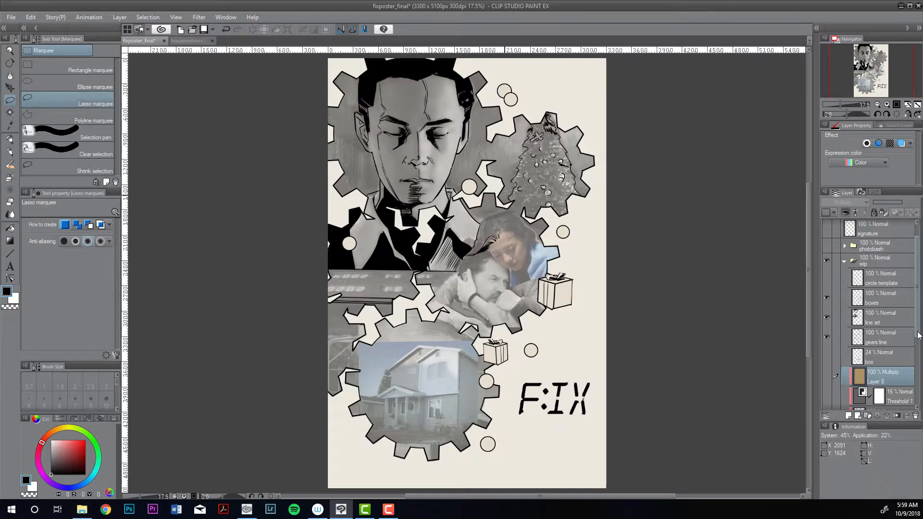
key(k)
drag(351, 126, 472, 313)
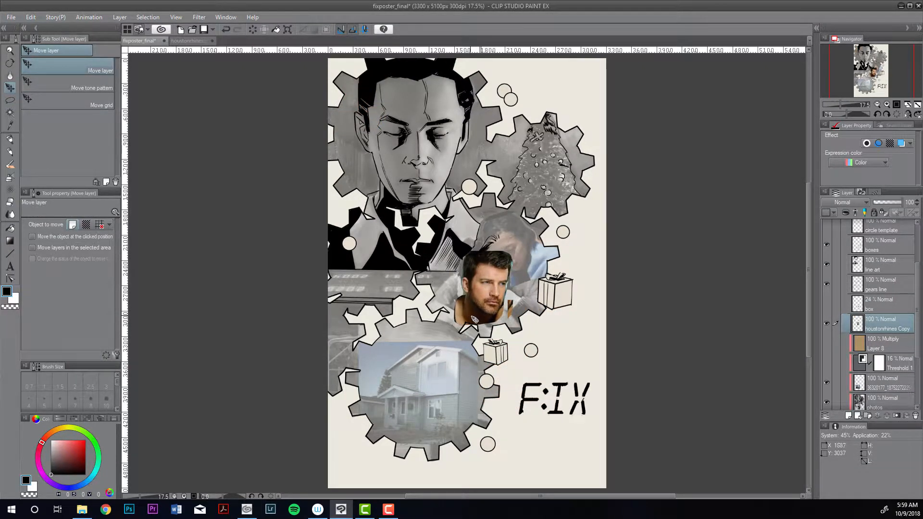
- Lower the pasted man's layer opacity to 41% so the bearded man beneath shows through
click(887, 104)
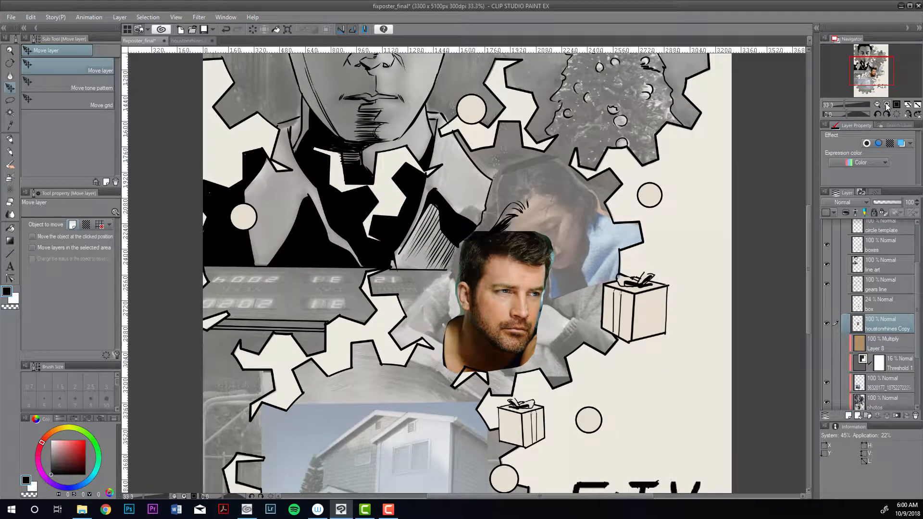
click(886, 104)
click(890, 203)
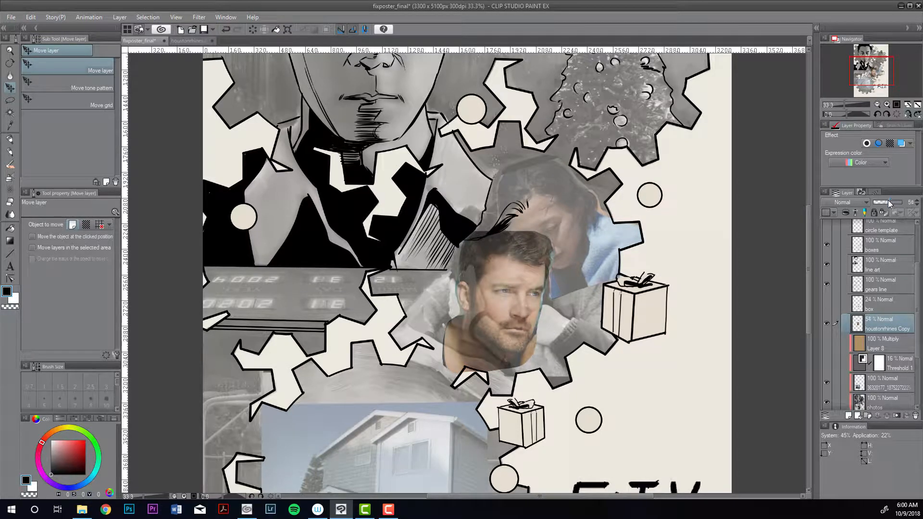
drag(889, 202, 886, 202)
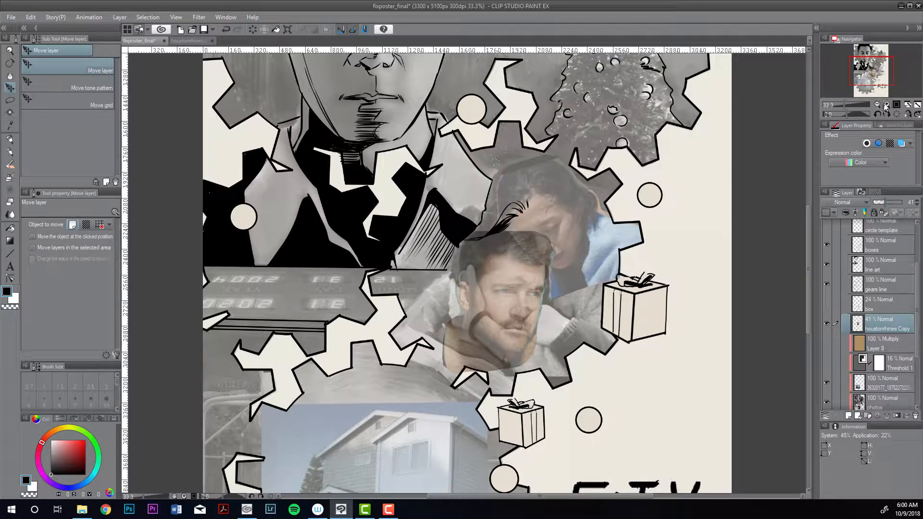
- Try shifting the man's head slightly left over the bearded man, and undo the move
click(846, 106)
drag(845, 106, 853, 103)
drag(874, 74, 876, 76)
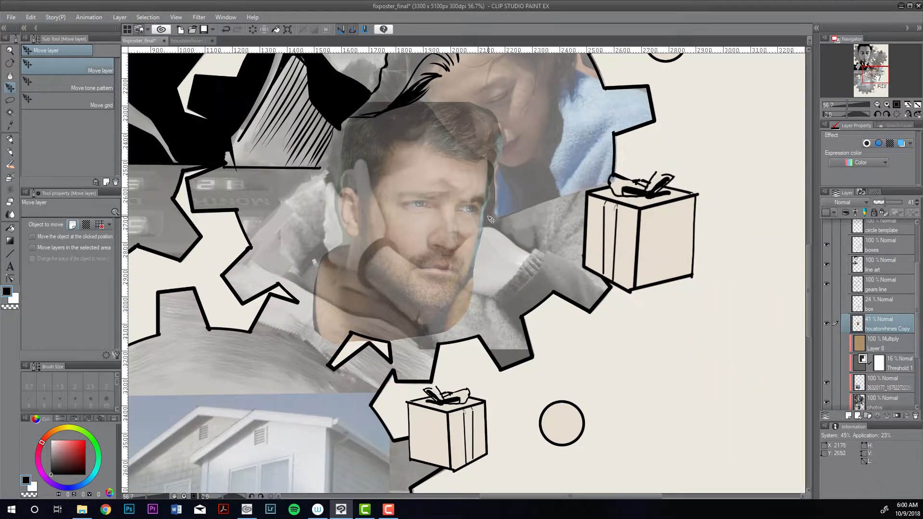
drag(369, 246, 418, 239)
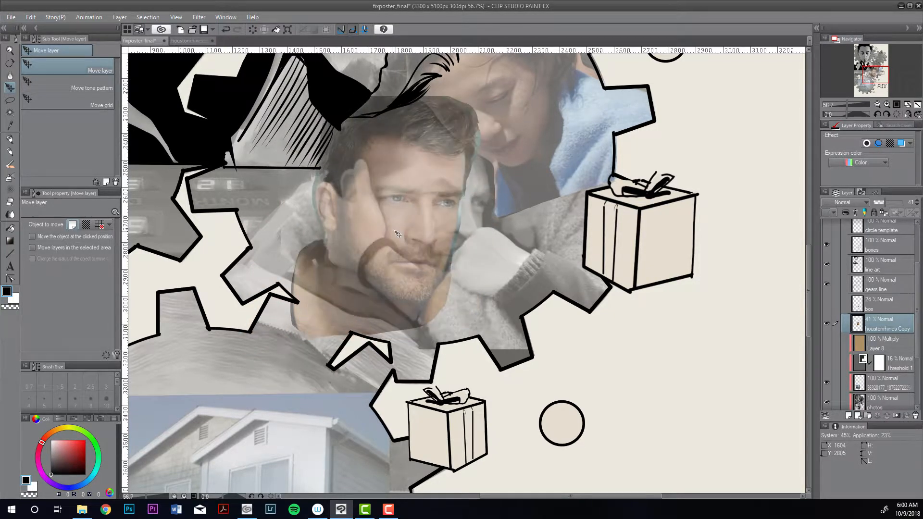
key(ctrl+z)
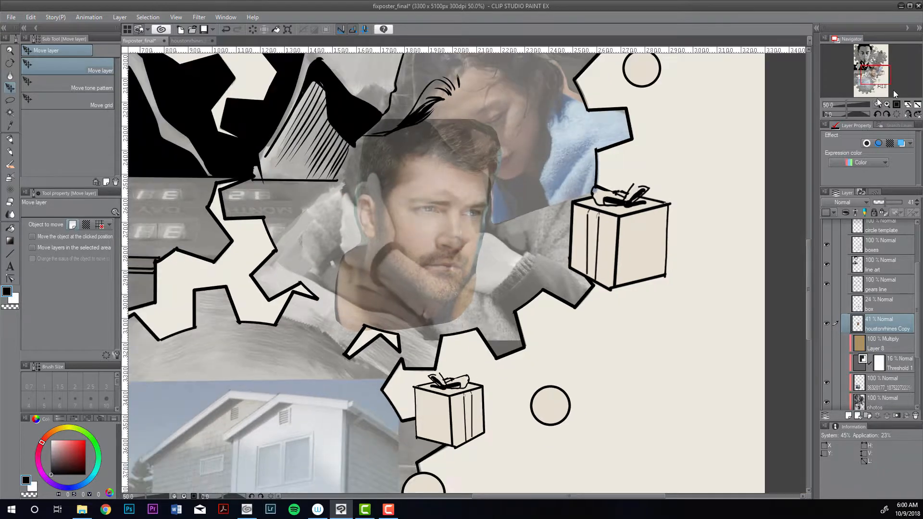
- Transform the man's head, scaling it to 98%, rotating it 2.3 degrees and shifting it slightly over the bearded man's face
key(ctrl+minus)
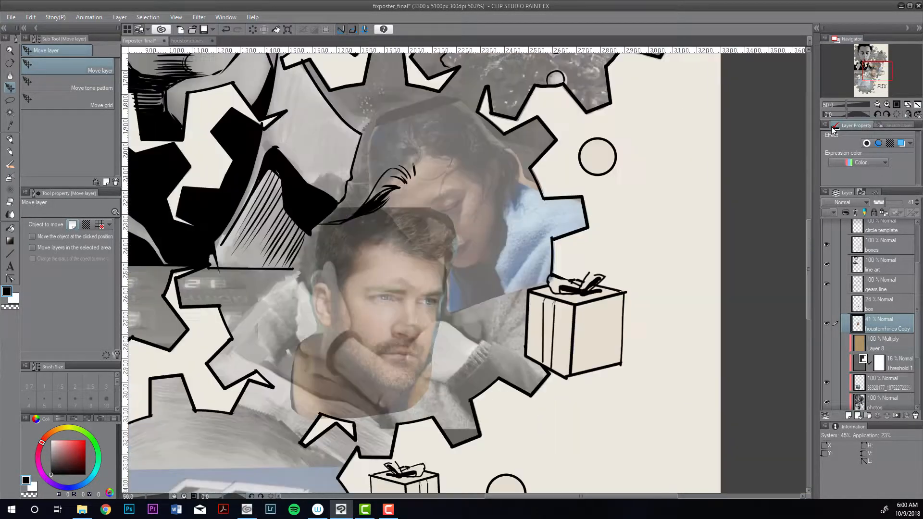
key(ctrl+t)
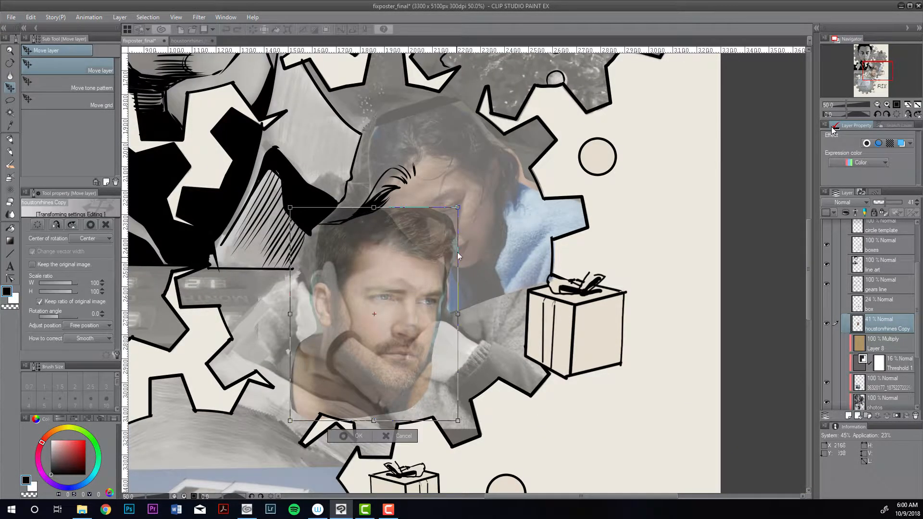
drag(482, 204, 508, 208)
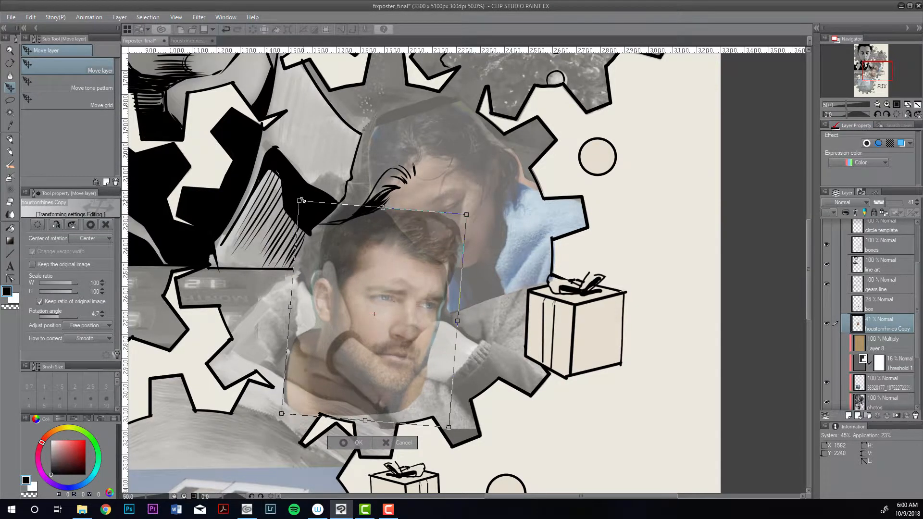
mouse_move(358, 266)
mouse_down()
mouse_move(476, 262)
mouse_move(360, 268)
mouse_move(402, 265)
mouse_move(383, 264)
mouse_move(375, 242)
mouse_move(348, 288)
mouse_move(366, 262)
mouse_up()
drag(494, 205, 493, 202)
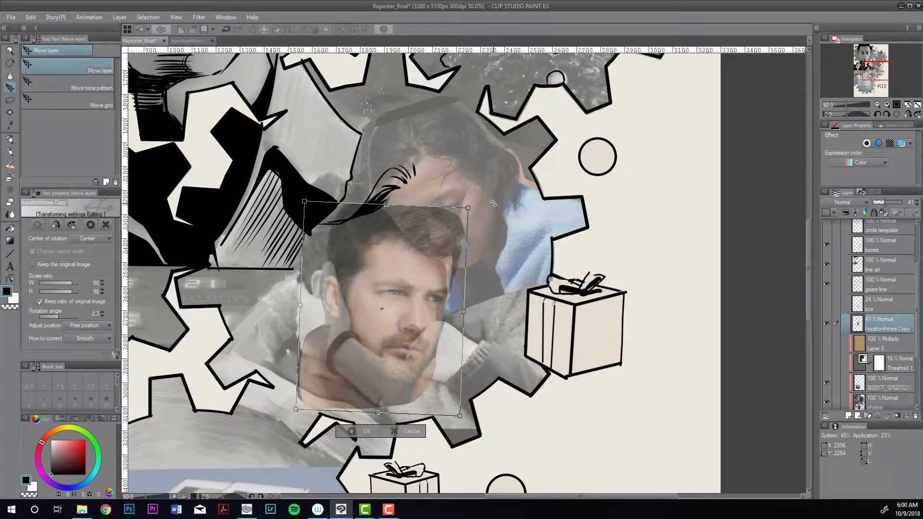
mouse_move(441, 242)
mouse_down()
mouse_move(550, 241)
mouse_move(436, 245)
mouse_up()
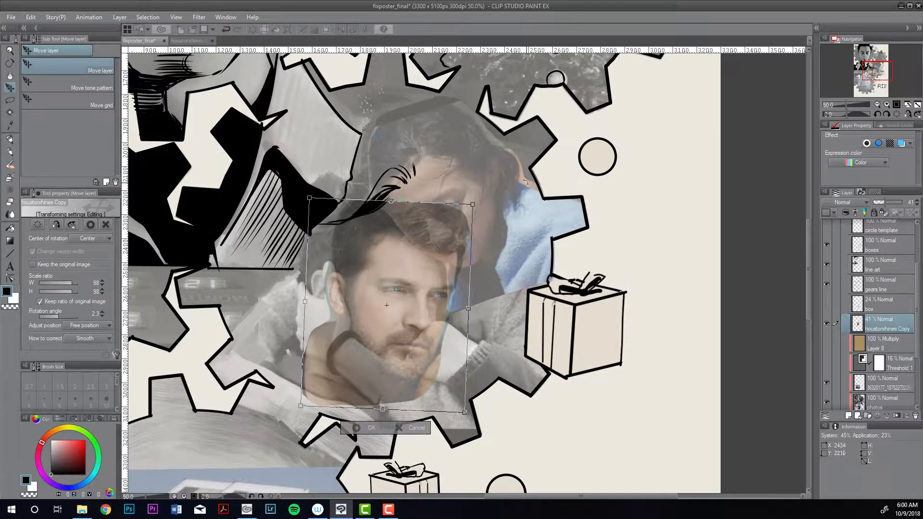
- Increase the head's rotation to 6.7 degrees, fine-tune its position beneath the woman's face, and apply the transform
drag(521, 177, 502, 199)
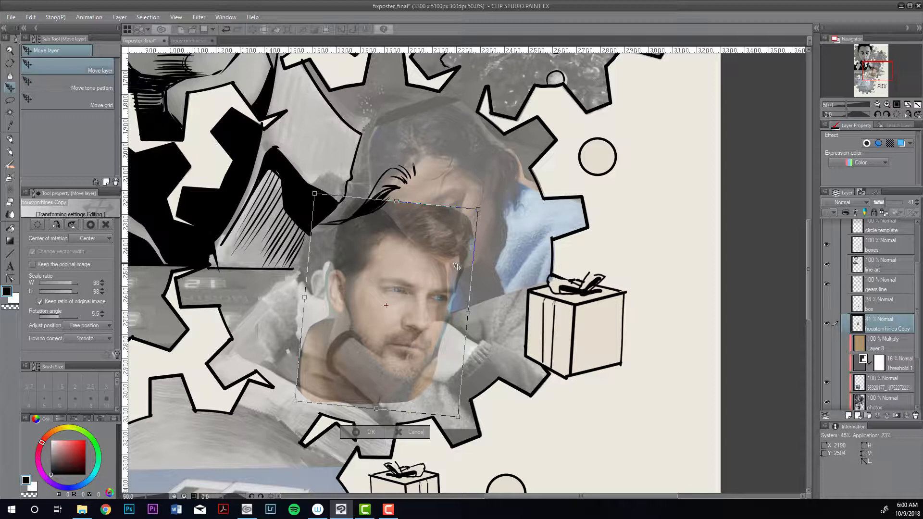
drag(460, 266, 443, 271)
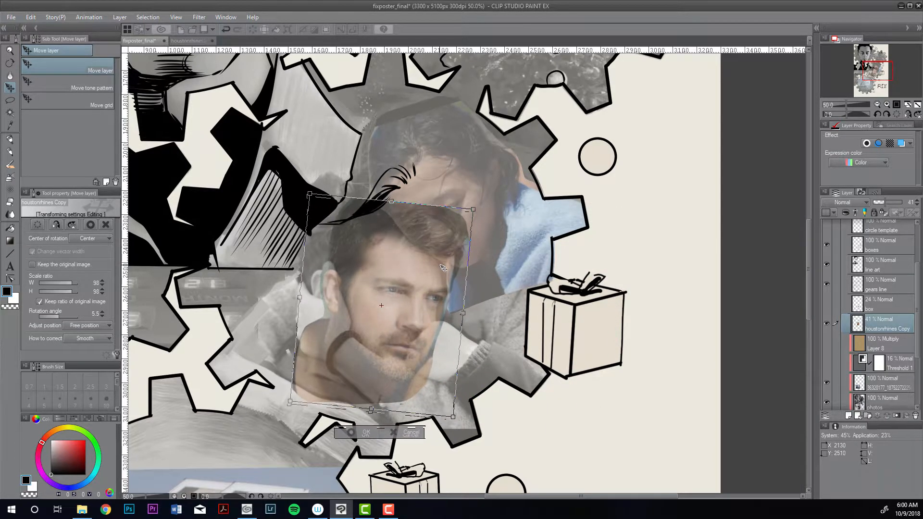
drag(515, 192, 517, 194)
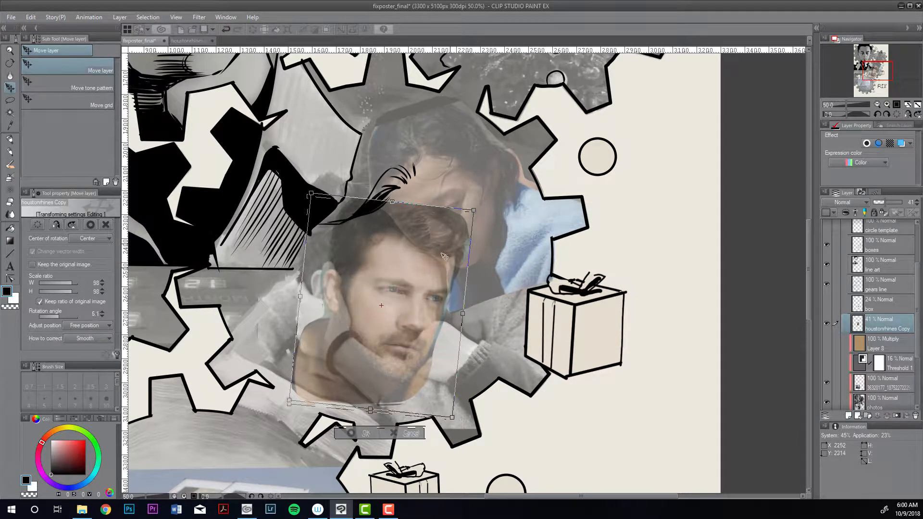
mouse_move(417, 280)
mouse_down()
mouse_move(452, 270)
mouse_move(421, 279)
mouse_up()
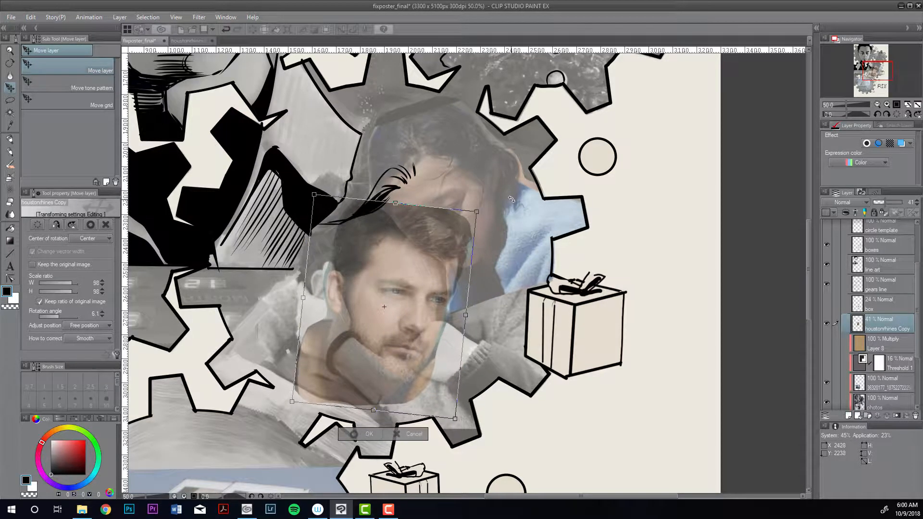
drag(469, 231, 470, 232)
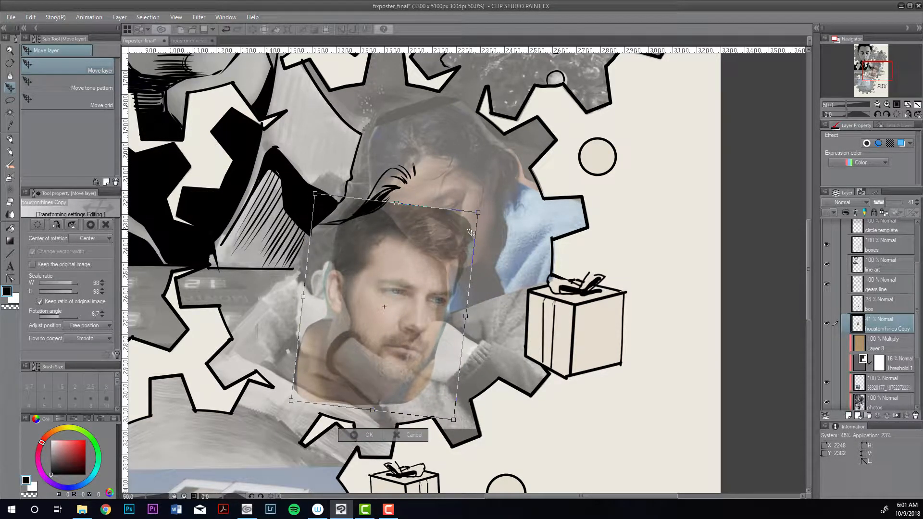
key(Up)
key(Down)
key(Up)
key(Return)
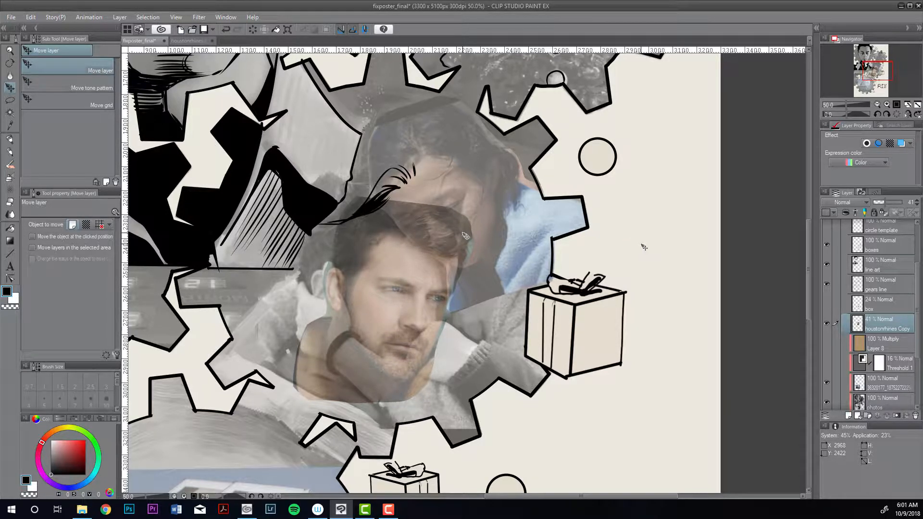
- Outline the part of the man's hair and forehead covering the woman's face with the Lasso marquee and delete it
key(o)
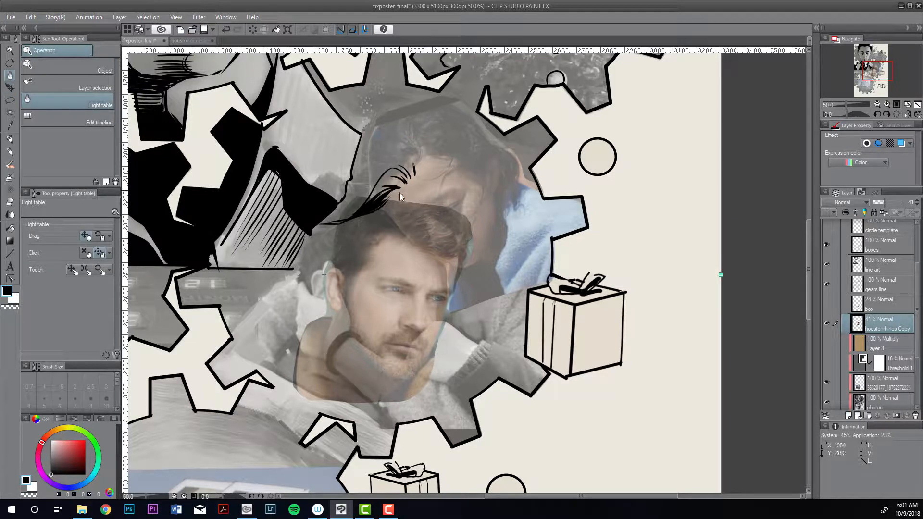
key(ctrl)
key(m)
mouse_move(370, 185)
mouse_down()
mouse_move(387, 212)
mouse_move(380, 202)
mouse_up()
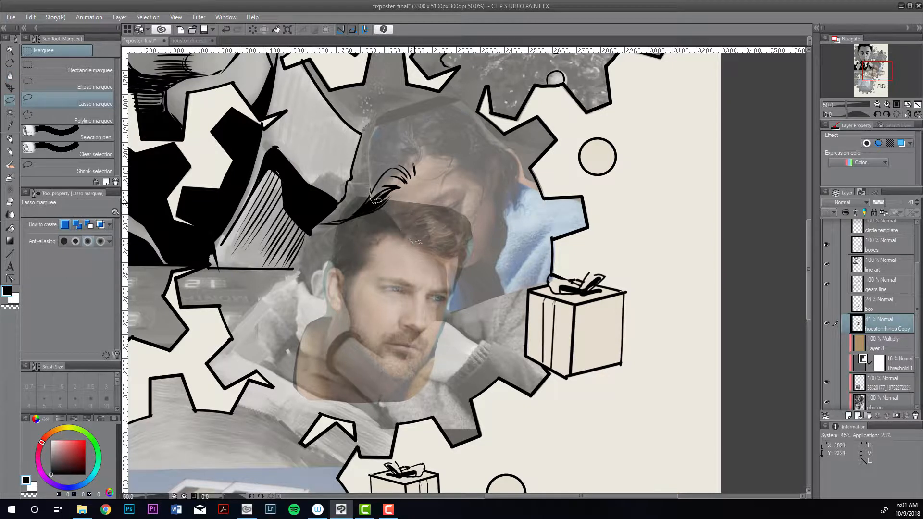
mouse_move(431, 250)
mouse_down()
mouse_move(467, 270)
mouse_move(506, 240)
mouse_move(398, 165)
mouse_up()
key(Delete)
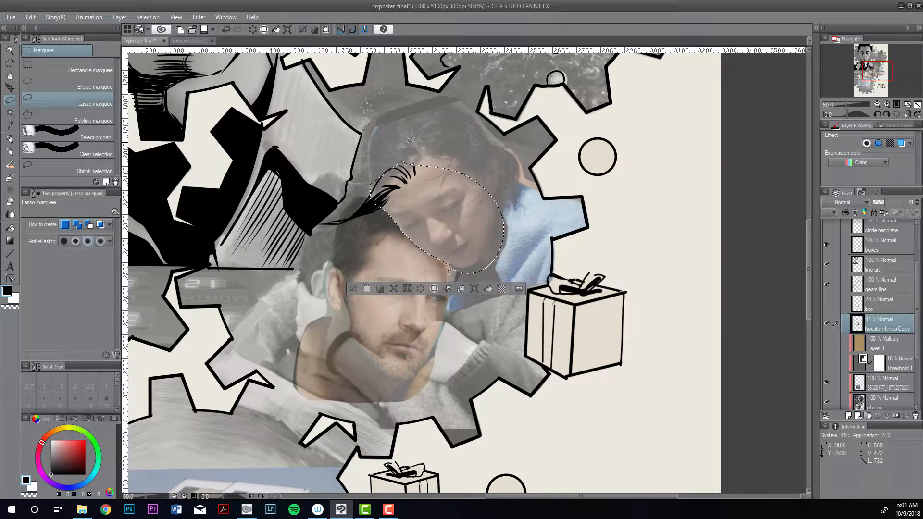
drag(447, 264, 450, 287)
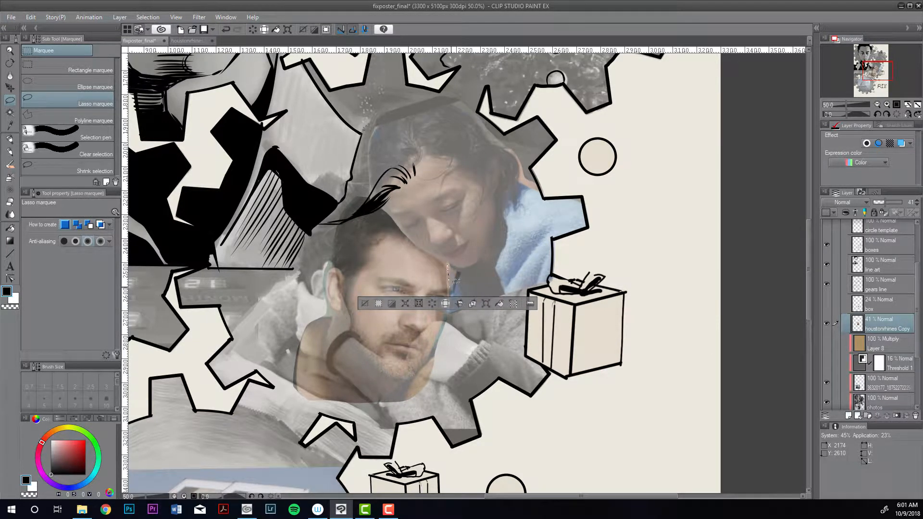
key(ctrl+d)
- Raise the man's layer opacity to about 45%, and erase the leftover photo background beside his cheek and jaw using a lasso selection
mouse_move(893, 203)
mouse_down()
mouse_move(905, 203)
mouse_move(887, 204)
mouse_up()
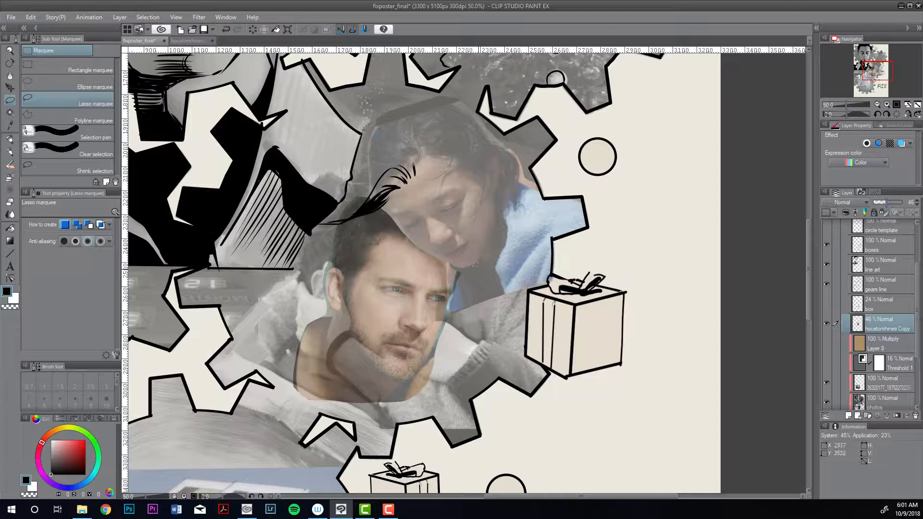
click(889, 205)
mouse_move(458, 270)
mouse_down()
mouse_move(423, 371)
mouse_move(377, 407)
mouse_move(526, 308)
mouse_up()
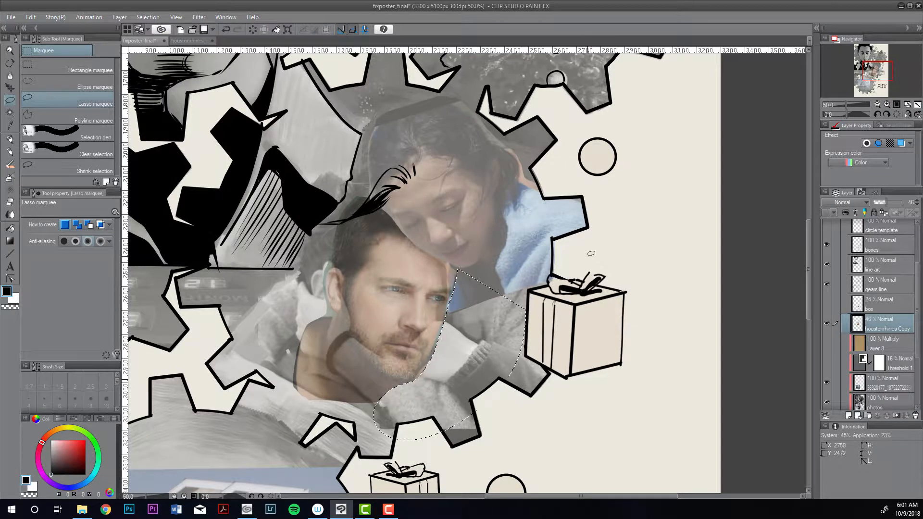
key(ctrl+d)
- Transform the trimmed head again, rotating it a further 2.4 degrees and shrinking it slightly, and apply the change
click(918, 106)
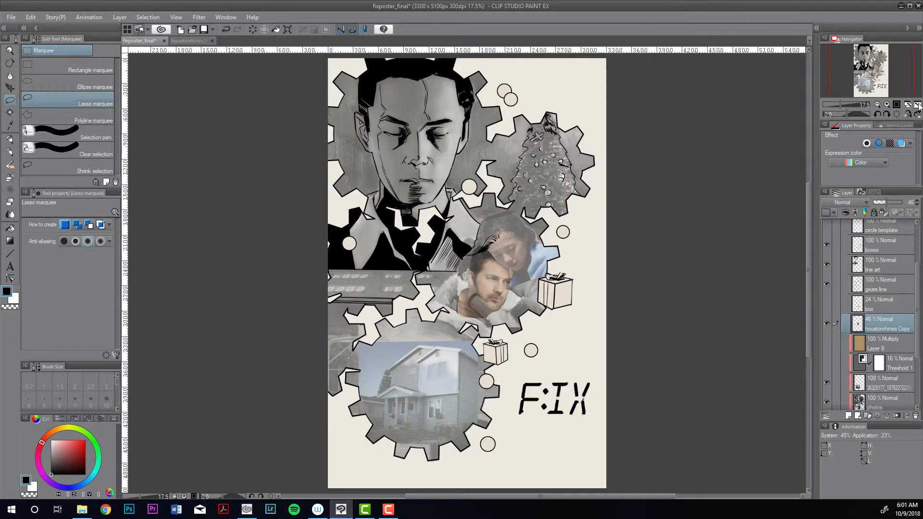
key(ctrl+plus)
key(ctrl+plus)
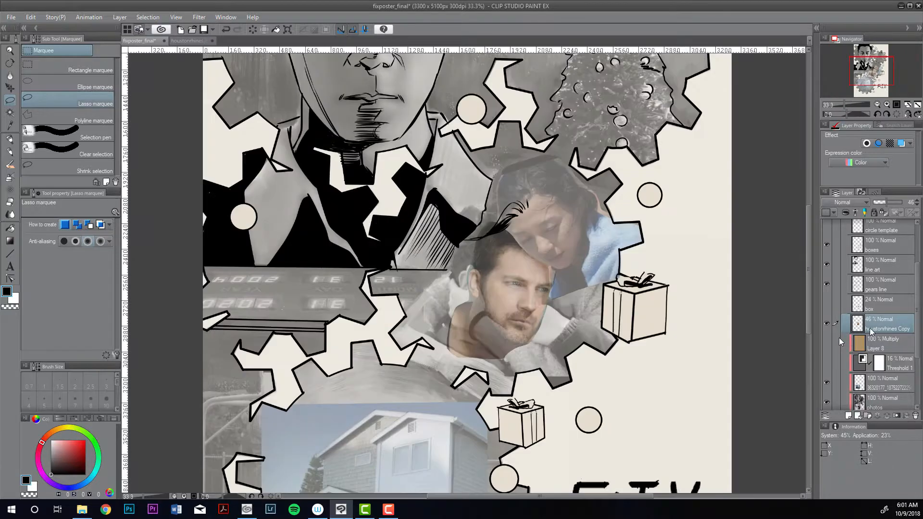
key(ctrl+t)
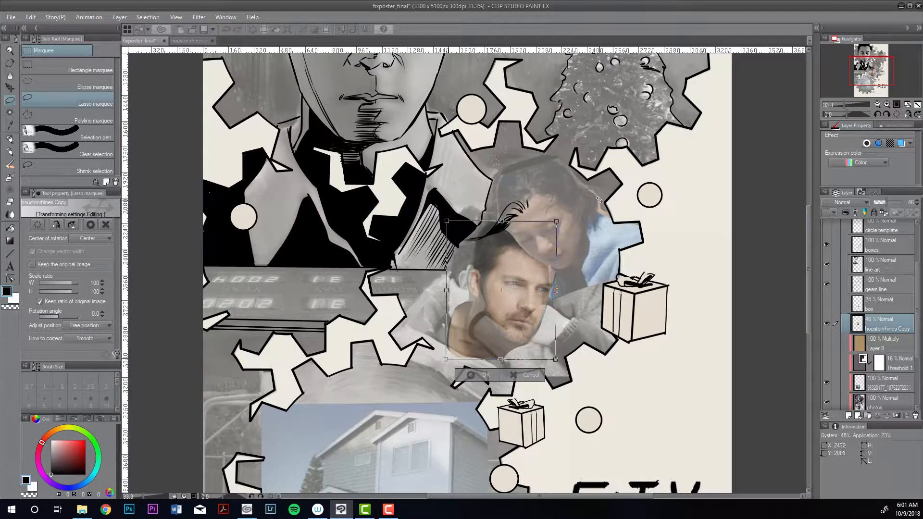
drag(600, 199, 603, 203)
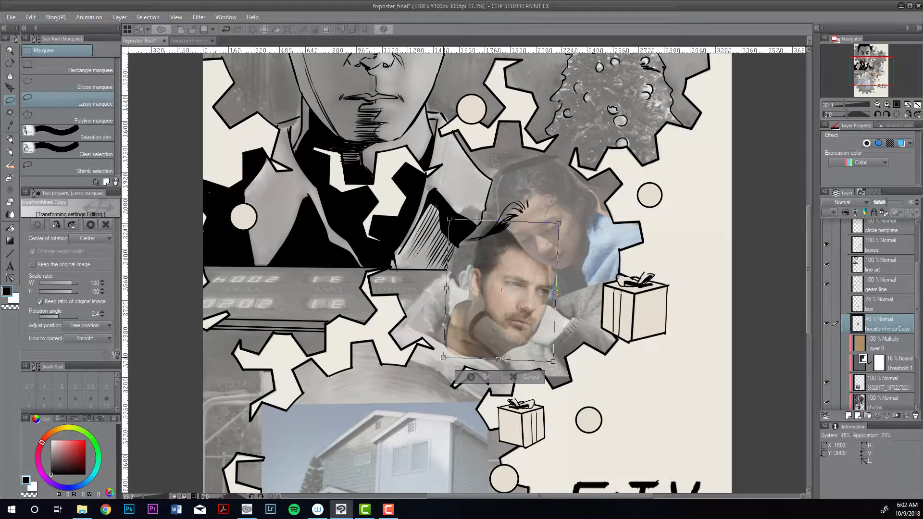
drag(443, 358, 445, 356)
key(Return)
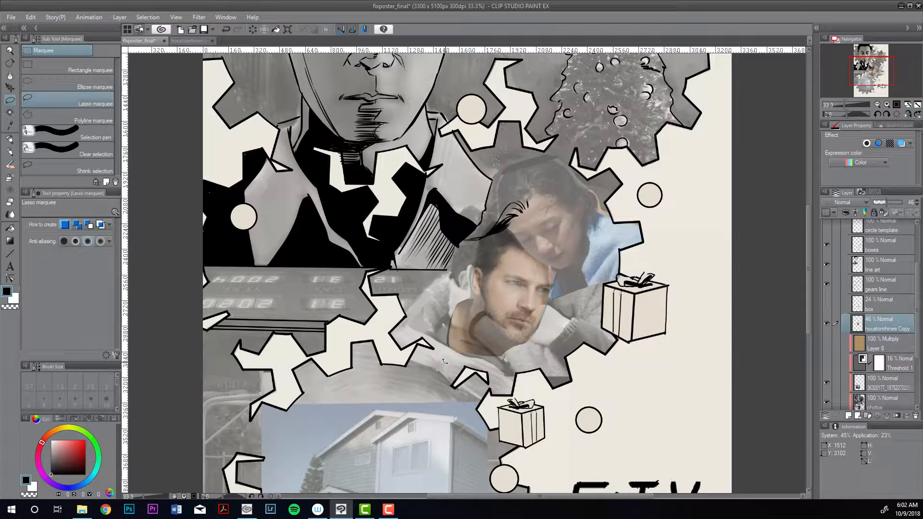
- Toggle the new man's layer to compare him with the bearded man beneath, leaving it hidden with the Lasso marquee active
click(887, 104)
click(826, 323)
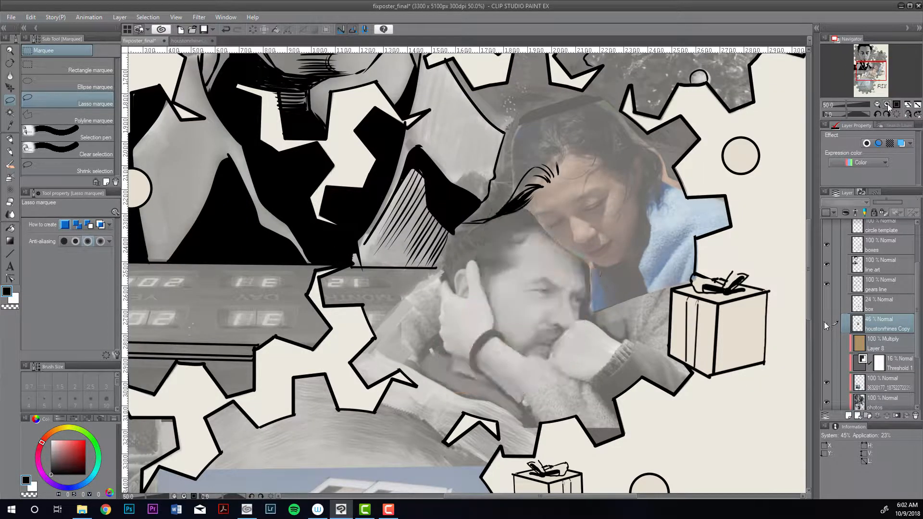
click(826, 323)
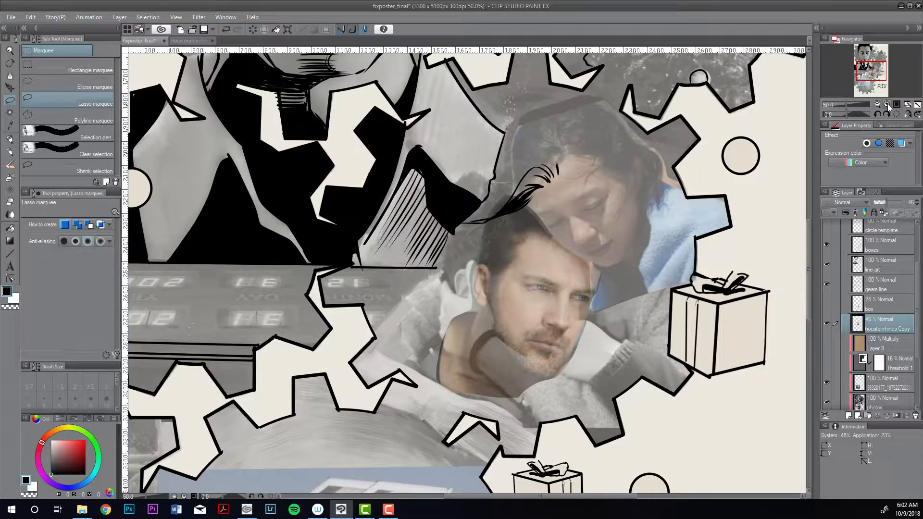
click(826, 323)
key(o)
key(m)
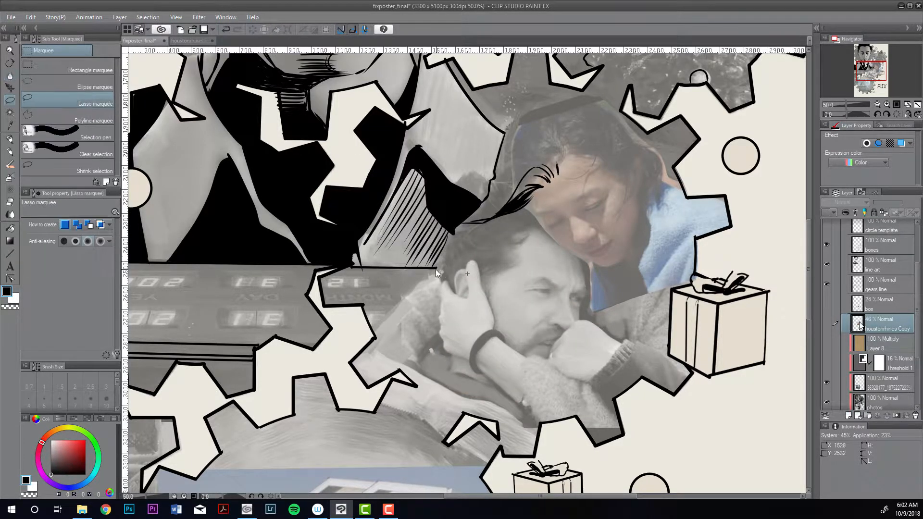
- Outline the hand, wrist and sweater sleeve crossing the man's cheek with the Lasso marquee, delete that area from the new man's layer, and deselect
key(o)
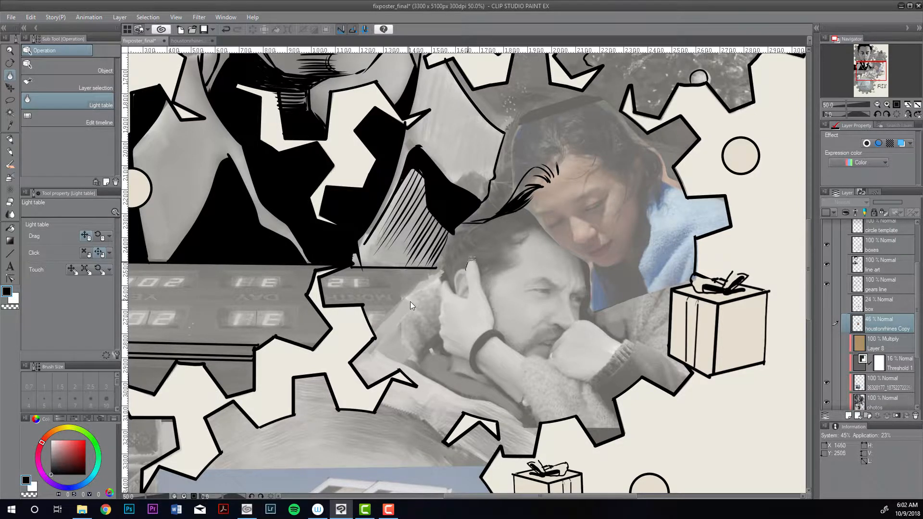
key(m)
mouse_move(470, 262)
mouse_down()
mouse_move(508, 341)
mouse_move(553, 370)
mouse_move(543, 408)
mouse_move(504, 395)
mouse_move(443, 339)
mouse_move(440, 326)
mouse_move(473, 286)
mouse_up()
mouse_move(471, 355)
mouse_down()
mouse_move(438, 302)
mouse_move(442, 284)
mouse_move(460, 281)
mouse_move(464, 292)
mouse_move(468, 265)
mouse_up()
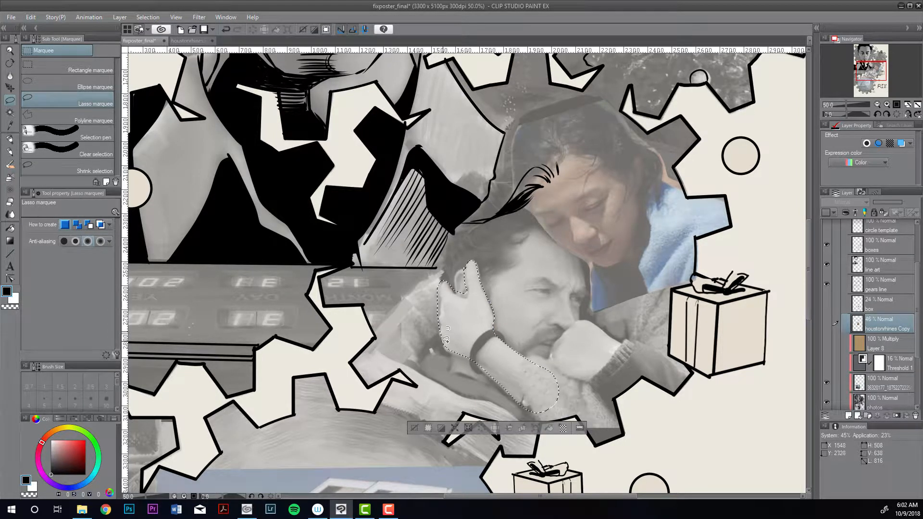
mouse_move(441, 338)
mouse_down()
mouse_move(540, 415)
mouse_move(581, 415)
mouse_up()
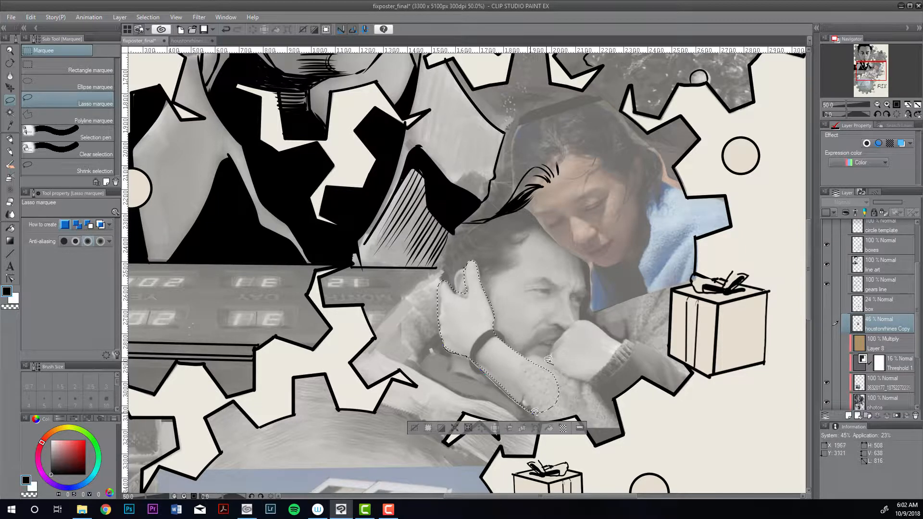
drag(510, 344, 511, 342)
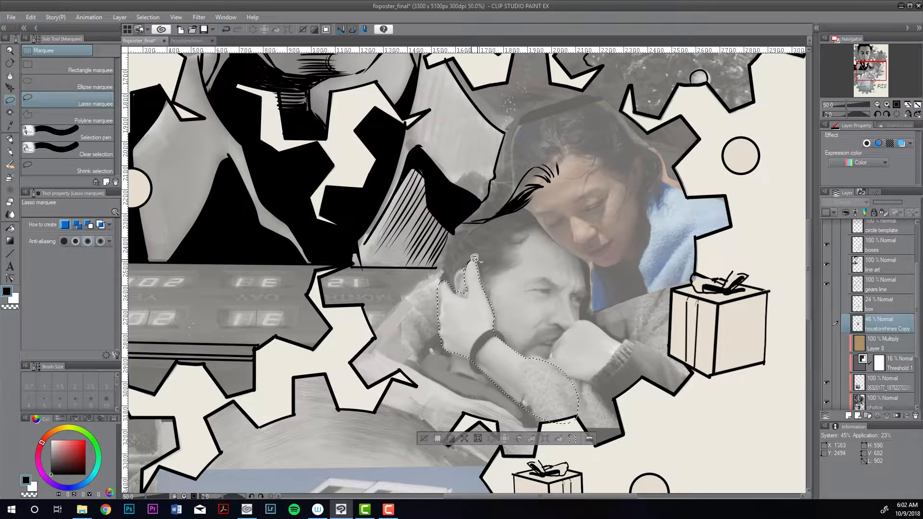
drag(480, 259, 468, 263)
click(826, 324)
click(827, 324)
click(827, 324)
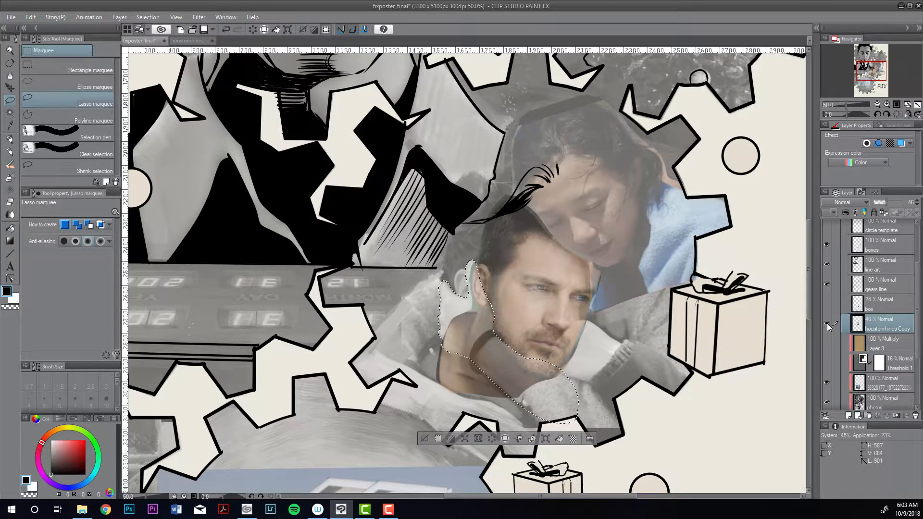
key(Delete)
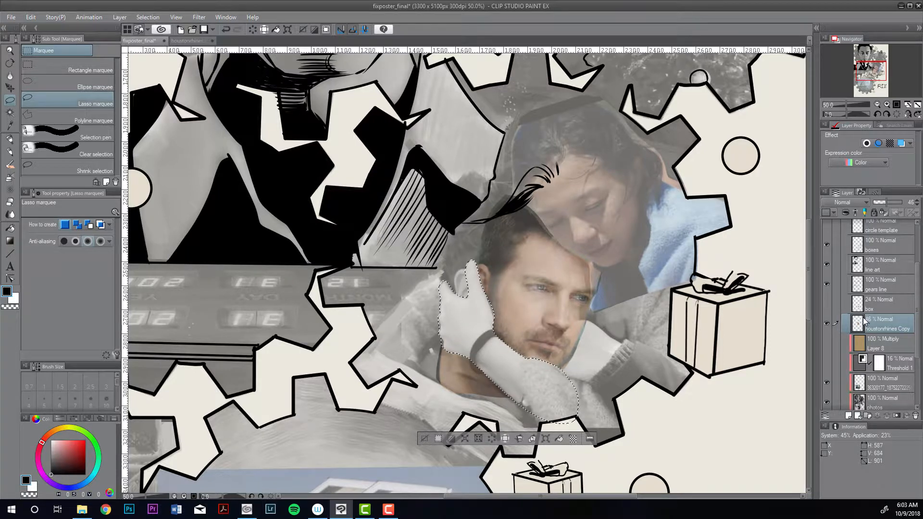
key(ctrl+d)
- Compare the new man's head with the original bearded man by toggling its layer, leaving it shown
click(877, 105)
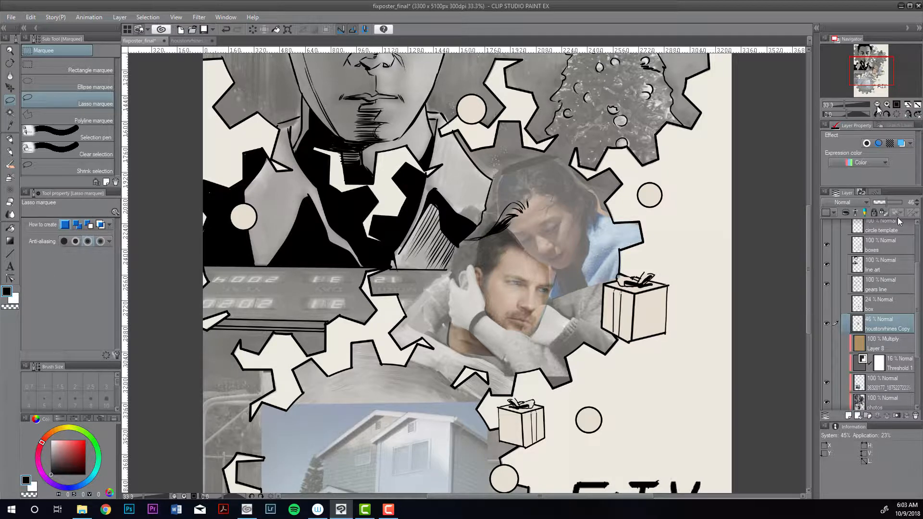
click(824, 322)
click(824, 322)
click(824, 322)
click(824, 321)
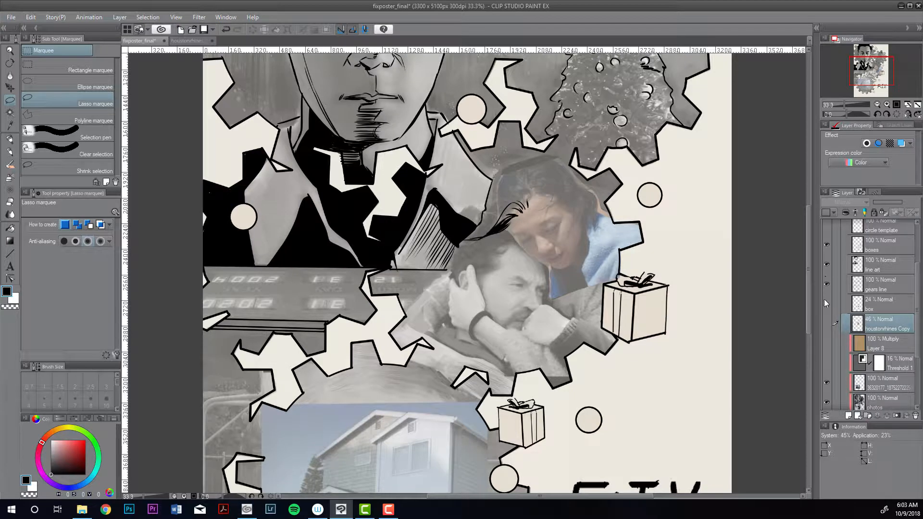
click(825, 323)
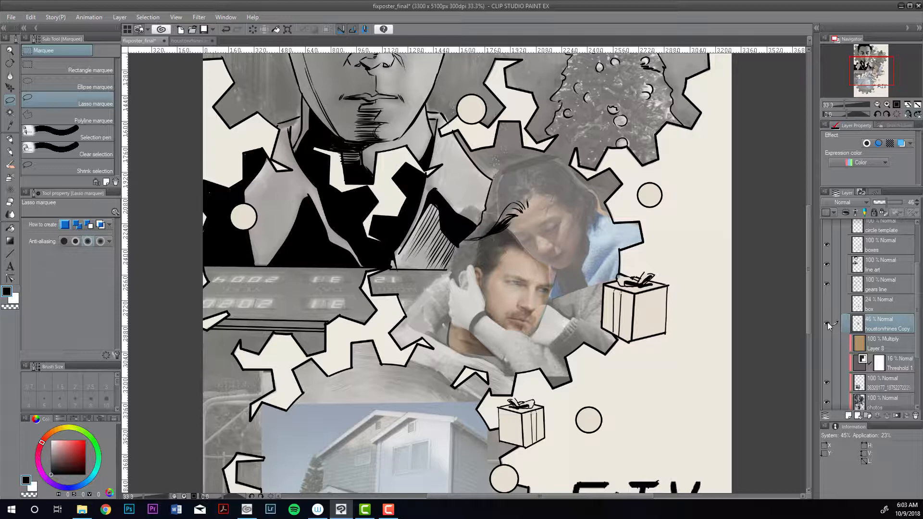
click(825, 323)
click(826, 323)
click(827, 324)
click(827, 324)
- Move the new man's layer directly above the photos layer, under the house photo, and clip it to the layer below
drag(916, 274, 917, 283)
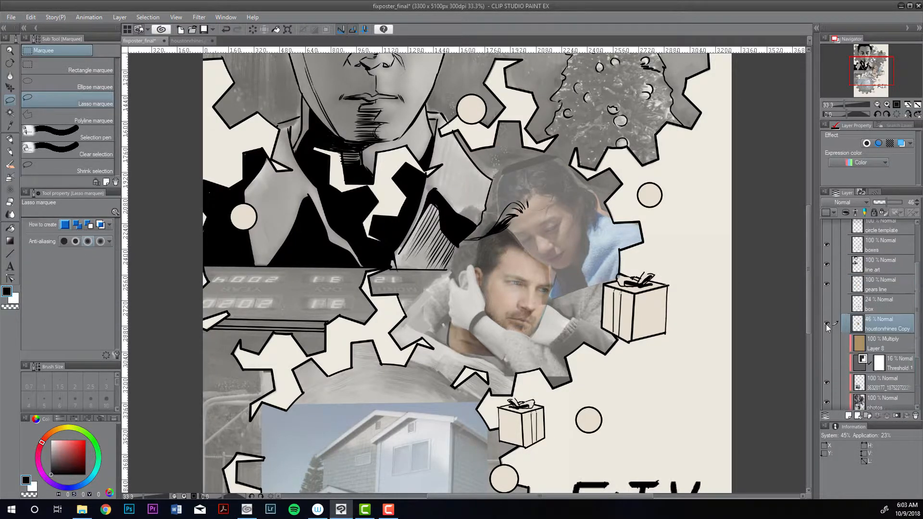
drag(917, 283, 917, 302)
drag(859, 273, 859, 343)
drag(859, 289, 873, 327)
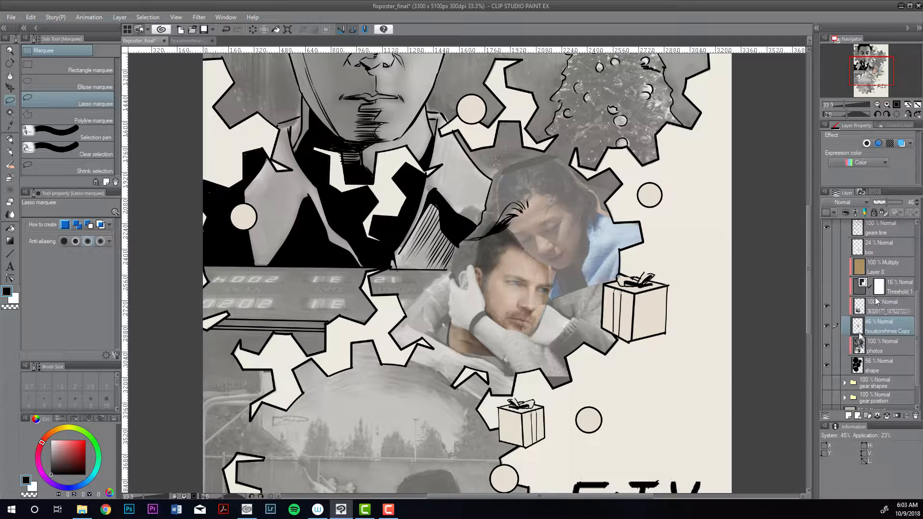
click(846, 213)
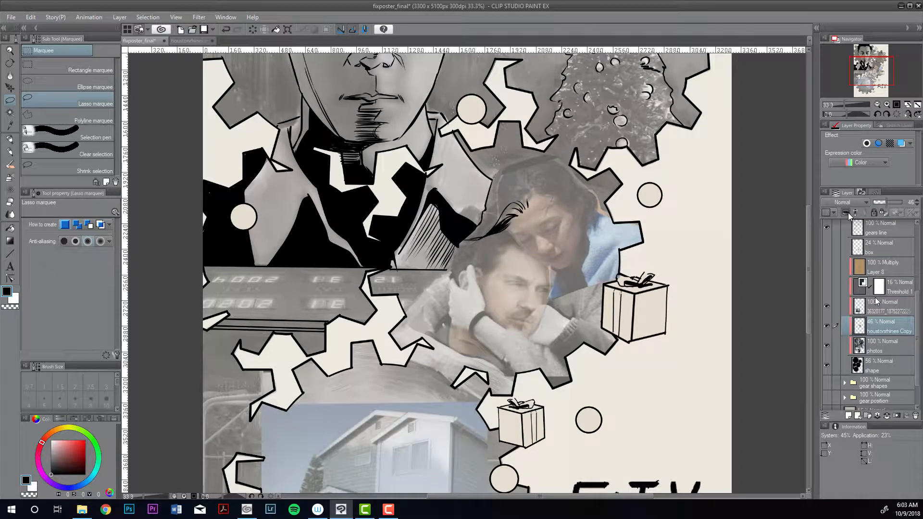
click(847, 213)
click(847, 213)
- Raise the new man's layer opacity to 100%
click(873, 345)
click(873, 326)
drag(896, 206, 903, 202)
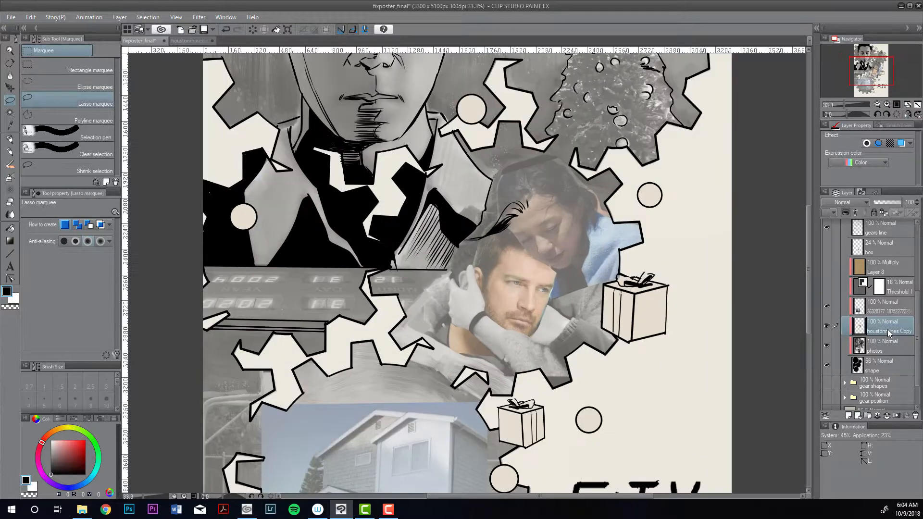
- Move the man's layer above the Multiply layer, Layer 8, with its clipping removed
click(877, 105)
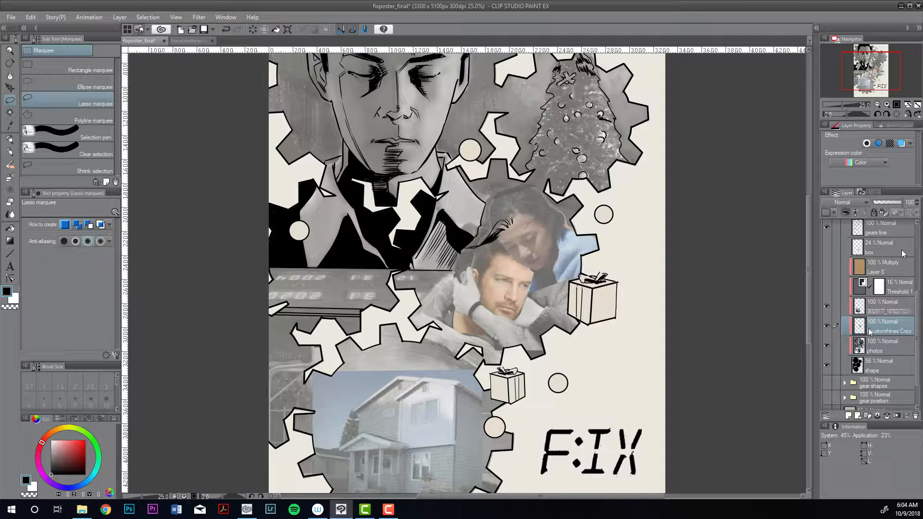
drag(869, 331, 868, 262)
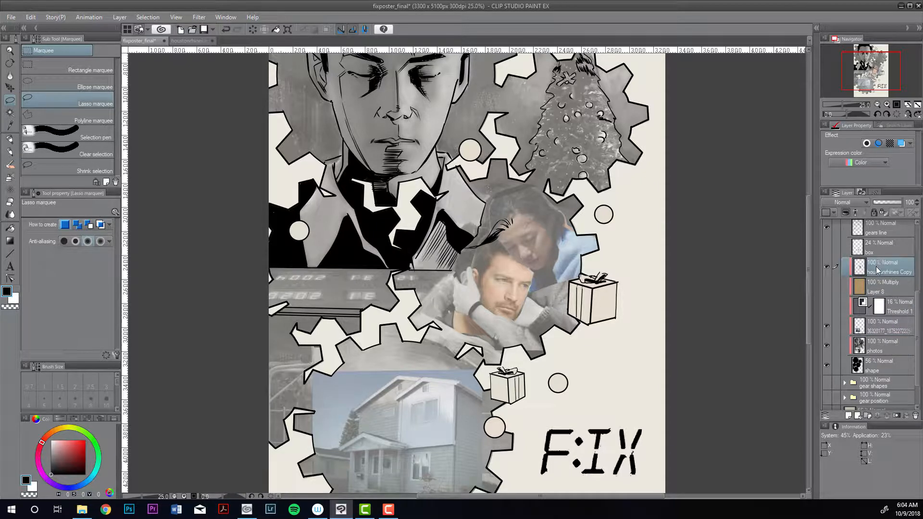
key(ctrl+z)
key(ctrl+y)
key(ctrl+z)
drag(865, 326, 866, 278)
key(ctrl+z)
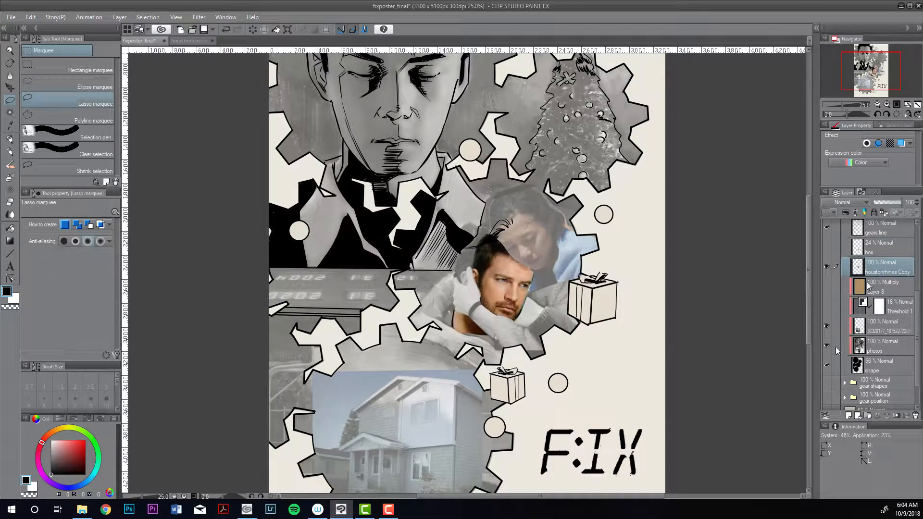
- Add a Level Correction layer above the man's photo and clip it to that photo
click(120, 17)
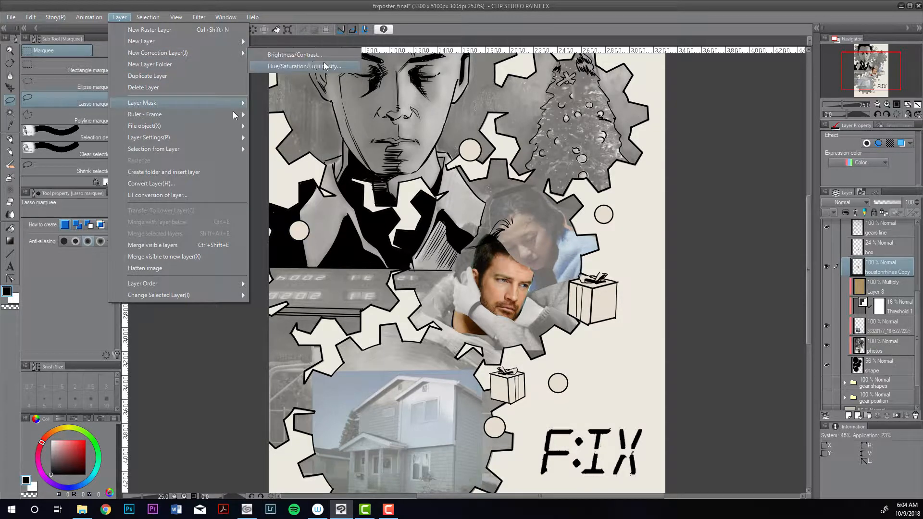
click(331, 108)
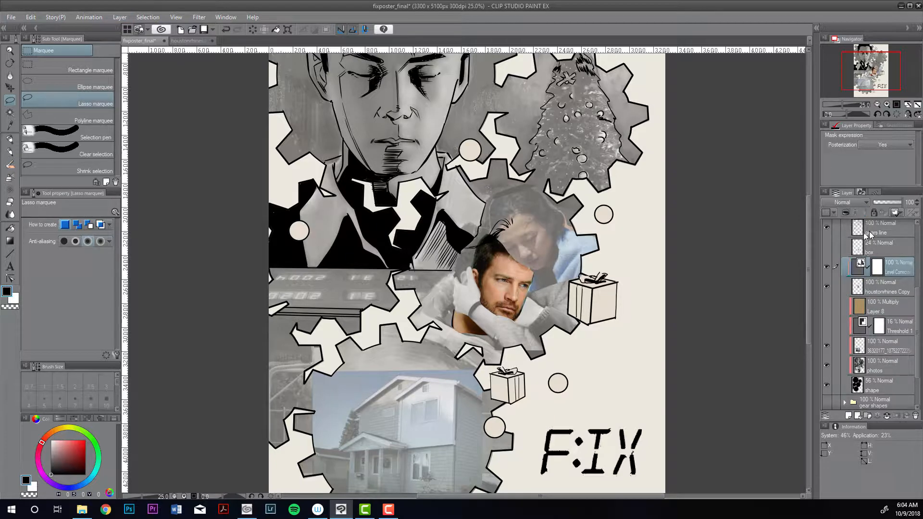
click(877, 270)
- Soften the man's contrast in the Level Correction by raising the output black point, lowering the output white point slightly, and nudging the input midtones
double_click(861, 271)
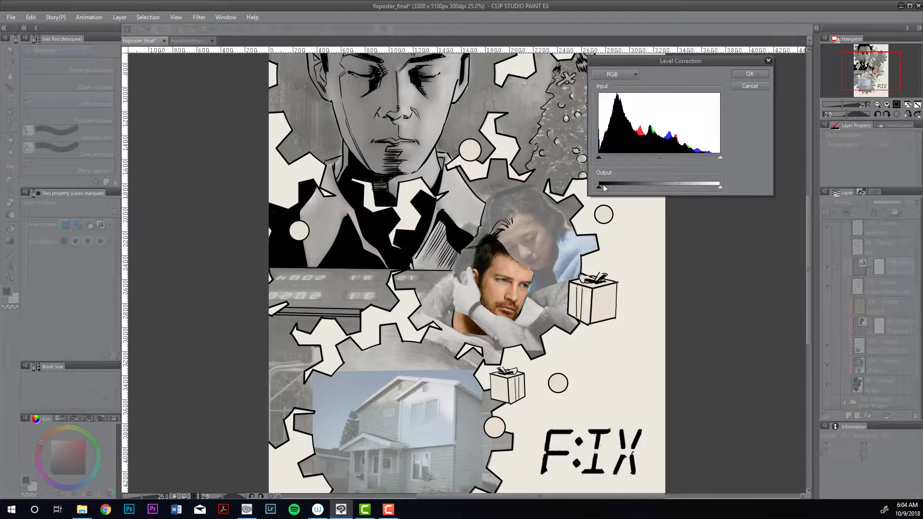
drag(600, 186, 614, 187)
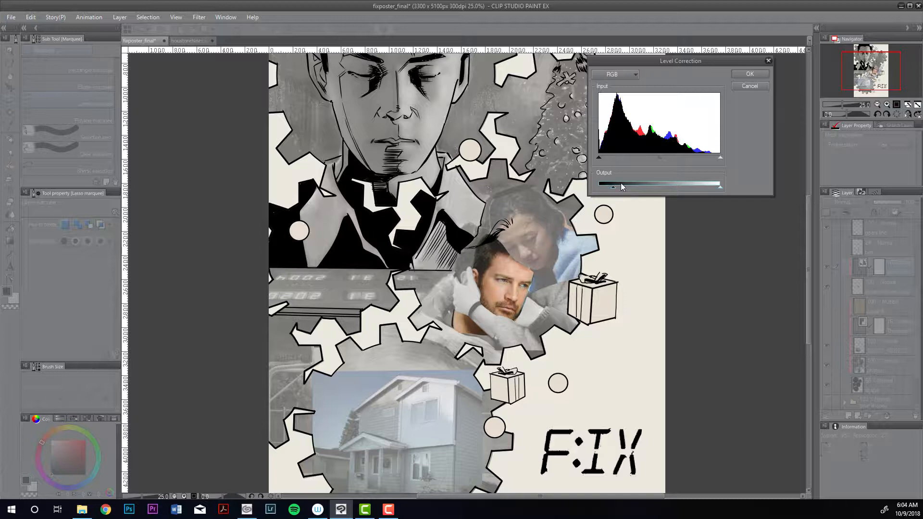
drag(714, 187, 711, 189)
drag(659, 158, 659, 157)
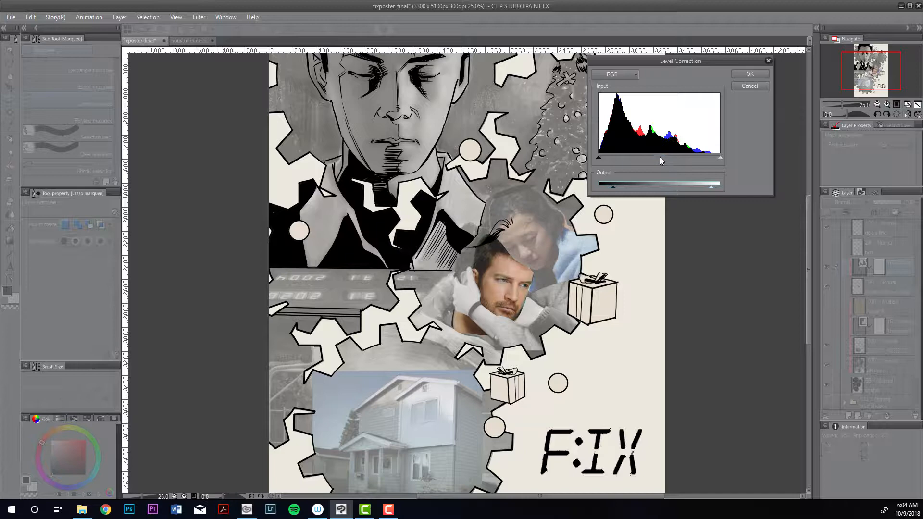
drag(665, 157, 665, 158)
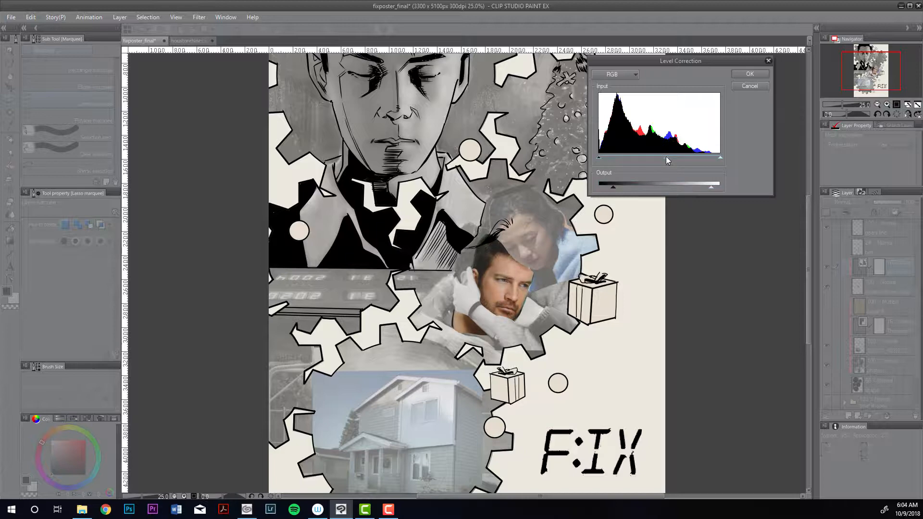
click(750, 73)
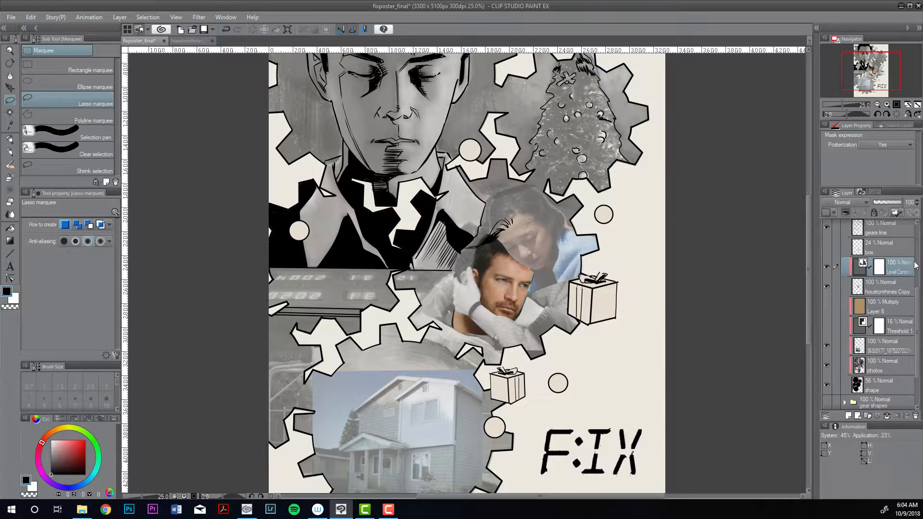
- Compare the man with and without the level correction, and merge the correction into his layer
click(826, 267)
click(827, 267)
click(826, 267)
click(827, 267)
click(826, 268)
click(826, 268)
key(ctrl+e)
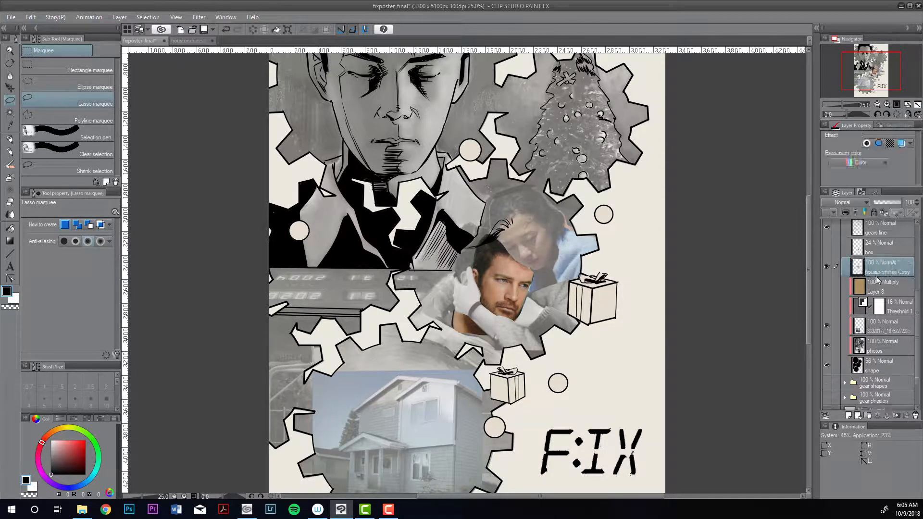
- Move the corrected man's layer back directly above the photos layer, clip it to the layer below, and merge it into photos
drag(881, 275, 886, 330)
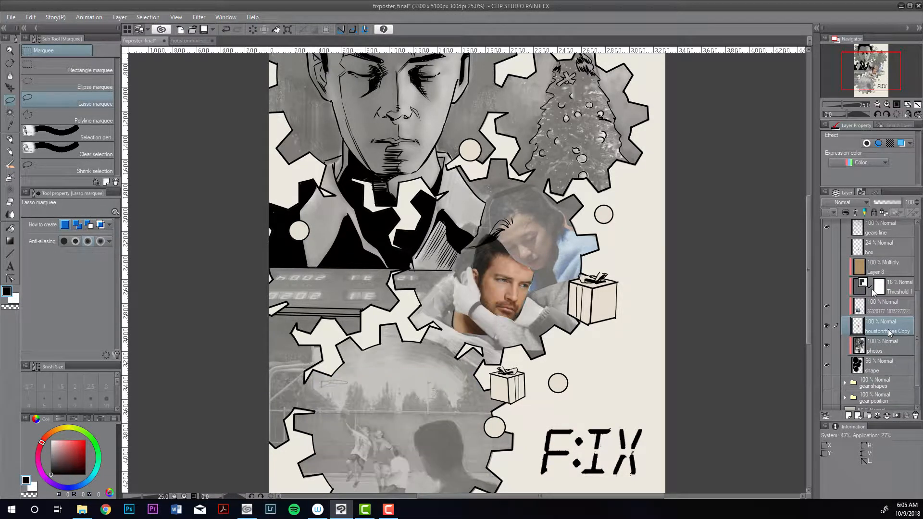
click(845, 213)
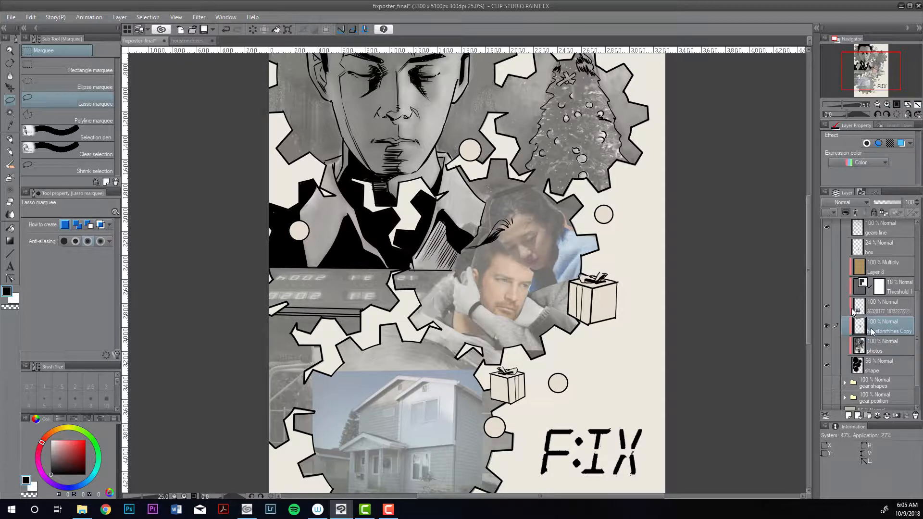
key(ctrl+e)
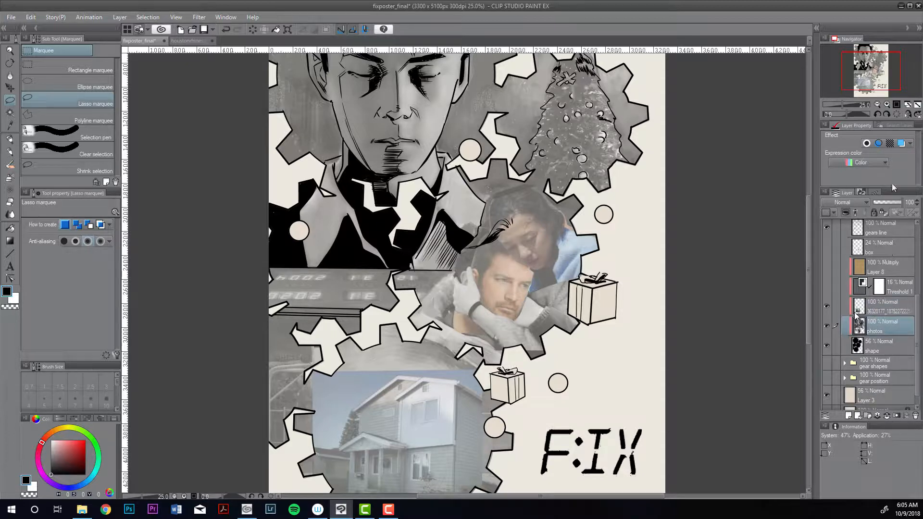
- Merge the house photo layer into the photos layer, and show the Threshold 1 layer over the combined photos
click(877, 105)
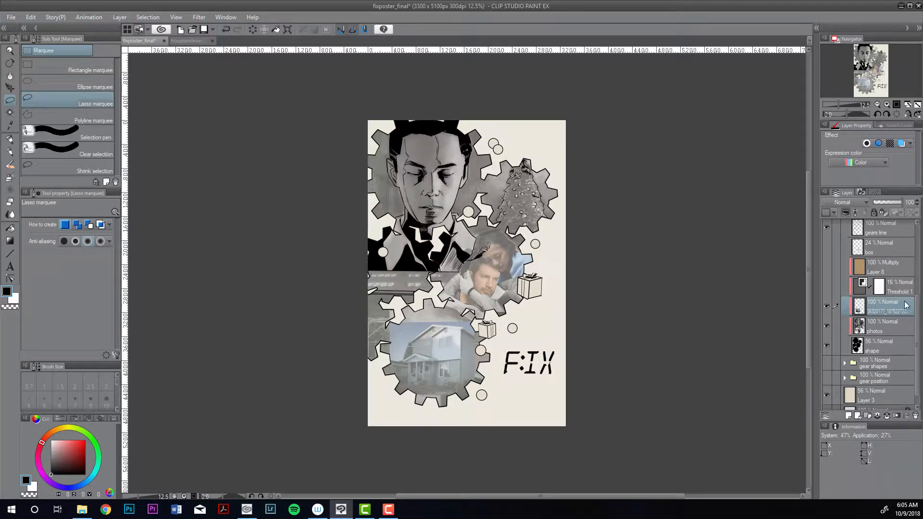
key(ctrl+e)
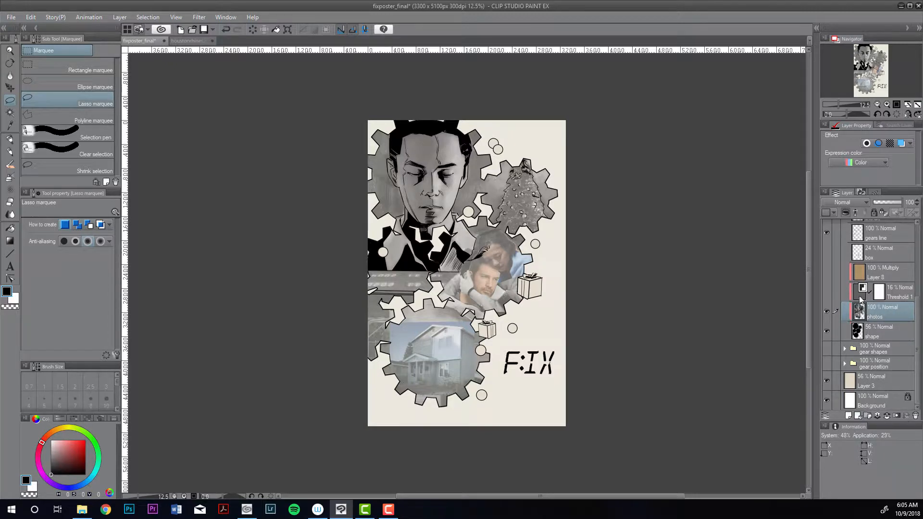
click(828, 291)
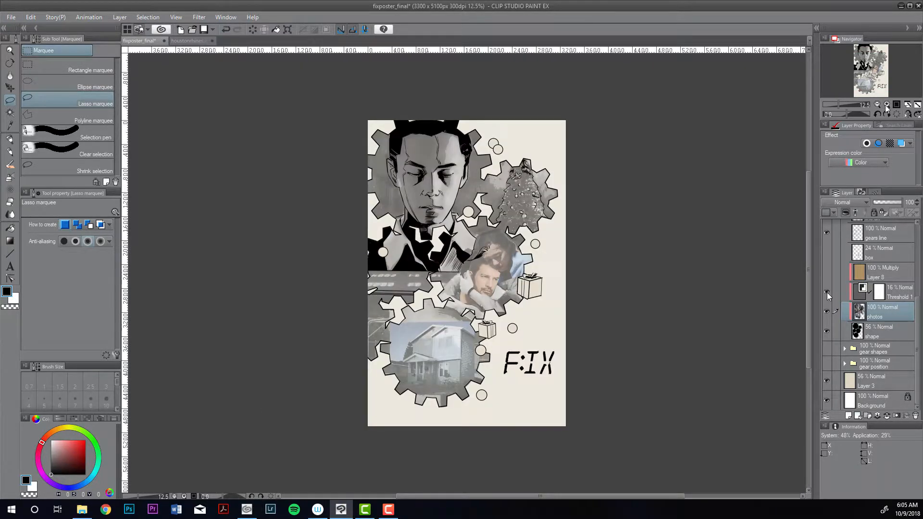
key(ctrl+plus)
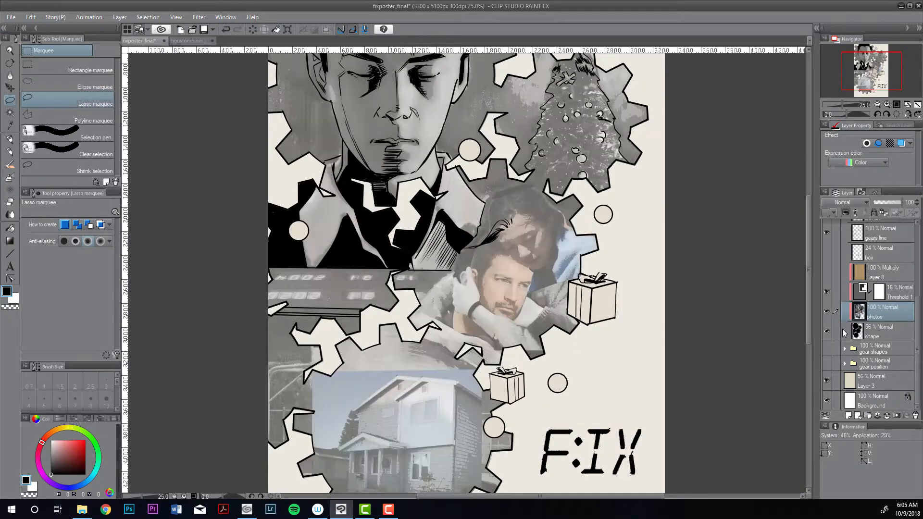
- Hide the Threshold 1 layer and compare the couple's gear with the photos layer off and on
click(827, 292)
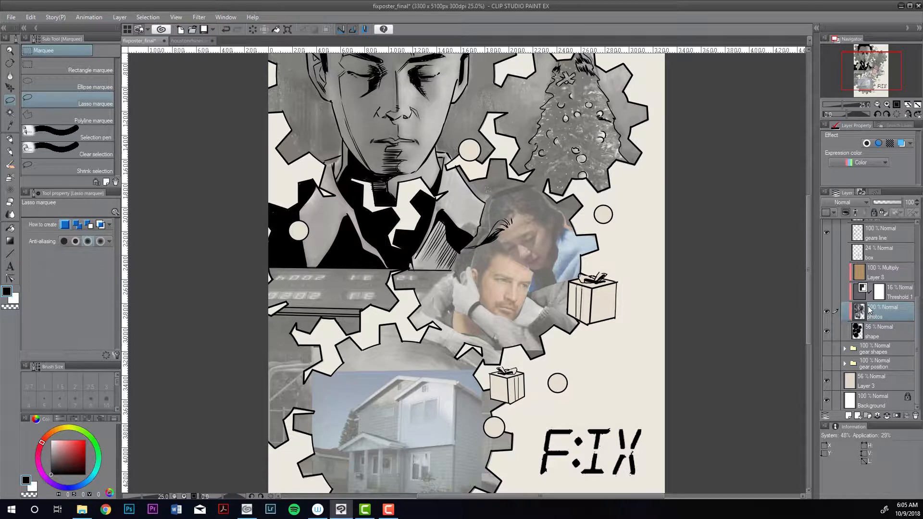
click(886, 104)
click(877, 105)
click(887, 104)
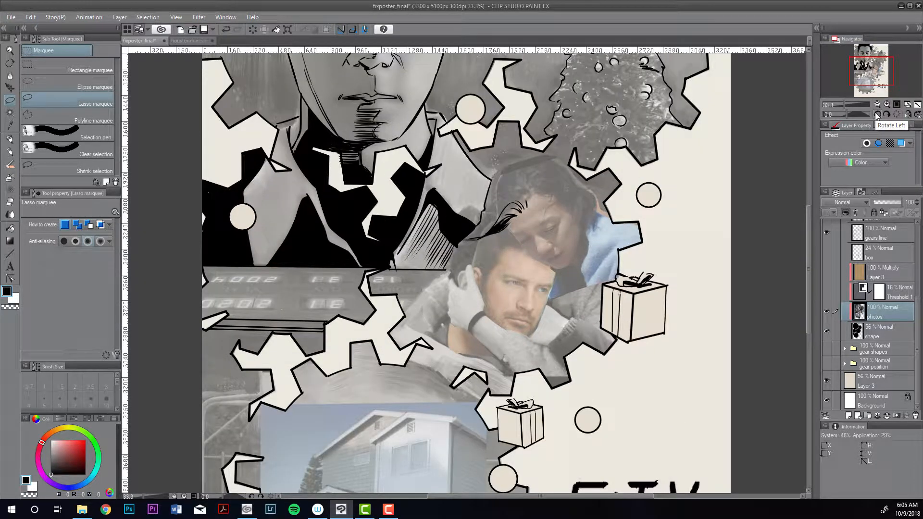
click(826, 312)
click(826, 312)
- Choose the Oil paint brush, restore the shape layer's opacity to 100%, and make that layer active
key(p)
key(m)
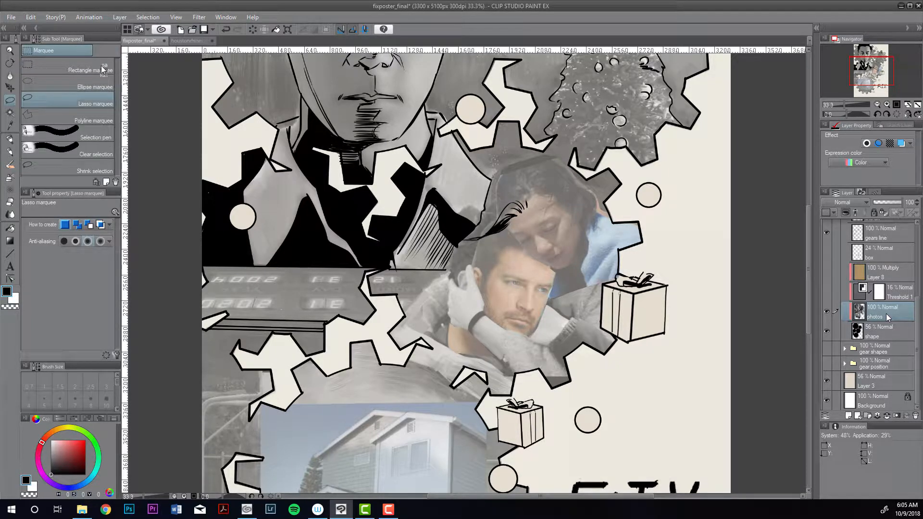
key(b)
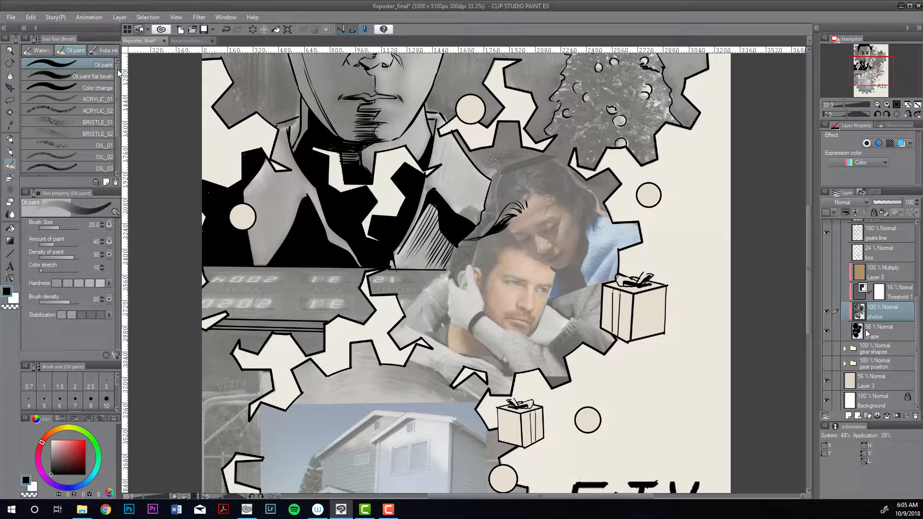
click(867, 333)
key(ctrl+z)
key(ctrl+z)
click(867, 333)
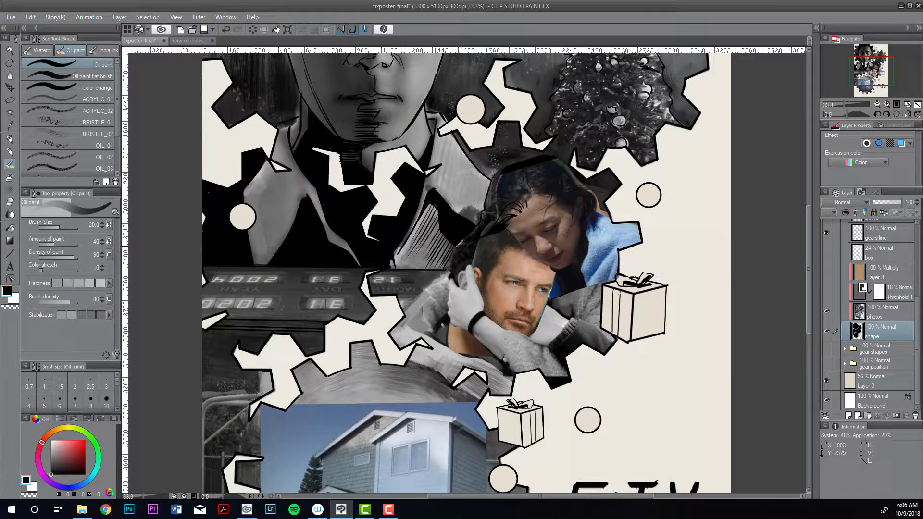
alt+click(476, 214)
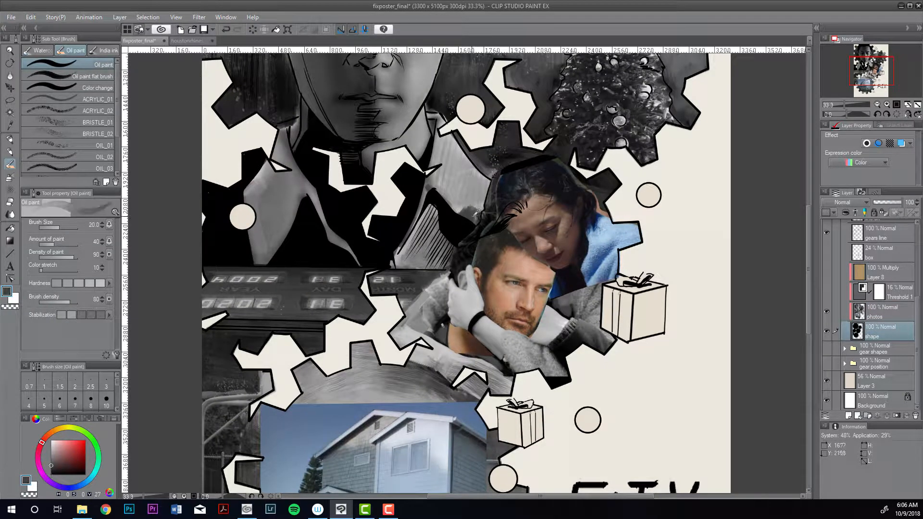
alt+click(460, 243)
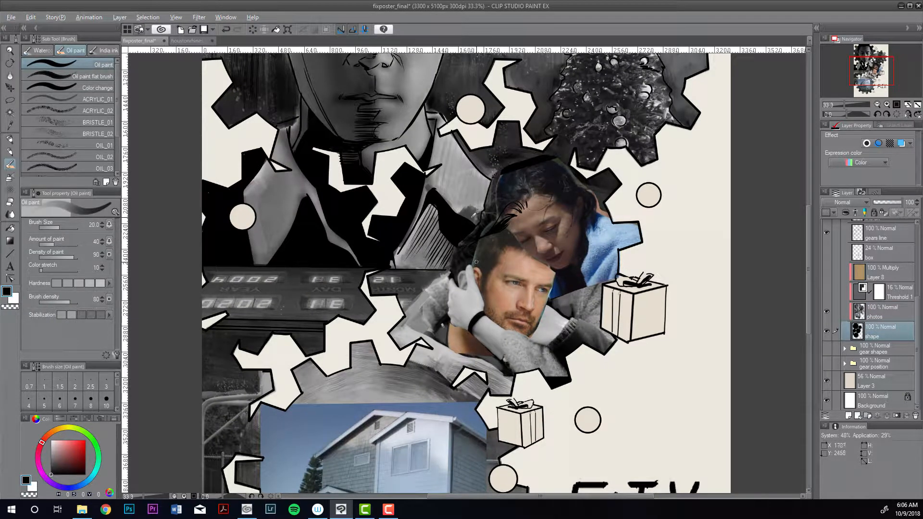
alt+click(483, 241)
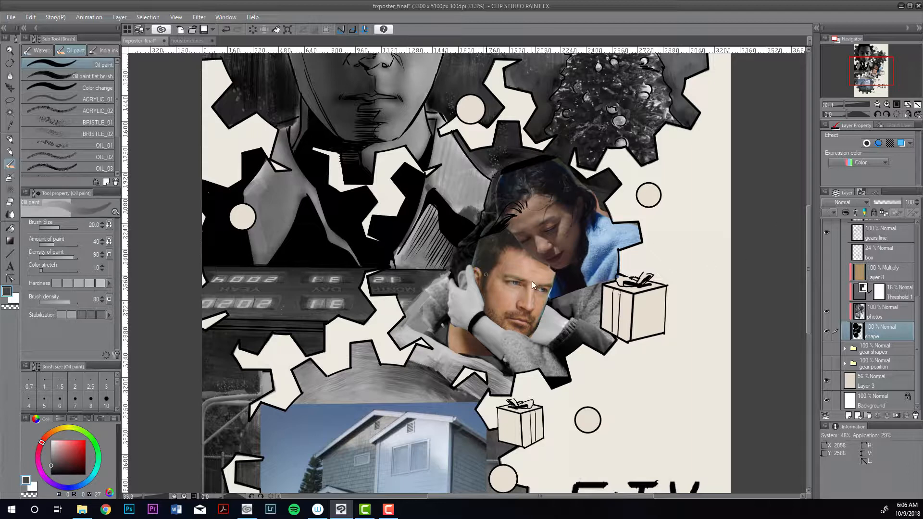
key(ctrl+z)
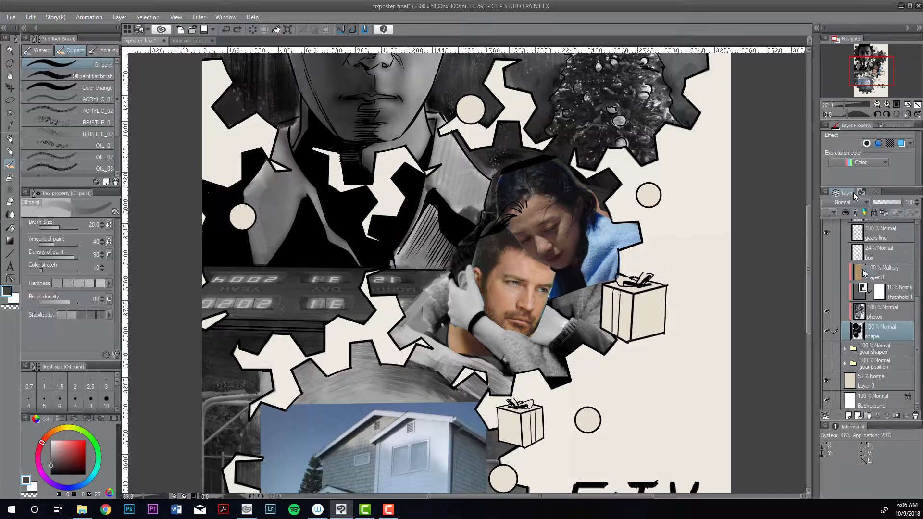
- Make the photos layer active and sample the dark tone beside the man's hair for painting
click(860, 192)
click(836, 194)
click(861, 193)
click(836, 193)
click(873, 312)
click(866, 322)
click(873, 313)
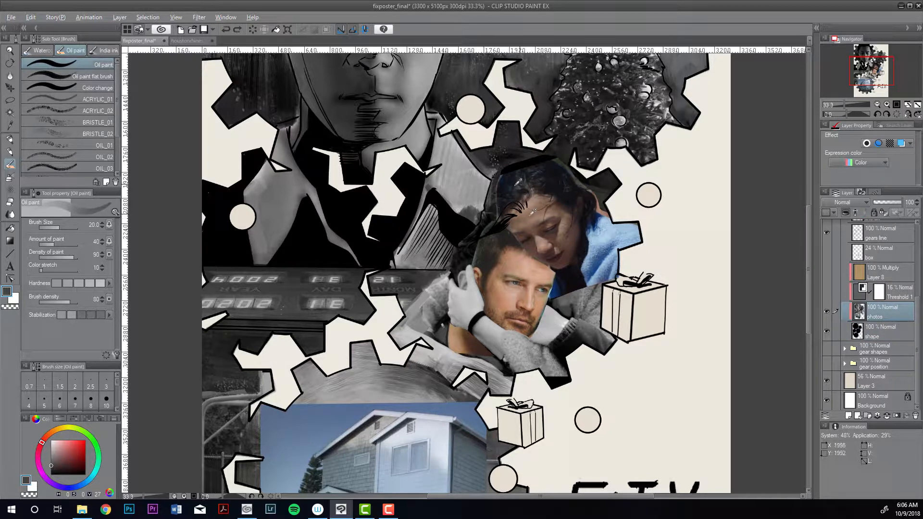
alt+click(473, 234)
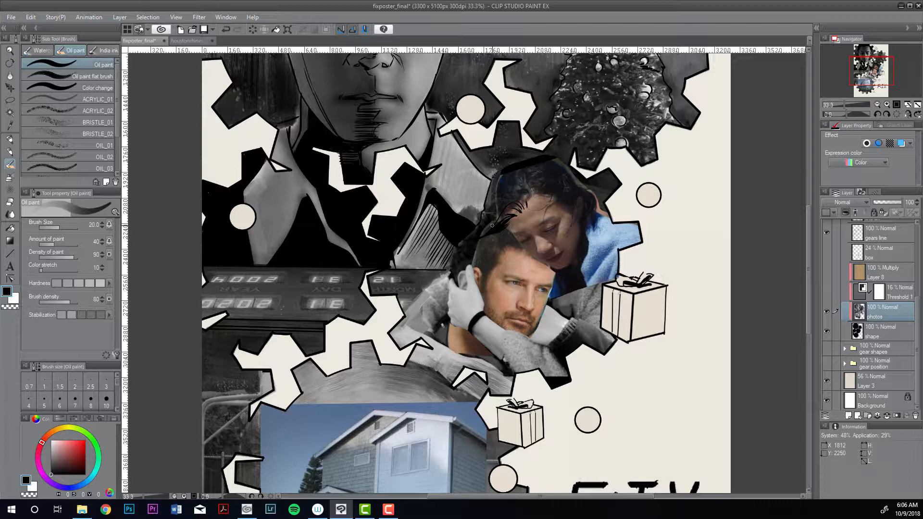
- Hide the circle template, boxes, line art and gears line layers, and check what the photos layer contains
scroll(914, 290, up, 1)
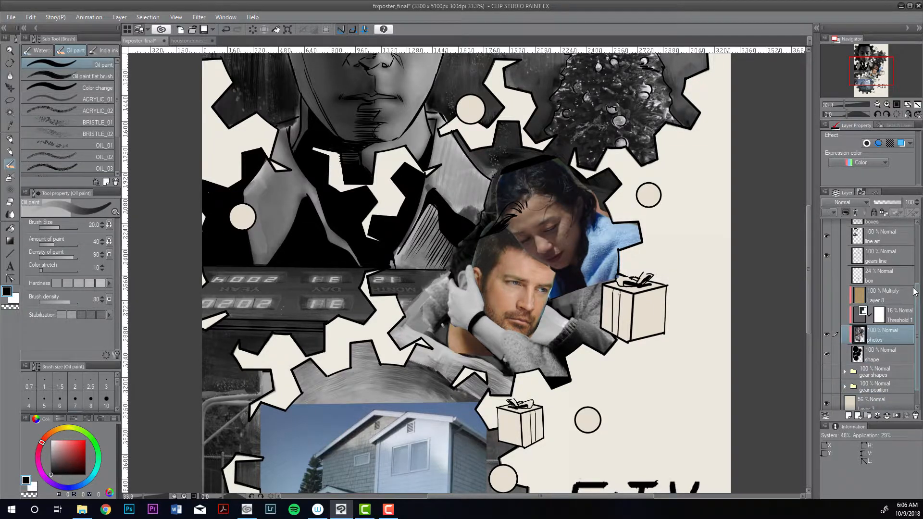
click(827, 256)
click(827, 256)
scroll(868, 275, up, 2)
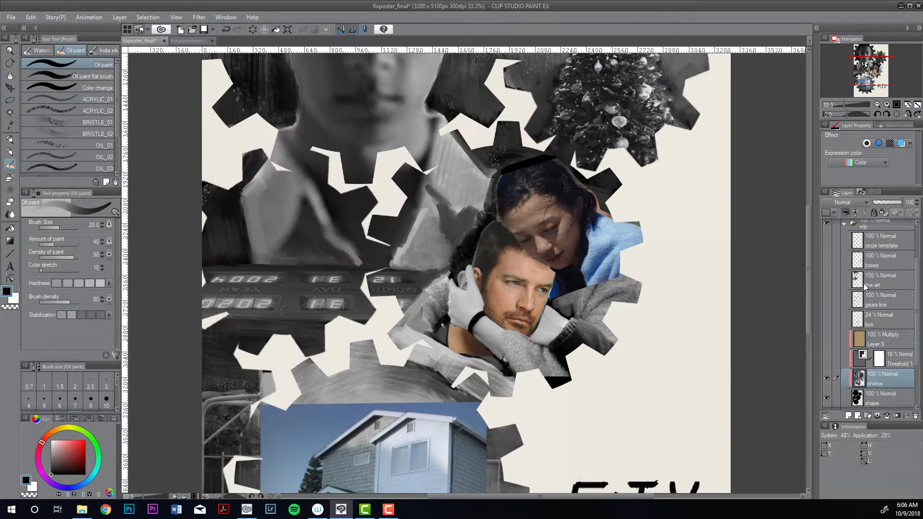
click(827, 378)
click(827, 378)
click(827, 378)
click(827, 378)
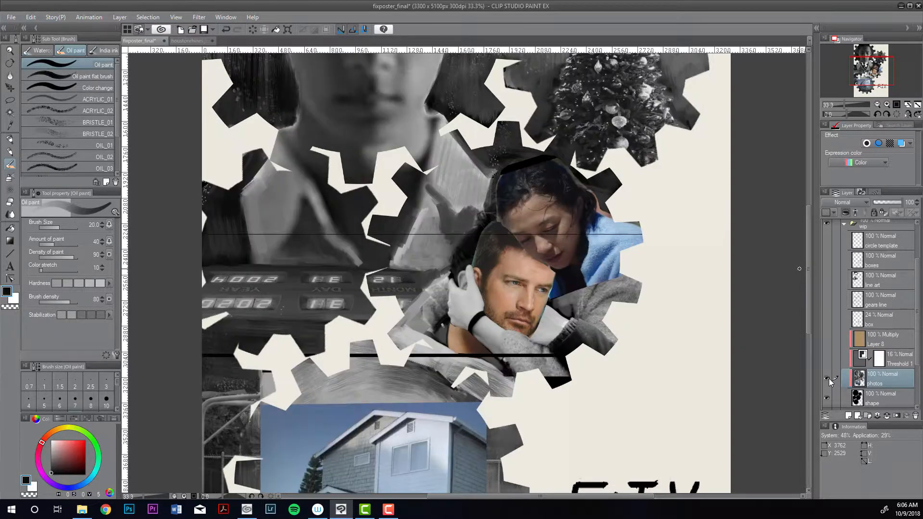
- Paint sampled dark grey over the leftover hair between the man's head and the raised hand
alt+click(458, 254)
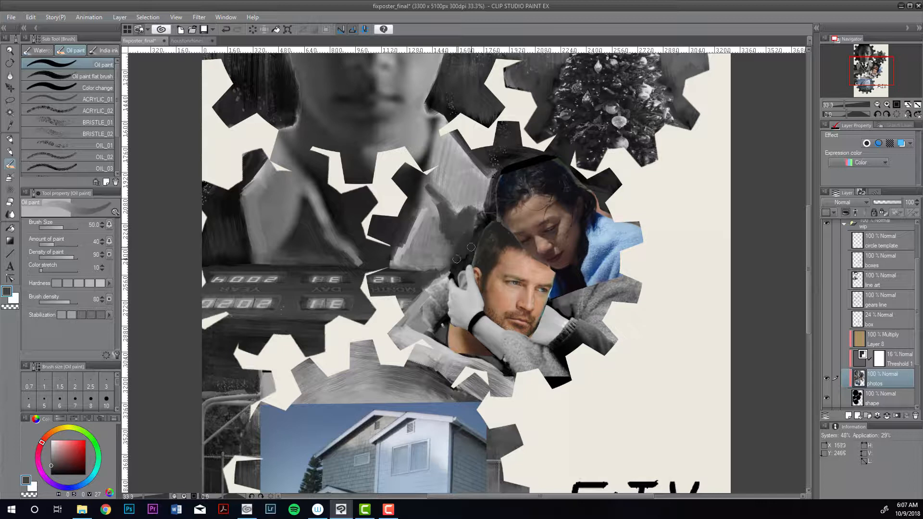
key(bracketleft)
key(bracketleft)
drag(457, 263, 463, 277)
key(bracketright)
key(bracketright)
key(bracketright)
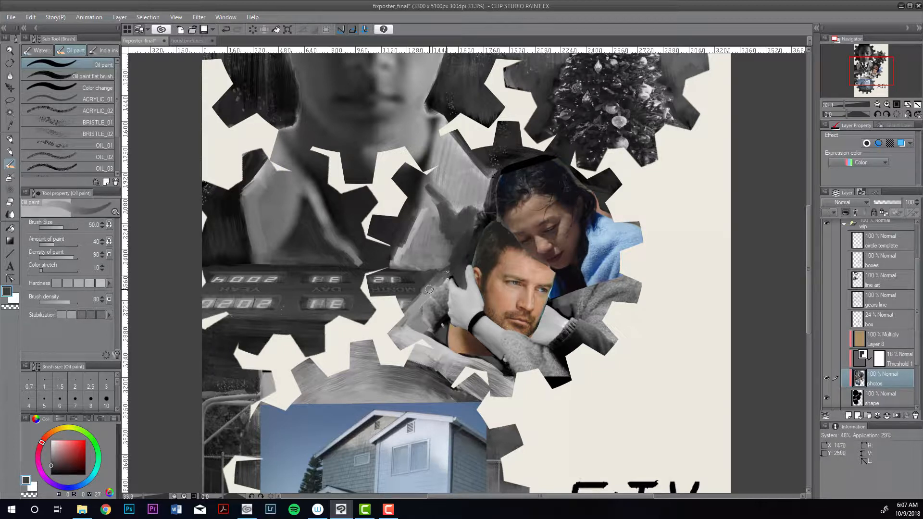
- Paint sampled greys over the photo background between the hand and the MONTH display to blend the edge
alt+click(453, 272)
alt+click(429, 274)
alt+click(423, 275)
mouse_move(438, 280)
mouse_down()
mouse_move(429, 290)
mouse_move(441, 289)
mouse_move(429, 291)
mouse_up()
alt+click(455, 249)
key(bracketleft)
key(bracketleft)
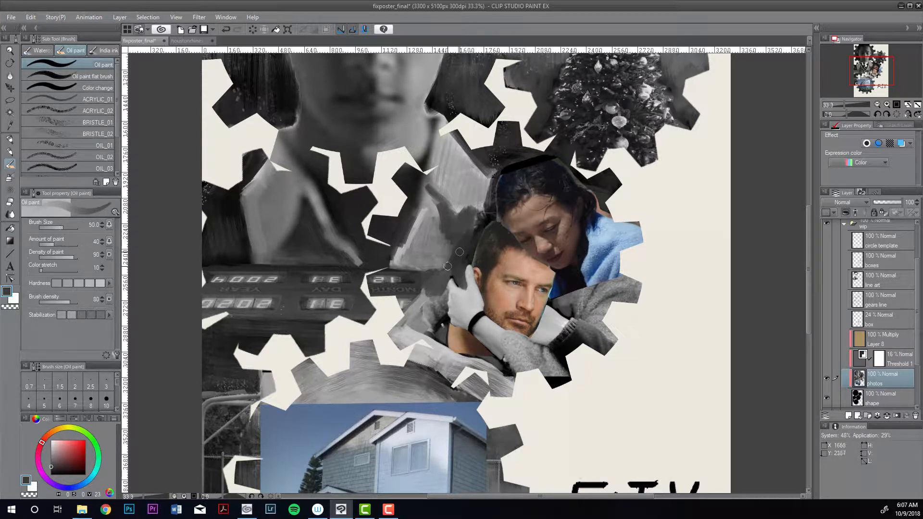
- Extend the sampled grey down to the upper edge of the grey sweater beside the MONTH display
key(bracketright)
key(bracketright)
key(bracketleft)
key(bracketright)
key(bracketright)
mouse_move(421, 288)
mouse_down()
mouse_move(423, 299)
mouse_move(420, 289)
mouse_up()
alt+click(423, 301)
alt+click(419, 293)
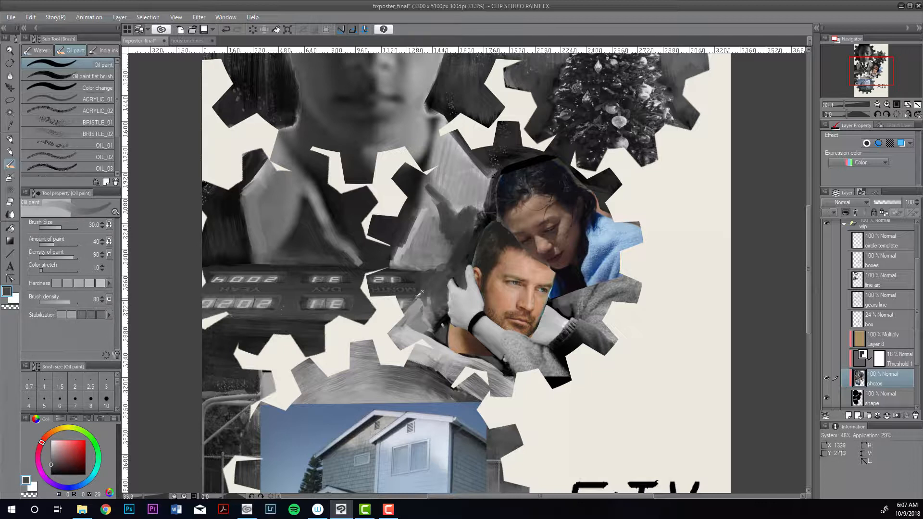
- Paint sampled dark greys over the upper part of the sweater sleeve beside the raised hand, with brush size 50
alt+click(406, 305)
alt+click(406, 308)
key(bracketleft)
key(bracketleft)
key(bracketleft)
key(bracketright)
key(bracketright)
key(bracketright)
key(bracketright)
key(bracketright)
mouse_move(422, 297)
mouse_down()
mouse_move(451, 286)
mouse_move(445, 318)
mouse_move(497, 249)
mouse_move(435, 316)
mouse_up()
alt+click(438, 317)
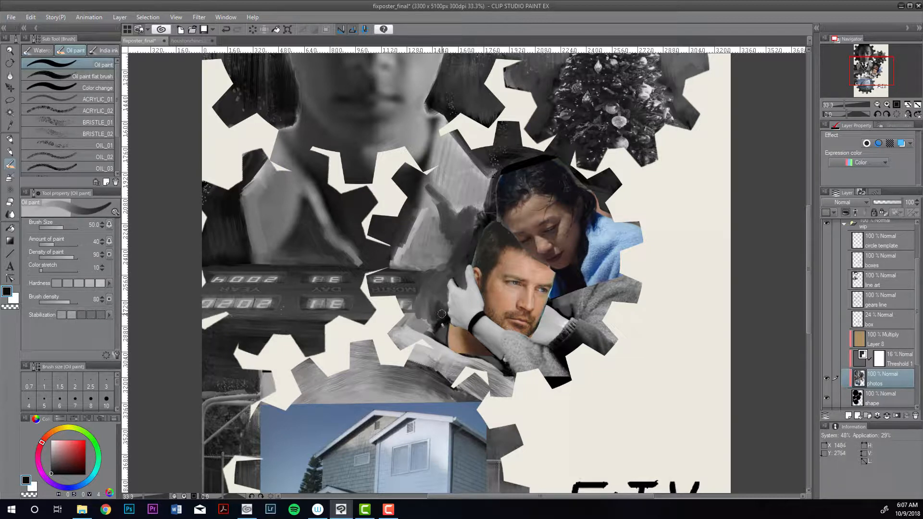
alt+click(438, 317)
alt+click(437, 296)
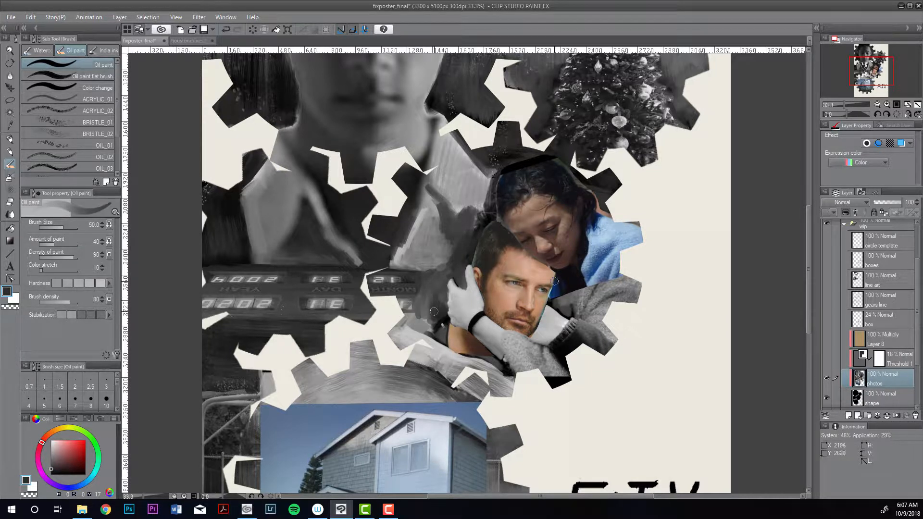
- Cover the rest of the sweater shoulder and its gear tooth with sampled dark grey, undoing unwanted strokes
alt+click(434, 309)
mouse_move(434, 311)
mouse_down()
mouse_move(474, 300)
mouse_move(387, 323)
mouse_move(422, 322)
mouse_move(423, 315)
mouse_move(397, 327)
mouse_move(437, 322)
mouse_move(423, 315)
mouse_move(443, 325)
mouse_move(423, 314)
mouse_move(434, 331)
mouse_move(420, 332)
mouse_move(510, 298)
mouse_move(422, 334)
mouse_move(388, 332)
mouse_move(401, 338)
mouse_move(396, 348)
mouse_move(432, 345)
mouse_move(407, 345)
mouse_up()
alt+click(435, 311)
alt+click(425, 315)
alt+click(421, 329)
key(ctrl+z)
alt+click(416, 336)
mouse_move(416, 339)
mouse_down()
mouse_move(421, 356)
mouse_move(440, 350)
mouse_move(440, 360)
mouse_up()
key(ctrl+z)
alt+click(439, 327)
mouse_move(438, 328)
mouse_down()
mouse_move(428, 340)
mouse_move(445, 365)
mouse_up()
alt+click(438, 327)
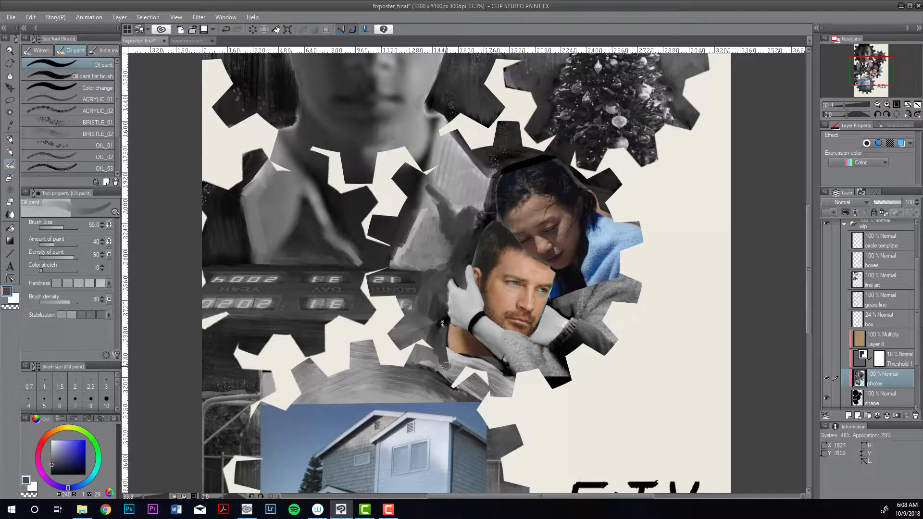
- Paint sampled dark tones over the light sweater below the man's neck, down to the gear's lower edge
alt+click(468, 329)
key(bracketleft)
key(bracketleft)
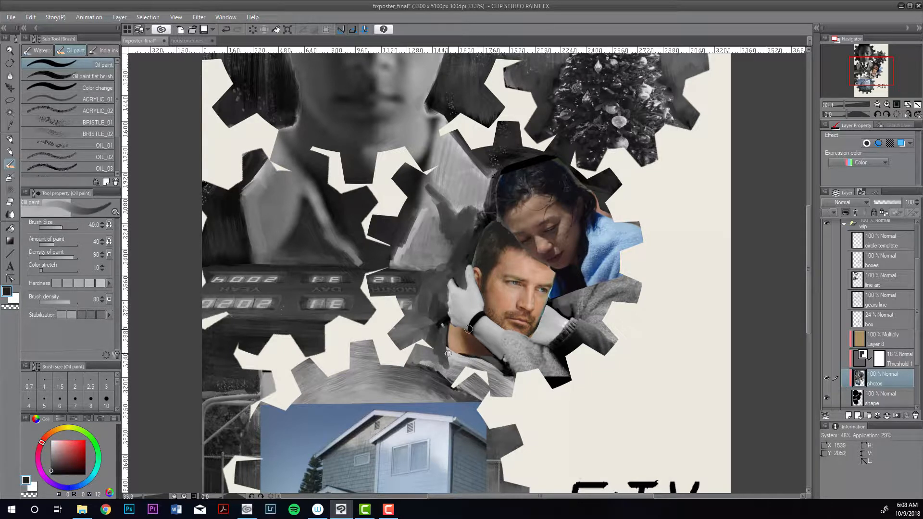
drag(448, 354, 458, 362)
key(bracketright)
key(bracketright)
mouse_move(488, 374)
mouse_down()
mouse_move(510, 382)
mouse_move(507, 370)
mouse_move(503, 390)
mouse_move(504, 374)
mouse_move(494, 385)
mouse_move(439, 347)
mouse_move(490, 365)
mouse_move(470, 363)
mouse_move(482, 362)
mouse_up()
alt+click(509, 372)
alt+click(441, 329)
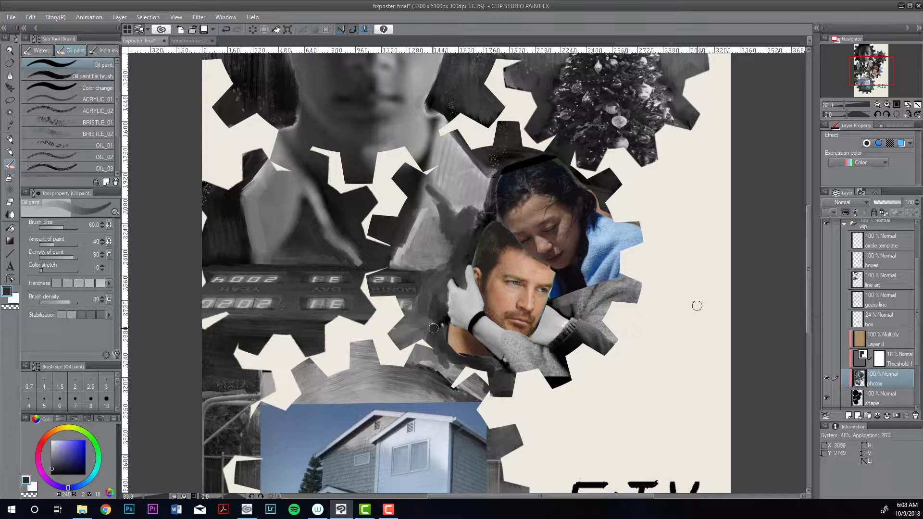
- Repaint the hand and cuff beside the man's chin with sampled light and dark tones, adjusting the brush size
alt+click(556, 323)
alt+click(560, 320)
alt+click(567, 323)
key(bracketleft)
key(bracketleft)
key(bracketleft)
key(bracketleft)
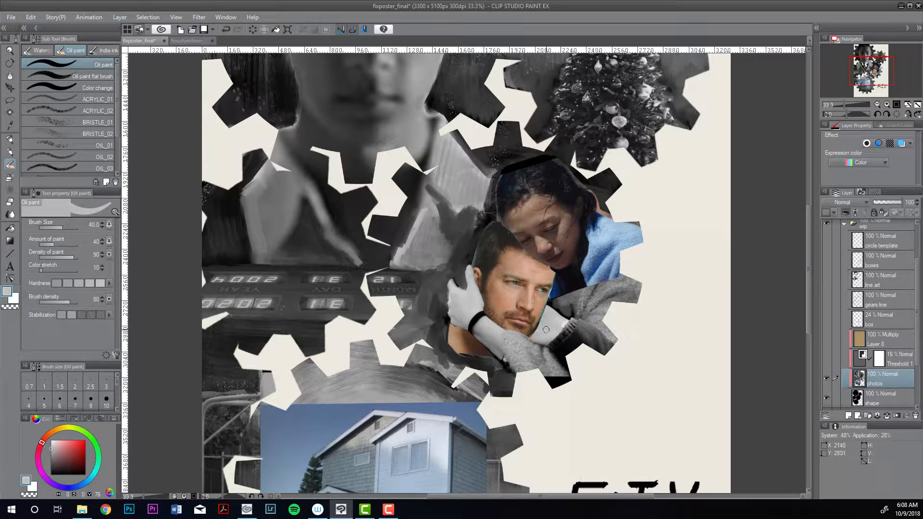
key(bracketright)
key(bracketright)
key(bracketleft)
key(bracketleft)
key(bracketleft)
key(bracketleft)
key(bracketleft)
key(bracketleft)
key(bracketleft)
key(bracketleft)
key(bracketright)
key(bracketright)
key(bracketright)
key(bracketright)
key(bracketright)
key(bracketright)
key(bracketleft)
key(bracketleft)
key(bracketleft)
key(bracketleft)
key(bracketleft)
alt+click(549, 316)
mouse_move(549, 302)
mouse_down()
mouse_move(543, 316)
mouse_move(551, 317)
mouse_up()
key(bracketright)
key(bracketright)
key(bracketright)
key(bracketleft)
key(bracketright)
key(bracketright)
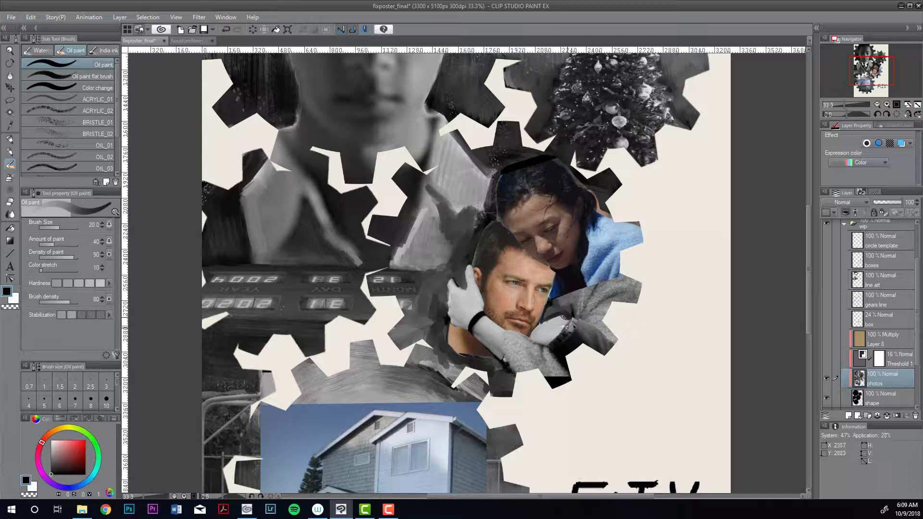
key(bracketleft)
- Paint sampled dark purple over the grey sleeve's upper edge below the woman's chin, with brush size 70
alt+click(574, 284)
key(bracketright)
key(bracketright)
key(bracketright)
key(bracketright)
key(bracketright)
key(bracketright)
key(bracketright)
alt+click(566, 294)
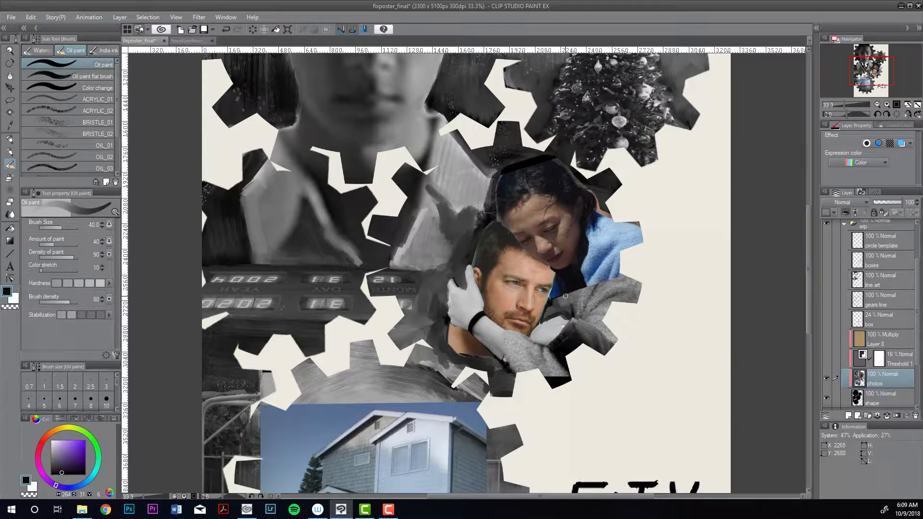
mouse_move(566, 293)
mouse_down()
mouse_move(583, 290)
mouse_move(575, 313)
mouse_move(573, 298)
mouse_move(576, 313)
mouse_up()
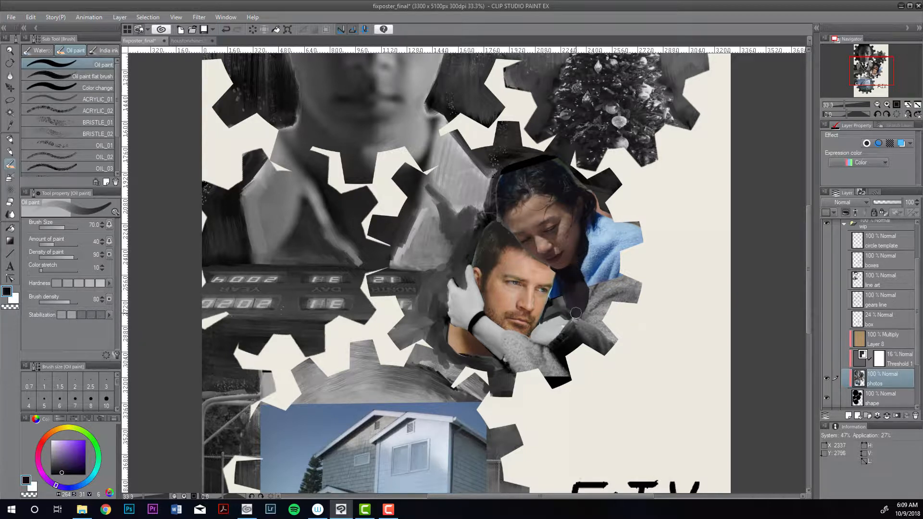
- Fill the area between the man's jaw and the grey sleeve with sampled dark blue, using brush size 30
alt+click(557, 292)
key(bracketleft)
key(bracketleft)
key(bracketleft)
key(bracketleft)
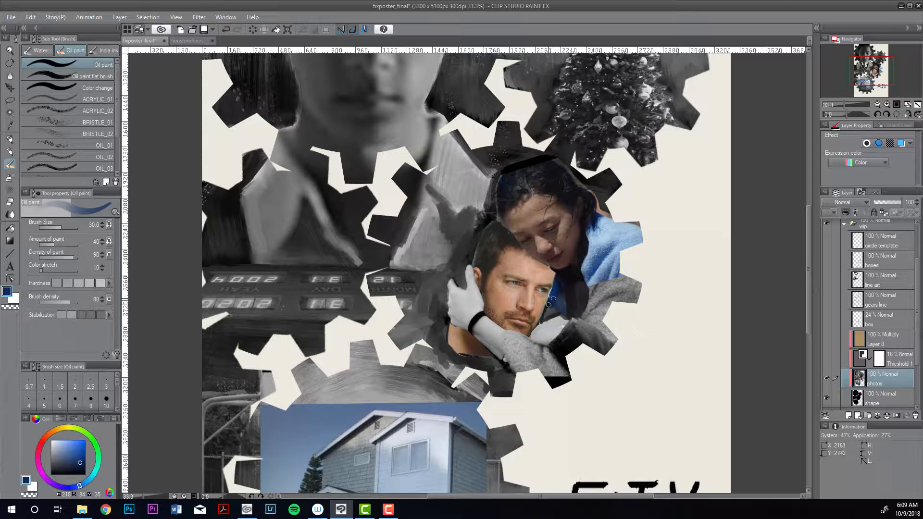
alt+click(548, 308)
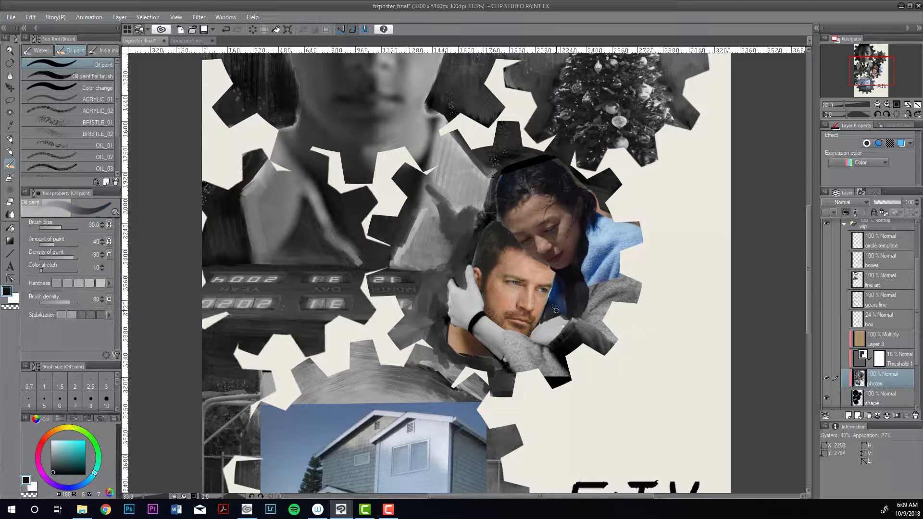
alt+click(554, 308)
alt+click(564, 309)
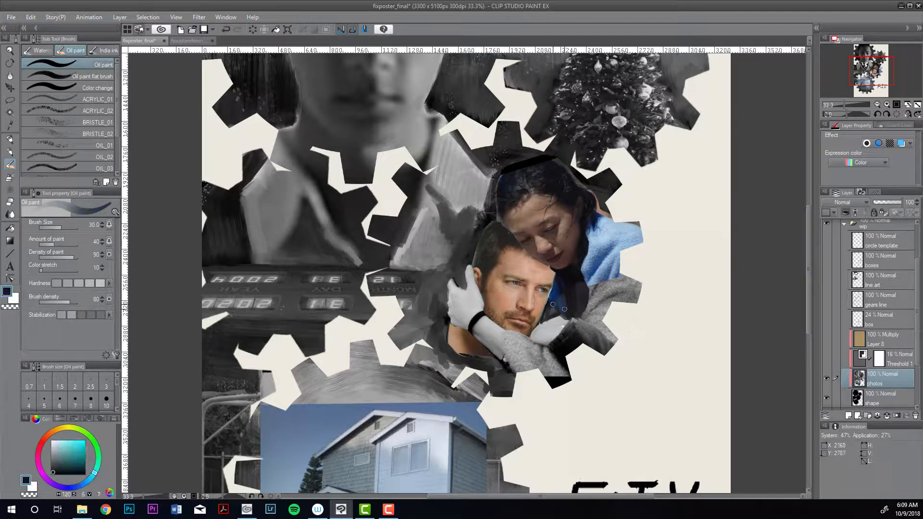
- Paint sampled blues over the grey sleeve below the woman's blue sweater, using brush size 50
alt+click(584, 275)
alt+click(597, 276)
alt+click(597, 292)
key(bracketright)
key(bracketright)
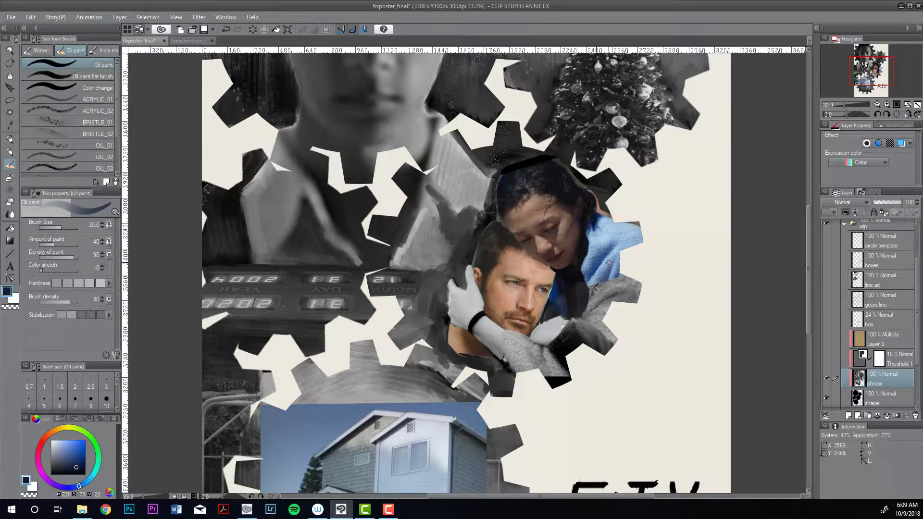
mouse_move(597, 290)
mouse_down()
mouse_move(586, 312)
mouse_move(611, 306)
mouse_move(618, 267)
mouse_move(612, 297)
mouse_up()
alt+click(592, 286)
alt+click(605, 279)
alt+click(605, 277)
alt+click(590, 293)
alt+click(612, 293)
alt+click(618, 266)
alt+click(617, 269)
alt+click(614, 289)
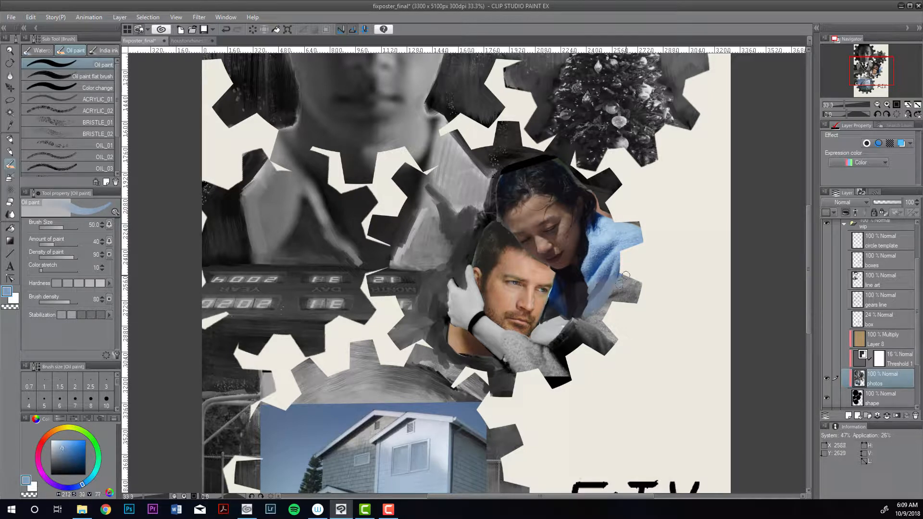
- Add sampled deeper blue strokes on the gear tooth below the blue sweater with a smaller brush
alt+click(616, 272)
alt+click(599, 264)
key(bracketleft)
key(bracketleft)
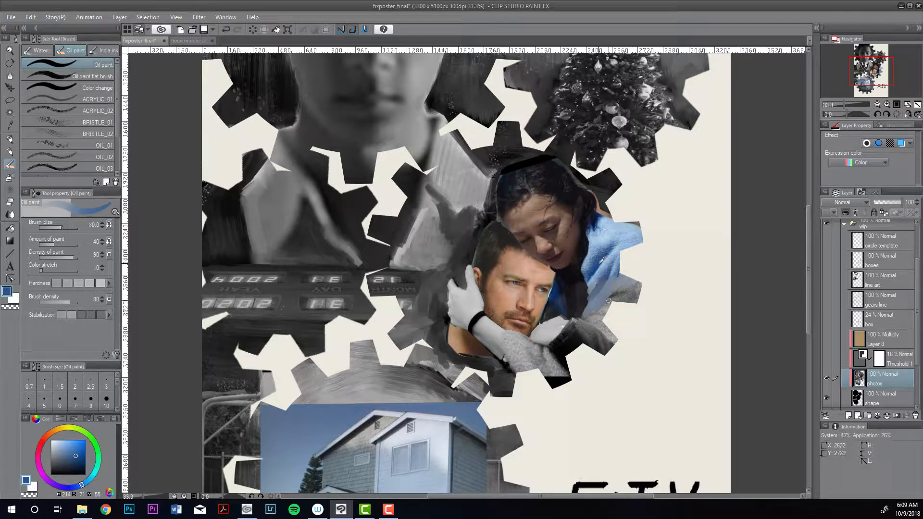
drag(619, 292, 601, 300)
- Paint sampled dark grey over the gear area beside the man's raised hand, using brush size 40
key(bracketleft)
alt+click(441, 330)
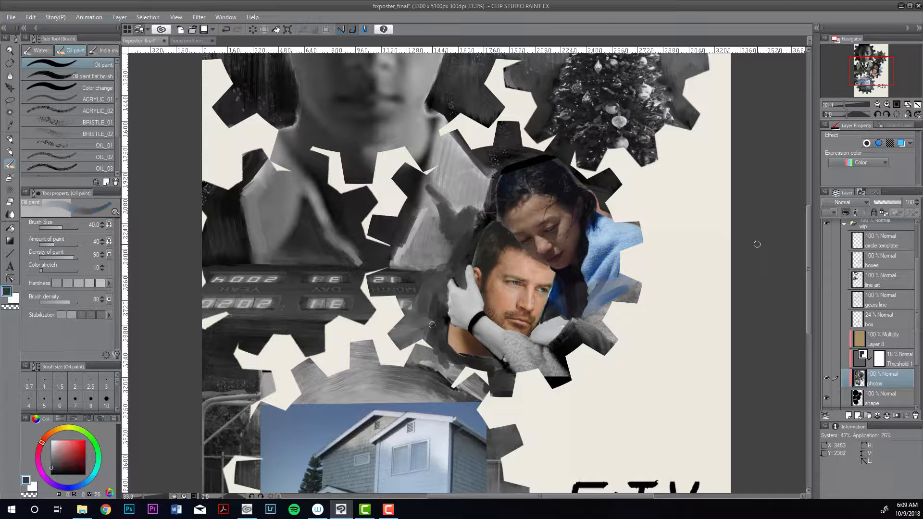
drag(429, 340, 443, 308)
alt+click(442, 314)
- Duplicate the photos layer and place both versions above Layer 8 with the duplicate hidden
click(916, 106)
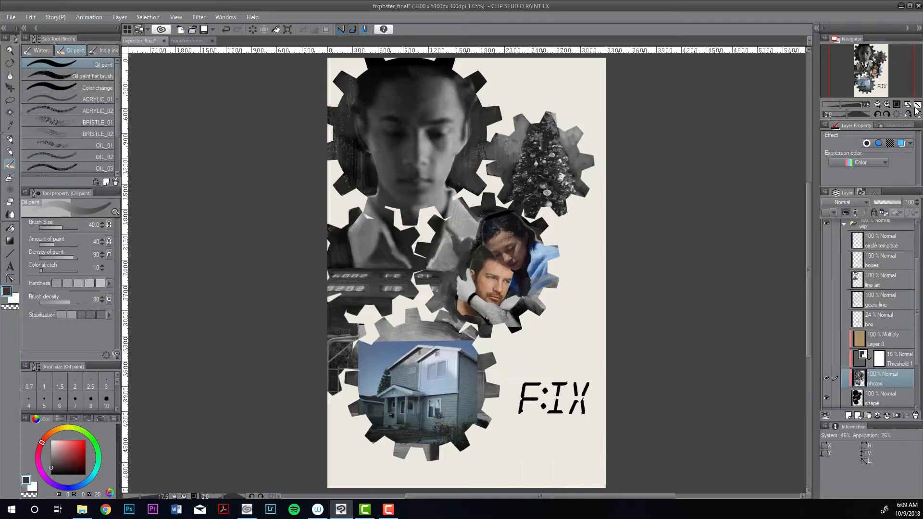
click(917, 105)
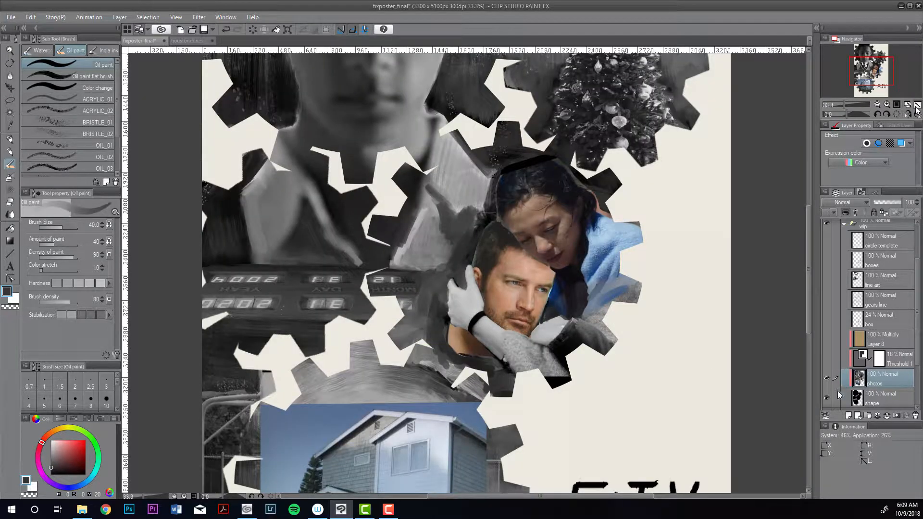
key(ctrl+0)
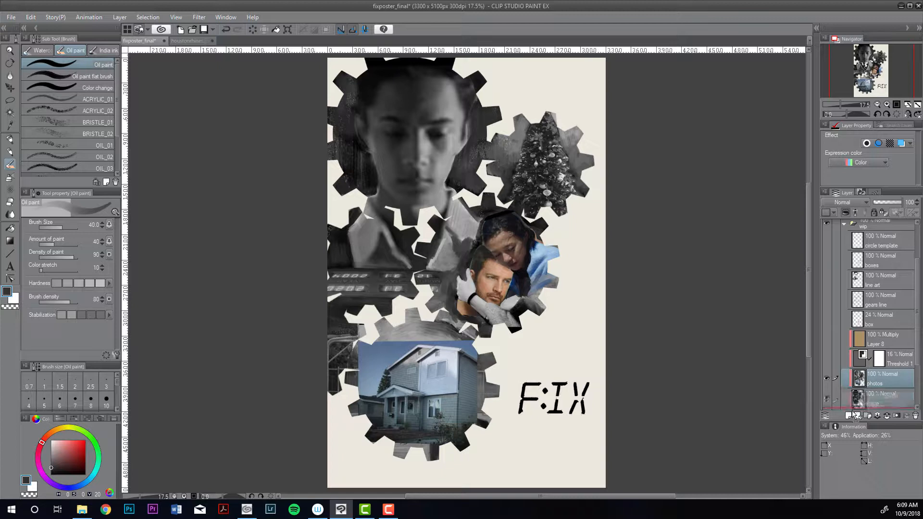
drag(858, 383, 871, 331)
drag(917, 349, 868, 311)
click(826, 311)
click(874, 372)
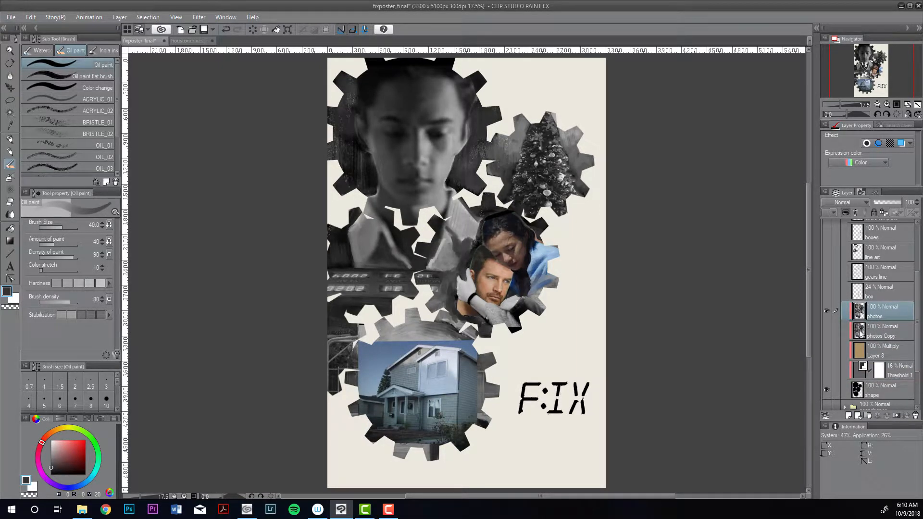
- Turn off clipping to the layer below for the photos and photos Copy layers
click(857, 331)
click(846, 212)
click(859, 311)
click(846, 214)
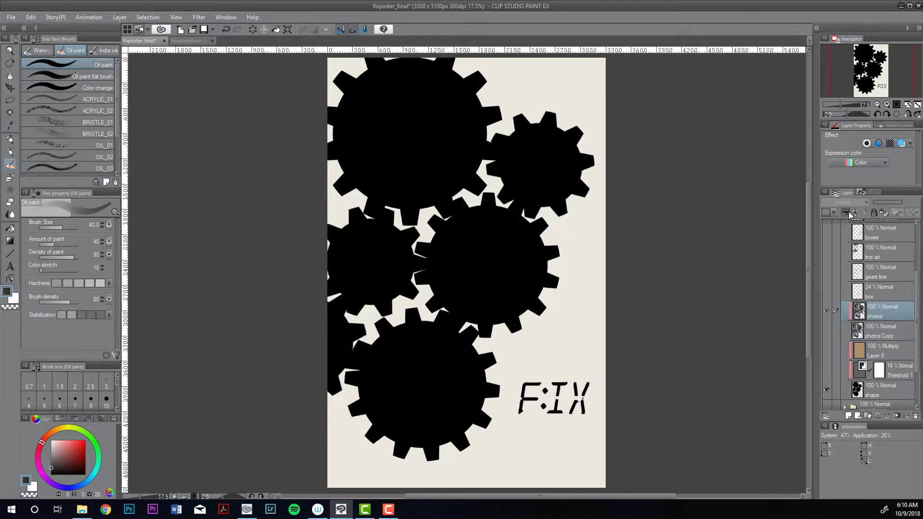
click(848, 213)
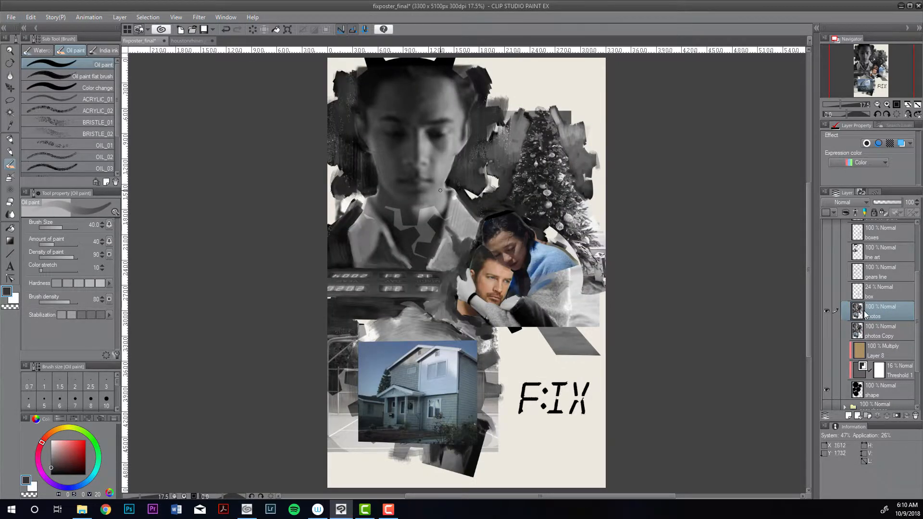
- Desaturate the photos layer with a Hue/Saturation/Luminosity correction layer and merge the correction into it
click(119, 17)
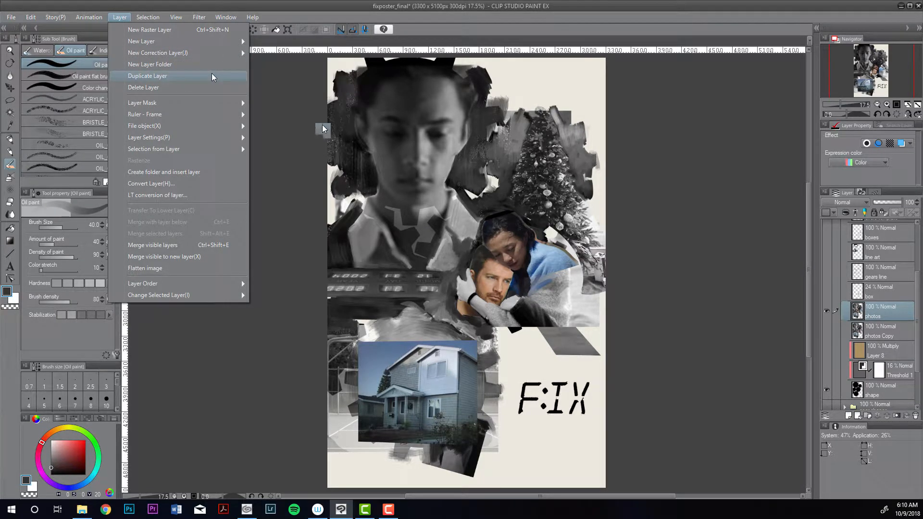
mouse_move(211, 53)
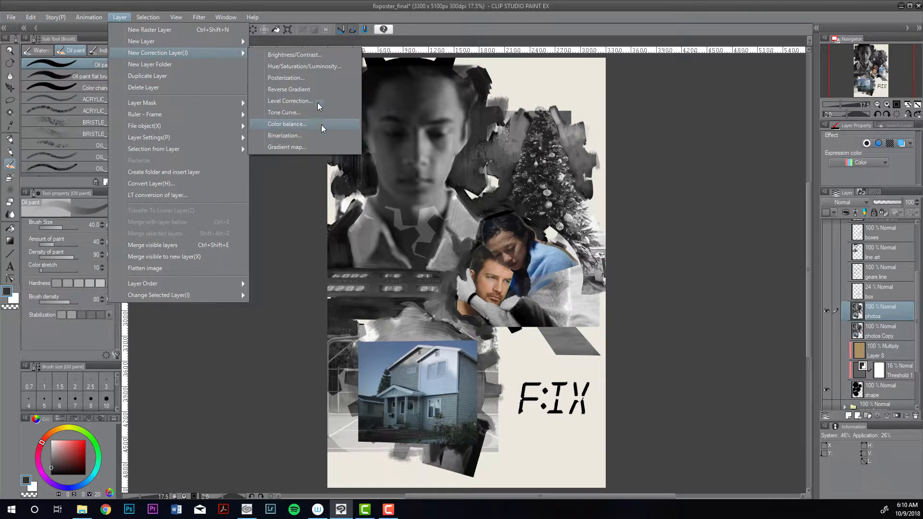
click(320, 67)
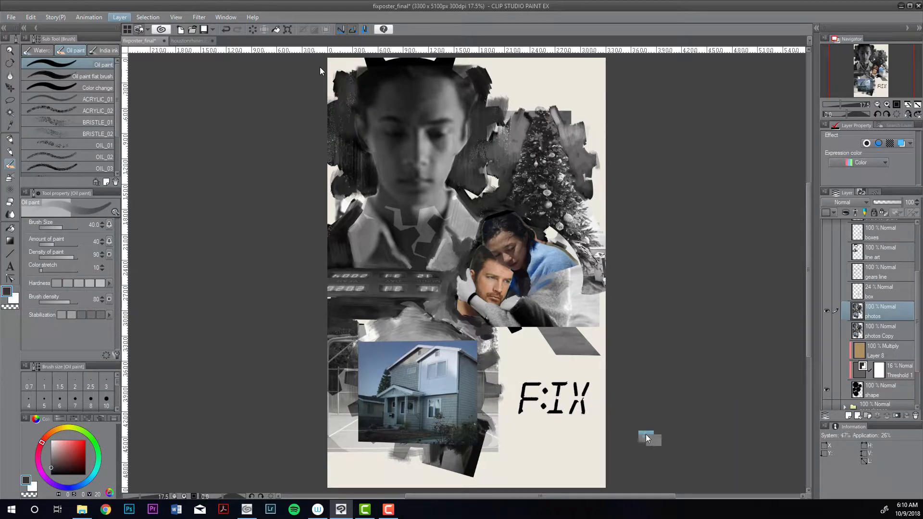
drag(642, 434, 606, 434)
click(754, 394)
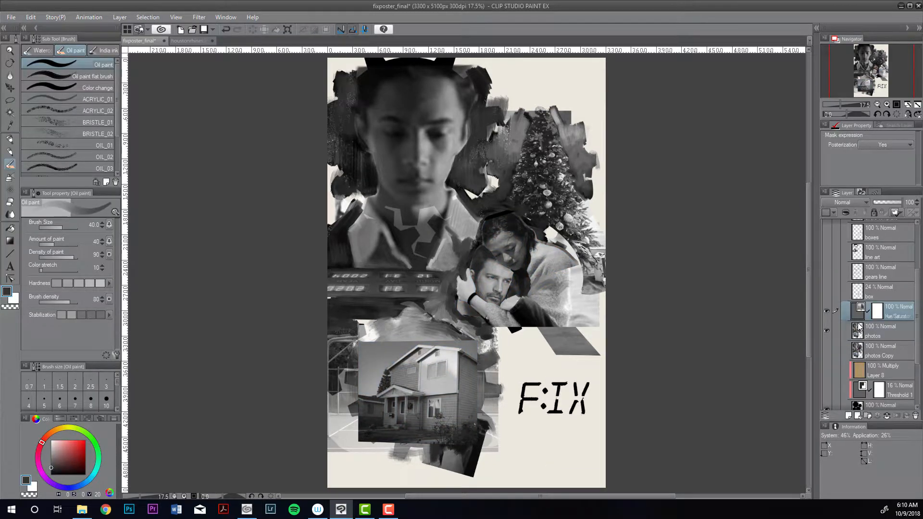
key(ctrl+e)
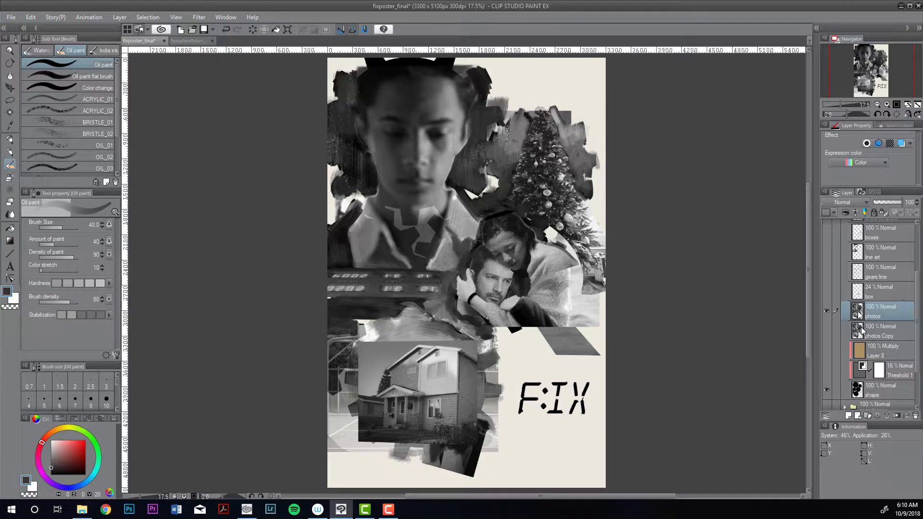
- Move the photos layer directly above the shape layer and make the brown Multiply layer, Layer 8, visible
drag(861, 330, 886, 267)
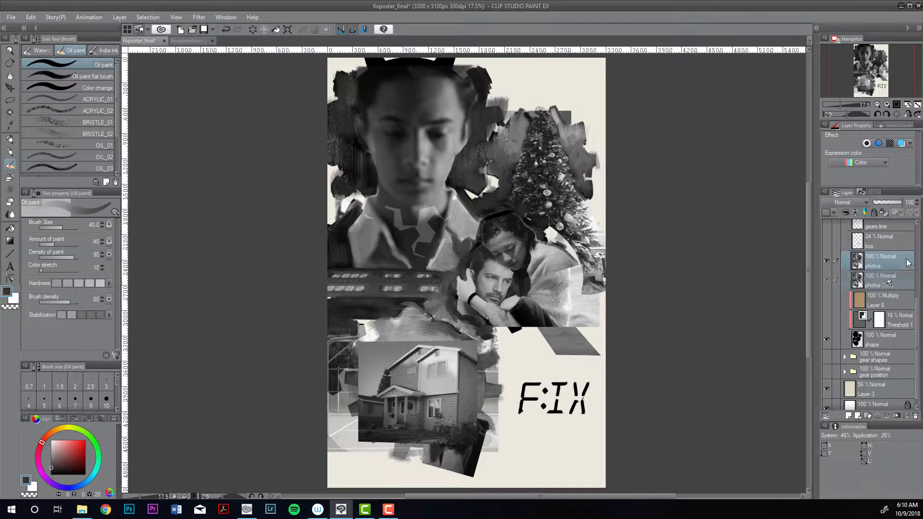
scroll(915, 305, up, 3)
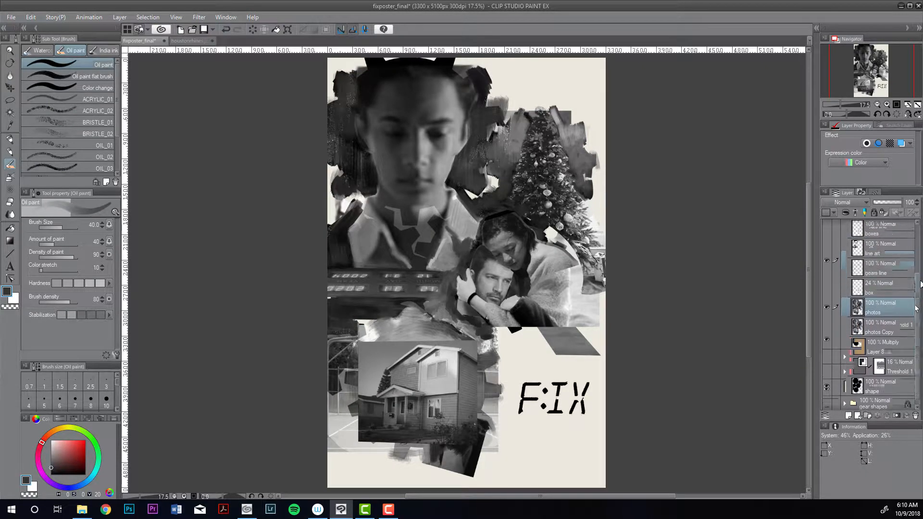
scroll(916, 307, down, 3)
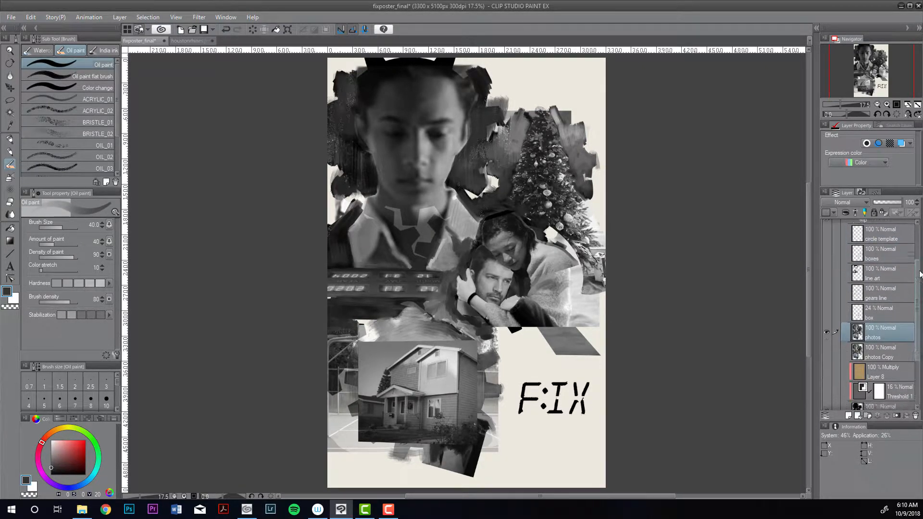
drag(919, 290, 920, 270)
scroll(858, 303, down, 2)
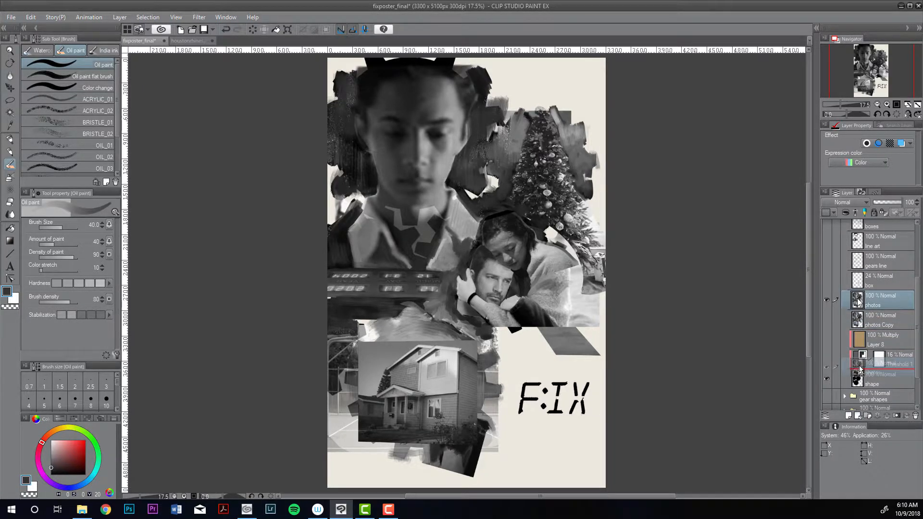
drag(858, 301, 828, 319)
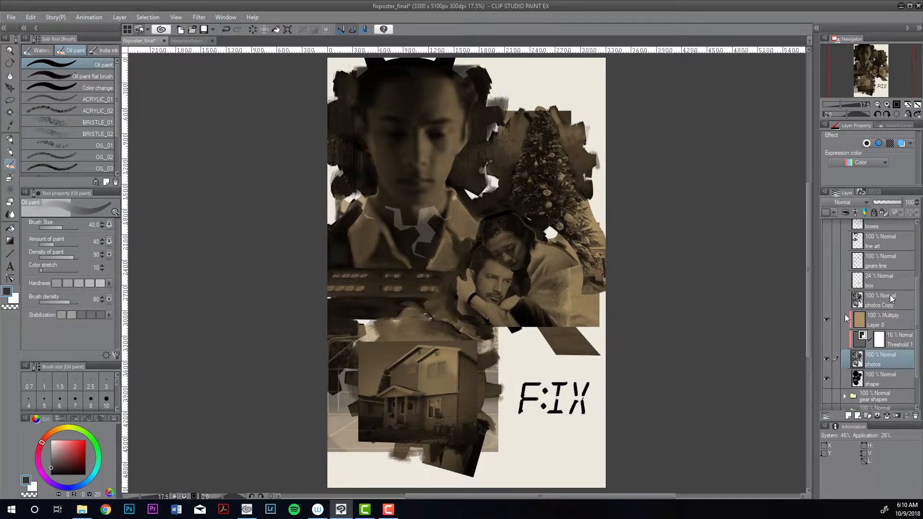
- Set Layer 8's opacity to 59% and clip the photos layer to the shape layer
click(860, 319)
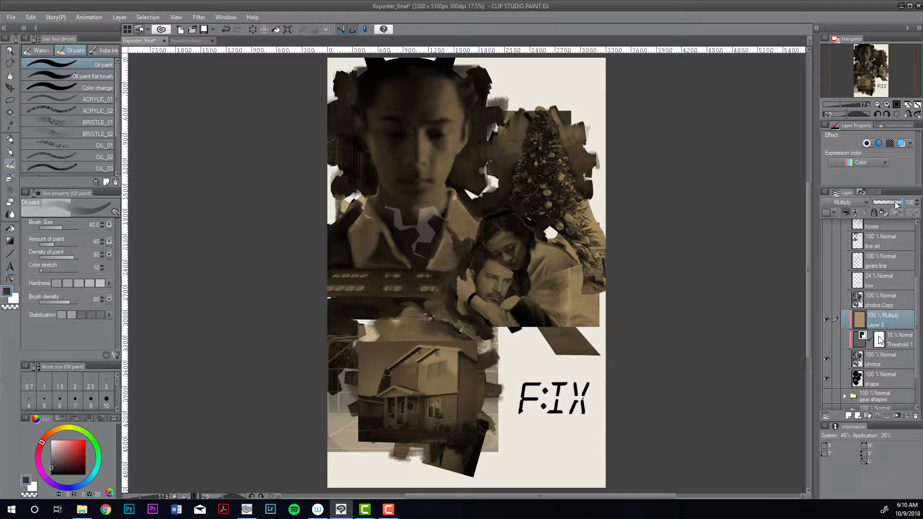
mouse_move(895, 202)
mouse_down()
mouse_move(887, 203)
mouse_move(894, 203)
mouse_up()
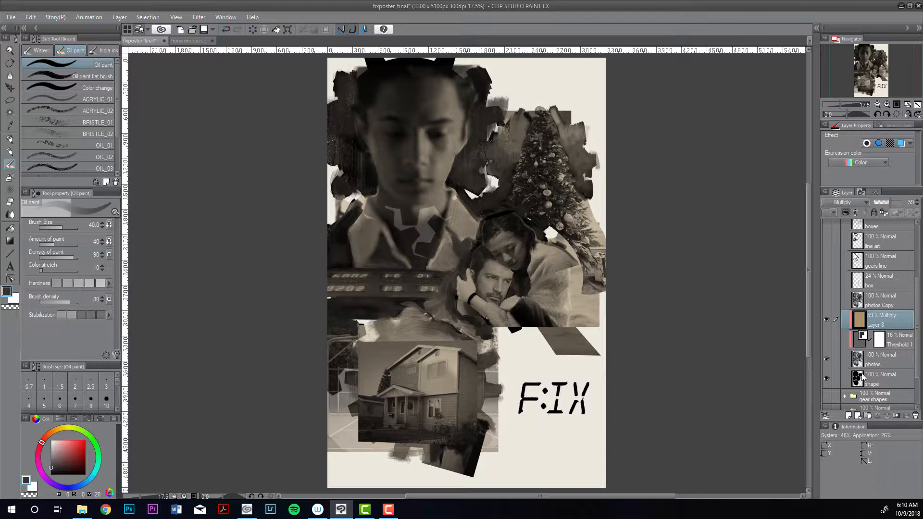
click(875, 360)
click(846, 212)
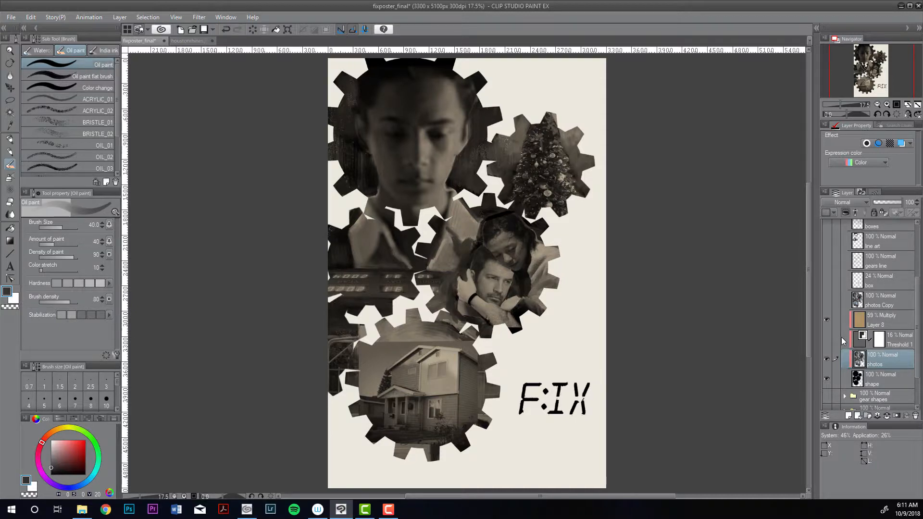
- Try to airbrush the area beside the woman's face with sampled brown, using the Soft airbrush
key(b)
alt+click(478, 229)
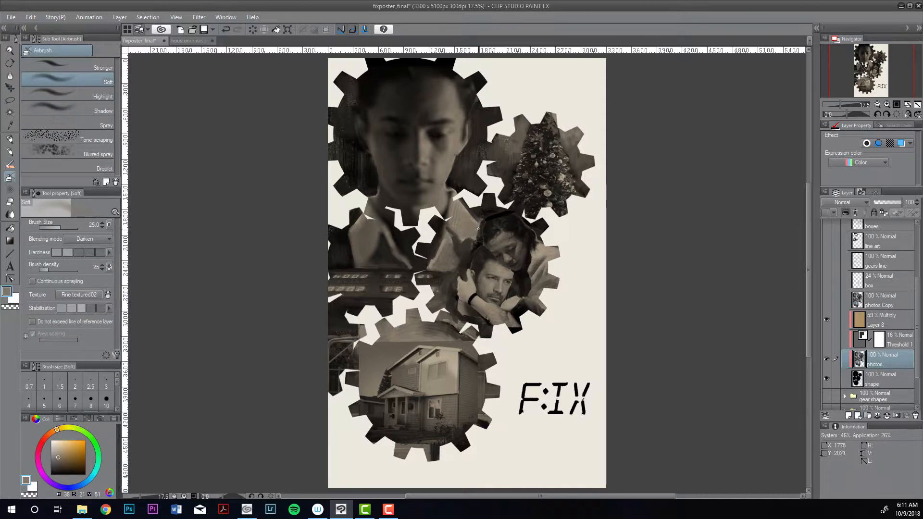
alt+click(478, 240)
alt+click(485, 223)
click(826, 319)
click(827, 320)
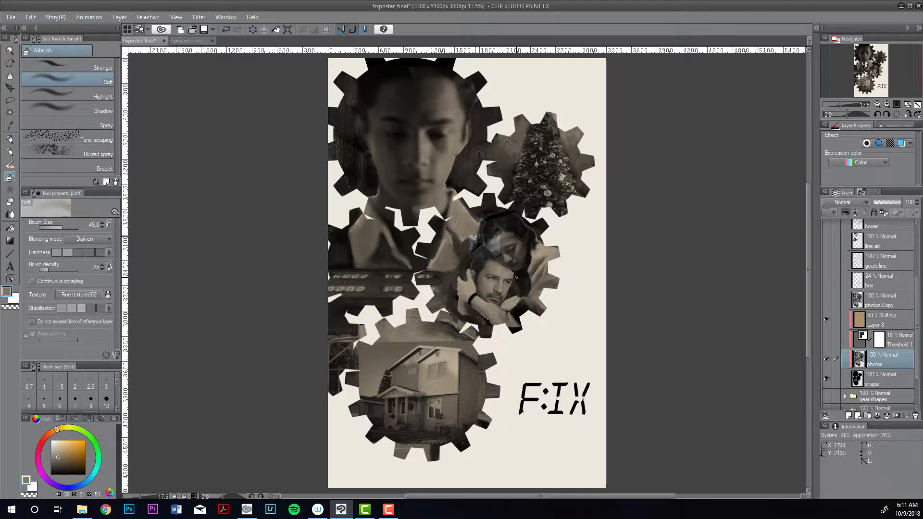
- Hide Layer 8 and airbrush beside the woman's face with sampled grey, using brush size 40
click(826, 319)
alt+click(476, 229)
alt+click(476, 237)
key(bracketright)
key(bracketright)
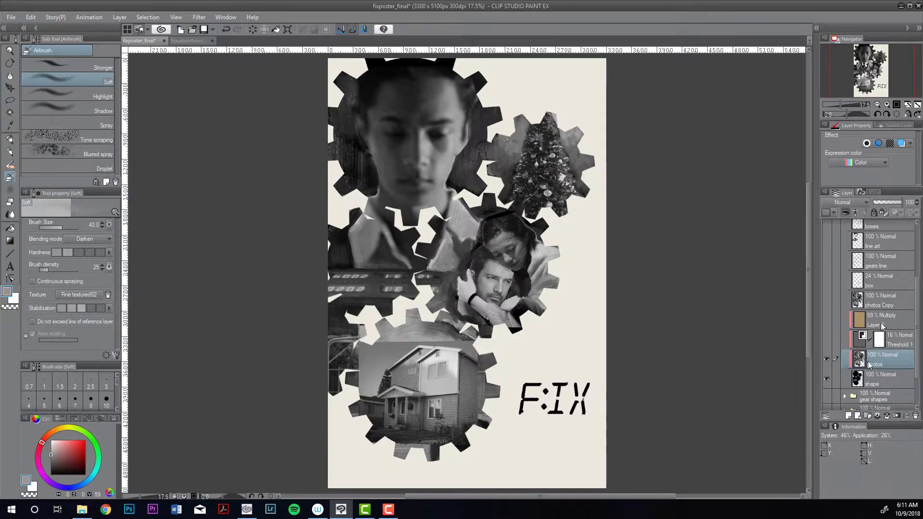
- Try the photos layer unclipped above Layer 8, and return it clipped directly above the shape layer
click(826, 361)
click(827, 360)
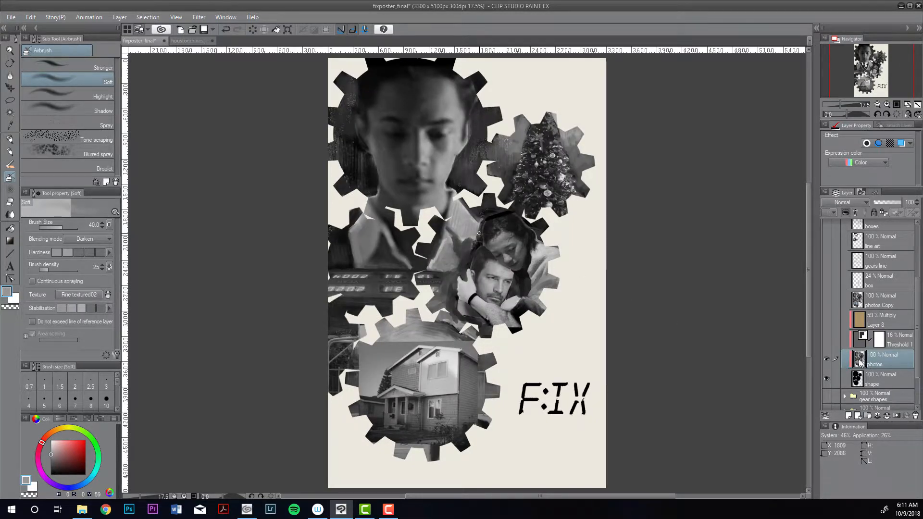
drag(859, 362, 847, 215)
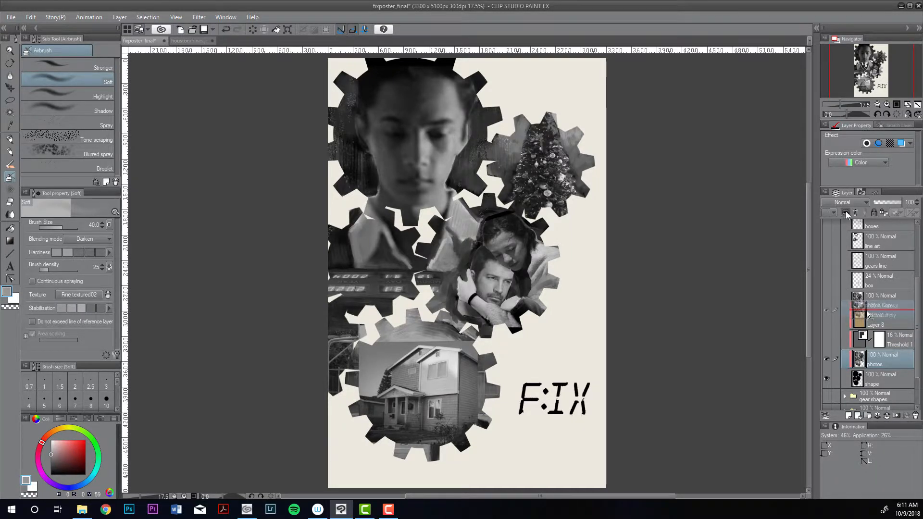
drag(868, 313, 867, 312)
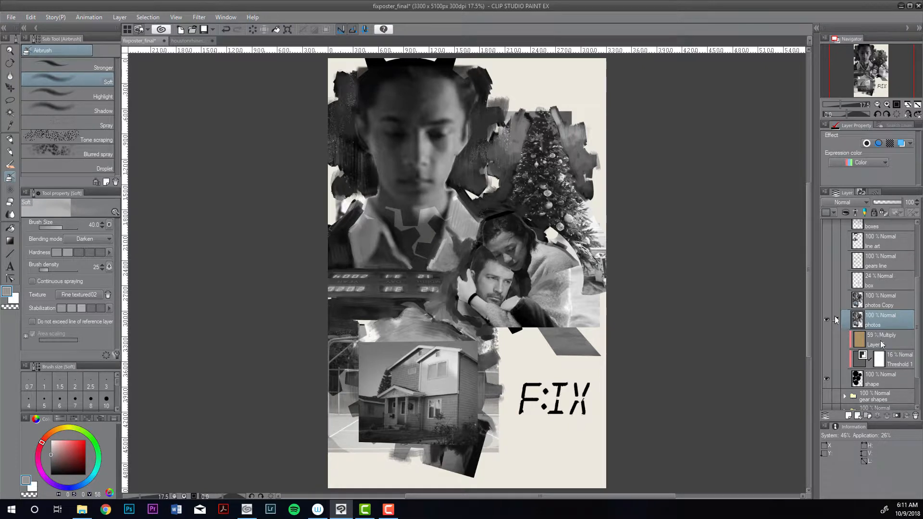
click(826, 320)
click(826, 321)
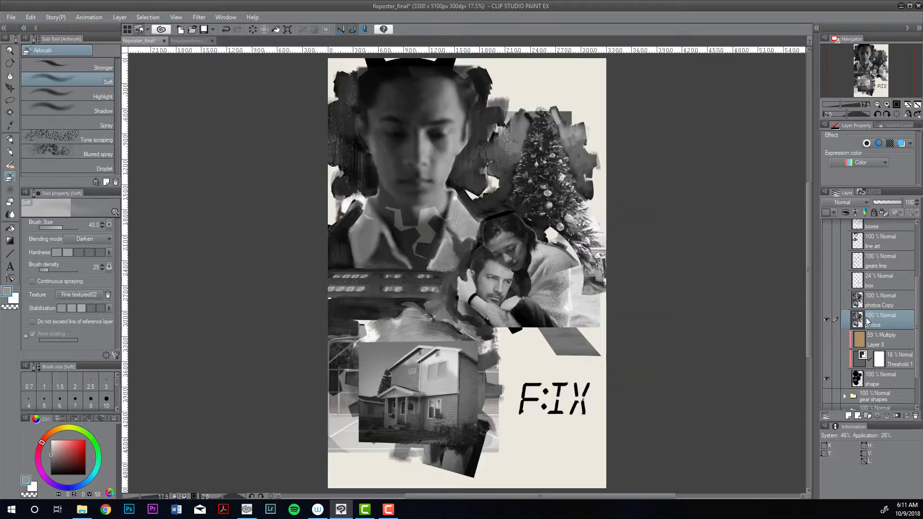
drag(858, 356, 859, 367)
- Make the brown Multiply layer, Layer 8, visible over the photos and select it
key(ctrl+plus)
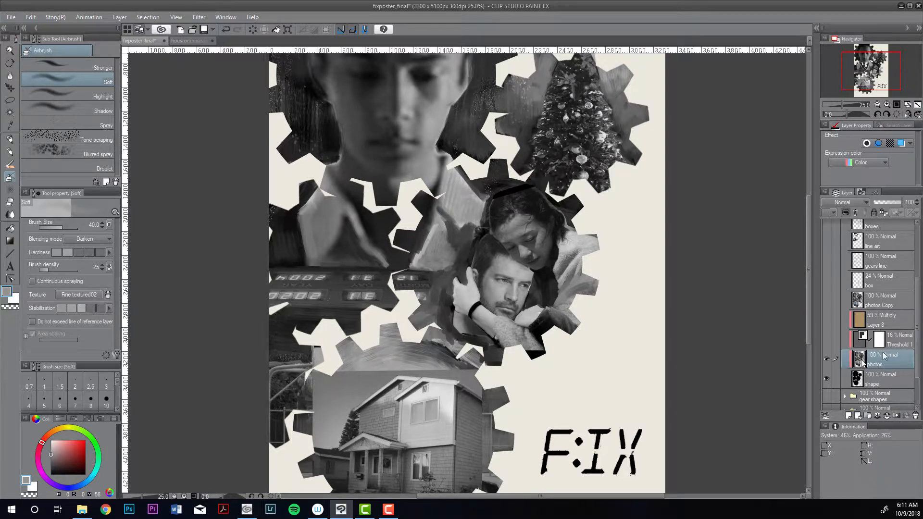
click(828, 320)
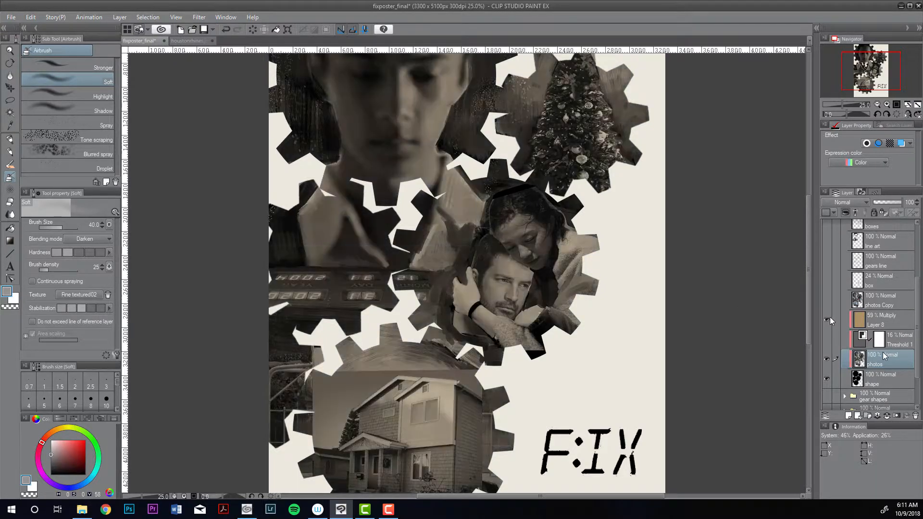
click(865, 323)
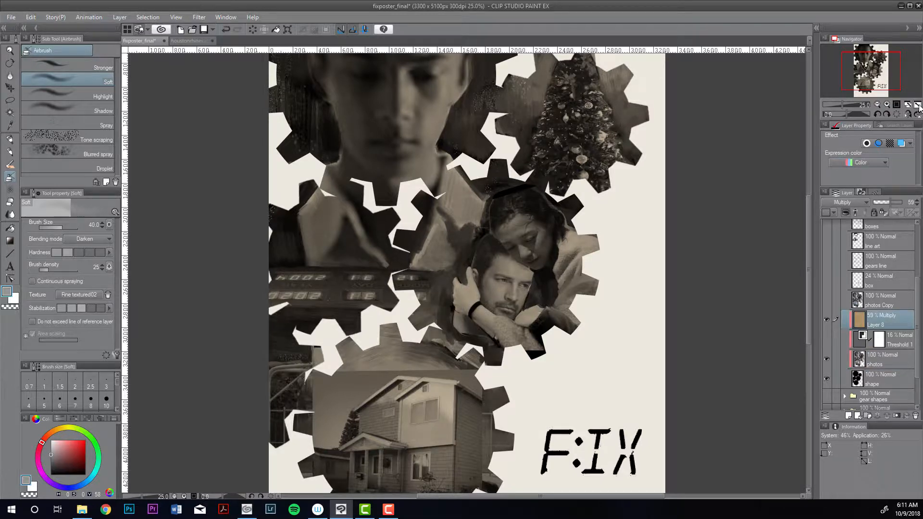
- Review the whole poster and set the shape layer's opacity to 51%
click(917, 105)
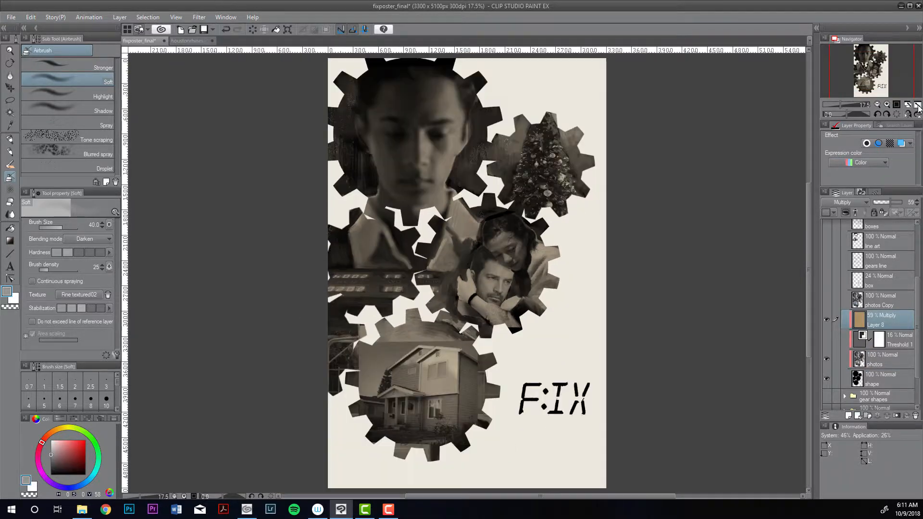
click(887, 104)
click(917, 106)
click(876, 378)
drag(885, 202, 890, 205)
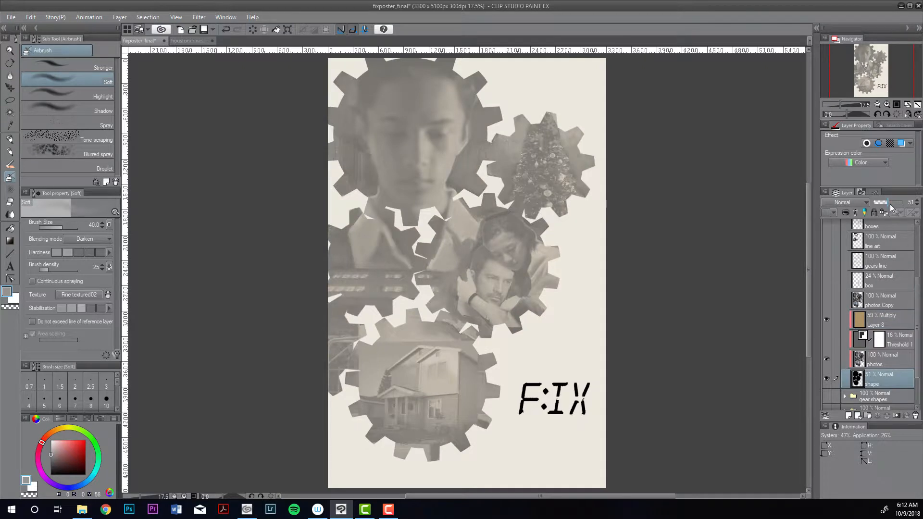
- Make the line art, boxes and gears line layers visible over the photos and check the whole poster
mouse_move(918, 287)
mouse_down()
mouse_move(918, 260)
mouse_move(917, 287)
mouse_up()
scroll(839, 286, up, 3)
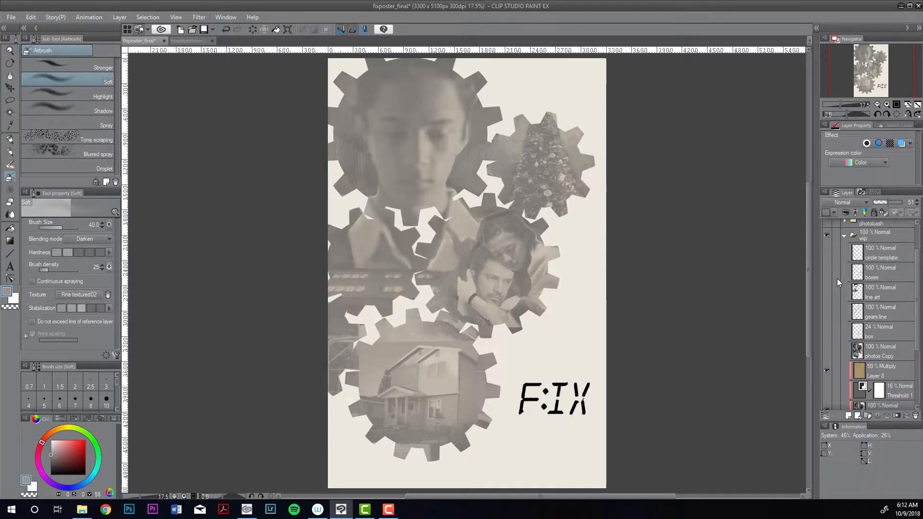
click(827, 293)
click(826, 293)
click(827, 293)
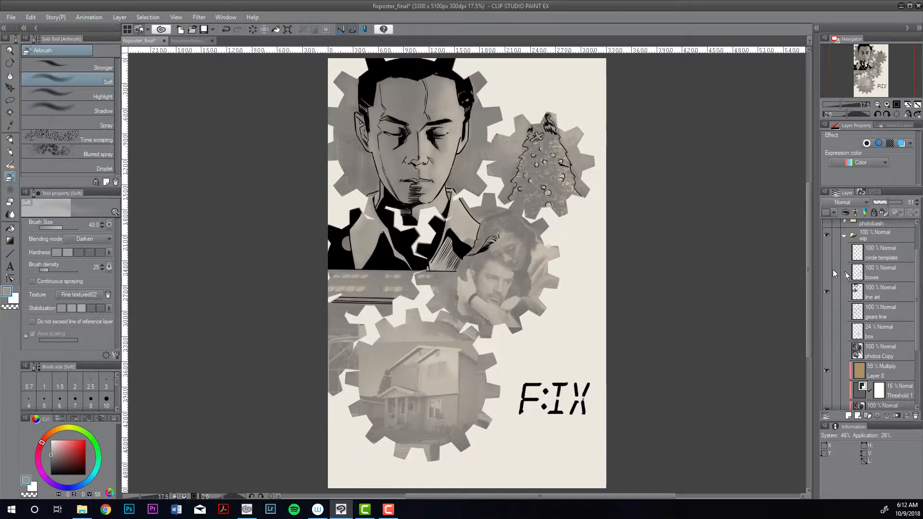
click(826, 272)
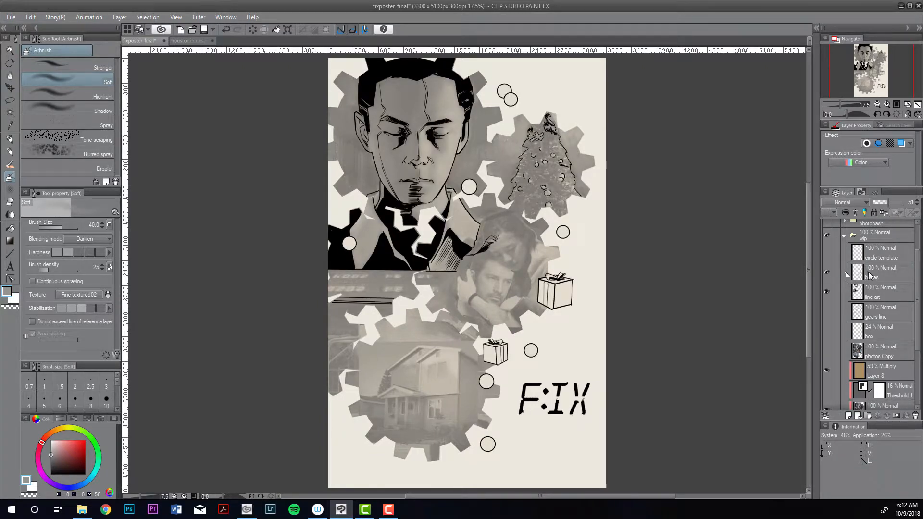
click(827, 313)
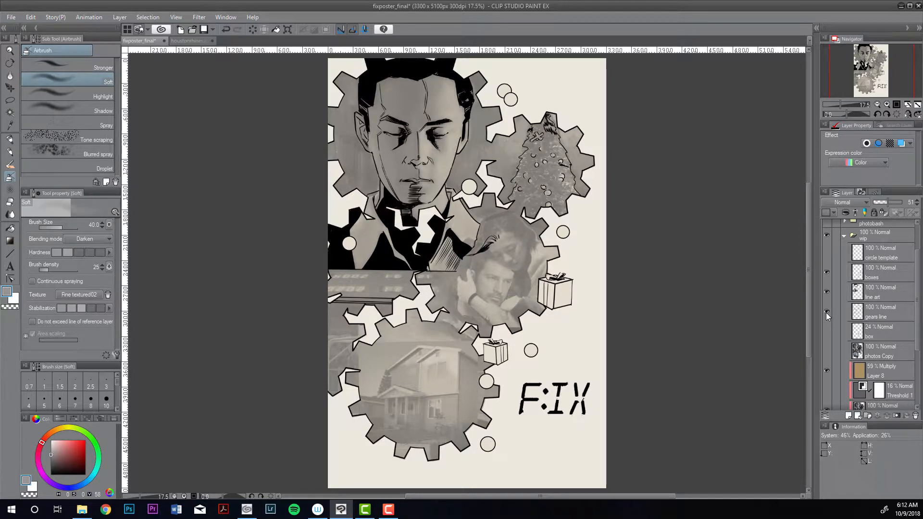
click(886, 104)
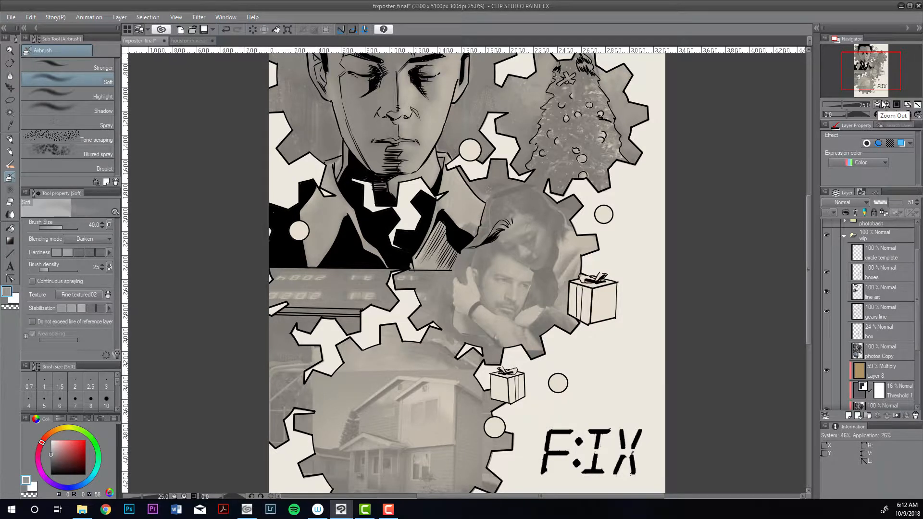
click(878, 104)
click(878, 104)
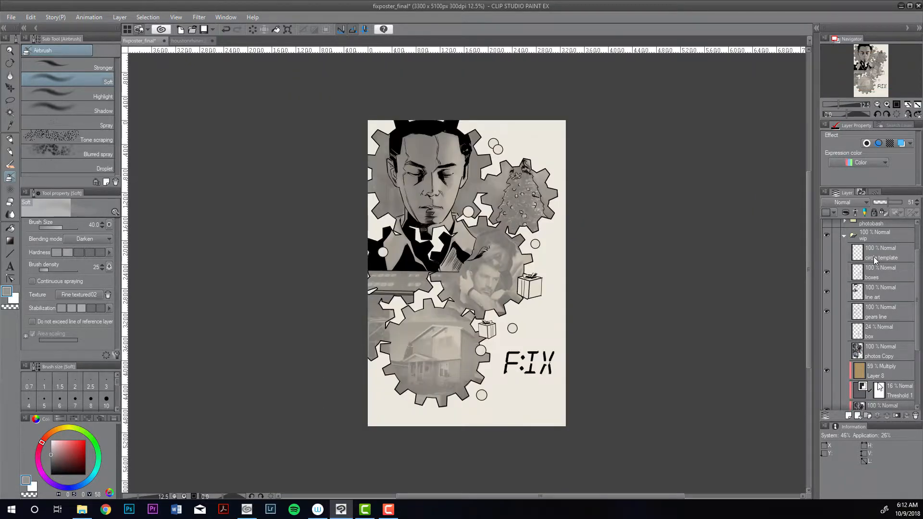
- Select the photos layer and hide the brown Multiply layer, Layer 8
drag(917, 339, 918, 367)
click(864, 361)
scroll(875, 260, down, 3)
click(865, 361)
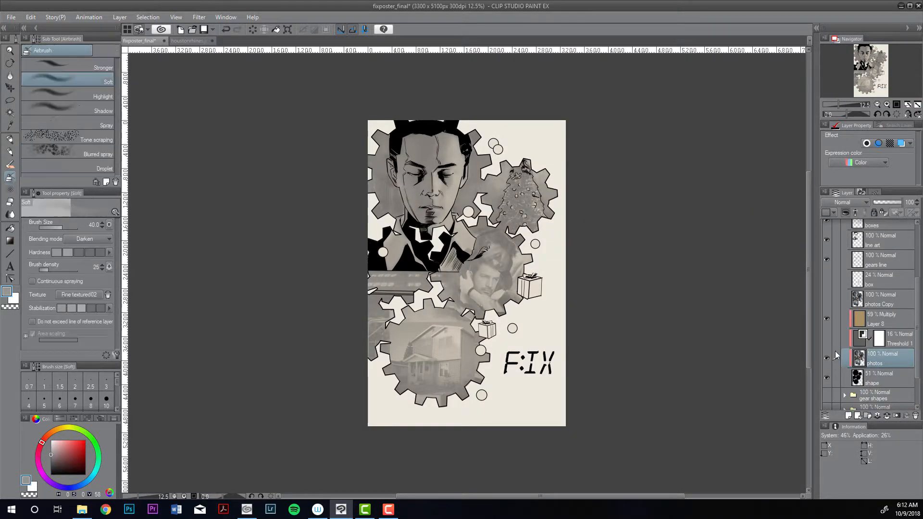
click(826, 319)
key(b)
alt+click(406, 331)
drag(391, 331, 369, 344)
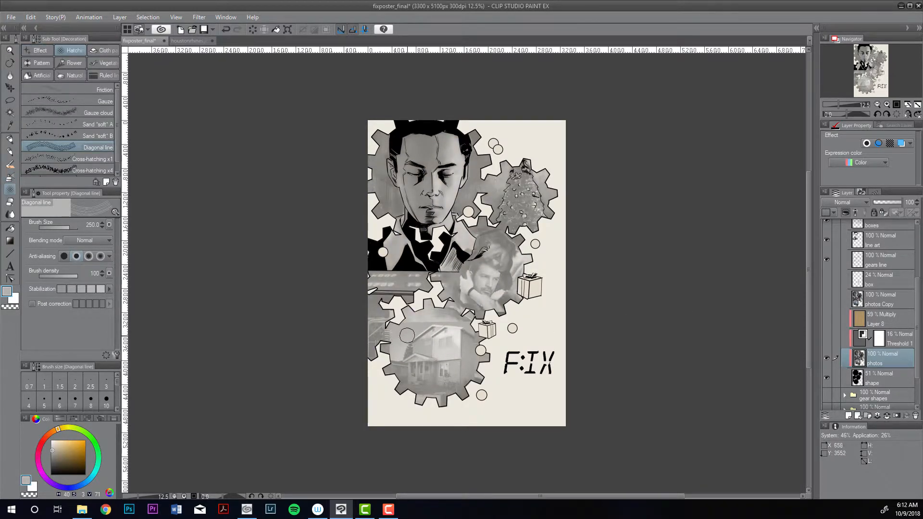
key(ctrl+z)
- Paint sampled greys over the background beside the house with the Oil paint brush, enlarging it to size 200
key(b)
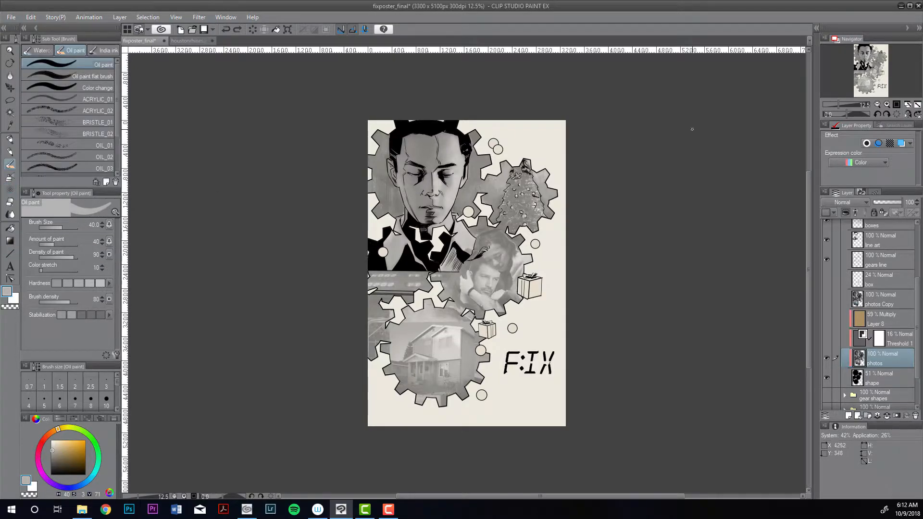
click(886, 104)
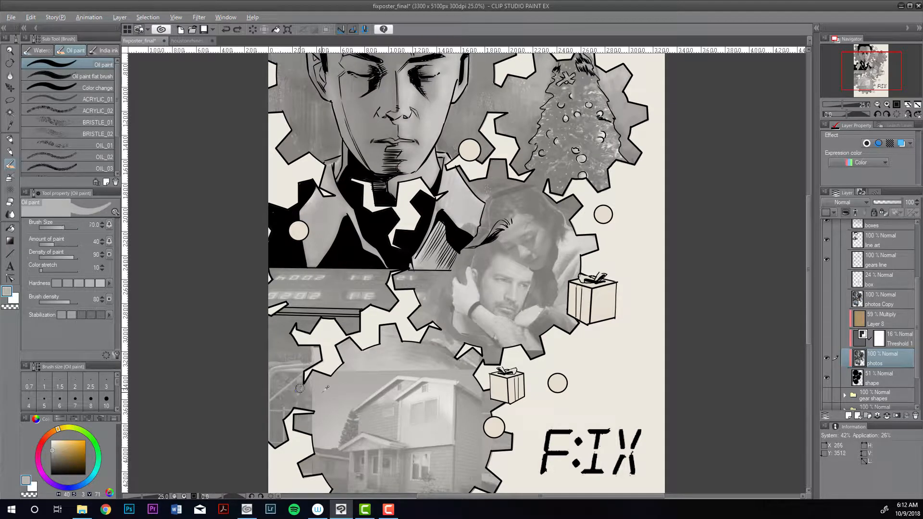
mouse_move(304, 390)
mouse_down()
mouse_move(283, 384)
mouse_move(303, 388)
mouse_up()
key(bracketright)
key(bracketright)
key(bracketright)
key(bracketright)
key(bracketright)
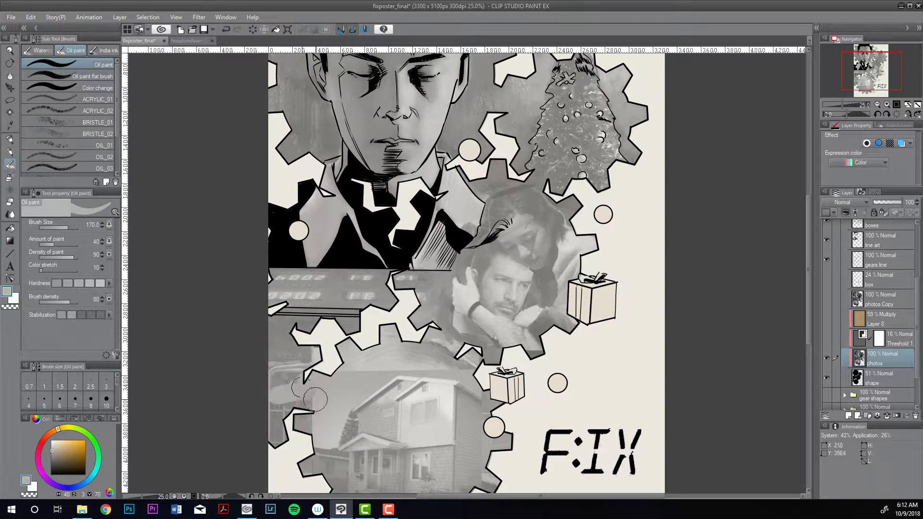
mouse_move(294, 422)
mouse_down()
mouse_move(299, 411)
mouse_move(283, 410)
mouse_move(301, 386)
mouse_move(264, 402)
mouse_move(299, 377)
mouse_move(281, 388)
mouse_up()
key(bracketright)
alt+click(323, 405)
alt+click(336, 380)
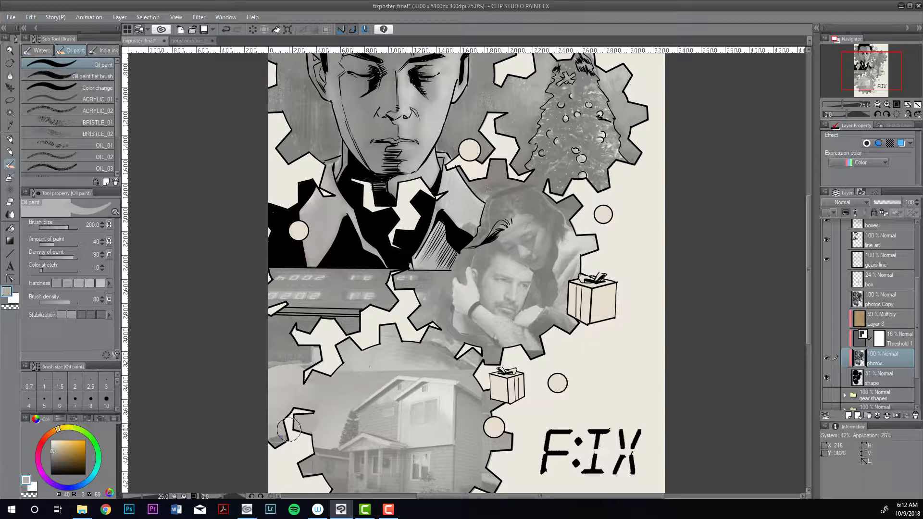
- Soften the sky above the house's roof with the Blur by fiber blend tool, enlarging the brush to about 200
key(bracketleft)
key(bracketleft)
key(bracketleft)
click(9, 215)
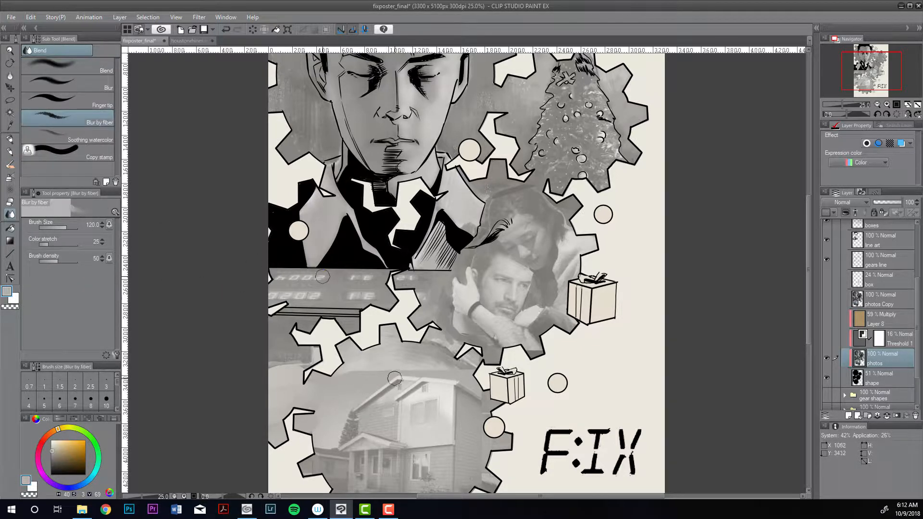
key(bracketleft)
key(bracketleft)
key(bracketleft)
key(bracketright)
key(bracketright)
key(bracketright)
key(bracketright)
key(bracketright)
key(bracketright)
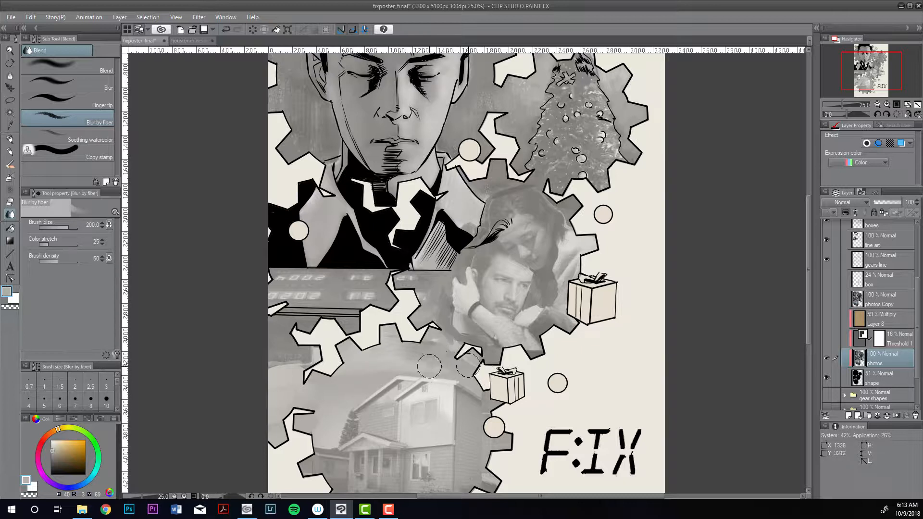
key(bracketleft)
mouse_move(468, 365)
mouse_down()
mouse_move(445, 339)
mouse_move(448, 347)
mouse_move(418, 355)
mouse_up()
- Blend the sky at the poster's left edge using Blur by fiber at size 300, and smooth the sky above the roof with a smaller brush
key(bracketright)
key(bracketright)
mouse_move(284, 396)
mouse_down()
mouse_move(278, 428)
mouse_move(275, 344)
mouse_move(328, 345)
mouse_move(280, 379)
mouse_up()
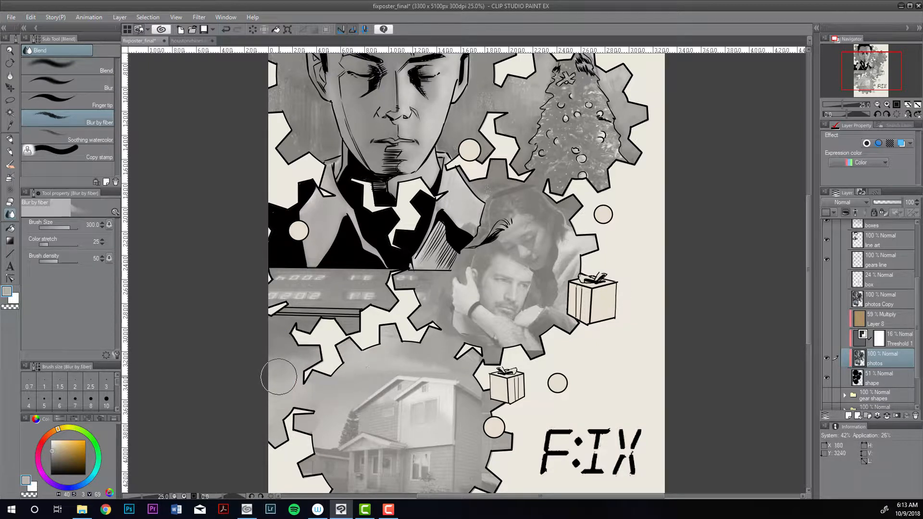
key([)
key([)
mouse_move(400, 364)
mouse_down()
mouse_move(392, 339)
mouse_move(478, 378)
mouse_move(456, 355)
mouse_up()
- Blend the background of the couple's gear beside the man's head and hand with Blur by fiber, varying the brush size
key([)
key([)
drag(447, 328, 433, 315)
key([)
key(bracketright)
key(bracketright)
mouse_move(473, 233)
mouse_down()
mouse_move(464, 224)
mouse_move(479, 210)
mouse_move(464, 260)
mouse_up()
key(bracketright)
key(bracketright)
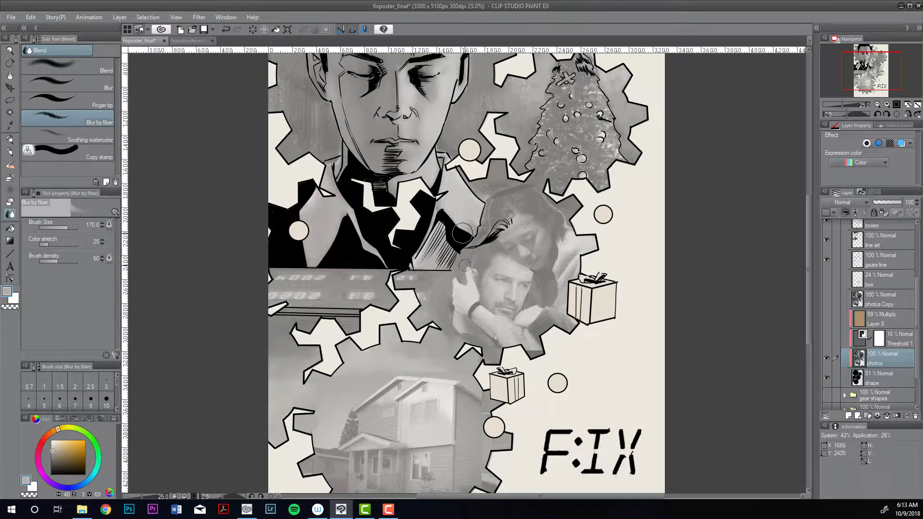
key(bracketleft)
key(bracketleft)
key(bracketleft)
key(bracketright)
key(bracketright)
key(bracketleft)
key(bracketleft)
key(bracketright)
key(bracketright)
key(bracketright)
- Unclip the photos layer and touch up the edges of the man's hand and sleeve with sampled tones, using Oil paint at size 30
key(b)
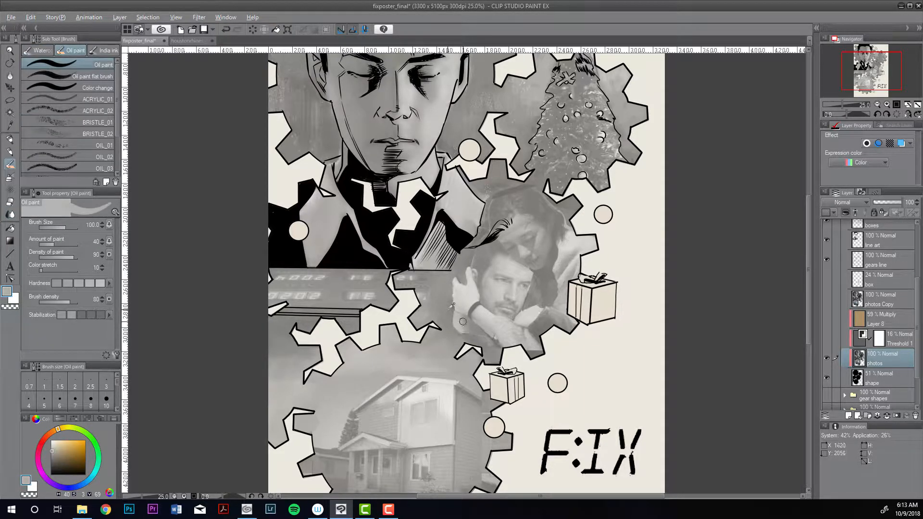
alt+click(452, 305)
key(bracketleft)
key(bracketleft)
key(bracketleft)
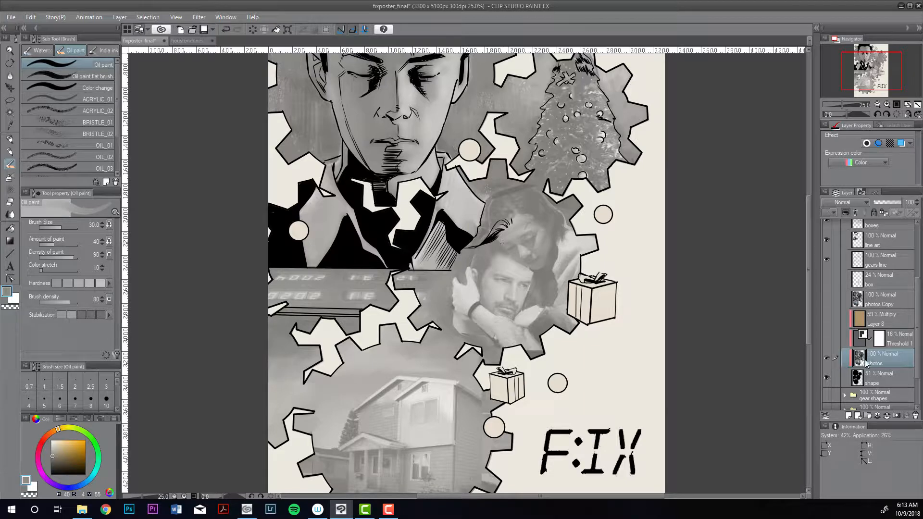
click(849, 213)
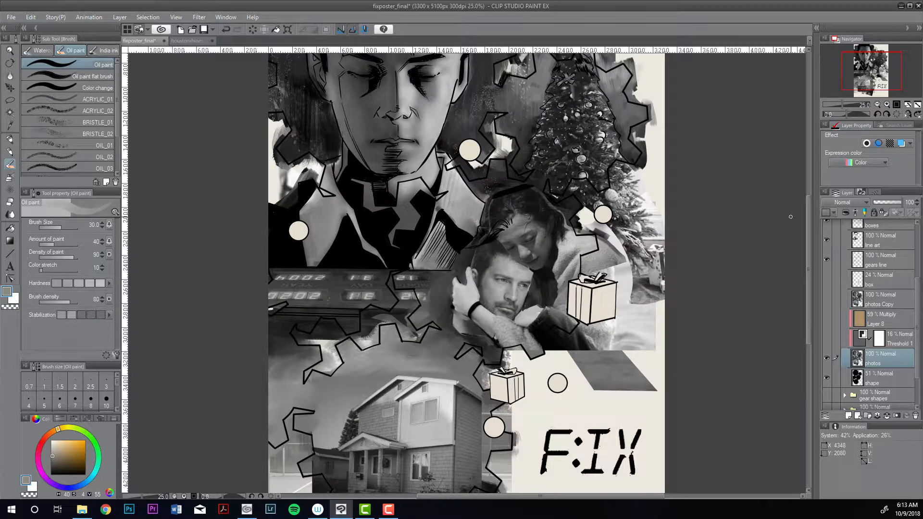
alt+click(453, 303)
alt+click(455, 300)
alt+click(452, 307)
alt+click(454, 310)
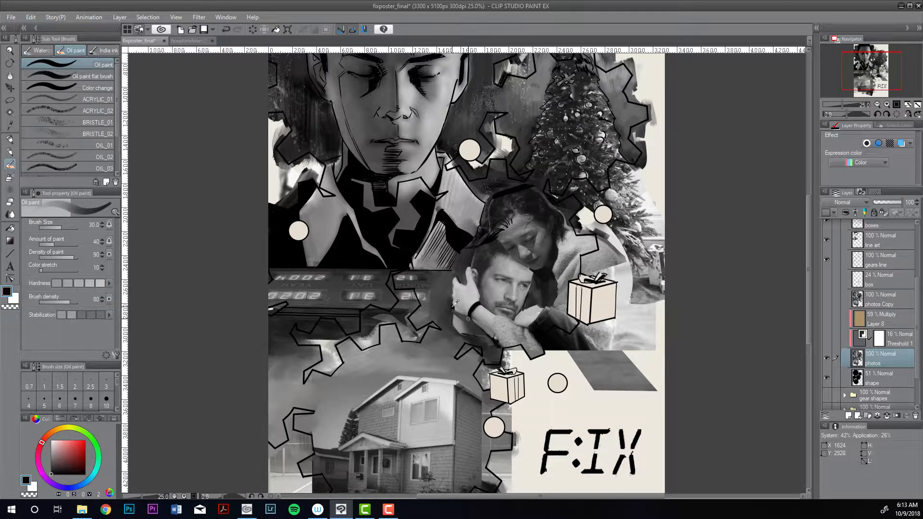
alt+click(457, 314)
alt+click(465, 343)
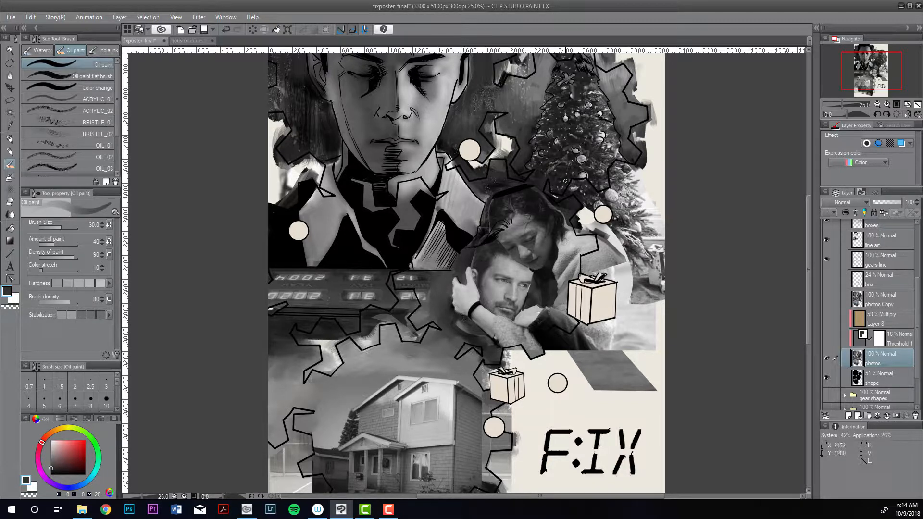
alt+click(452, 331)
- Make Layer 8 visible and clip the photos layer to the shape layer again
click(826, 319)
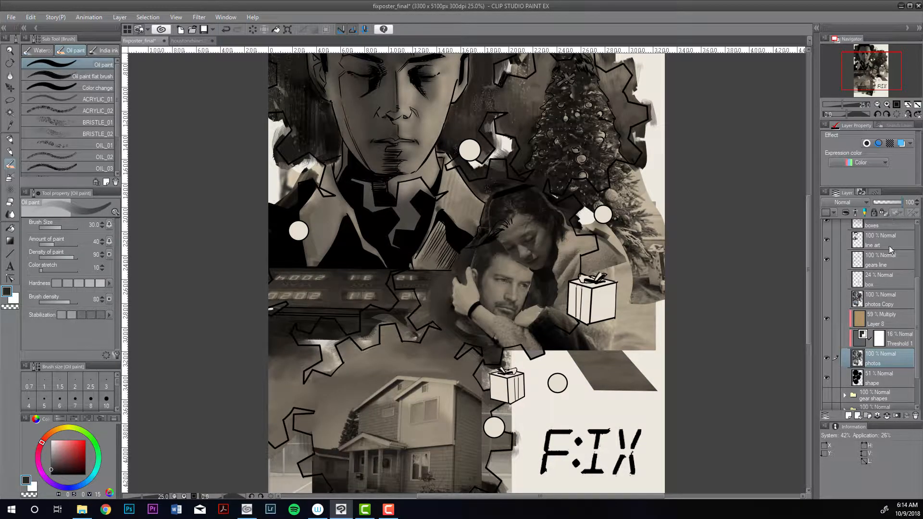
click(825, 319)
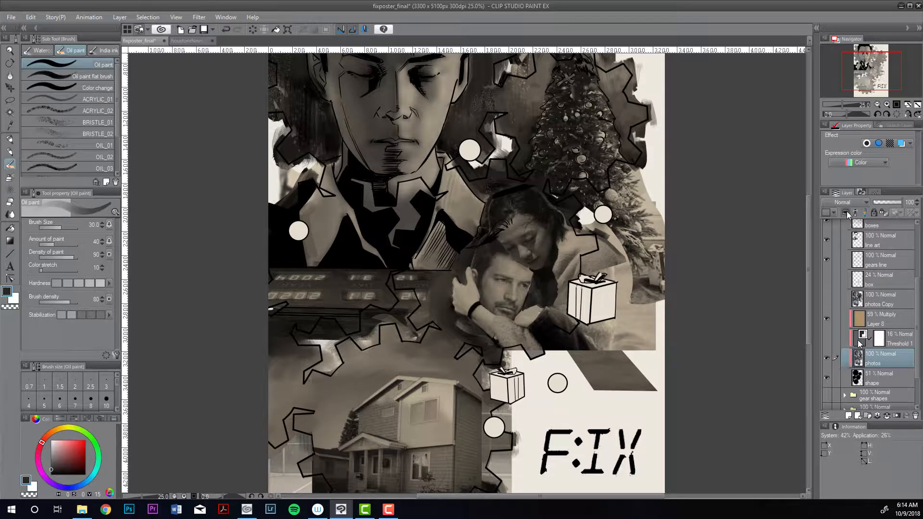
click(825, 319)
click(846, 213)
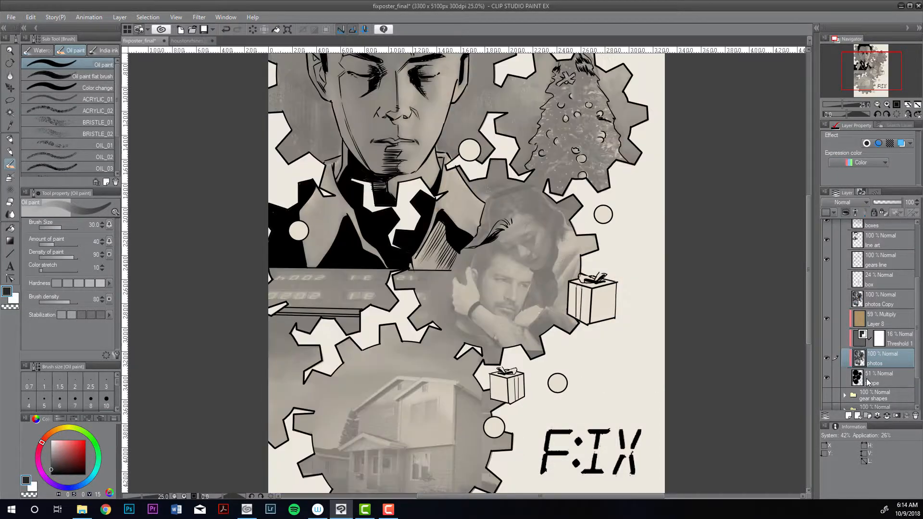
- Set the shape layer's opacity to 70% and check the whole poster
click(864, 383)
click(892, 202)
drag(892, 202, 891, 203)
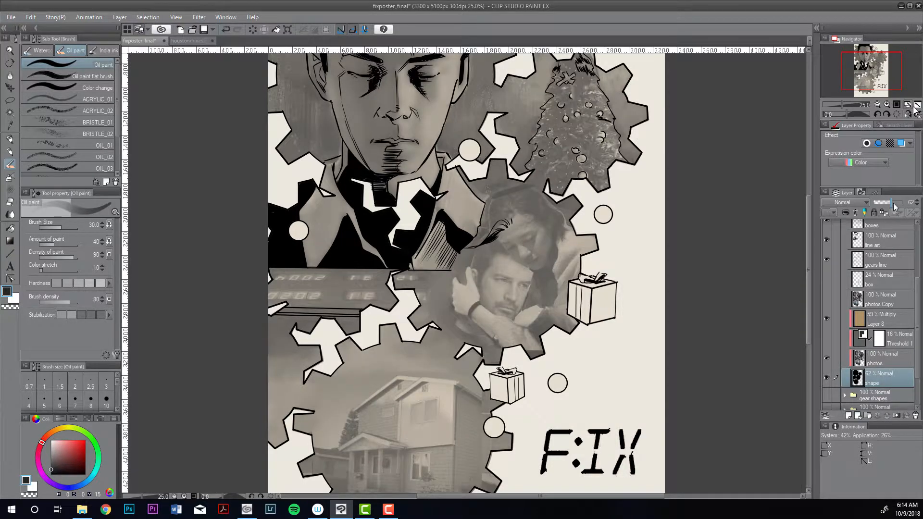
click(916, 105)
click(916, 106)
click(917, 104)
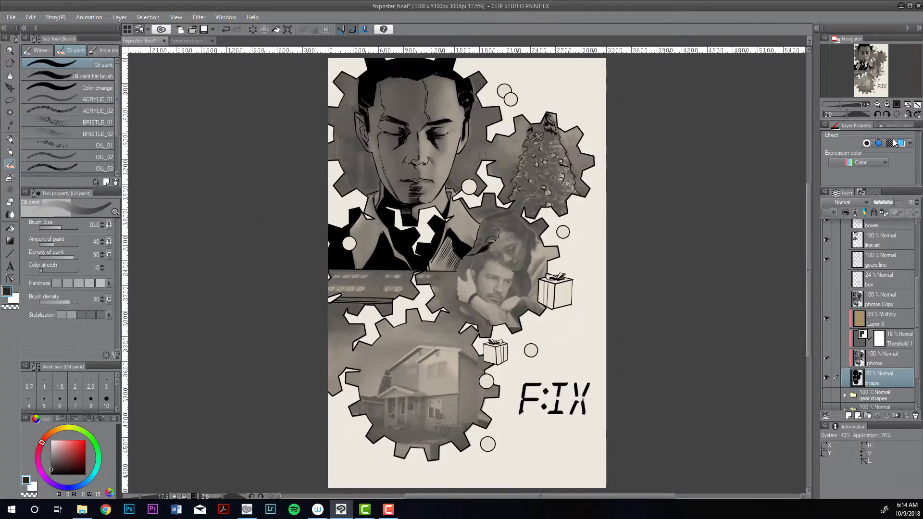
- On the line art layer, ink strokes along the woman's eyebrow with the G-pen at size 20
click(887, 105)
click(887, 104)
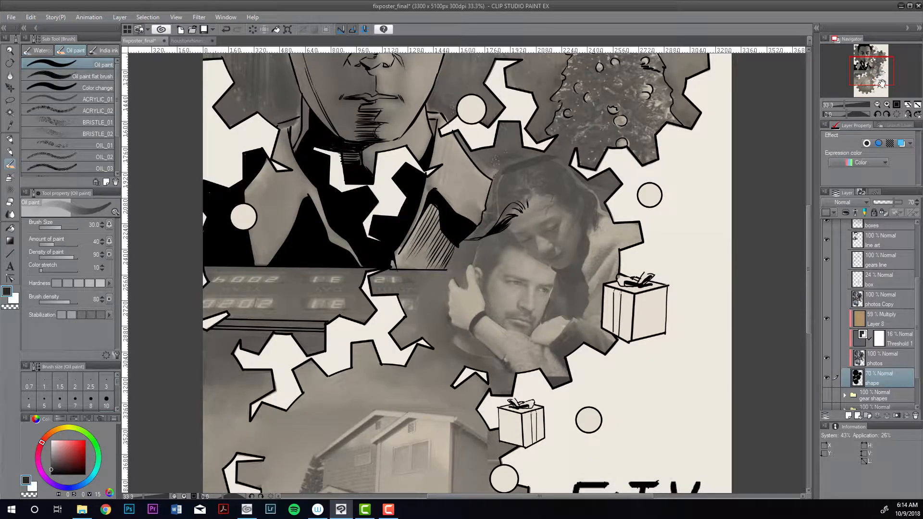
click(887, 104)
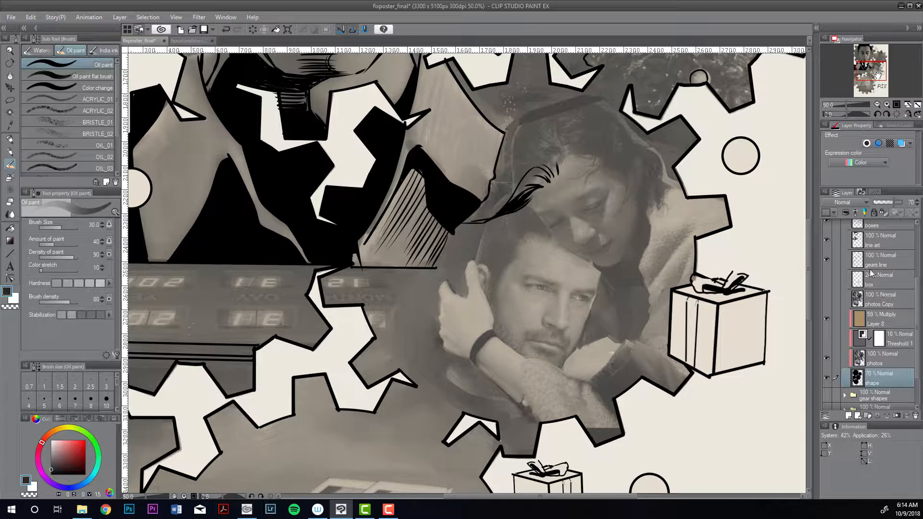
click(881, 241)
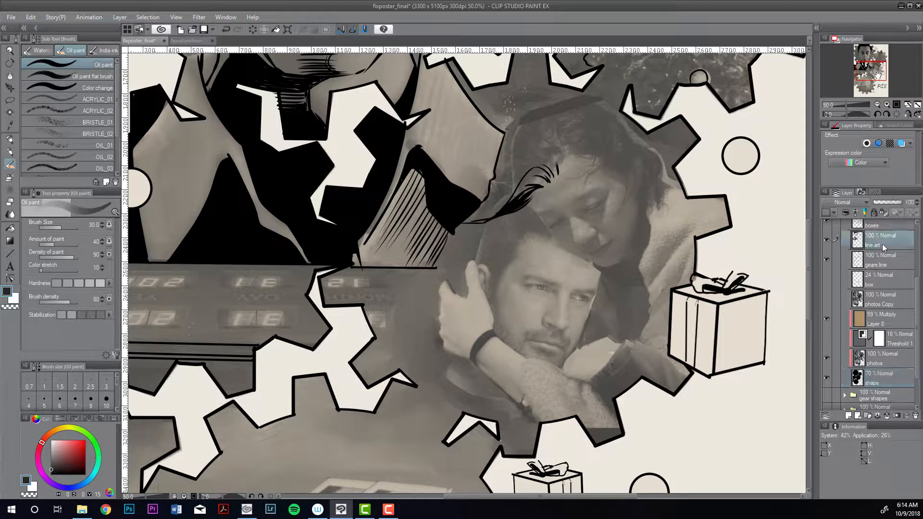
key(p)
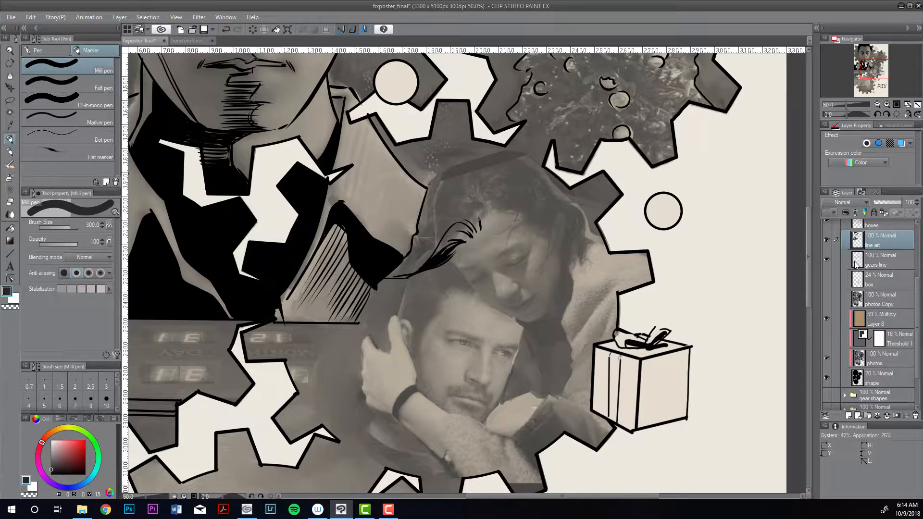
click(51, 53)
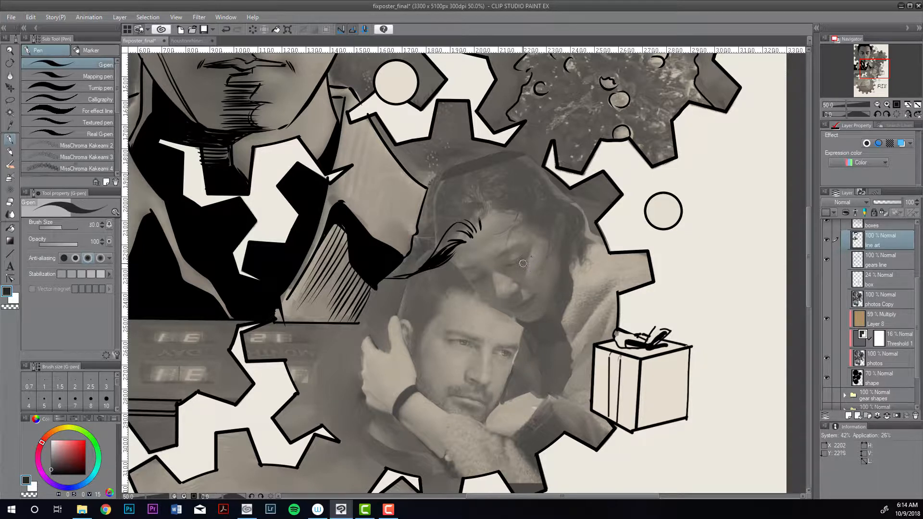
key(bracketleft)
key(bracketleft)
key(bracketleft)
key(bracketleft)
key(bracketleft)
key(bracketleft)
key(bracketright)
drag(499, 256, 508, 248)
drag(501, 256, 515, 246)
- Outline the woman's eyebrows with finer G-pen lines at size 12
click(887, 104)
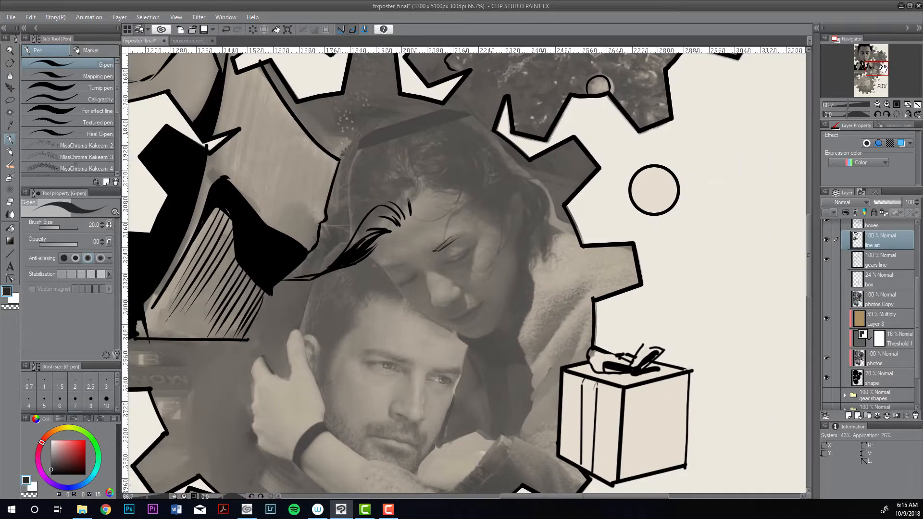
key(bracketleft)
key(bracketleft)
key(bracketleft)
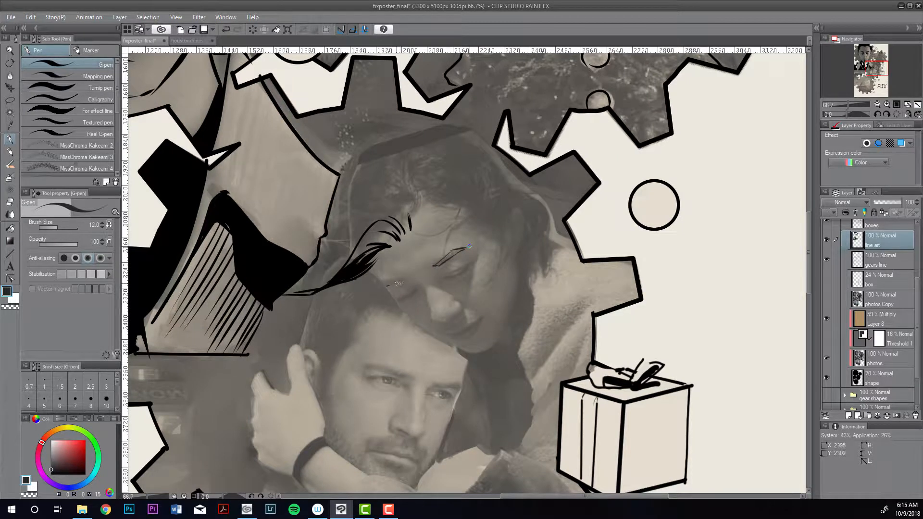
mouse_move(398, 284)
mouse_down()
mouse_move(409, 280)
mouse_move(387, 285)
mouse_move(411, 280)
mouse_up()
- Ink the woman's closed eyelids and lashes with the G-pen at sizes 15 and 12, undoing unwanted strokes
key(bracketright)
drag(445, 278, 466, 268)
key(ctrl+z)
key(ctrl+z)
key(ctrl+y)
drag(401, 297, 416, 291)
key(ctrl+z)
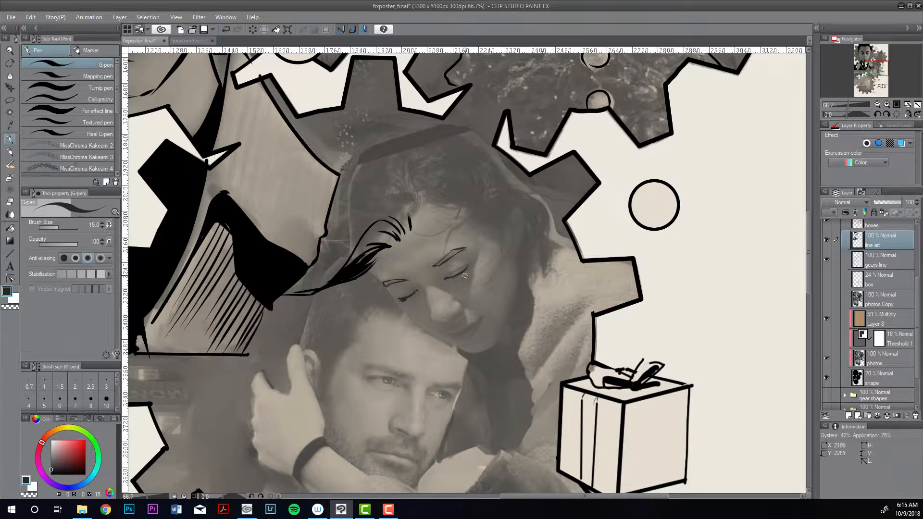
key(bracketleft)
scroll(461, 272, up, 2)
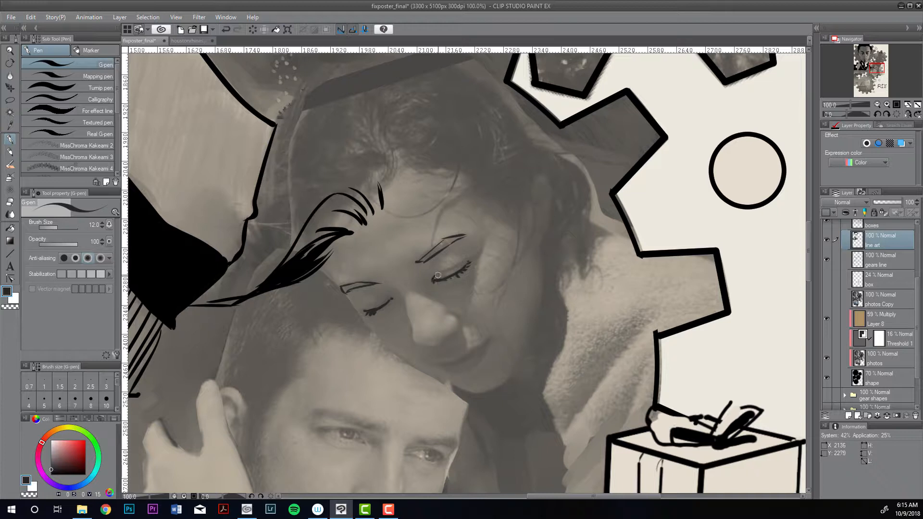
- Ink the crease lines above the woman's closed eyes with the G-pen at size 10
drag(432, 278, 473, 257)
key(ctrl+z)
key(ctrl+z)
key([)
key(ctrl+y)
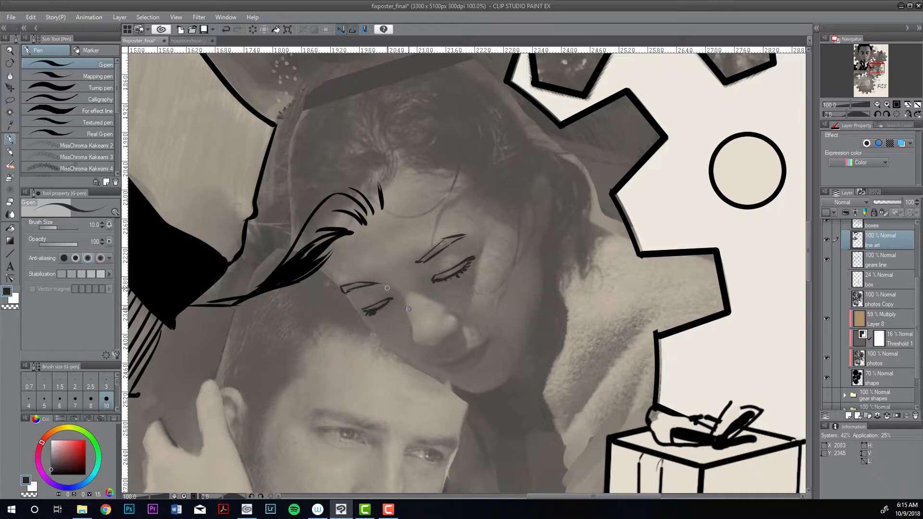
- Ink the outline of the woman's nose and the contour running down the side of her forehead
mouse_move(387, 288)
mouse_down()
mouse_move(417, 341)
mouse_move(445, 340)
mouse_move(458, 330)
mouse_move(449, 316)
mouse_move(459, 327)
mouse_up()
drag(433, 281, 431, 285)
drag(326, 263, 361, 308)
key(bracketleft)
key(bracketright)
key(bracketleft)
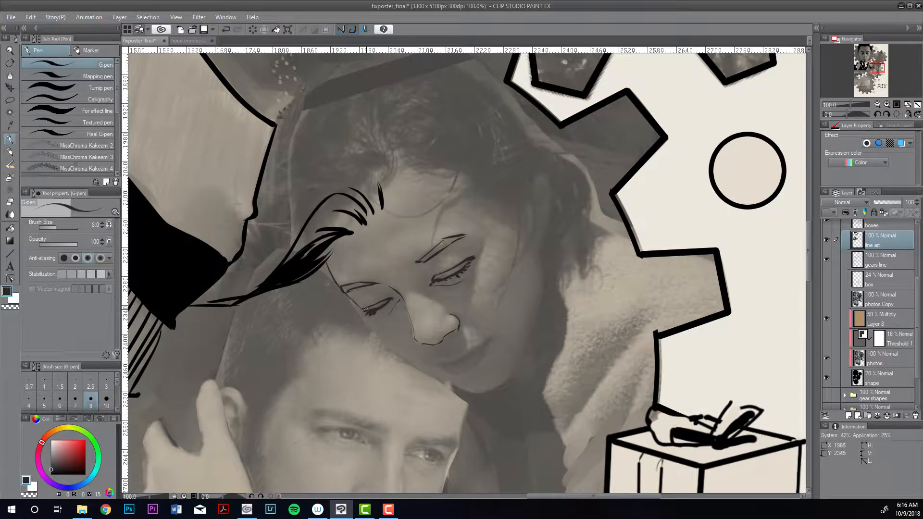
- Outline the woman's cheek, chin and jaw up to the ear with the G-pen at size 12, redrawing the jaw stroke
key(bracketright)
key(bracketright)
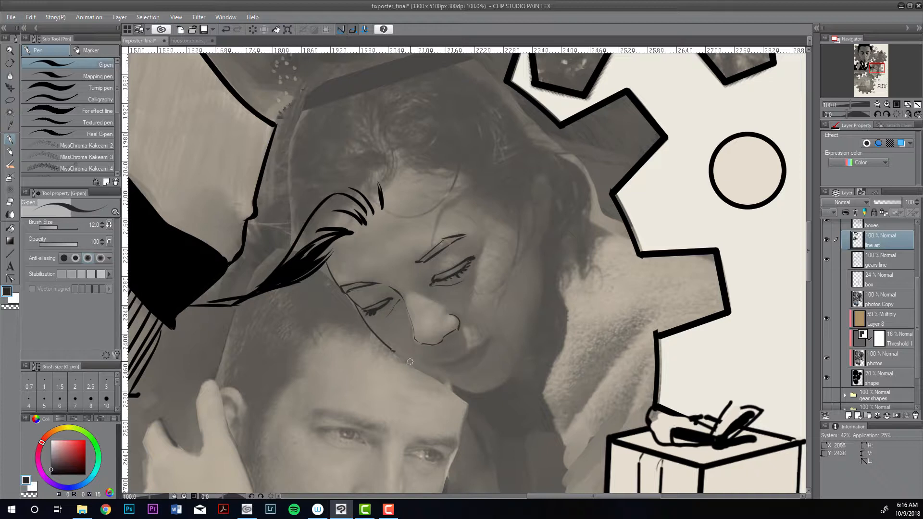
drag(424, 370, 435, 374)
drag(375, 335, 446, 379)
mouse_move(445, 377)
mouse_down()
mouse_move(497, 396)
mouse_move(476, 392)
mouse_move(512, 378)
mouse_up()
mouse_move(543, 257)
mouse_down()
mouse_move(541, 315)
mouse_move(512, 379)
mouse_up()
key(ctrl+z)
mouse_move(543, 256)
mouse_down()
mouse_move(532, 342)
mouse_move(510, 381)
mouse_up()
key(ctrl+z)
drag(543, 277, 511, 381)
- Mark the corners of the woman's mouth with short G-pen strokes at size 8, undoing the unwanted mark
key(bracketleft)
key(bracketleft)
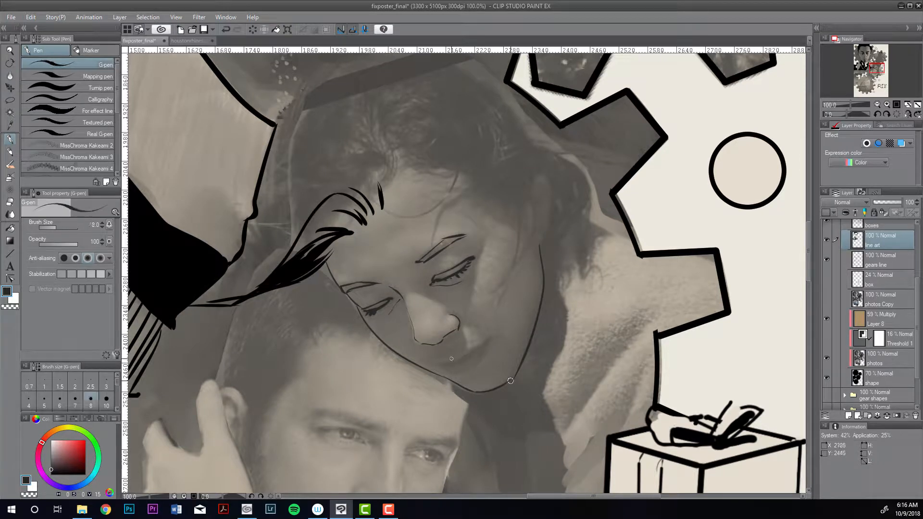
key(bracketright)
key(bracketright)
key(bracketleft)
key(bracketright)
key(bracketleft)
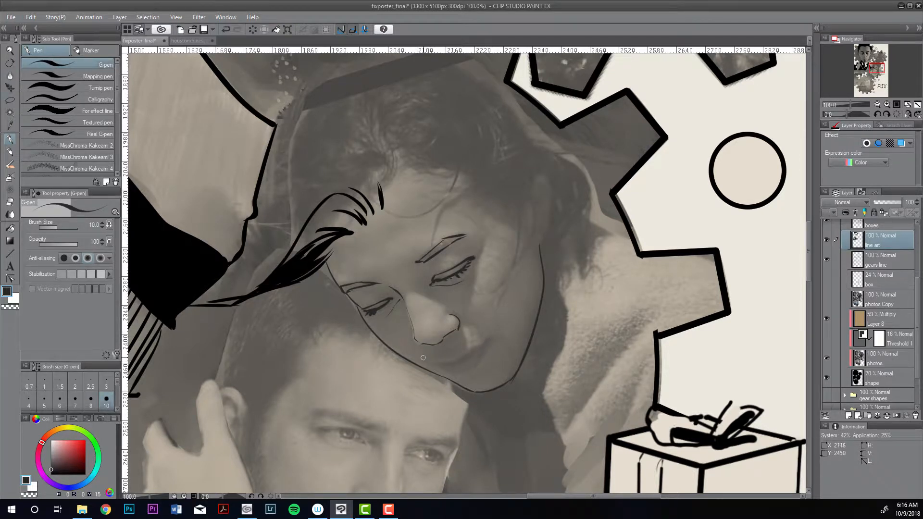
click(423, 357)
key(ctrl+z)
key(bracketleft)
click(455, 362)
key(bracketright)
key(bracketleft)
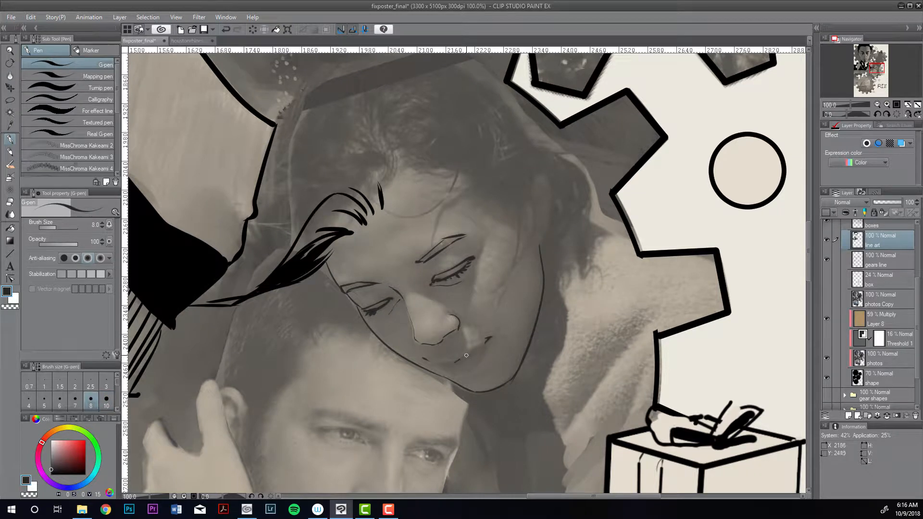
- Complete the line between the woman's lips and outline the lips with the G-pen at size 8
key(bracketright)
key(bracketleft)
key(bracketright)
key(bracketright)
key(ctrl+z)
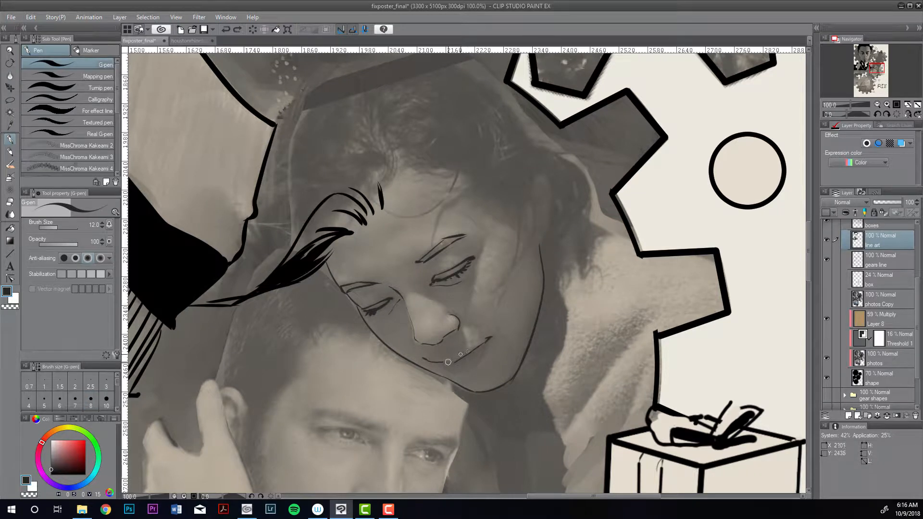
key(bracketleft)
key(bracketleft)
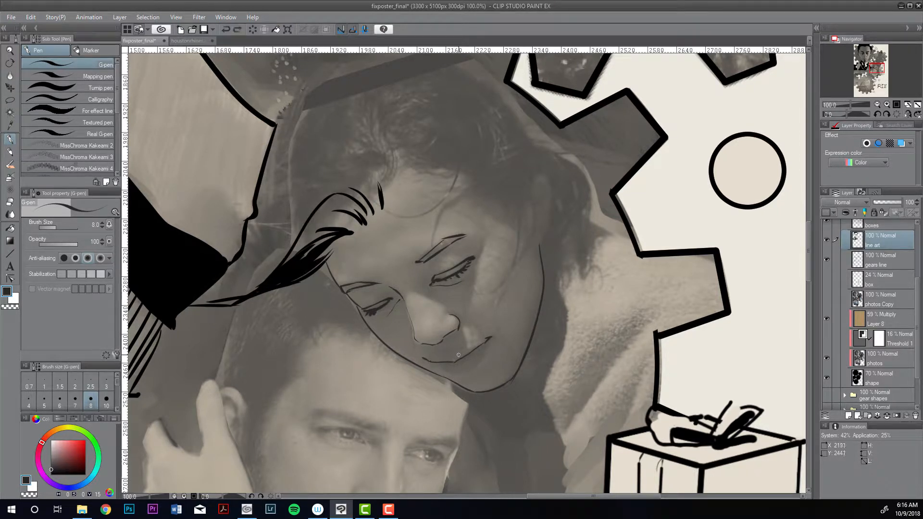
drag(429, 361, 462, 351)
- Ink the wing of the woman's nostril at size 10 and the line from her inner brow down the nose bridge
key(bracketright)
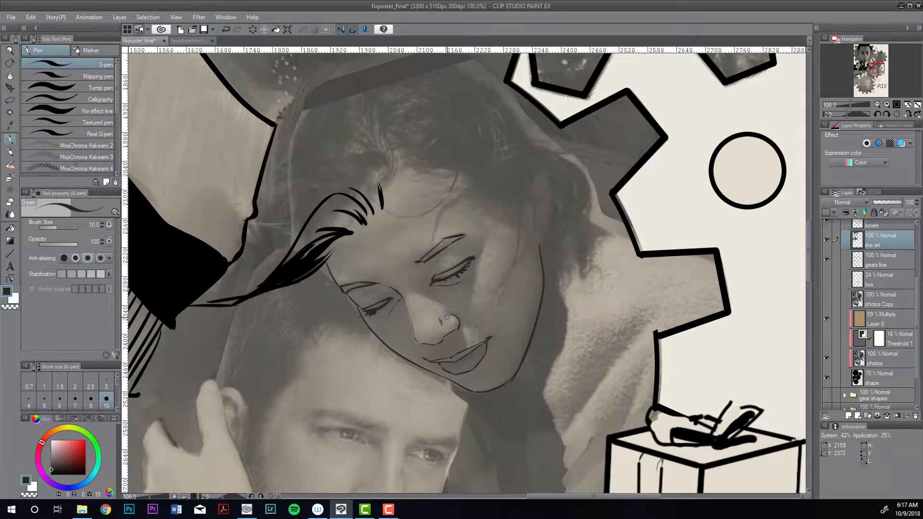
drag(440, 322, 449, 314)
key(bracketright)
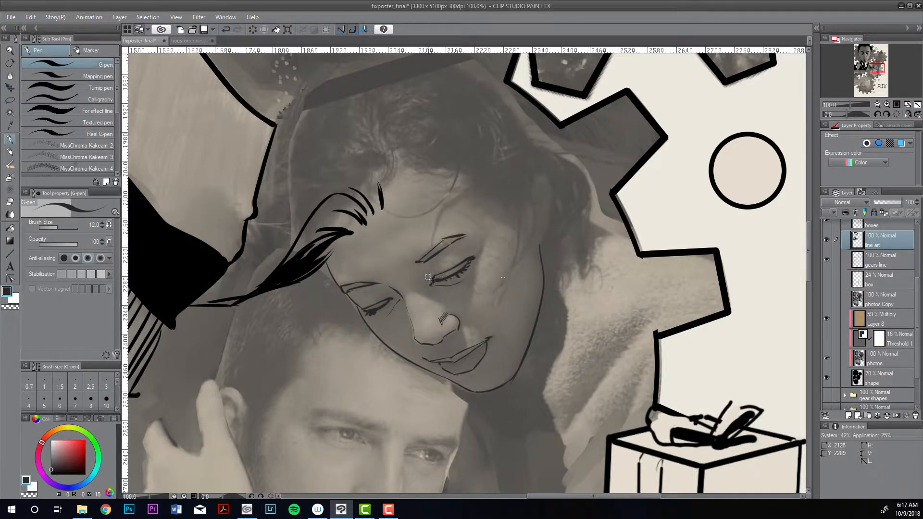
drag(419, 264, 416, 267)
drag(417, 264, 412, 287)
key(bracketleft)
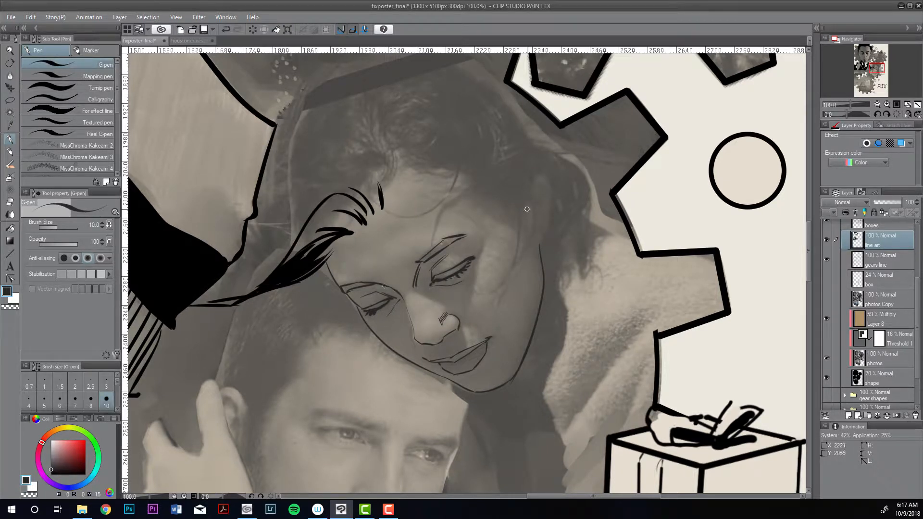
- Fill in both of the woman's eyebrows with fine G-pen strokes
key(bracketright)
key(bracketleft)
key(bracketright)
key(bracketleft)
key(bracketleft)
key(bracketright)
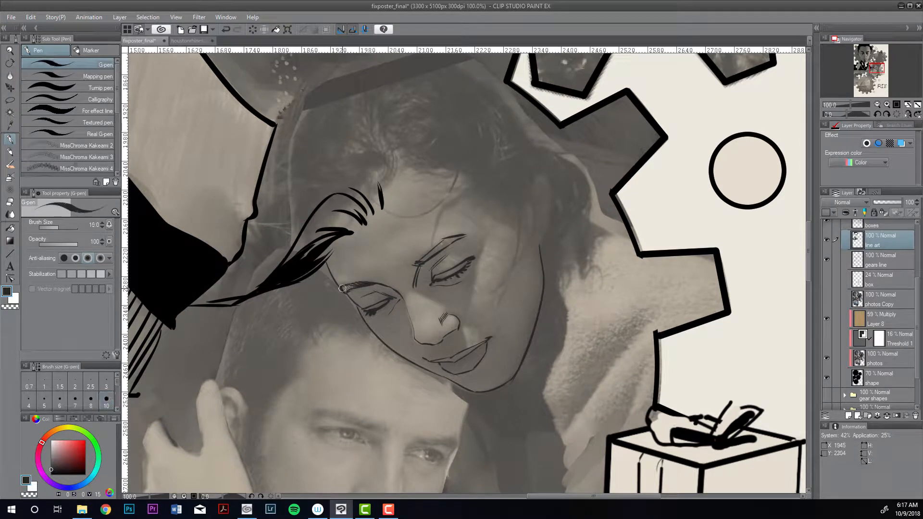
key(bracketleft)
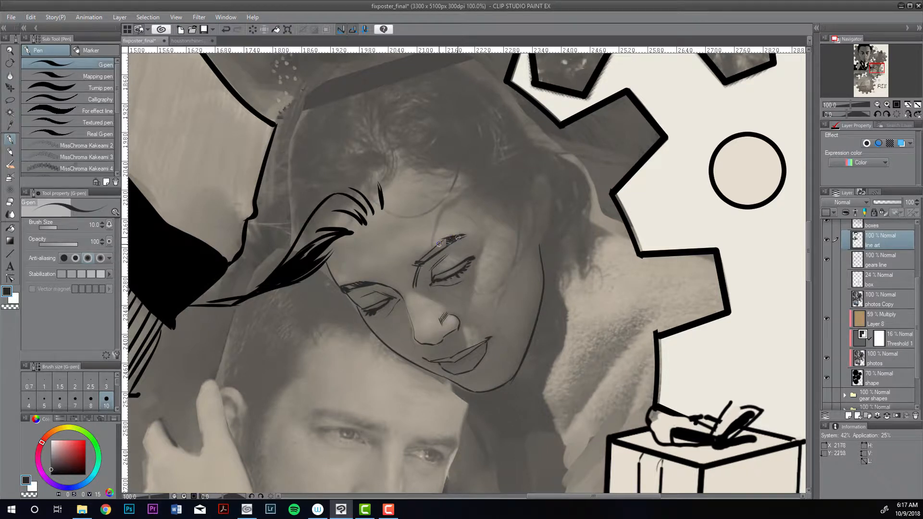
drag(438, 246, 457, 238)
- Ink hair strands rising from the woman's hairline above the forehead with the G-pen at size 15
key(bracketright)
key(bracketright)
key(bracketright)
key(bracketleft)
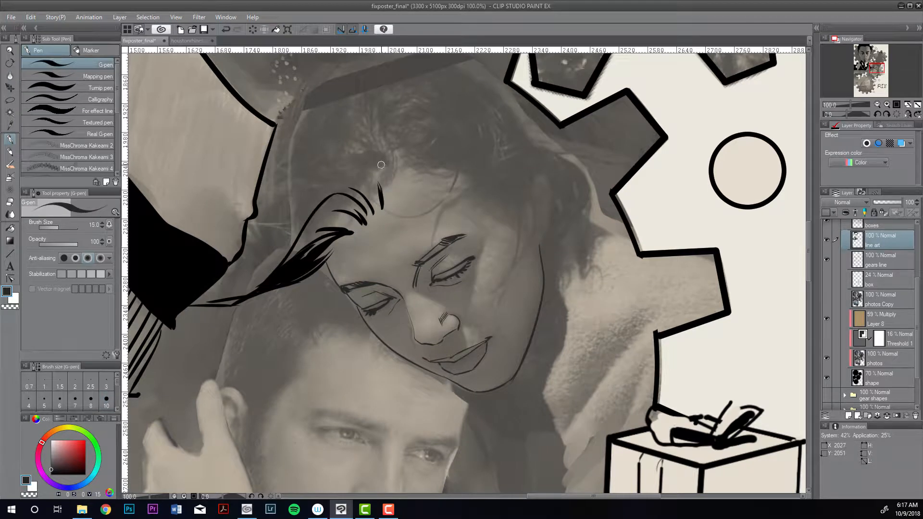
drag(384, 189, 397, 122)
drag(375, 155, 383, 192)
- Draw the large curl over the woman's forehead with the G-pen at size 17, redoing unwanted strokes
key(bracketright)
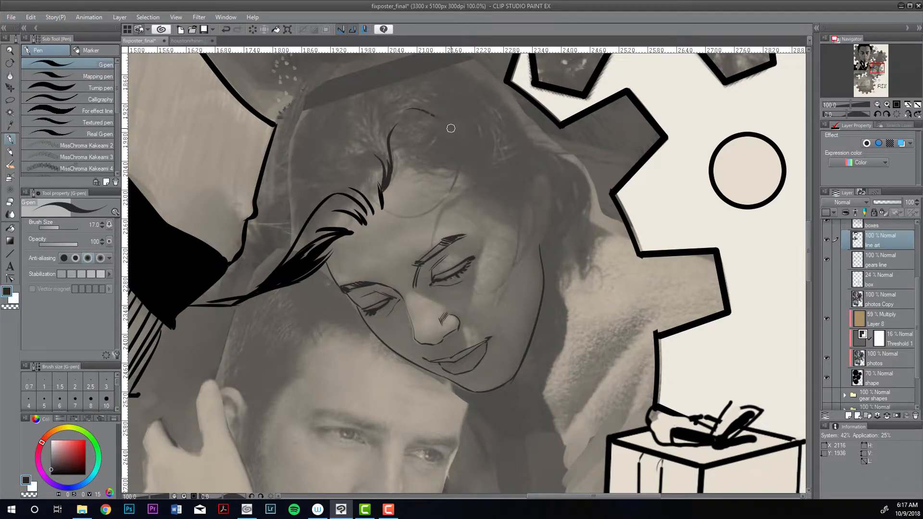
mouse_move(385, 125)
mouse_down()
mouse_move(451, 141)
mouse_move(397, 207)
mouse_up()
key(ctrl+z)
key(ctrl+y)
mouse_move(383, 126)
mouse_down()
mouse_move(443, 209)
mouse_move(401, 208)
mouse_up()
key(ctrl+z)
drag(464, 150, 447, 114)
key(ctrl+z)
key(ctrl+z)
mouse_move(383, 136)
mouse_down()
mouse_move(406, 206)
mouse_move(453, 175)
mouse_move(468, 181)
mouse_move(454, 222)
mouse_up()
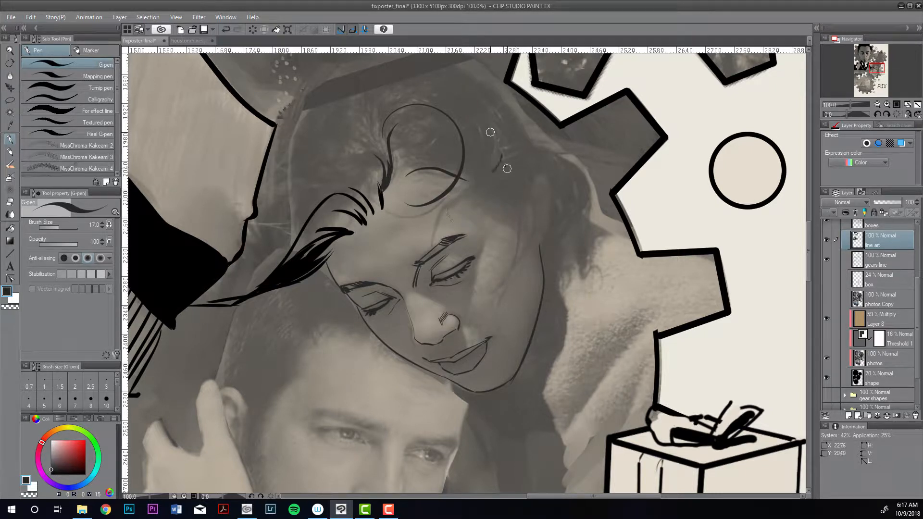
- Ink the wavy locks falling over the woman's temple and cheek, and outline her ear
mouse_move(499, 159)
mouse_down()
mouse_move(521, 249)
mouse_move(513, 264)
mouse_up()
mouse_move(497, 297)
mouse_down()
mouse_move(520, 279)
mouse_move(513, 273)
mouse_move(526, 252)
mouse_move(501, 299)
mouse_move(532, 265)
mouse_up()
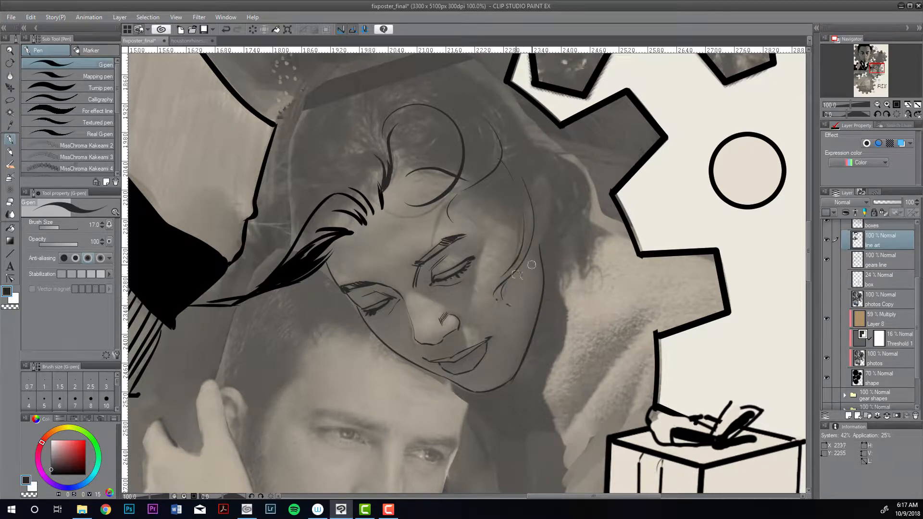
mouse_move(470, 185)
mouse_down()
mouse_move(520, 206)
mouse_move(513, 195)
mouse_move(537, 185)
mouse_move(540, 166)
mouse_move(552, 187)
mouse_move(542, 238)
mouse_up()
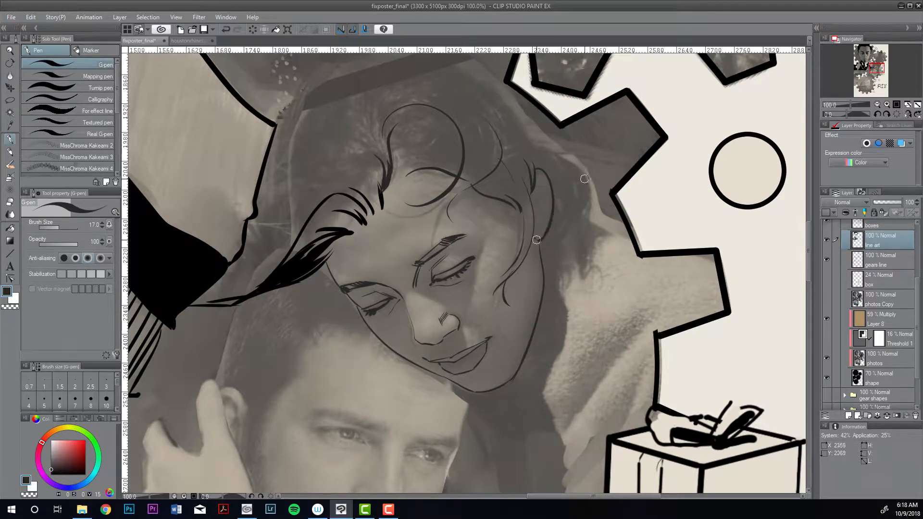
- Ink the curls behind the woman's ear and the outer hair contour leading down to them
mouse_move(569, 159)
mouse_down()
mouse_move(586, 185)
mouse_move(557, 228)
mouse_move(565, 274)
mouse_up()
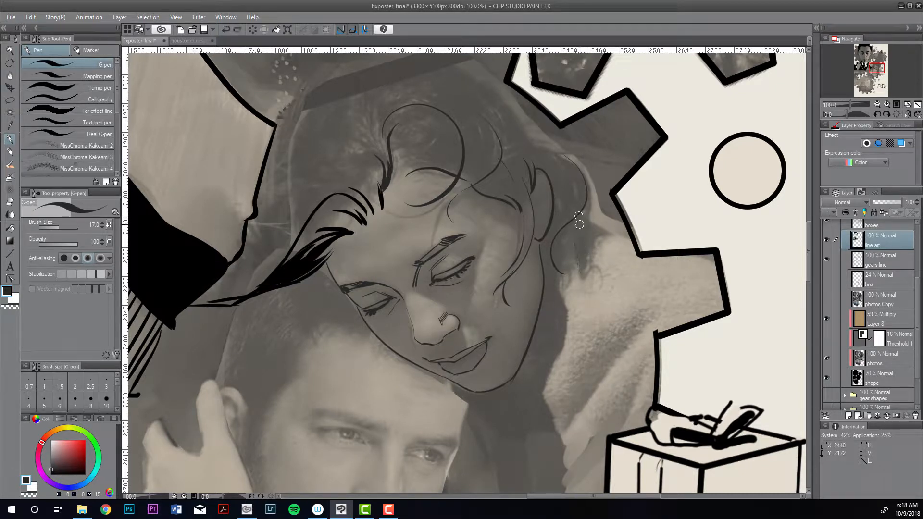
mouse_move(577, 214)
mouse_down()
mouse_move(575, 267)
mouse_move(599, 270)
mouse_up()
drag(596, 232, 595, 283)
drag(577, 167, 596, 239)
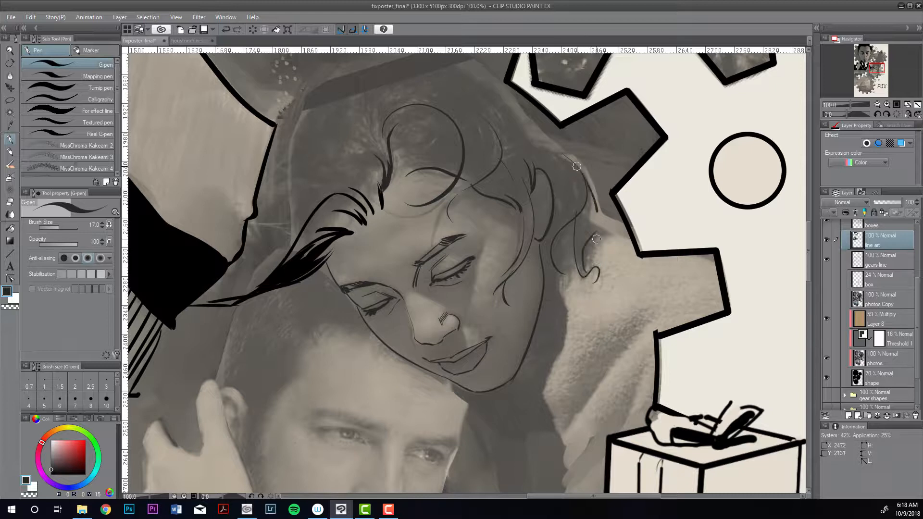
mouse_move(472, 83)
mouse_down()
mouse_move(491, 86)
mouse_move(530, 140)
mouse_move(560, 151)
mouse_move(580, 191)
mouse_up()
key(ctrl+z)
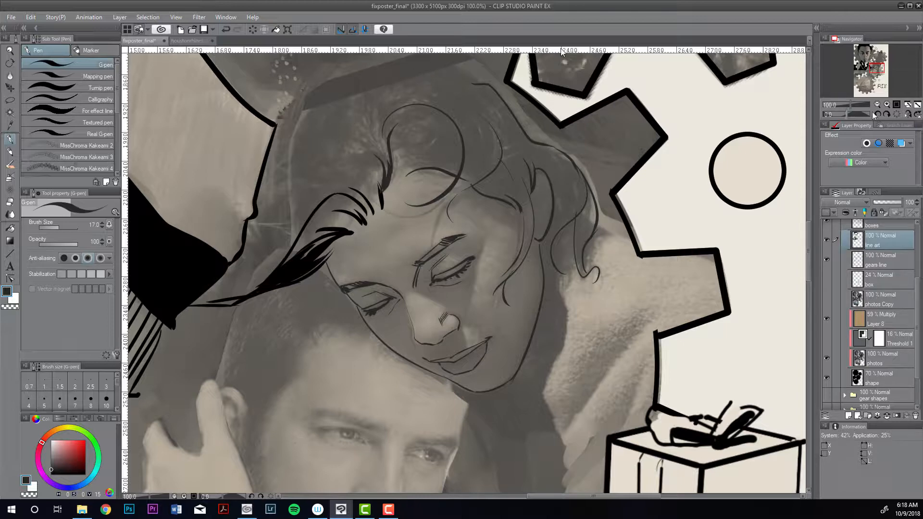
- Outline the back and crown of the woman's hair, redrawing the stroke over the top of the head
drag(850, 104, 849, 104)
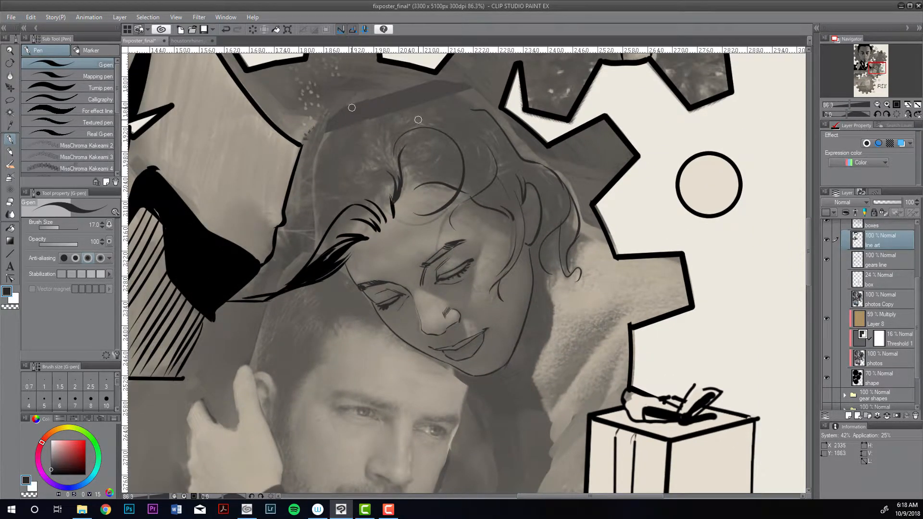
mouse_move(355, 100)
mouse_down()
mouse_move(316, 159)
mouse_move(313, 243)
mouse_up()
drag(358, 102, 476, 107)
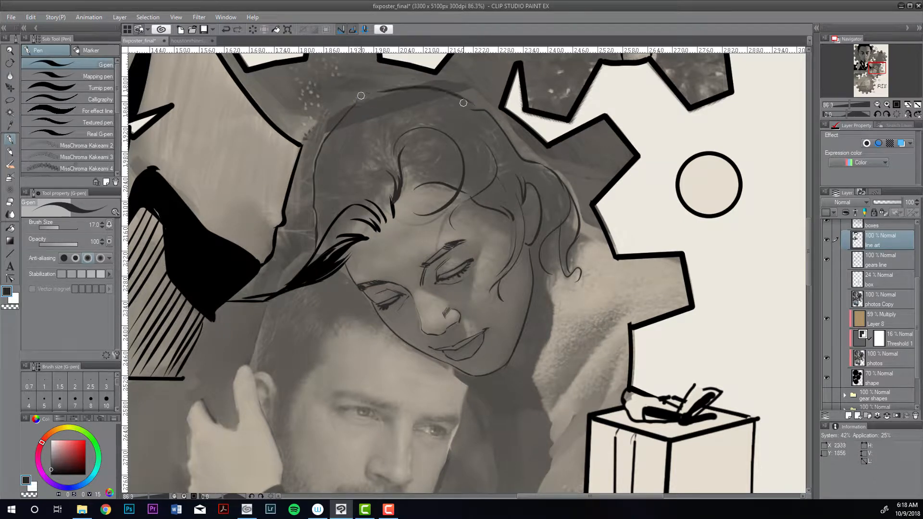
key(ctrl+z)
drag(360, 98, 424, 85)
key(ctrl+z)
drag(357, 102, 476, 107)
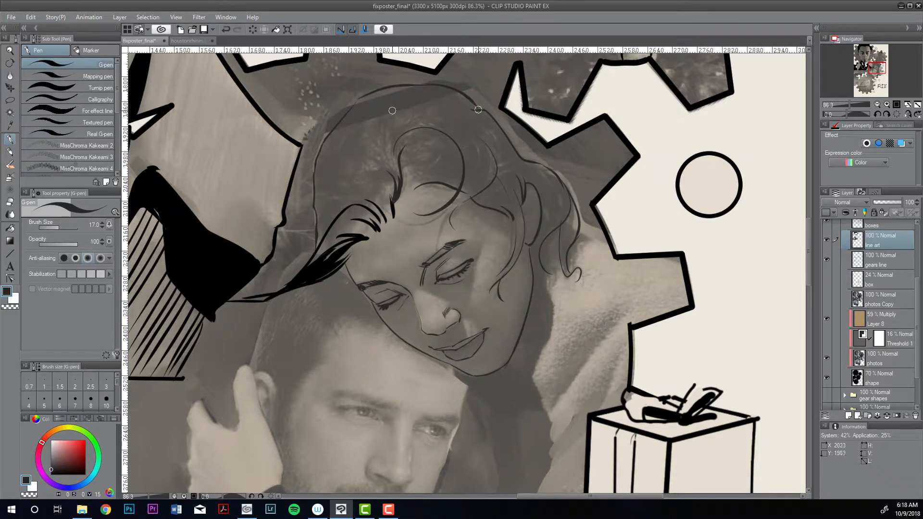
- Ink short dark strands at the parting on top of the woman's hair, undoing unwanted strokes
mouse_move(392, 113)
mouse_down()
mouse_move(393, 148)
mouse_move(392, 131)
mouse_move(406, 123)
mouse_move(397, 138)
mouse_move(424, 119)
mouse_move(375, 116)
mouse_move(394, 138)
mouse_up()
key(ctrl+z)
key(ctrl+z)
key(ctrl+z)
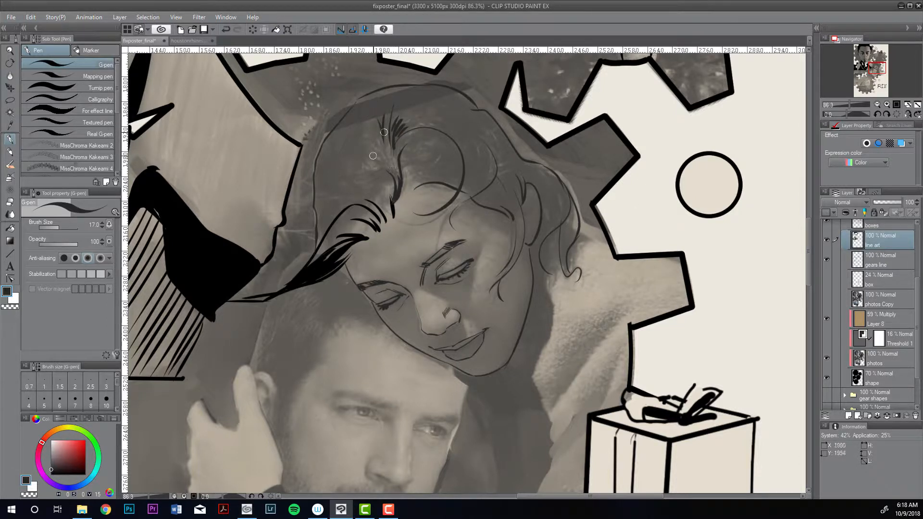
- Add dark strands to the swept-back hair beside the woman's hairline, undoing the strokes that do not fit
mouse_move(355, 175)
mouse_down()
mouse_move(392, 175)
mouse_move(375, 160)
mouse_move(396, 184)
mouse_up()
drag(367, 151, 390, 166)
key(ctrl+z)
key(ctrl+z)
key(ctrl+z)
mouse_move(328, 215)
mouse_down()
mouse_move(353, 197)
mouse_move(345, 180)
mouse_move(378, 181)
mouse_move(349, 193)
mouse_move(373, 185)
mouse_up()
key(ctrl+z)
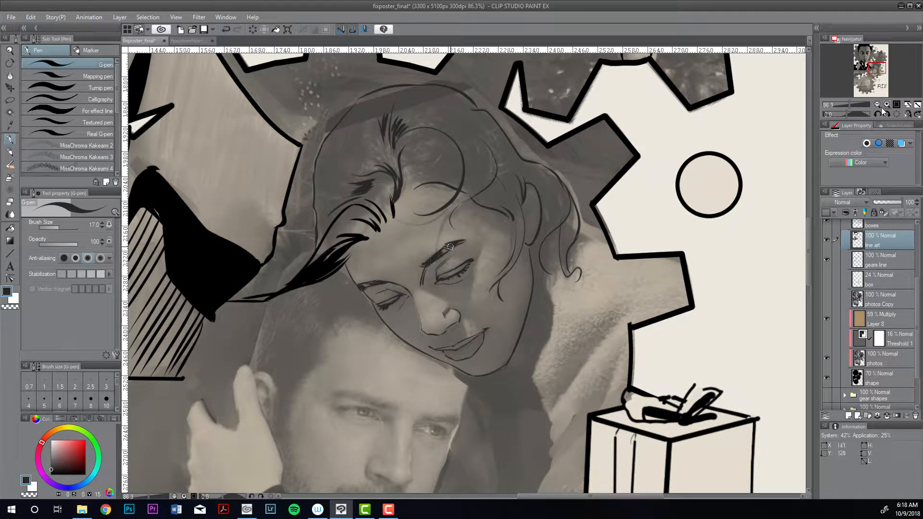
- Reinforce the underside of the woman's nose with the G-pen at size 12
key(bracketleft)
key(bracketleft)
key(bracketleft)
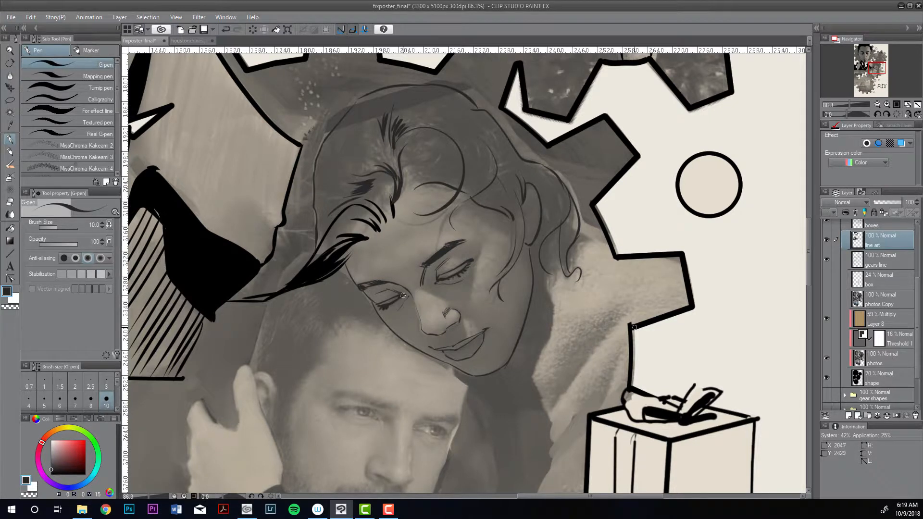
key(bracketright)
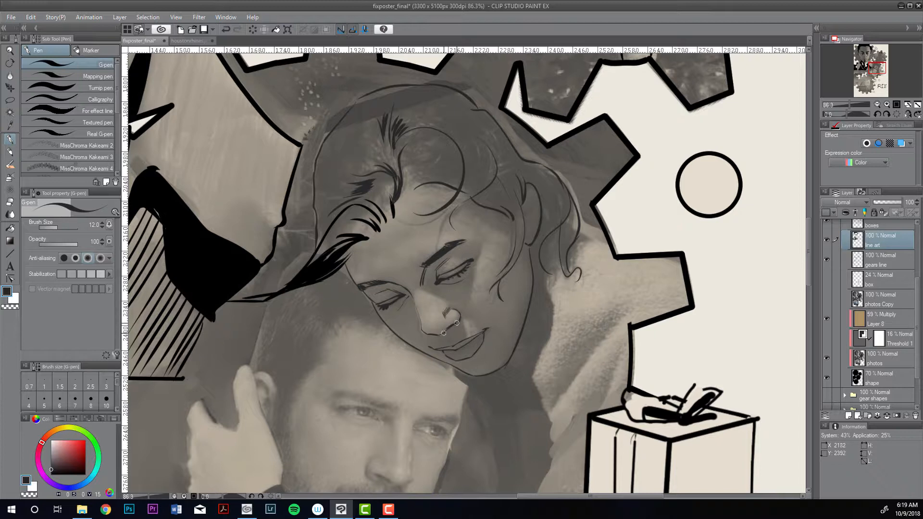
drag(443, 333, 457, 323)
- Hide the photos layer to check the line art at 50% zoom, and show it again
click(877, 104)
click(877, 104)
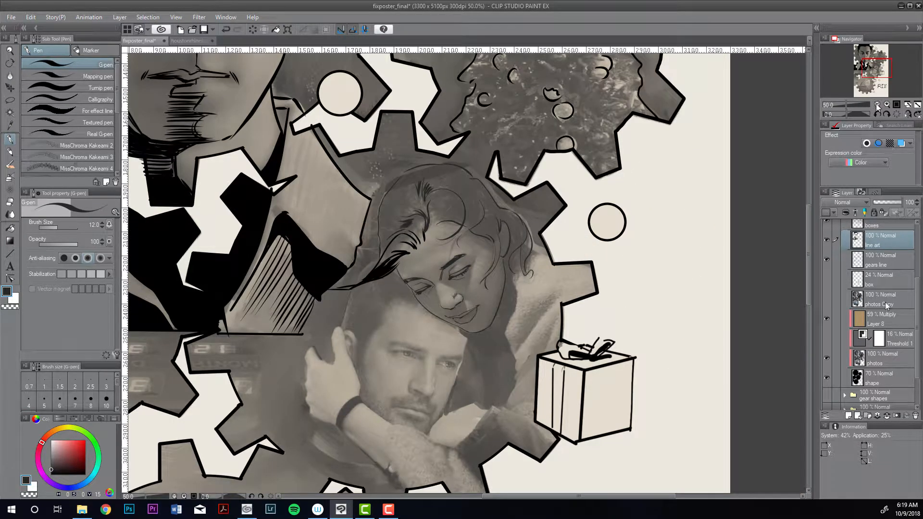
click(826, 358)
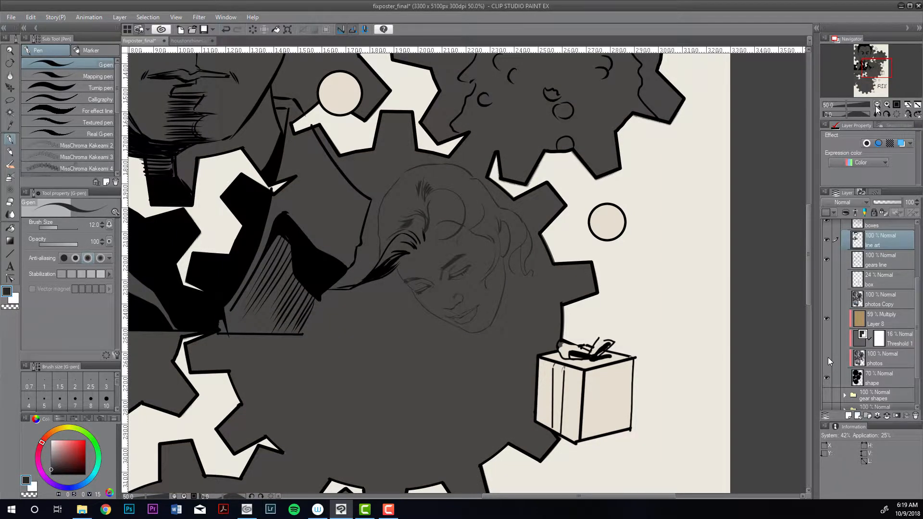
click(826, 358)
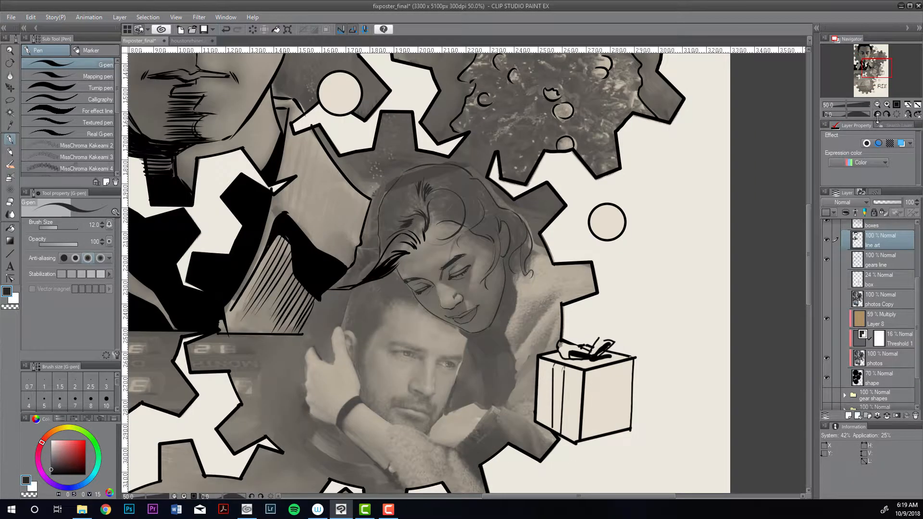
- Check the whole poster, hide the shape layer and examine the woman's line art on the plain background
key(ctrl+minus)
key(ctrl+minus)
key(ctrl+minus)
key(ctrl+minus)
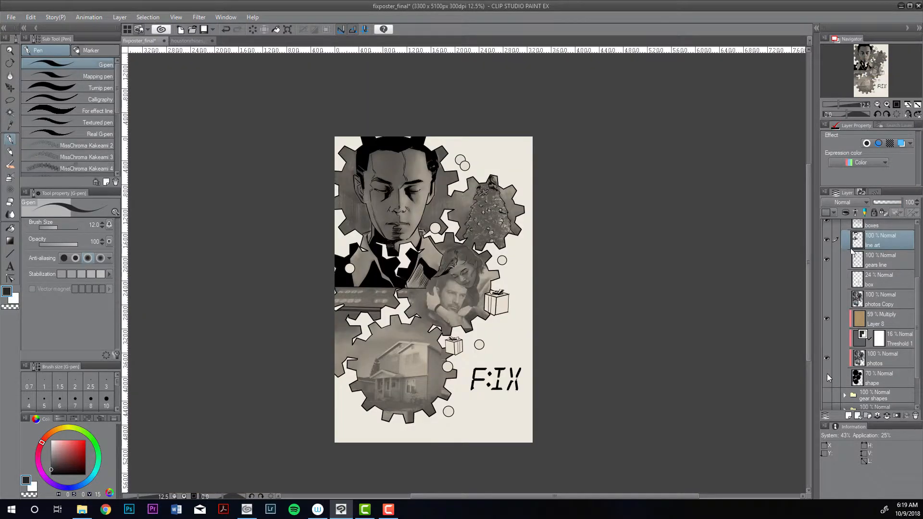
click(886, 105)
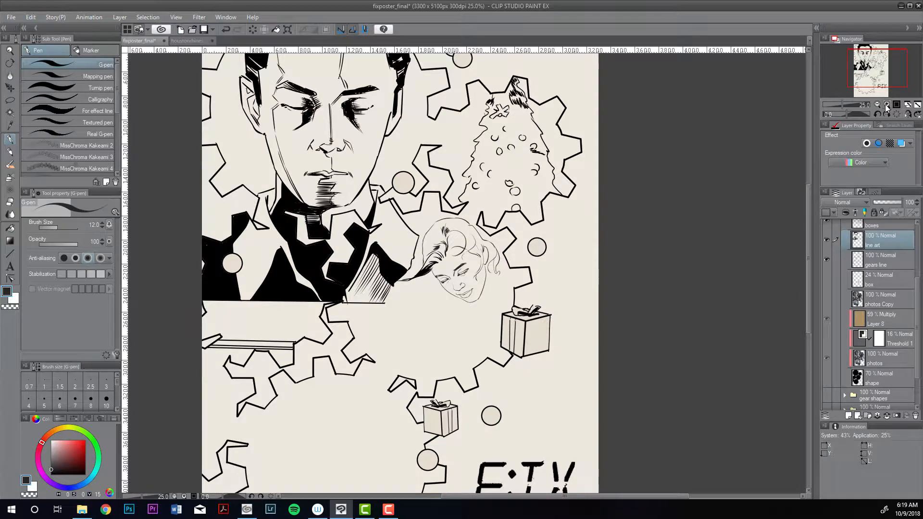
click(887, 105)
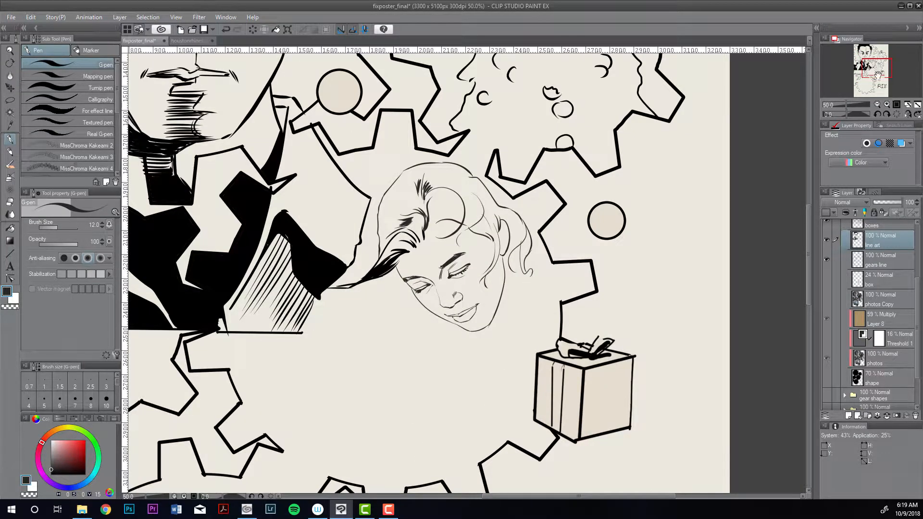
click(887, 104)
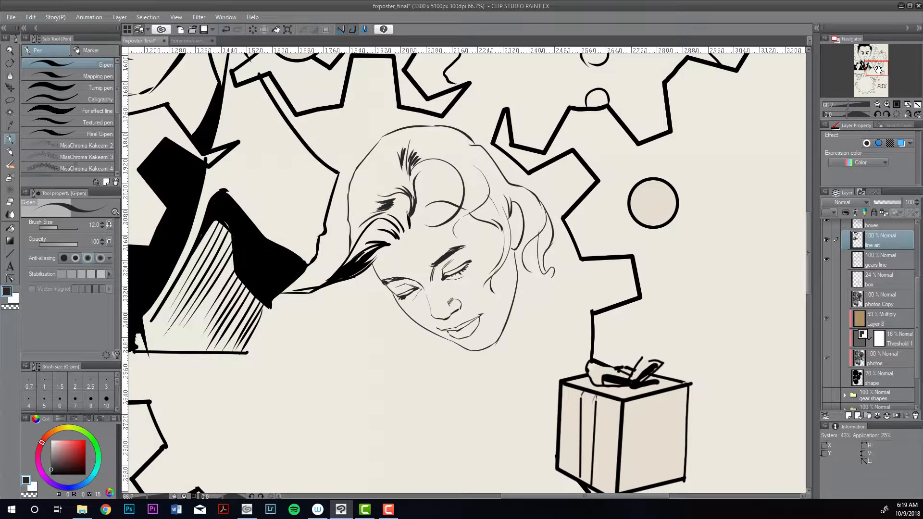
- Toggle the shape layer to compare the woman's line art with and without the photo, checking it at smaller zoom levels
click(827, 377)
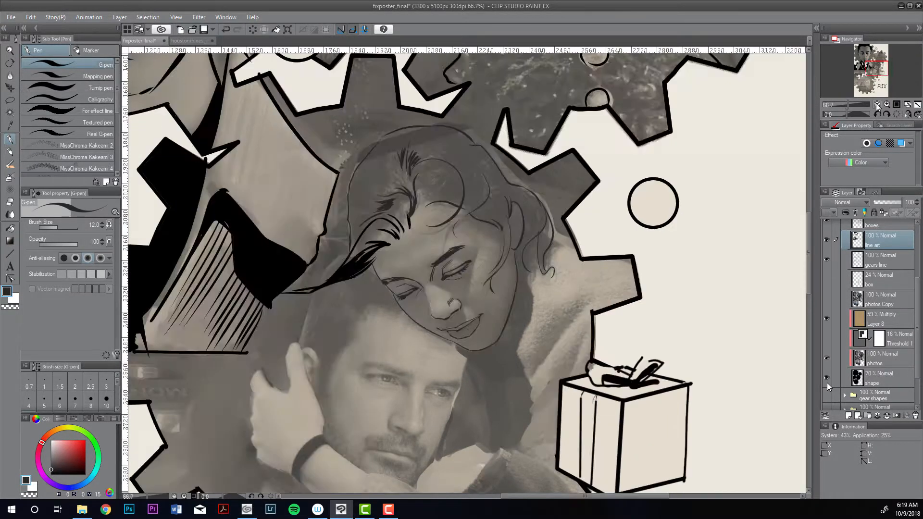
click(827, 379)
click(877, 105)
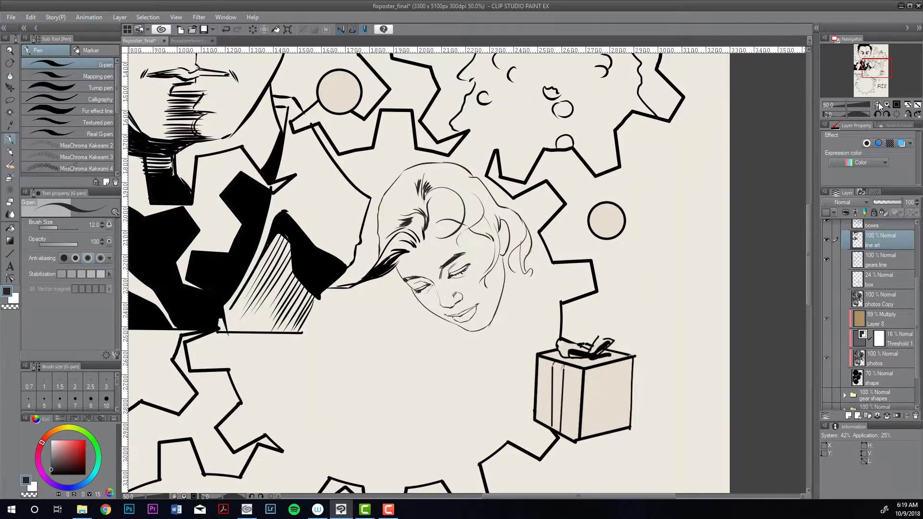
click(877, 104)
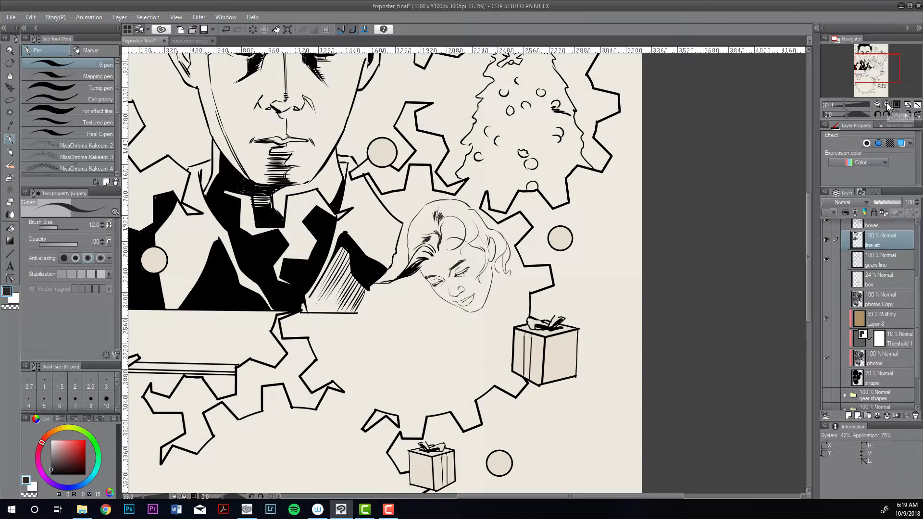
click(887, 104)
click(887, 105)
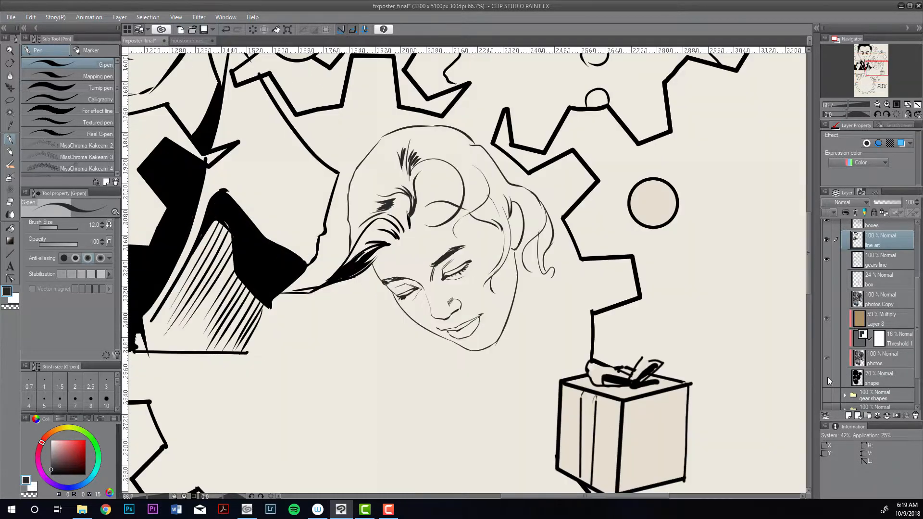
- Show the shape layer so the photos appear under the inks, and make the line art layer active
click(827, 378)
click(872, 359)
click(826, 379)
click(872, 237)
click(826, 377)
click(873, 359)
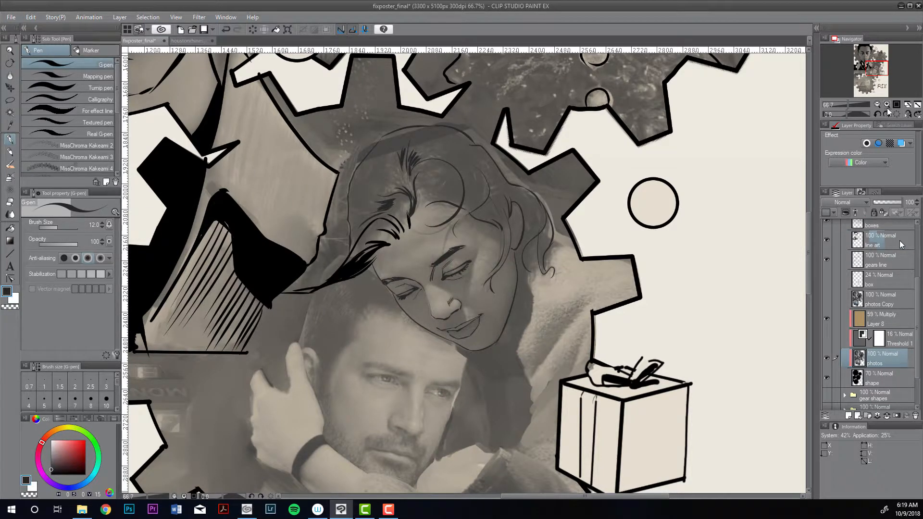
click(893, 242)
- Ink the far edge of the man's face from his forehead down to the chin with the G-pen at 100% zoom
drag(880, 68, 876, 70)
key(p)
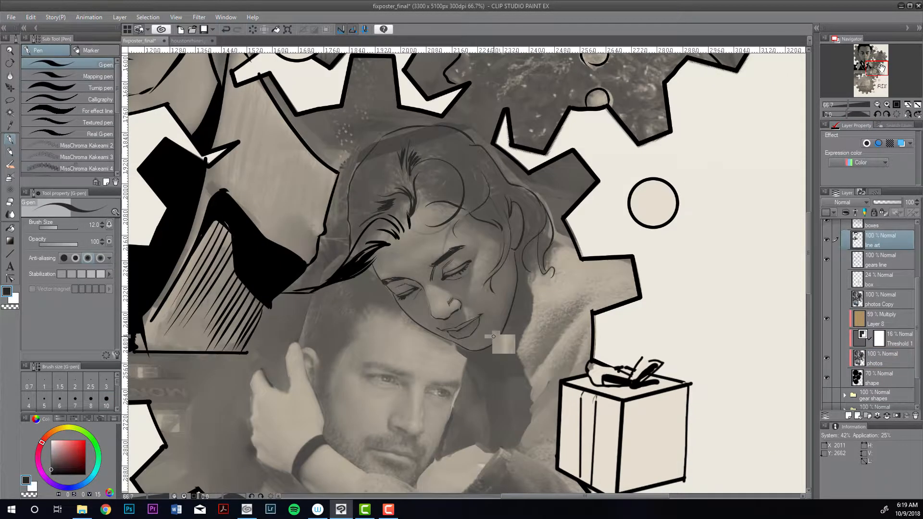
drag(881, 68, 876, 71)
key(p)
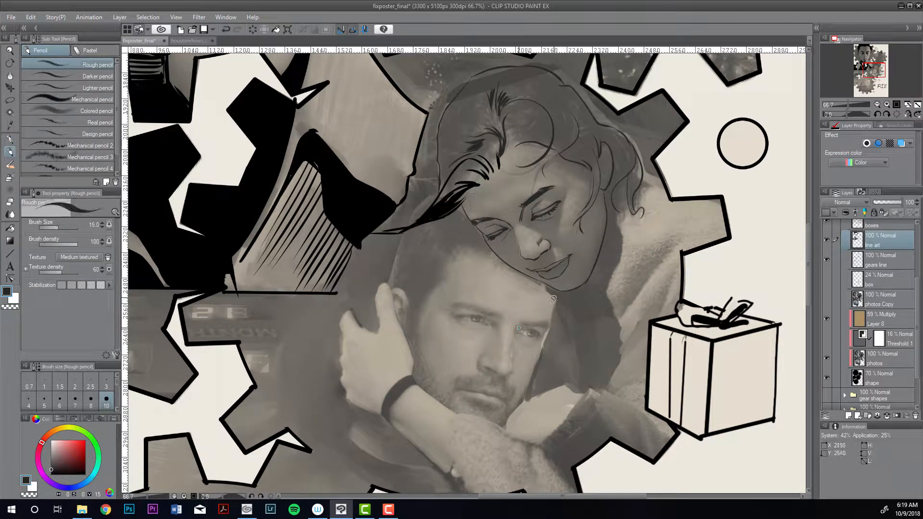
key(p)
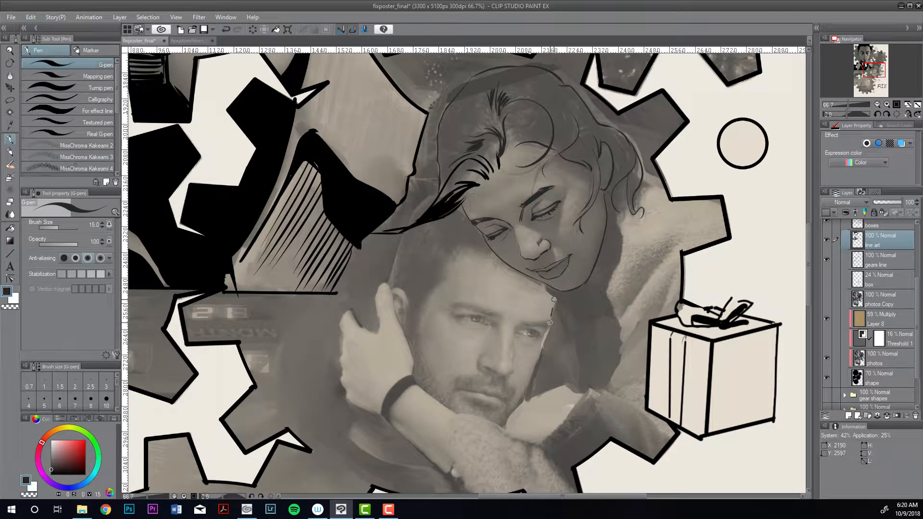
key(ctrl+plus)
key(ctrl+minus)
key(ctrl+plus)
mouse_move(618, 210)
mouse_down()
mouse_move(591, 328)
mouse_move(548, 408)
mouse_up()
key([)
key(ctrl+z)
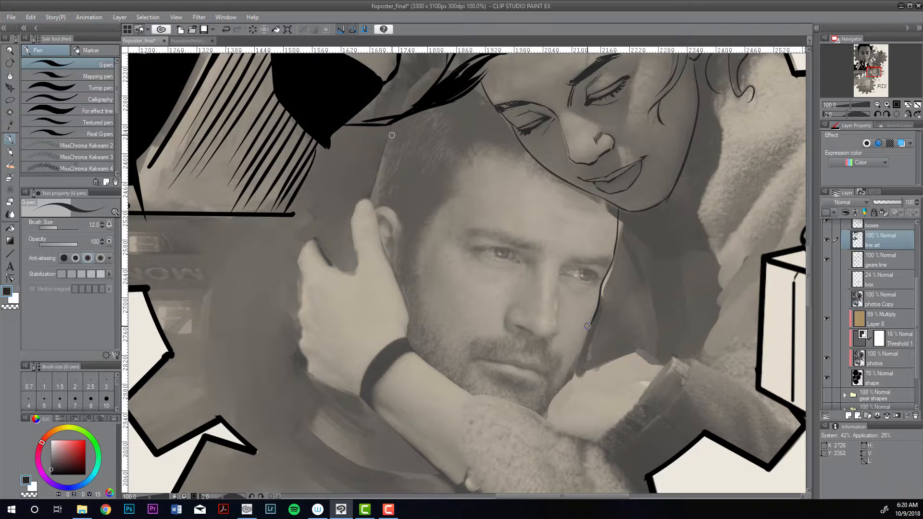
key(ctrl+y)
- Outline the back of the man's head down to the woman's fingertips, redrawing the line until it fits
drag(393, 121, 368, 206)
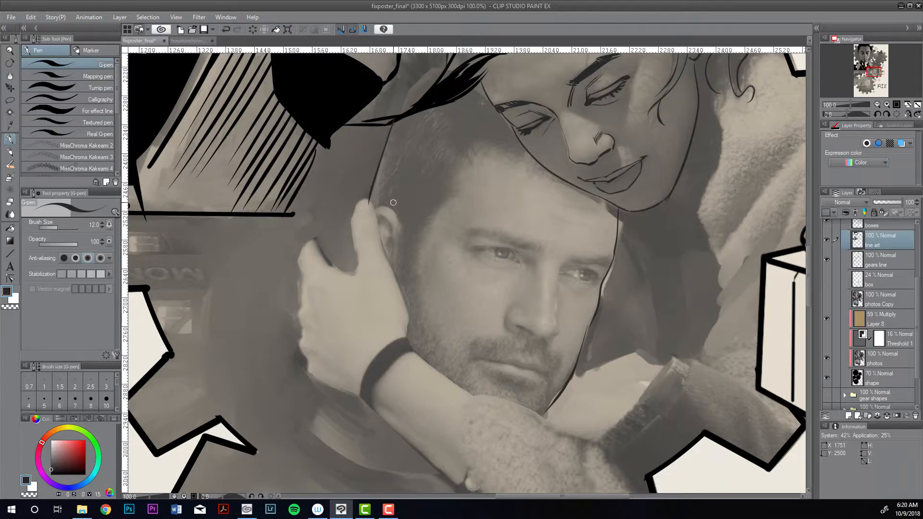
key(ctrl+z)
drag(393, 122, 369, 202)
key(ctrl+z)
key(ctrl+y)
- Outline the woman's hand on the man's cheek, from the fingers and thumb around the knuckles to the wristband
drag(372, 200, 390, 264)
drag(370, 199, 351, 220)
drag(357, 255, 354, 270)
key(ctrl+z)
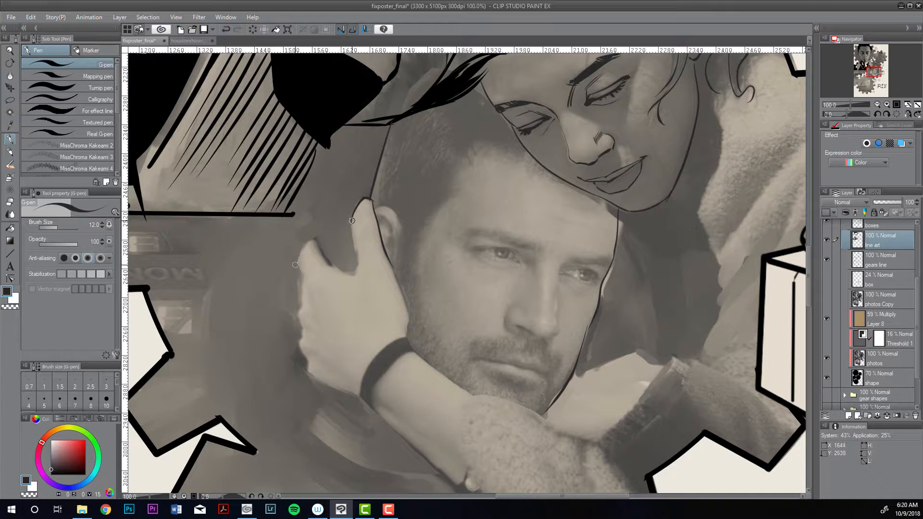
drag(304, 243, 298, 262)
drag(352, 219, 357, 268)
key(ctrl+z)
drag(305, 244, 299, 257)
key(ctrl+z)
key(ctrl+z)
mouse_move(320, 245)
mouse_down()
mouse_move(339, 268)
mouse_move(345, 259)
mouse_move(333, 269)
mouse_move(357, 268)
mouse_move(328, 237)
mouse_move(298, 260)
mouse_move(305, 338)
mouse_move(295, 343)
mouse_move(320, 382)
mouse_move(360, 395)
mouse_up()
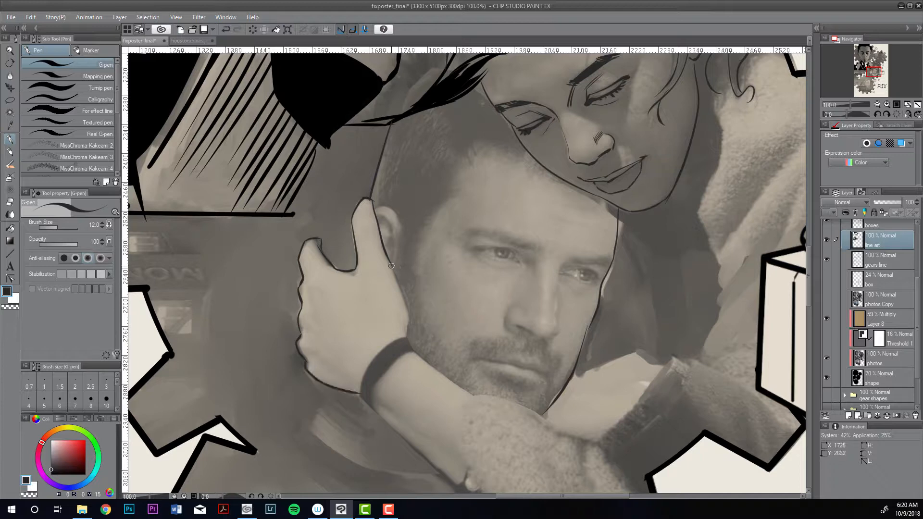
mouse_move(391, 264)
mouse_down()
mouse_move(411, 345)
mouse_move(376, 300)
mouse_up()
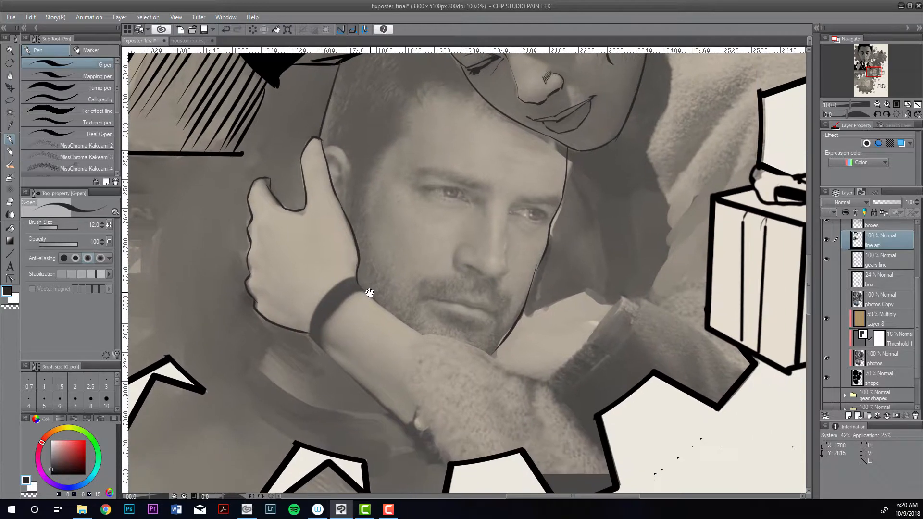
- Add a crease at the woman's knuckles and ink both edges of her forearm down to the fuzzy sleeve
drag(249, 265, 267, 277)
key(ctrl+z)
drag(309, 338, 424, 434)
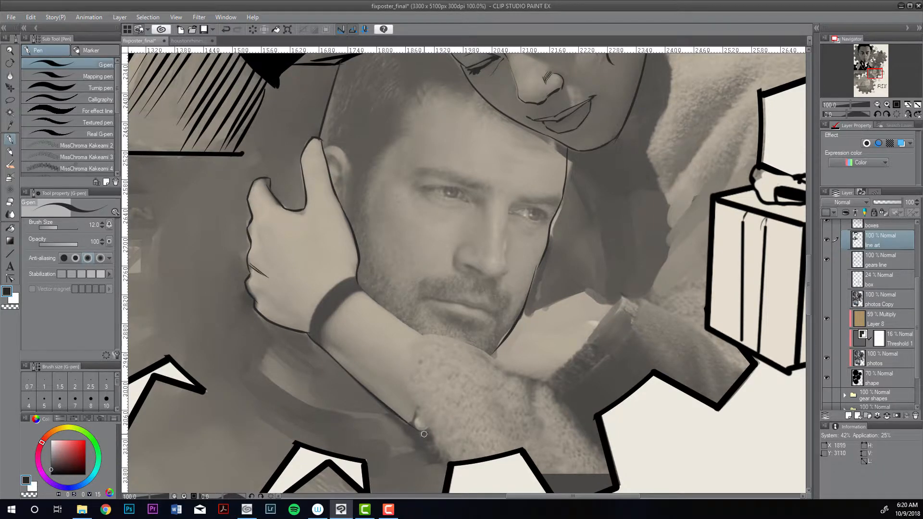
drag(357, 284, 425, 335)
- Ink the man's jagged hairline from the woman's cheek down to his sideburn, undoing the strokes that do not fit
drag(574, 283, 606, 335)
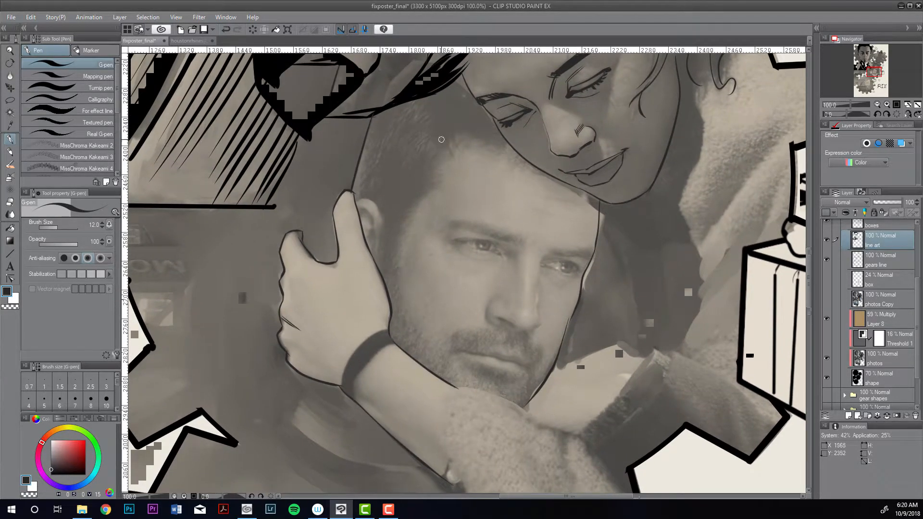
mouse_move(441, 126)
mouse_down()
mouse_move(453, 154)
mouse_move(449, 132)
mouse_move(456, 144)
mouse_move(446, 145)
mouse_move(501, 145)
mouse_up()
key(ctrl+z)
key(ctrl+z)
key(ctrl+z)
key(ctrl+z)
drag(495, 140, 509, 152)
mouse_move(456, 126)
mouse_down()
mouse_move(475, 135)
mouse_move(428, 155)
mouse_move(440, 183)
mouse_up()
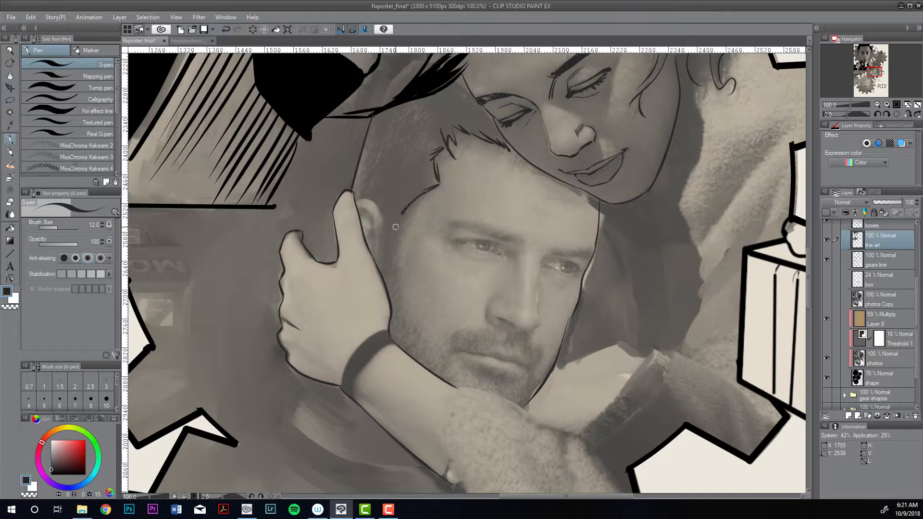
mouse_move(427, 189)
mouse_down()
mouse_move(405, 216)
mouse_move(399, 233)
mouse_move(423, 194)
mouse_move(395, 255)
mouse_up()
key(ctrl+z)
key(ctrl+z)
- Draw the outer rim and inner folds of the man's ear behind the woman's fingers
mouse_move(356, 200)
mouse_down()
mouse_move(371, 199)
mouse_move(381, 230)
mouse_move(373, 240)
mouse_up()
mouse_move(364, 197)
mouse_down()
mouse_move(378, 206)
mouse_move(381, 226)
mouse_up()
drag(376, 237, 370, 247)
key(ctrl+z)
drag(369, 213, 371, 251)
drag(374, 228, 364, 210)
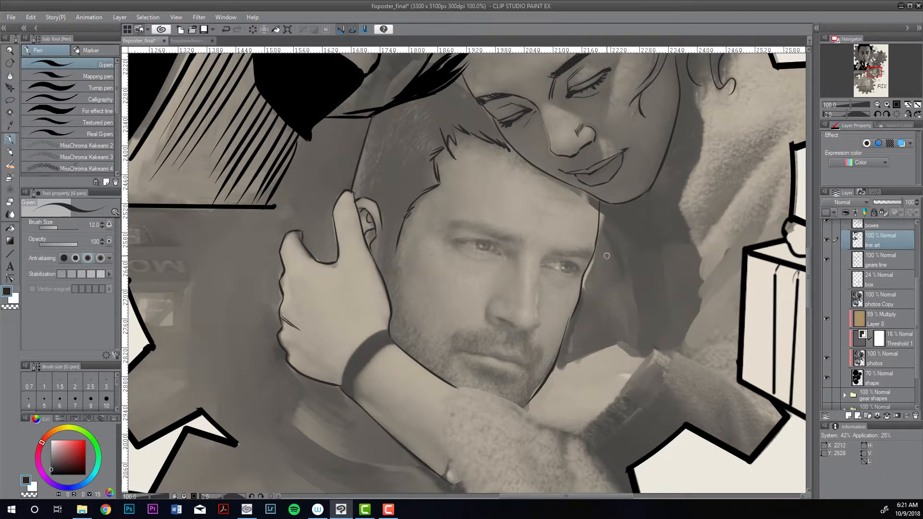
- Ink the man's nose with the bridge line, the nostril wing and the underside
mouse_move(555, 250)
mouse_down()
mouse_move(537, 313)
mouse_move(547, 293)
mouse_move(536, 327)
mouse_up()
mouse_move(495, 300)
mouse_down()
mouse_move(486, 316)
mouse_move(512, 328)
mouse_up()
drag(533, 330, 517, 332)
- Draw the man's mouth with the parting line, the upper and lower lip edges and a short shadow line beneath
mouse_move(462, 349)
mouse_down()
mouse_move(520, 361)
mouse_move(529, 367)
mouse_up()
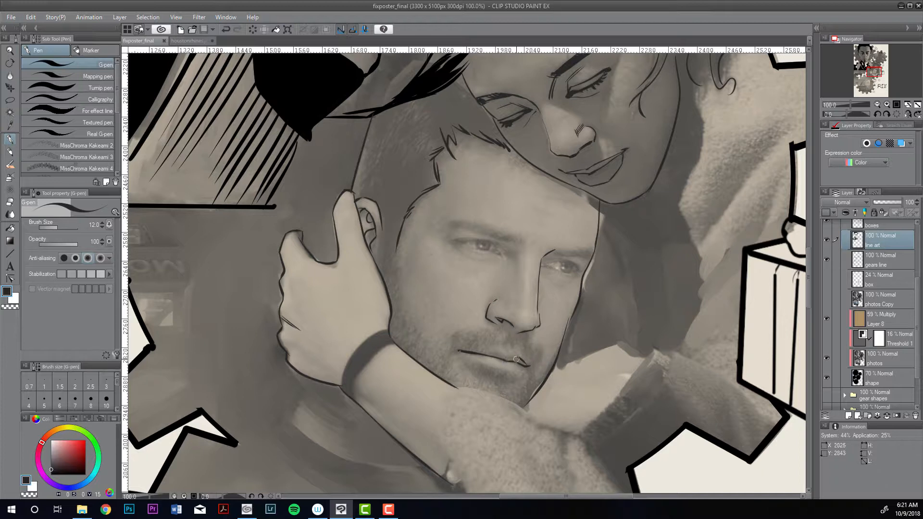
drag(521, 361, 502, 354)
drag(479, 362, 503, 371)
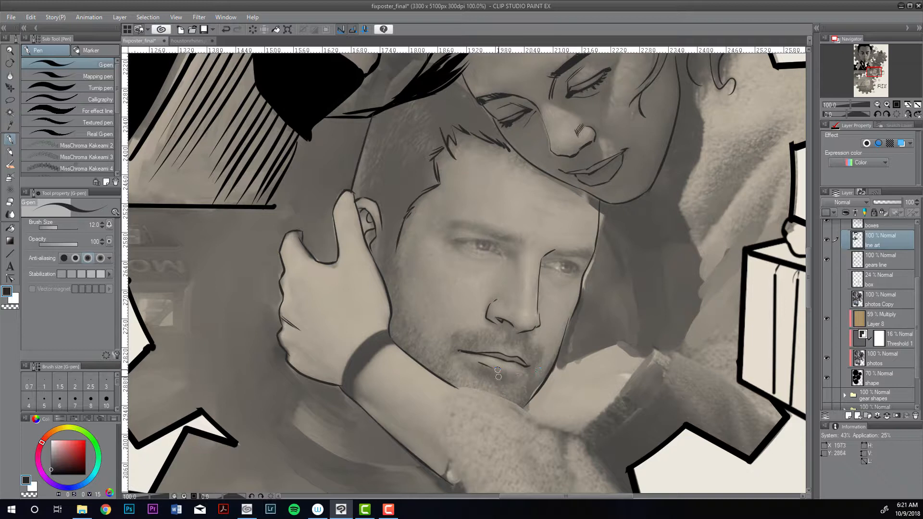
mouse_move(497, 367)
mouse_down()
mouse_move(518, 372)
mouse_move(514, 383)
mouse_up()
key(ctrl+z)
key(ctrl+y)
- Outline both of the man's eyebrows following the photo, redrawing the strokes that miss
mouse_move(547, 252)
mouse_down()
mouse_move(573, 256)
mouse_move(501, 232)
mouse_up()
key(ctrl+z)
key(ctrl+z)
drag(471, 230, 491, 234)
drag(480, 223, 517, 236)
mouse_move(449, 227)
mouse_down()
mouse_move(482, 223)
mouse_move(502, 254)
mouse_move(465, 239)
mouse_move(491, 240)
mouse_up()
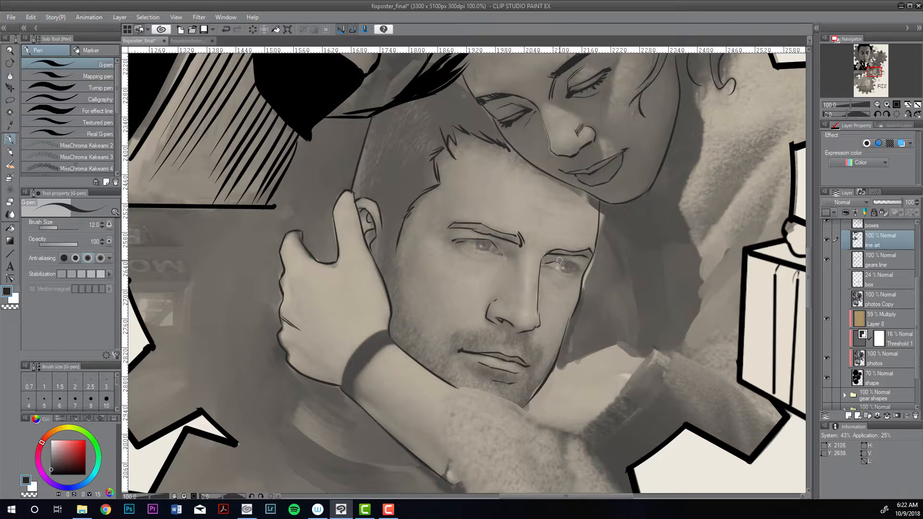
- Ink the eyelid lines of both of the man's eyes and start the far eye's iris
mouse_move(560, 261)
mouse_down()
mouse_move(579, 265)
mouse_move(552, 268)
mouse_move(577, 270)
mouse_up()
mouse_move(452, 242)
mouse_down()
mouse_move(476, 240)
mouse_move(476, 251)
mouse_move(463, 246)
mouse_move(503, 255)
mouse_up()
drag(562, 261, 568, 270)
- Draw the irises and pupils of both of the man's eyes with the G-pen at size 10, working at 150% zoom
key(ctrl+plus)
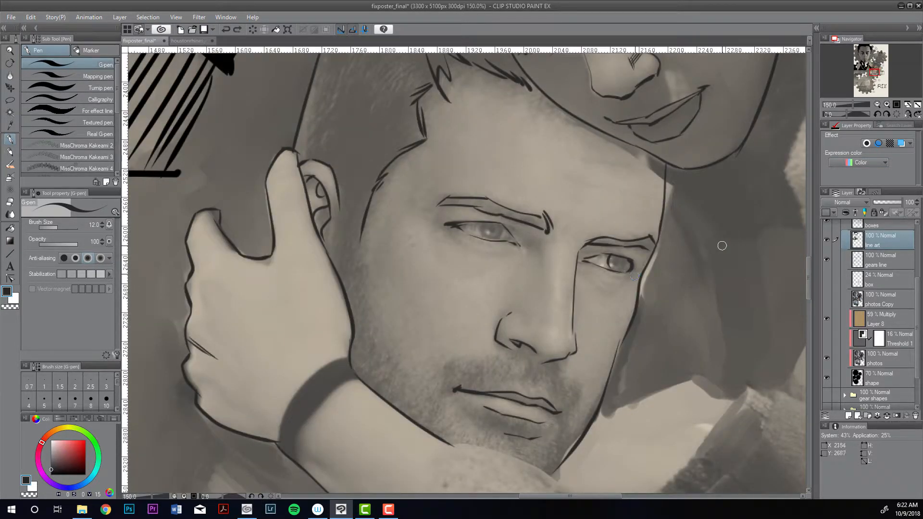
key([)
mouse_move(610, 256)
mouse_down()
mouse_move(610, 268)
mouse_move(624, 271)
mouse_up()
mouse_move(479, 225)
mouse_down()
mouse_move(481, 236)
mouse_move(499, 239)
mouse_move(493, 231)
mouse_up()
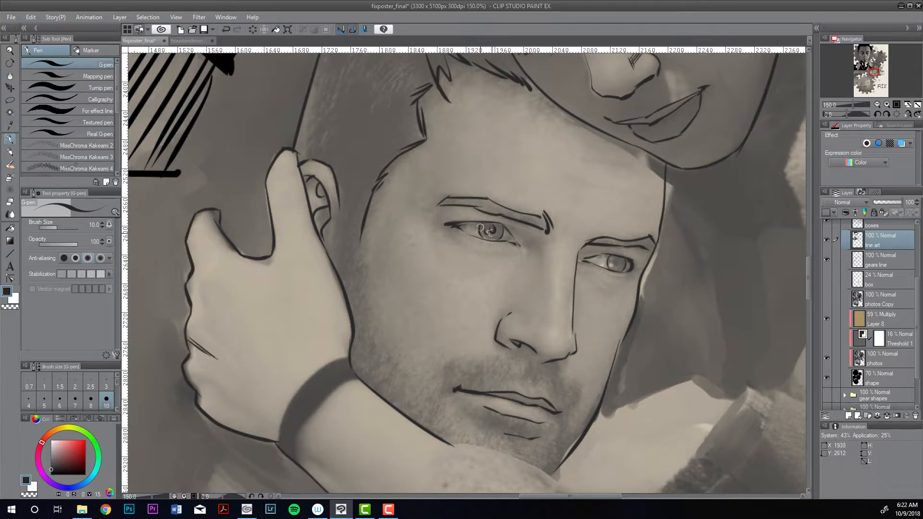
mouse_move(613, 260)
mouse_down()
mouse_move(624, 267)
mouse_move(608, 264)
mouse_up()
- Refine the upper lid and inner corner of the man's far eye
key(bracketright)
key(bracketright)
key(bracketleft)
key(bracketleft)
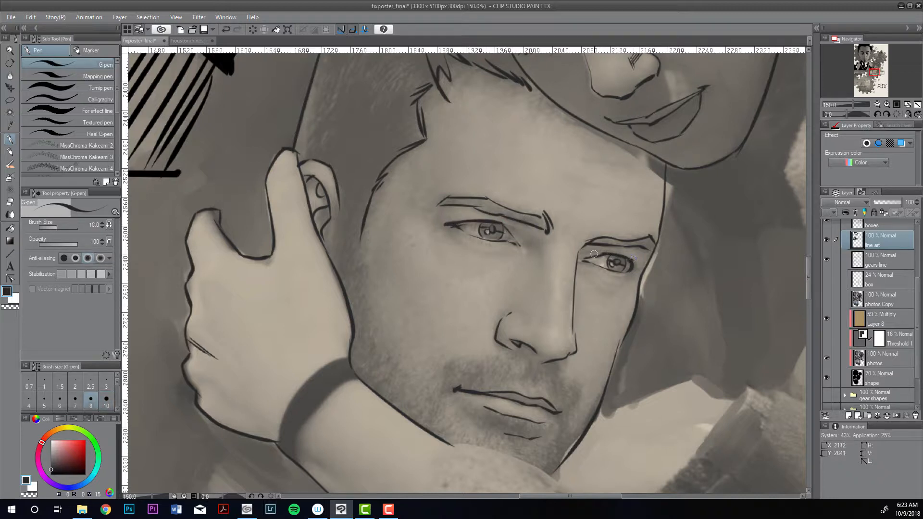
drag(581, 258, 604, 250)
- Reduce the G-pen to size 6 and darken the irises of the man's eyes with fine strokes
key(bracketright)
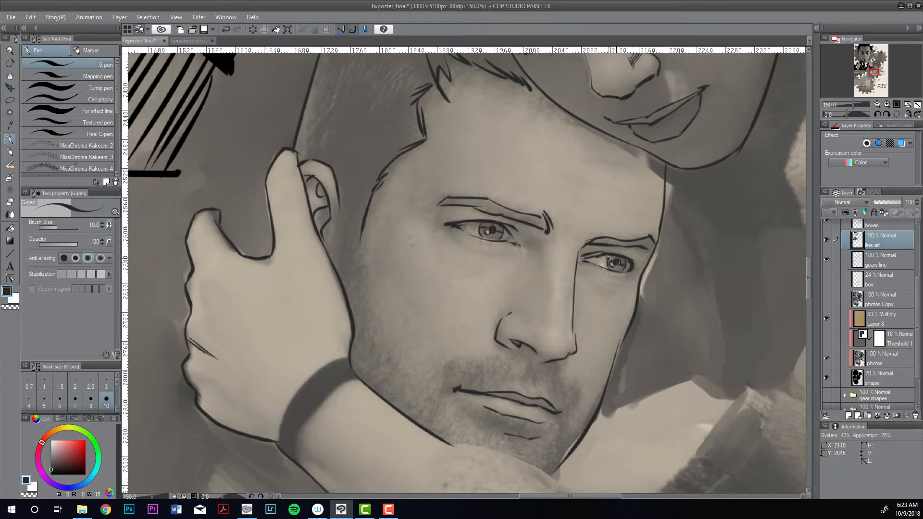
key(bracketleft)
key(bracketleft)
key(bracketleft)
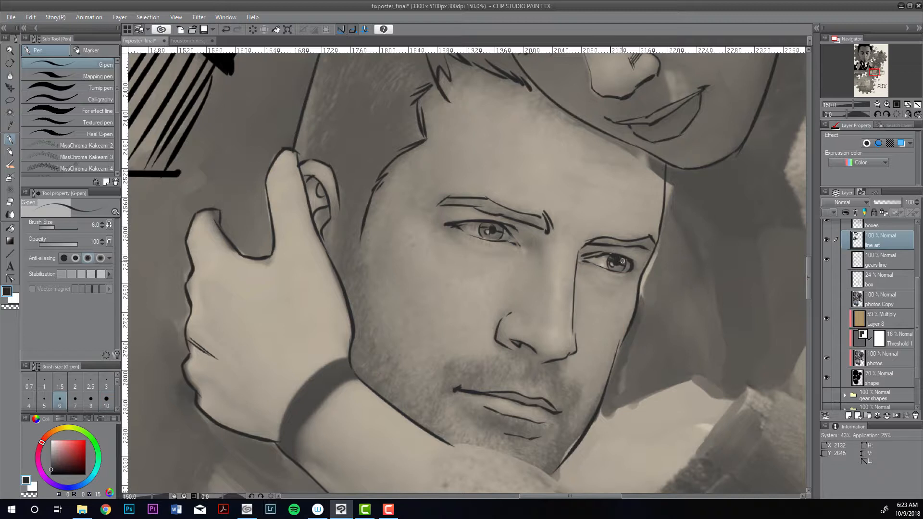
key(bracketright)
key(bracketright)
key(bracketleft)
key(bracketleft)
key(bracketright)
key(bracketright)
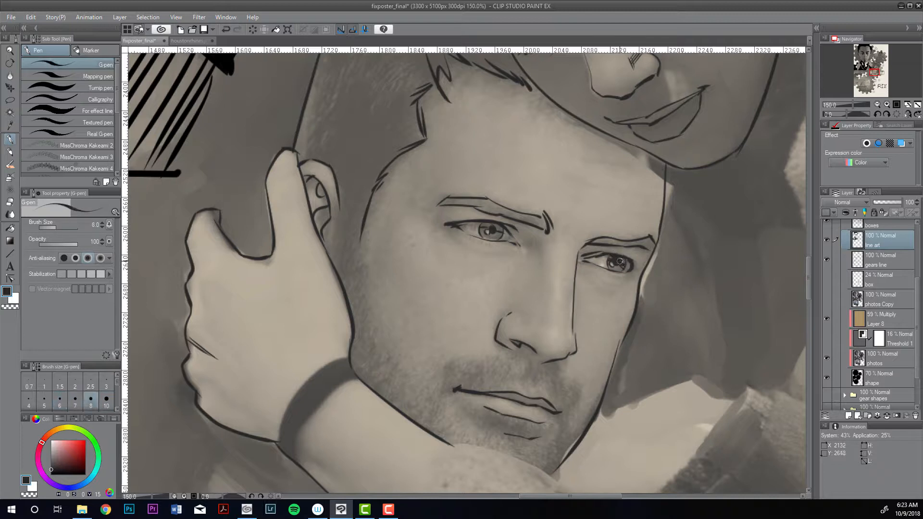
key(bracketleft)
key(bracketright)
key(bracketleft)
key(bracketleft)
key(bracketright)
key(bracketright)
key(bracketleft)
key(bracketleft)
drag(609, 266, 612, 270)
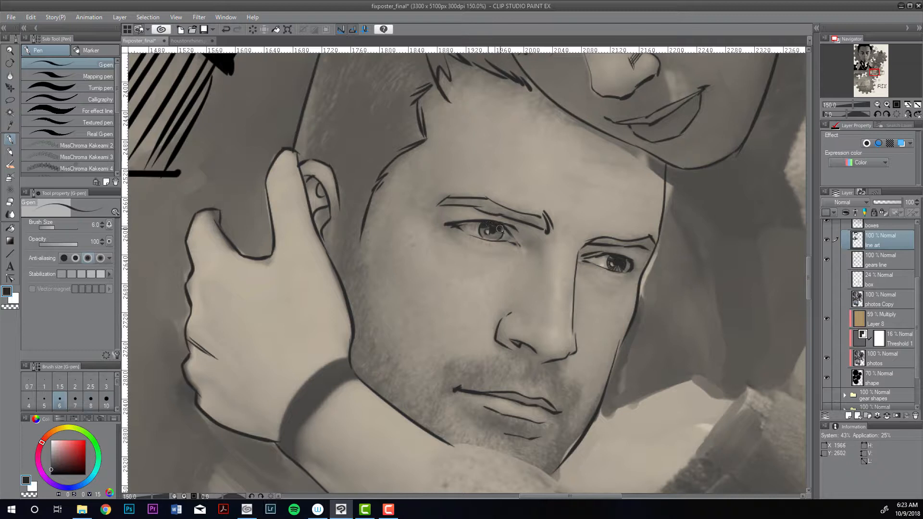
- Strengthen the lids of the man's near eye at size 10 and add fine crease lines beneath it at size 8
key(bracketright)
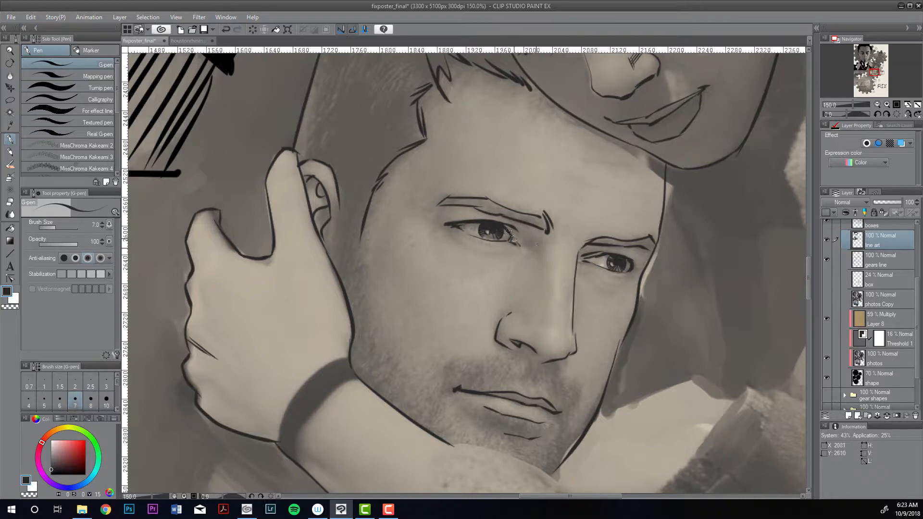
key(bracketright)
drag(451, 226, 502, 254)
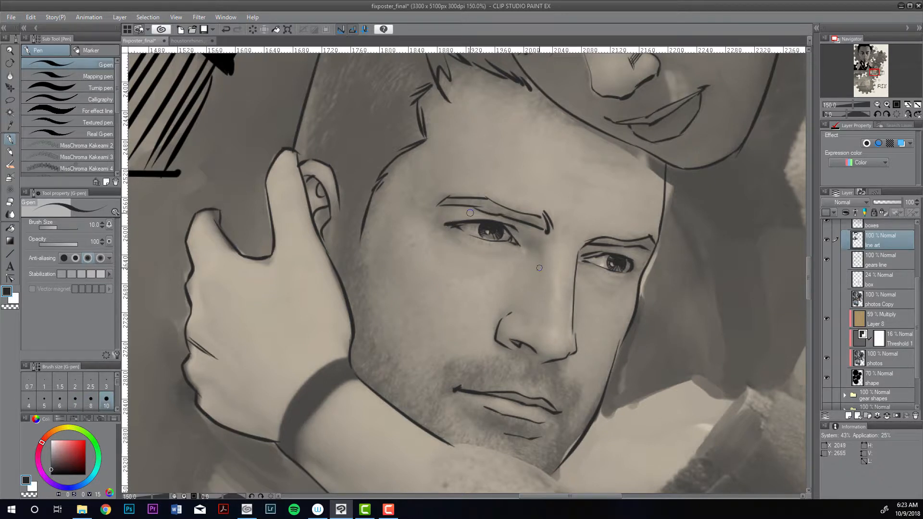
key(bracketleft)
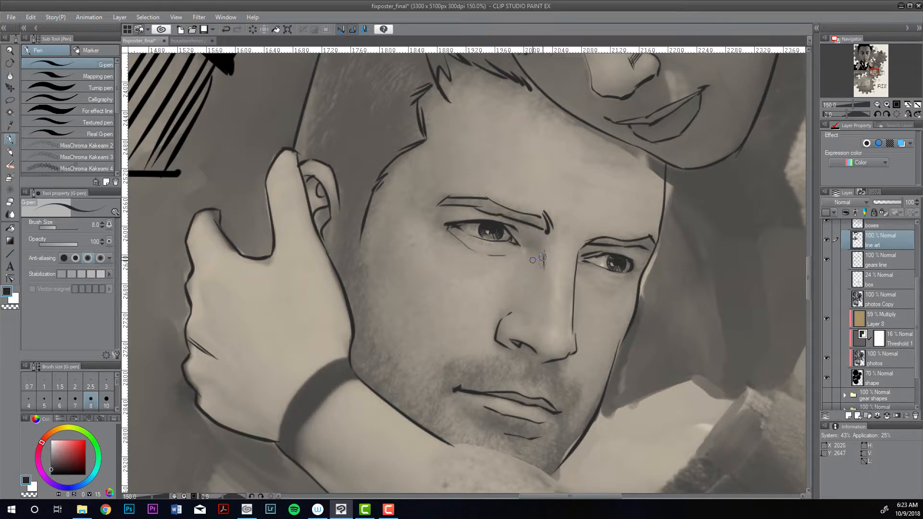
- Hatch shading around the man's nostril wing and the inner corner of his near eye at size 10
key(bracketright)
drag(503, 314, 524, 313)
key(ctrl+z)
key(ctrl+z)
key(ctrl+z)
key(ctrl+z)
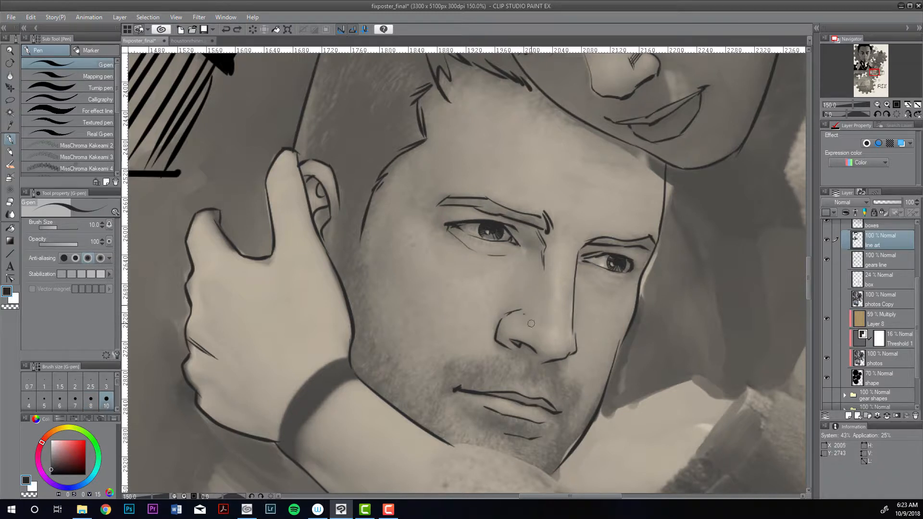
key(ctrl+y)
drag(504, 321, 500, 336)
drag(523, 321, 533, 313)
drag(537, 355, 546, 363)
drag(514, 228, 533, 252)
- Extend the front edge of the man's ear to the lobe and add small hair strands beside it at size 10
key(bracketleft)
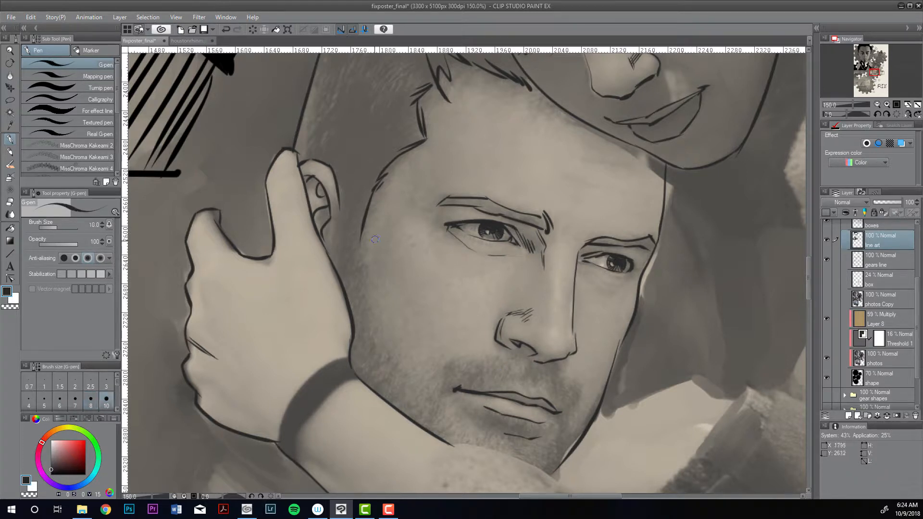
key(bracketleft)
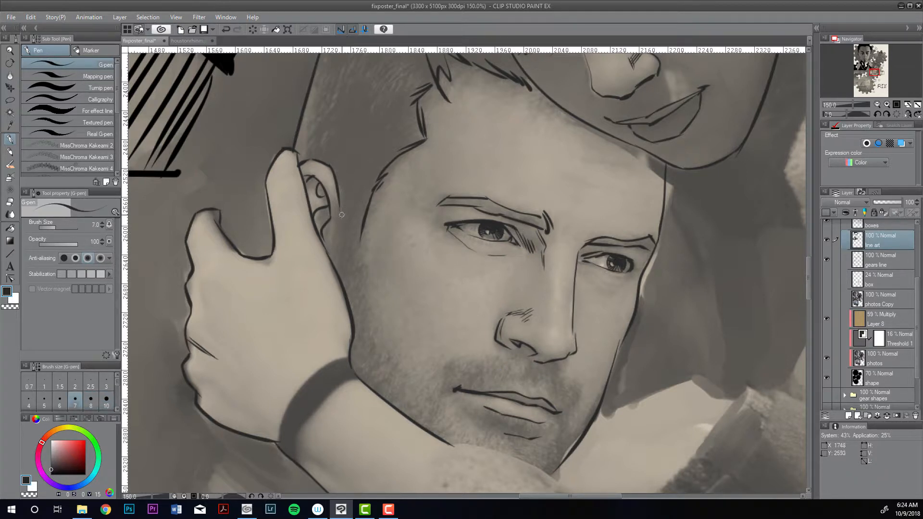
key(bracketright)
key(bracketright)
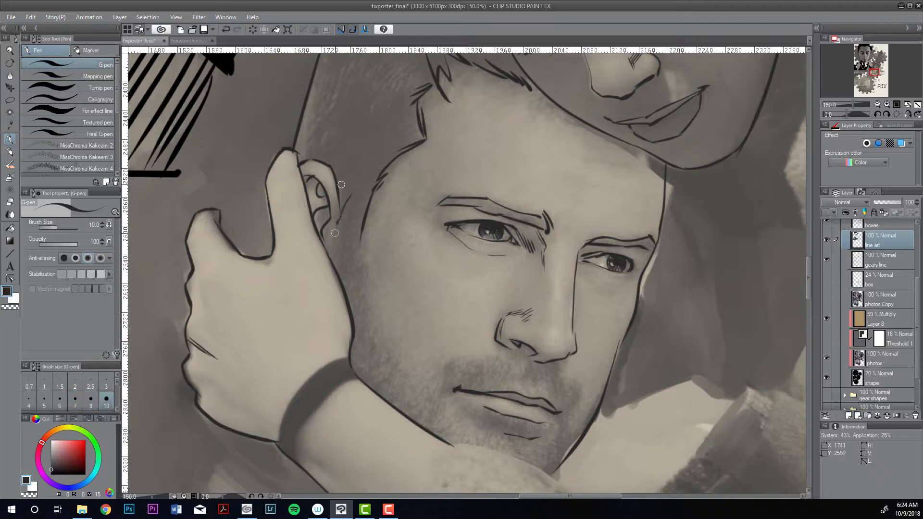
drag(335, 234, 331, 256)
drag(354, 192, 342, 202)
- Add short beard strokes along the man's cheek from the sideburn down to the wristband
drag(360, 244, 356, 286)
drag(360, 277, 360, 301)
drag(361, 243, 355, 261)
drag(363, 302, 357, 362)
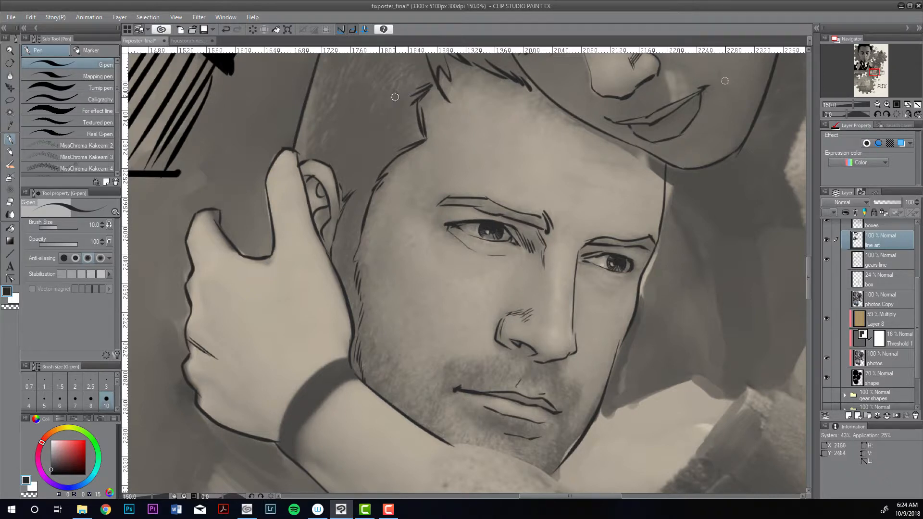
- Ink the man's shirt collar beneath the wrist and the sleeve edge across the woman's forearm, raising the pen to size 17
drag(852, 103, 849, 104)
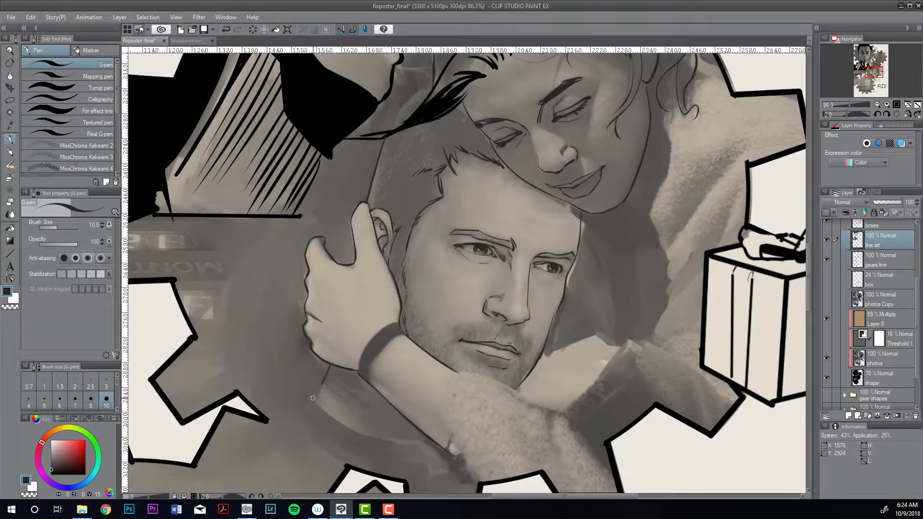
key(bracketright)
key(bracketleft)
drag(353, 429, 400, 450)
key(bracketright)
key(bracketright)
key(bracketright)
drag(429, 450, 455, 436)
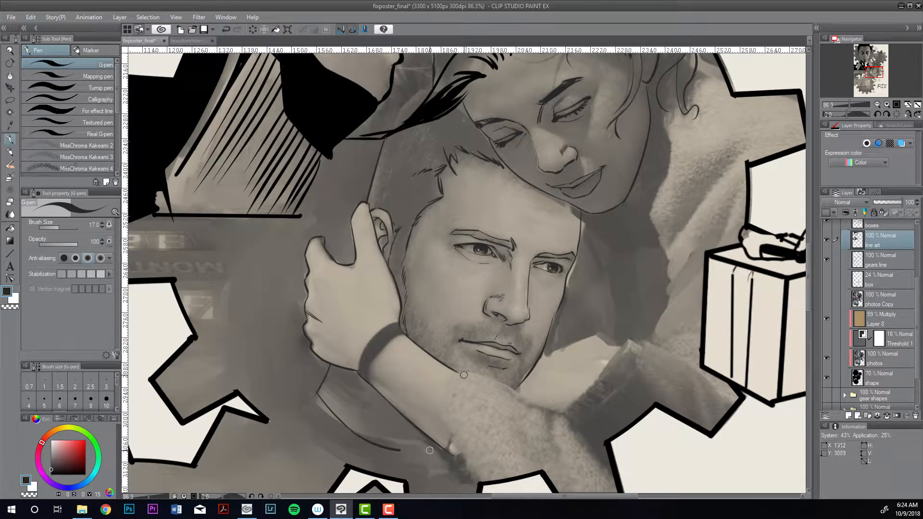
mouse_move(464, 373)
mouse_down()
mouse_move(447, 393)
mouse_move(470, 467)
mouse_move(462, 456)
mouse_up()
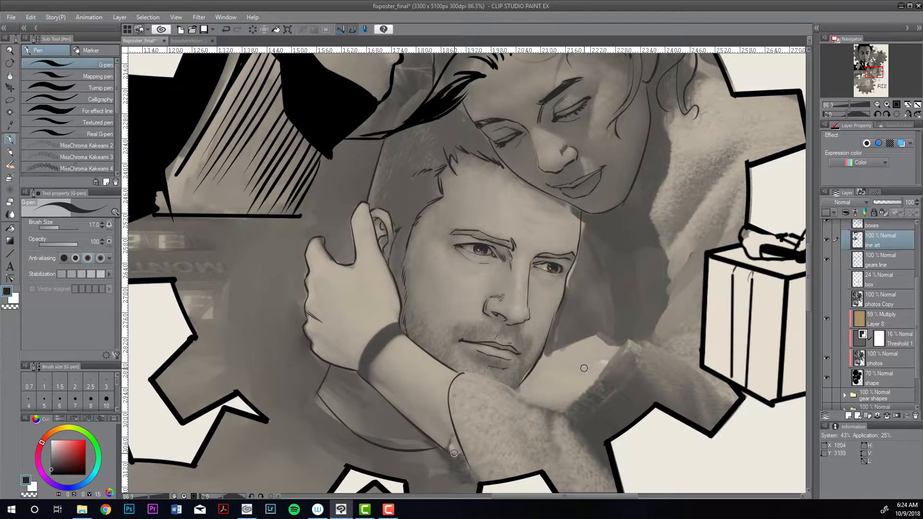
- Outline the second hand beneath the man's chin and both edges of its sleeve cuff at size 17
drag(584, 368, 527, 305)
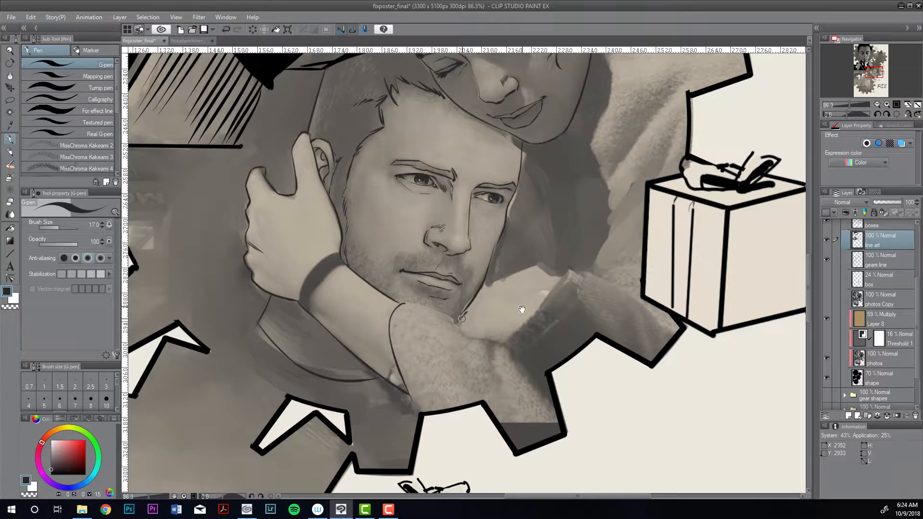
drag(460, 319, 462, 330)
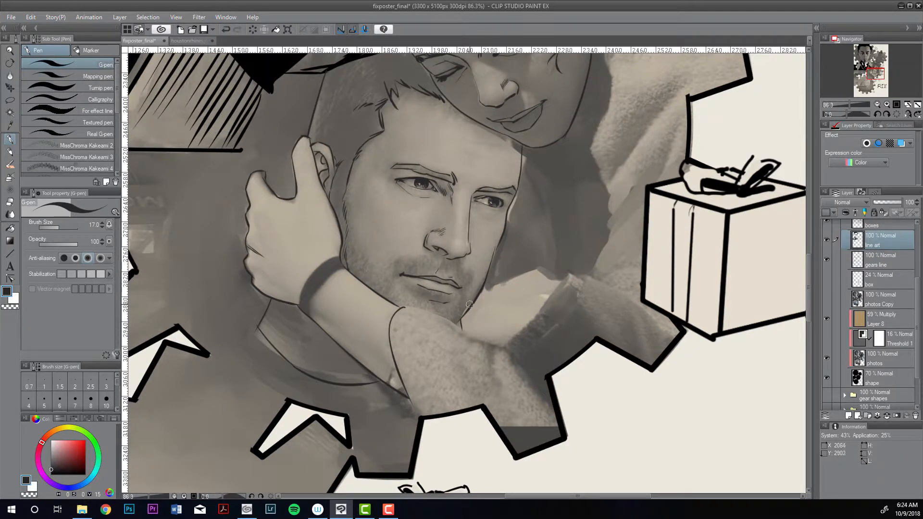
drag(469, 304, 519, 277)
key(ctrl+z)
mouse_move(470, 302)
mouse_down()
mouse_move(525, 270)
mouse_move(558, 272)
mouse_move(541, 269)
mouse_move(559, 281)
mouse_move(504, 354)
mouse_up()
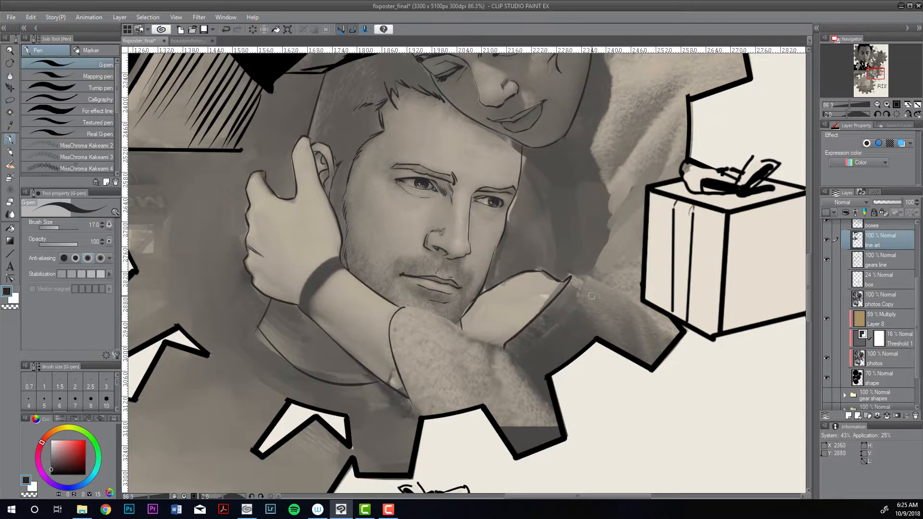
mouse_move(565, 278)
mouse_down()
mouse_move(579, 284)
mouse_move(513, 358)
mouse_move(566, 413)
mouse_up()
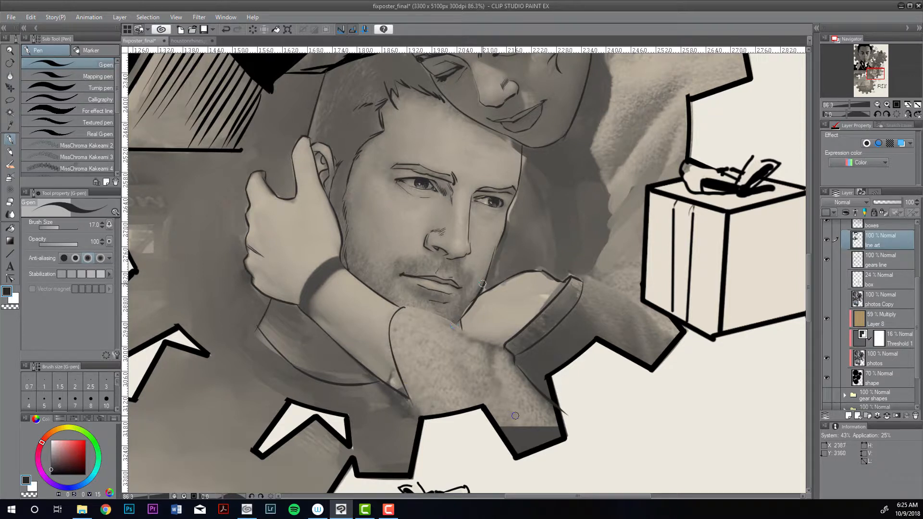
- Ink the lower edge of the woman's near sleeve, switch to pure black, and line the upper edge of the far sleeve
drag(408, 395, 422, 420)
key(ctrl+z)
drag(403, 388, 421, 420)
click(51, 474)
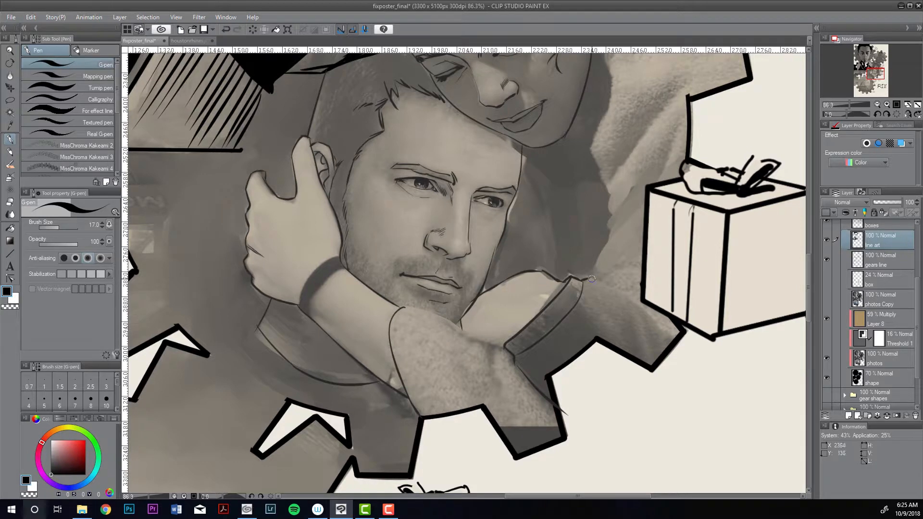
mouse_move(588, 277)
mouse_down()
mouse_move(644, 306)
mouse_move(589, 277)
mouse_up()
key(ctrl+z)
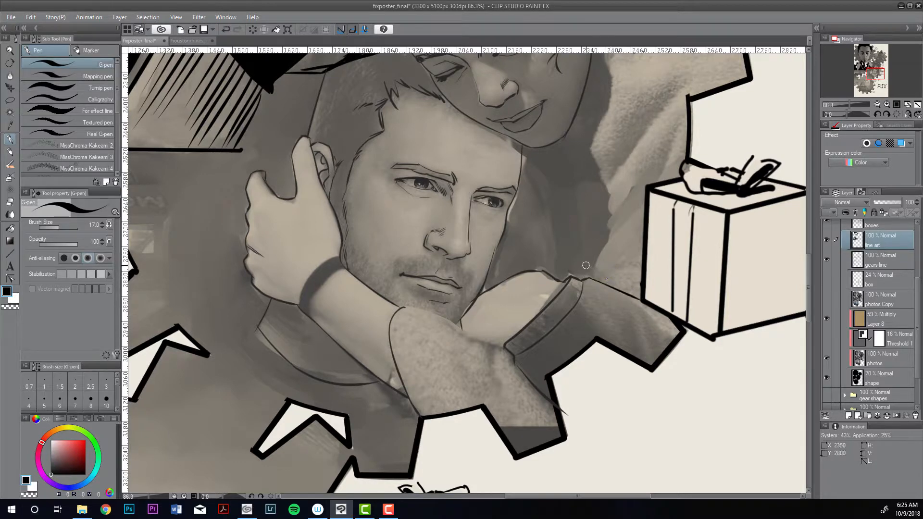
key(ctrl+z)
- Outline the woman's shoulder and coat folds beside the gift box, and add short hair strokes at the man's crown
drag(675, 260, 664, 381)
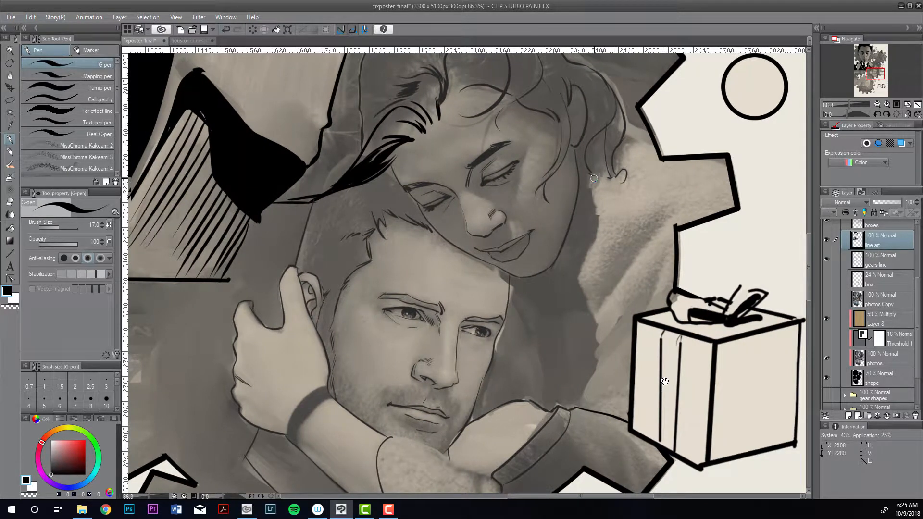
mouse_move(602, 163)
mouse_down()
mouse_move(573, 307)
mouse_move(576, 290)
mouse_move(584, 336)
mouse_move(593, 308)
mouse_move(677, 200)
mouse_move(654, 282)
mouse_move(579, 406)
mouse_up()
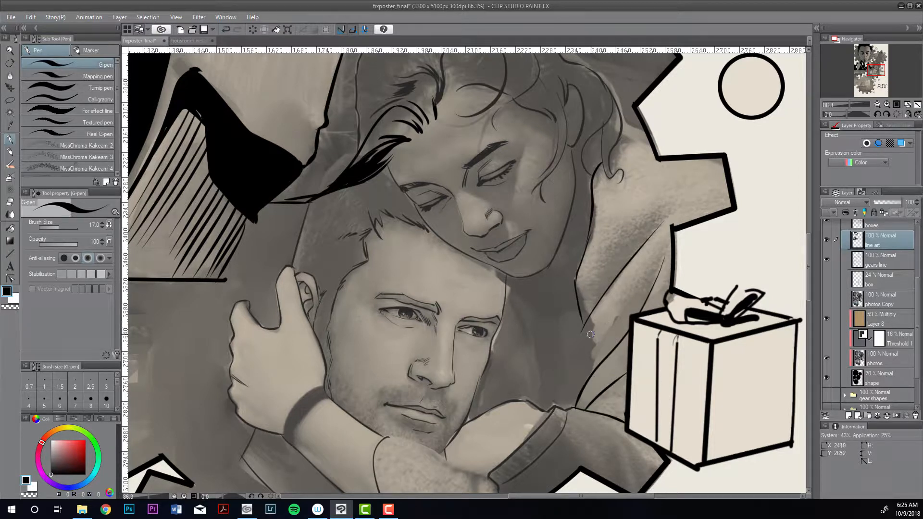
mouse_move(584, 325)
mouse_down()
mouse_move(593, 368)
mouse_move(608, 386)
mouse_move(587, 409)
mouse_up()
drag(593, 365, 624, 317)
mouse_move(613, 161)
mouse_down()
mouse_move(646, 140)
mouse_move(637, 137)
mouse_up()
key(ctrl+z)
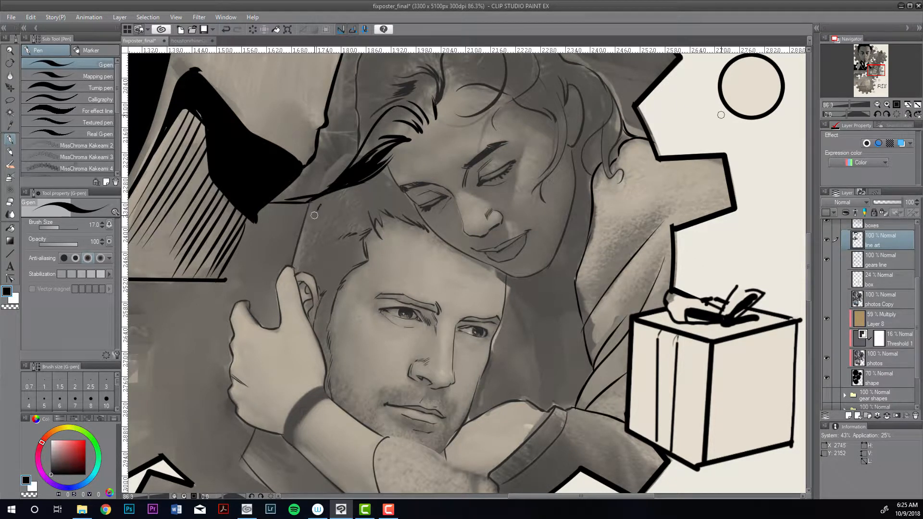
drag(325, 210, 315, 218)
mouse_move(332, 211)
mouse_down()
mouse_move(390, 191)
mouse_move(342, 220)
mouse_move(370, 217)
mouse_move(380, 209)
mouse_move(319, 236)
mouse_move(332, 215)
mouse_move(340, 213)
mouse_move(330, 225)
mouse_move(345, 217)
mouse_move(339, 223)
mouse_move(358, 208)
mouse_move(309, 212)
mouse_up()
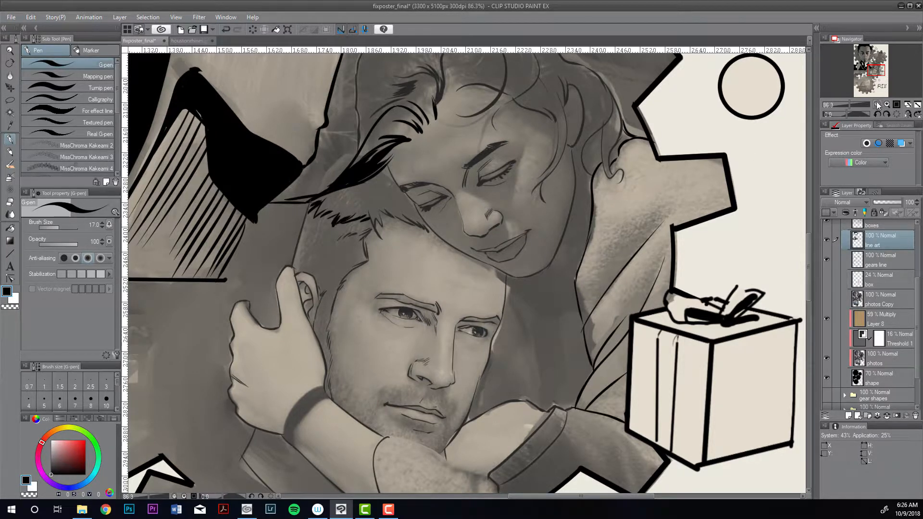
- Hide the photos and shape layers to check the bare line art
click(877, 104)
click(877, 104)
click(877, 104)
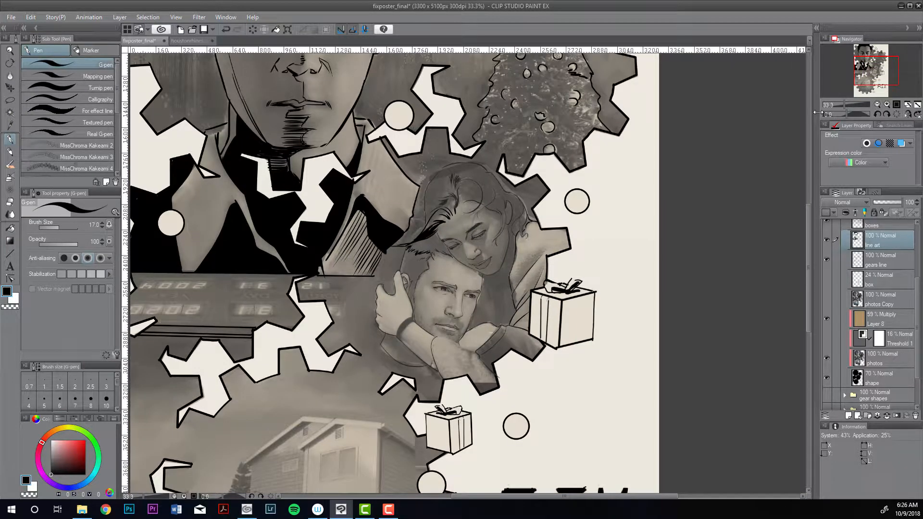
click(827, 357)
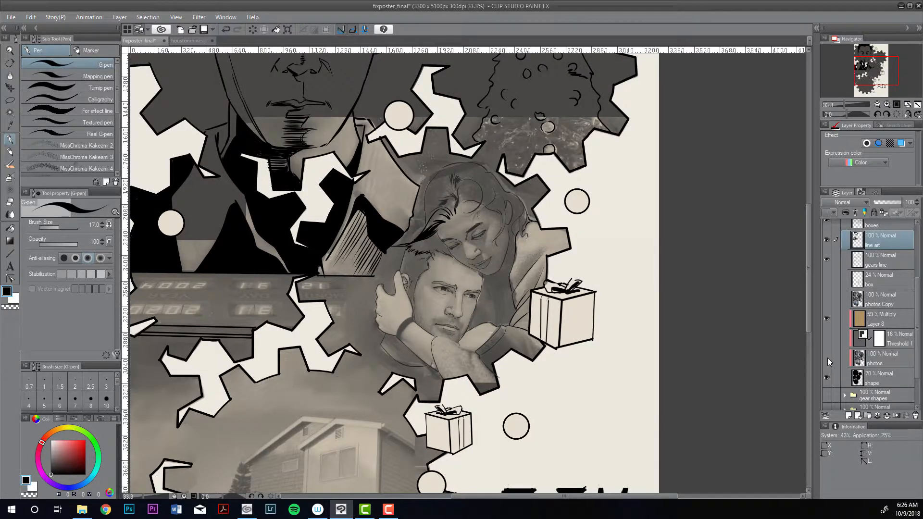
click(829, 378)
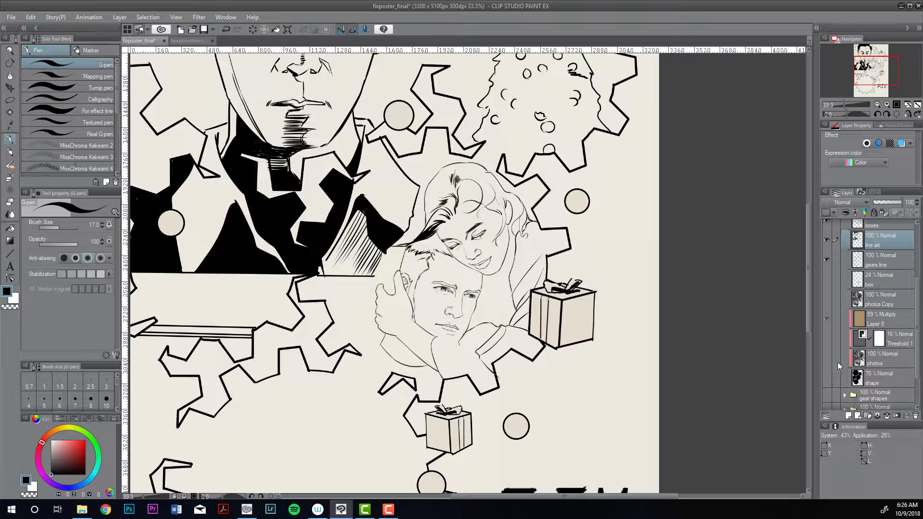
- Add a new layer clipped to the line art, fill it with black, and merge it down into the line art layer
click(849, 417)
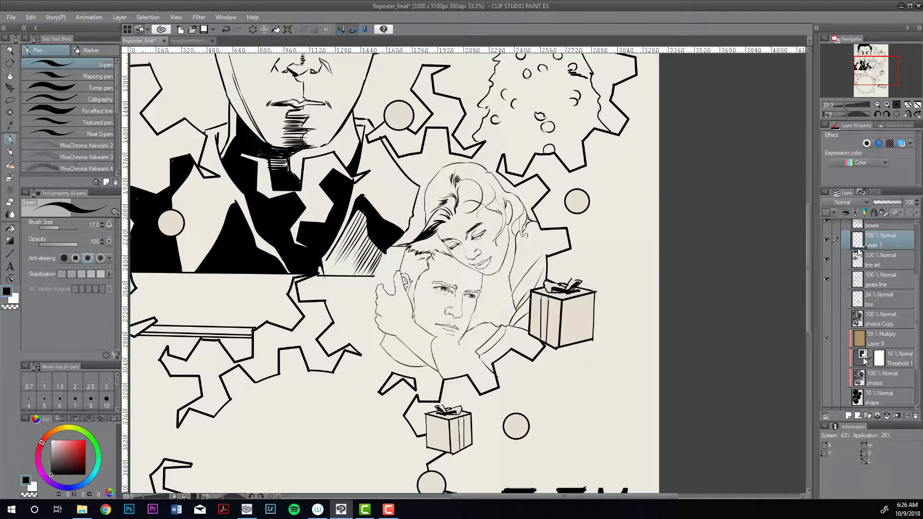
key(ctrl+a)
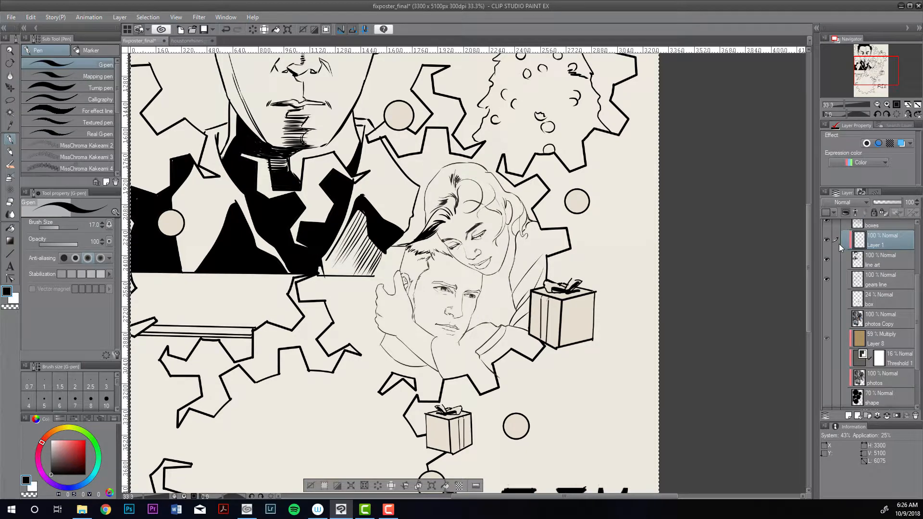
click(446, 485)
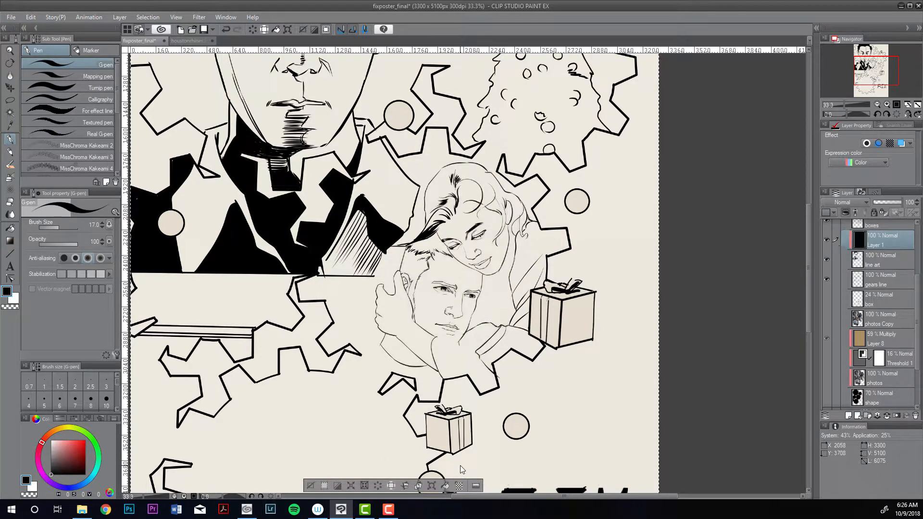
key(ctrl+e)
key(ctrl+z)
click(887, 104)
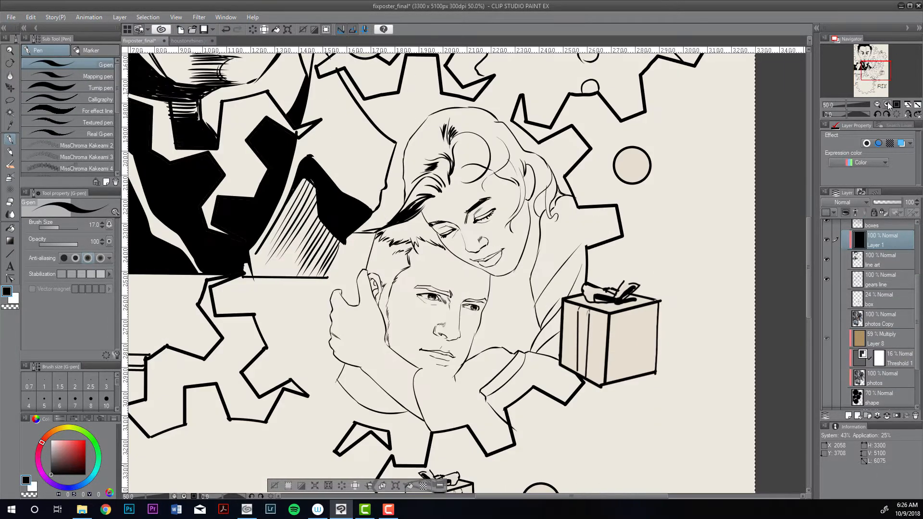
key(ctrl+e)
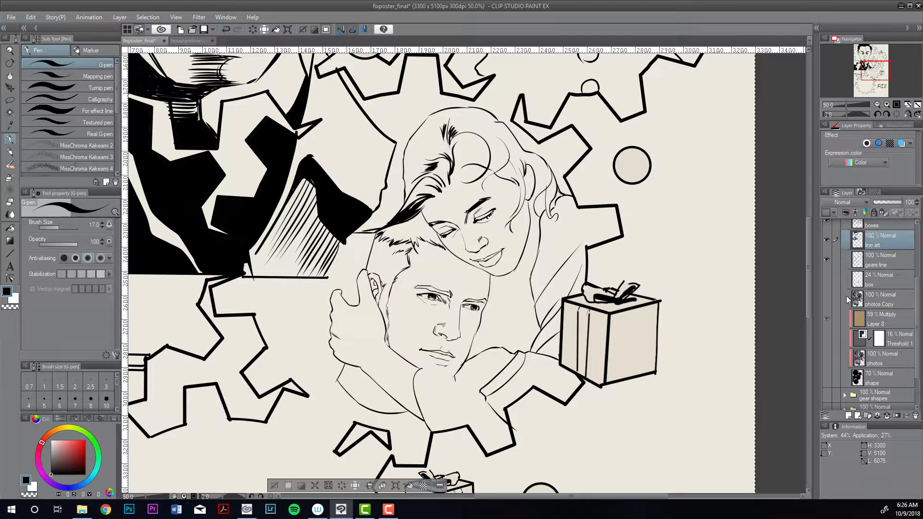
- Show the shape and photos layers again behind the couple's line art
click(826, 377)
click(827, 378)
click(826, 378)
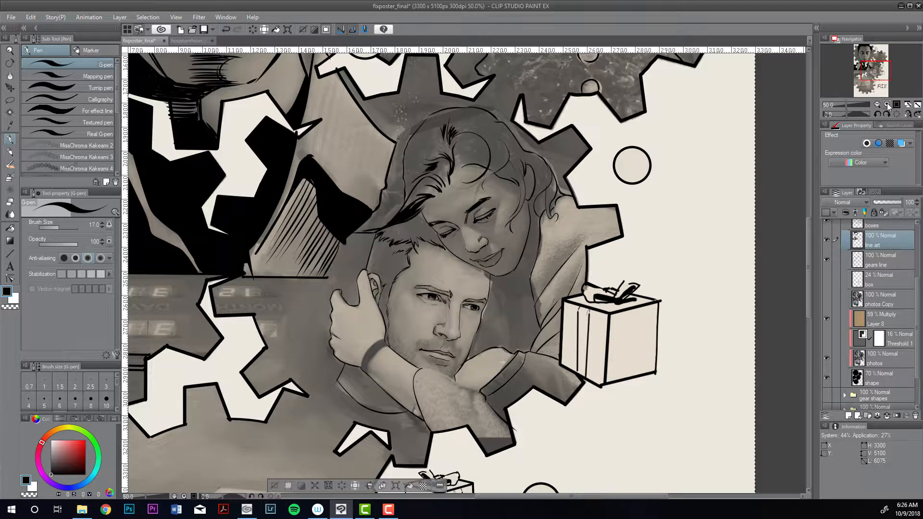
click(887, 104)
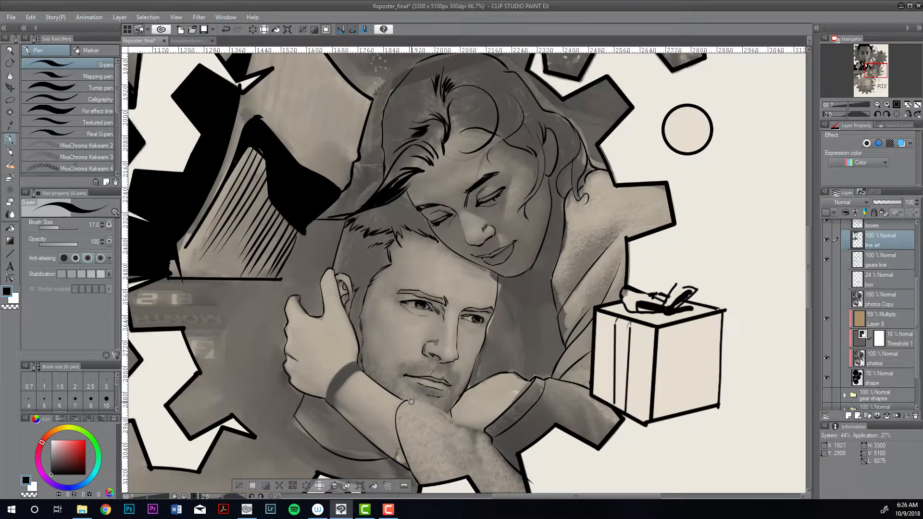
- Rework the upper edge of the woman's near sleeve and ink a short fold near its elbow
key(ctrl+z)
mouse_move(409, 401)
mouse_down()
mouse_move(484, 431)
mouse_move(472, 413)
mouse_move(510, 418)
mouse_move(493, 395)
mouse_move(475, 439)
mouse_move(471, 431)
mouse_move(482, 464)
mouse_up()
key(ctrl+z)
key(ctrl+z)
key(ctrl+z)
drag(472, 431, 473, 445)
- Thicken the woman's chin line with a smaller pen and both sides of the man's jawline with a larger one
key([)
drag(474, 262, 498, 275)
key(])
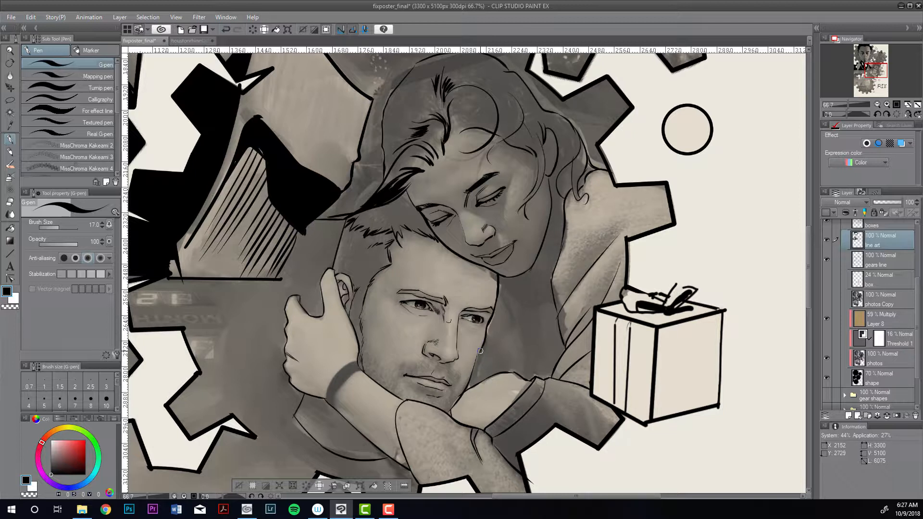
drag(482, 348, 468, 389)
mouse_move(358, 364)
mouse_down()
mouse_move(401, 398)
mouse_move(432, 403)
mouse_up()
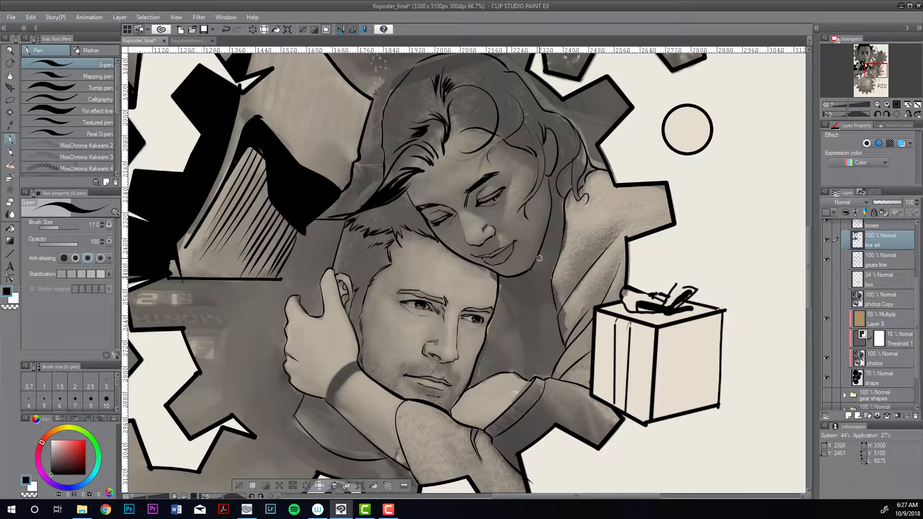
- Hide the shape layer and ink the back of the man's head from his hair down to the ear
click(827, 377)
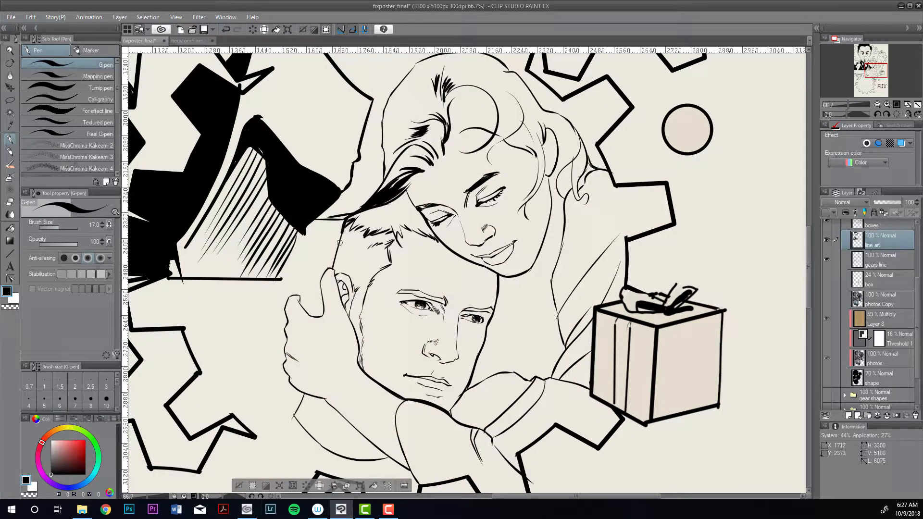
mouse_move(349, 219)
mouse_down()
mouse_move(335, 270)
mouse_move(342, 301)
mouse_up()
drag(333, 269, 342, 305)
- Review the line art across the whole poster and compare it with the original pictures on the photos Copy layer
click(917, 106)
click(917, 105)
click(888, 105)
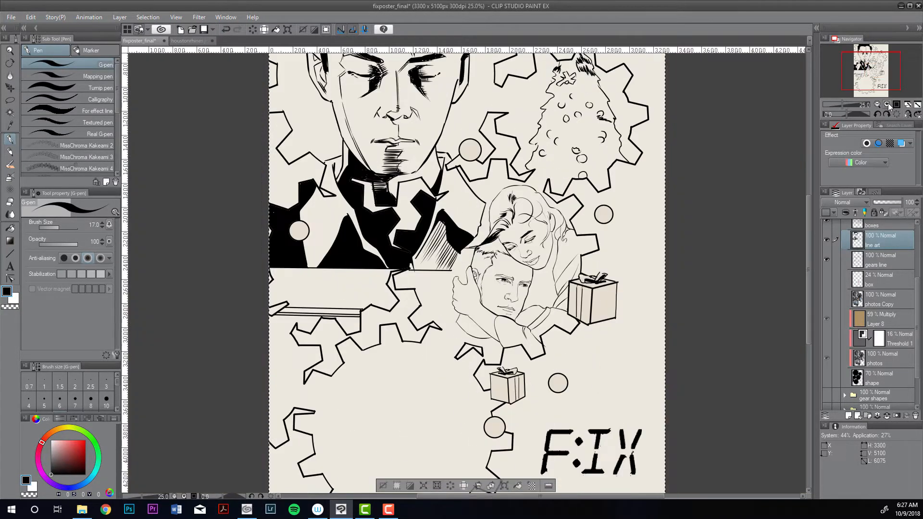
click(888, 105)
click(888, 103)
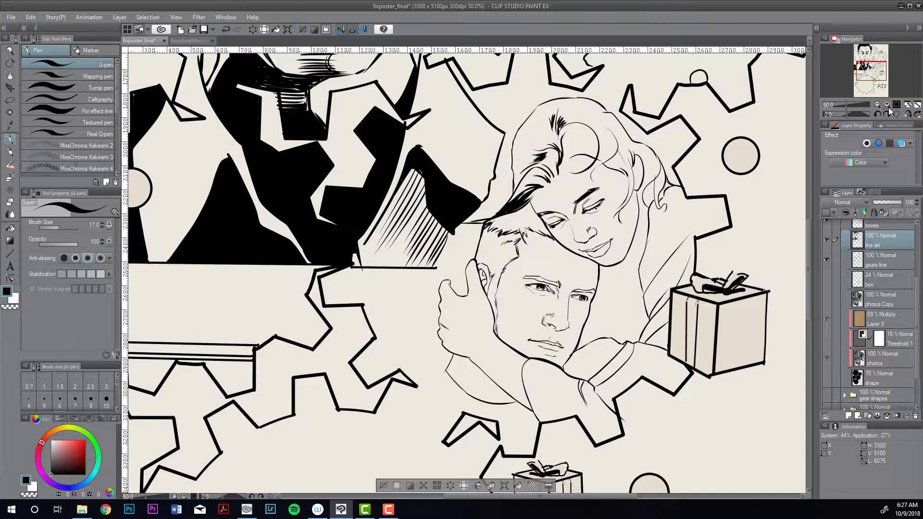
click(917, 105)
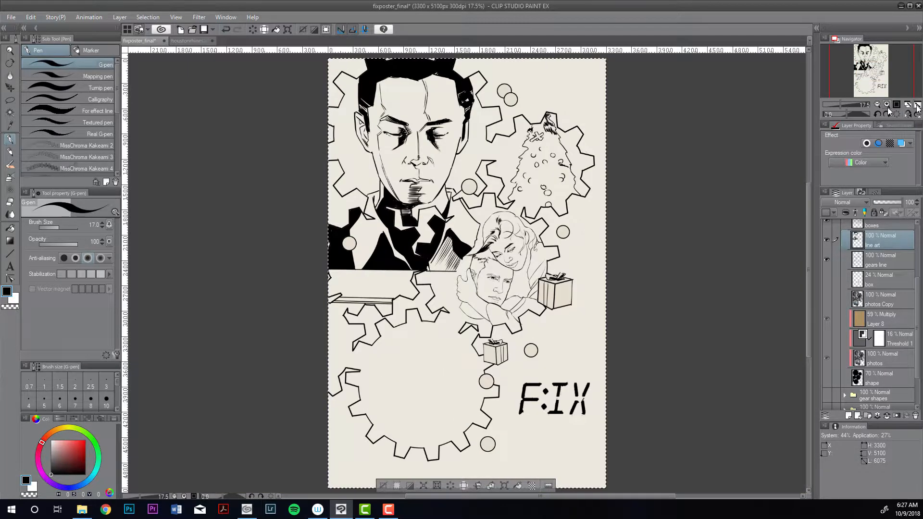
click(826, 299)
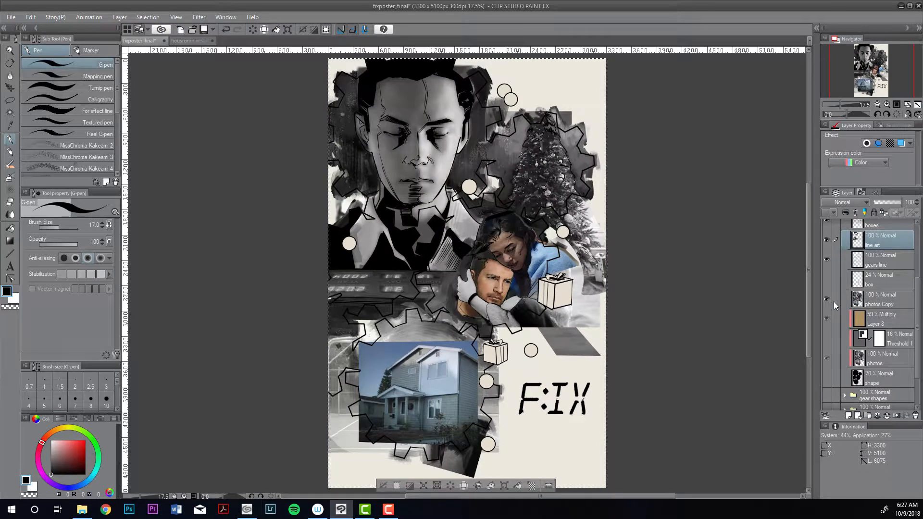
click(826, 300)
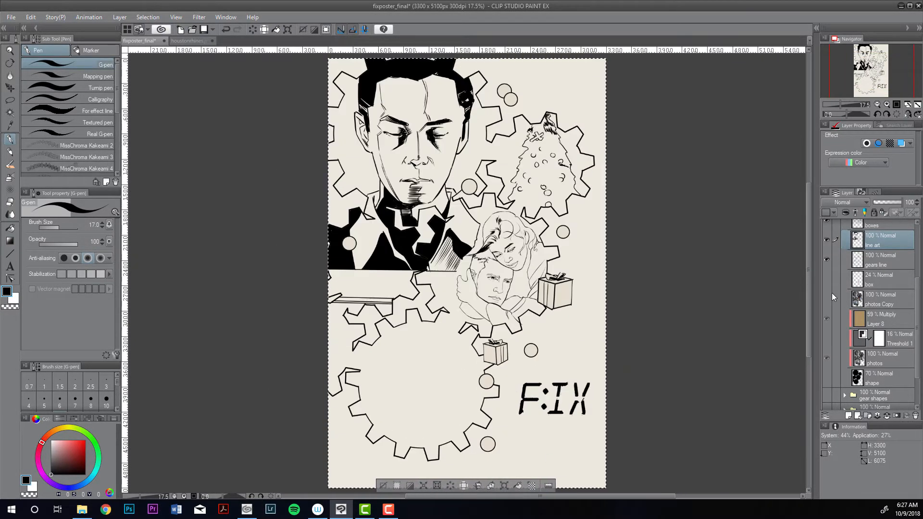
- Turn the shape layer and its clipped photos back on and frame the house gear
key(ctrl+plus)
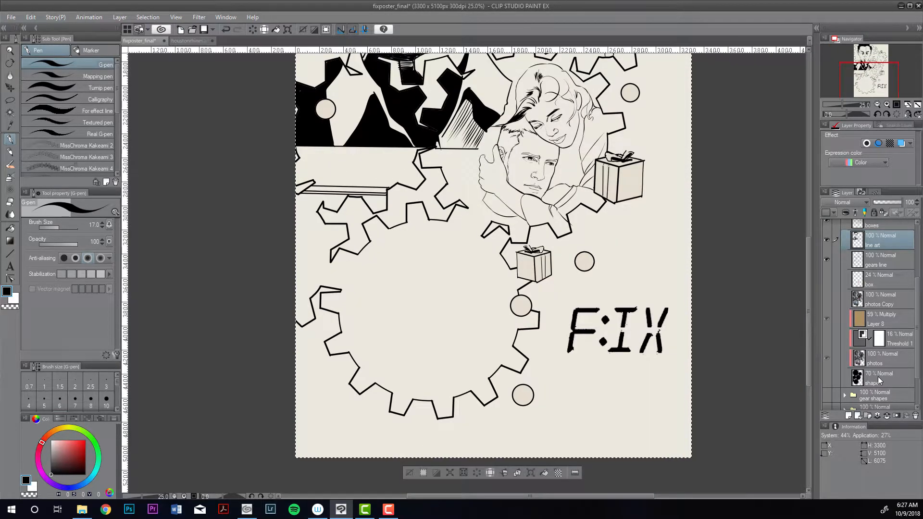
click(886, 104)
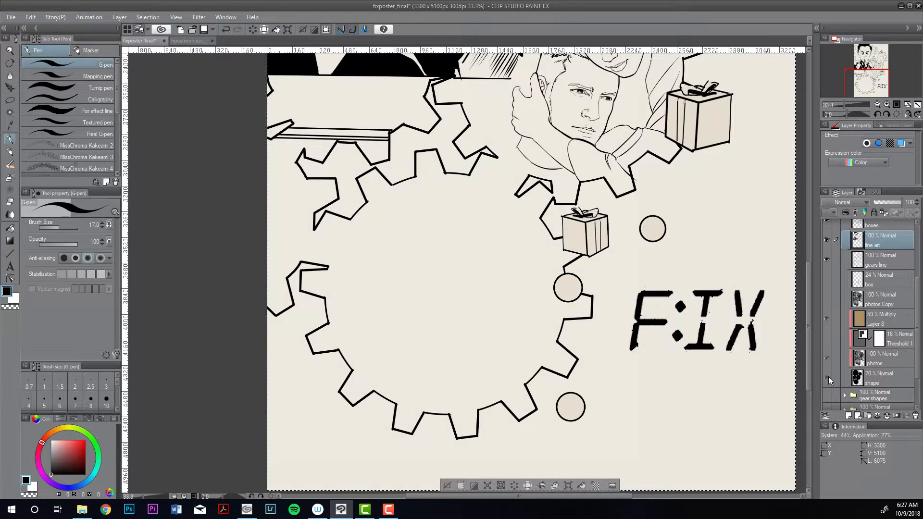
click(827, 377)
click(830, 377)
click(828, 378)
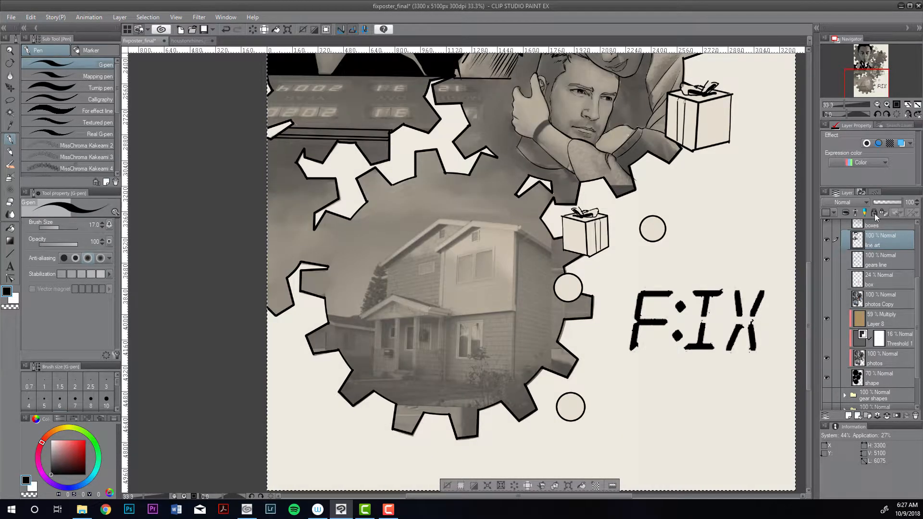
click(887, 105)
click(877, 104)
click(887, 104)
drag(871, 82, 866, 86)
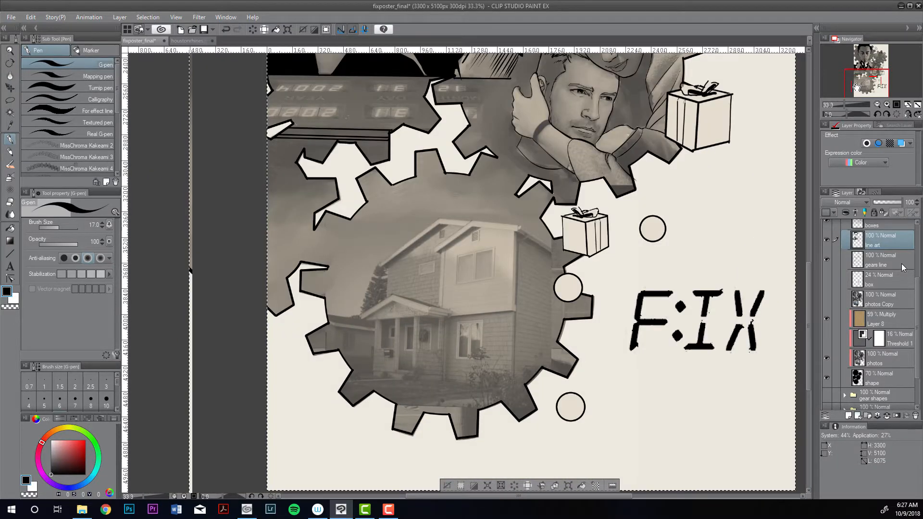
- With the Straight line tool at size 5, ink the upper edges of the house's front and rear gable roofs
click(12, 254)
click(10, 139)
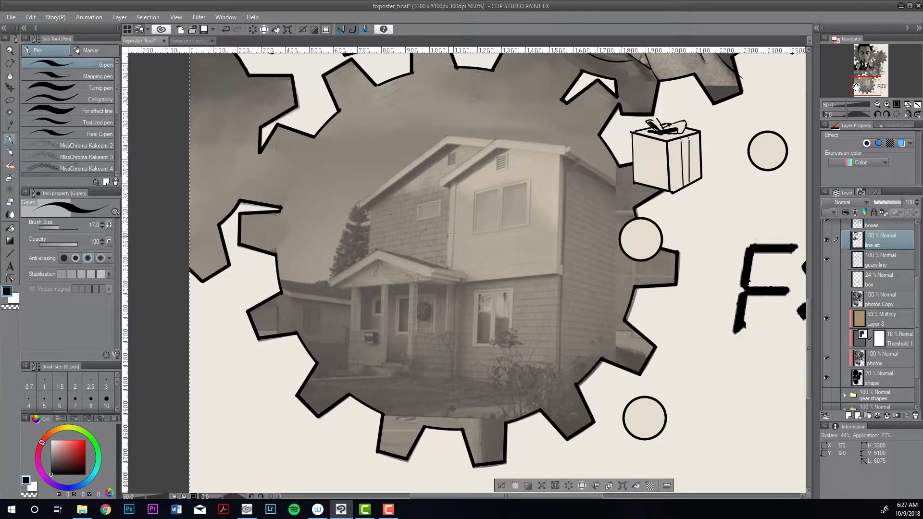
key(u)
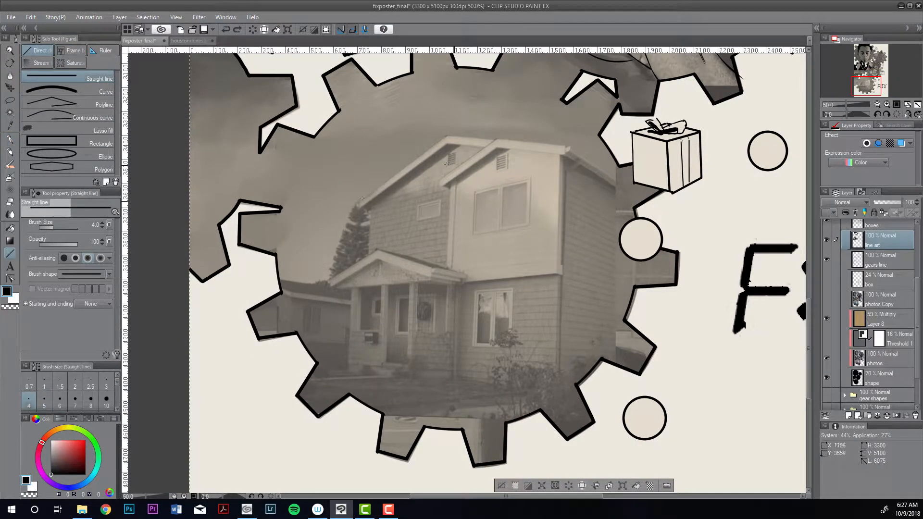
drag(362, 201, 447, 136)
key(ctrl+z)
key(])
mouse_move(357, 203)
mouse_down()
mouse_move(447, 135)
mouse_move(440, 181)
mouse_up()
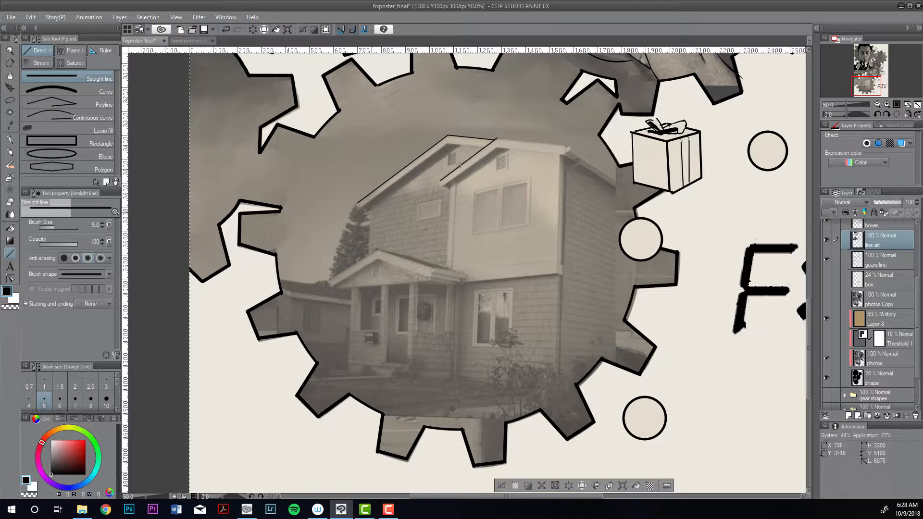
- Ink the house's left wall edge and the vertical edges of the porch posts with straight lines
drag(370, 209, 368, 252)
drag(351, 289, 349, 361)
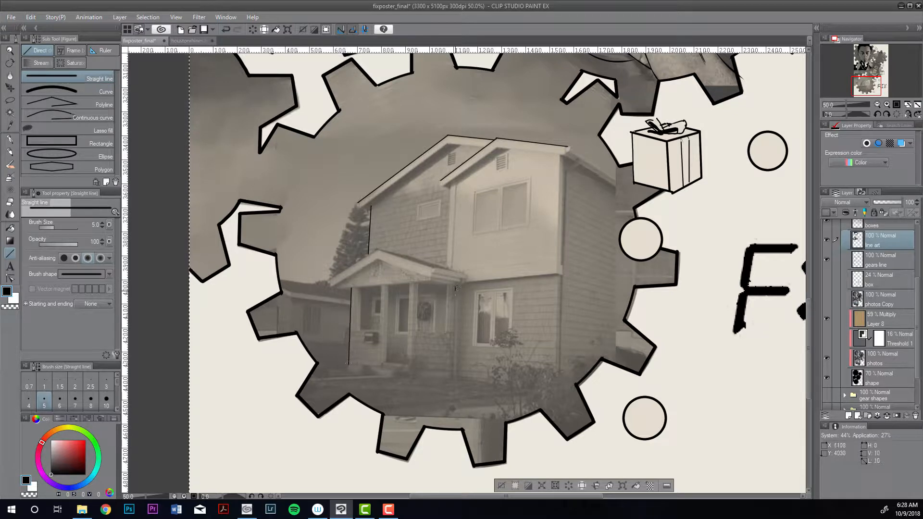
drag(454, 287, 453, 374)
key(ctrl+z)
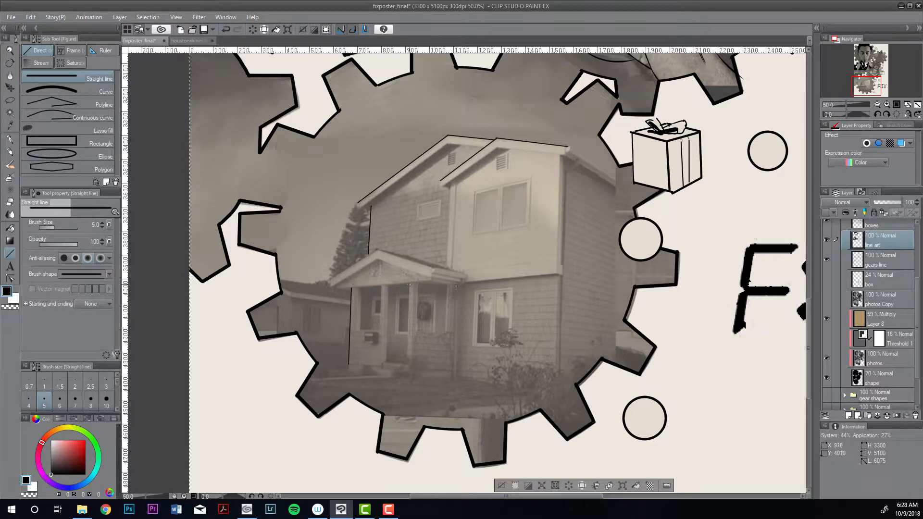
drag(409, 284, 406, 363)
drag(390, 287, 386, 363)
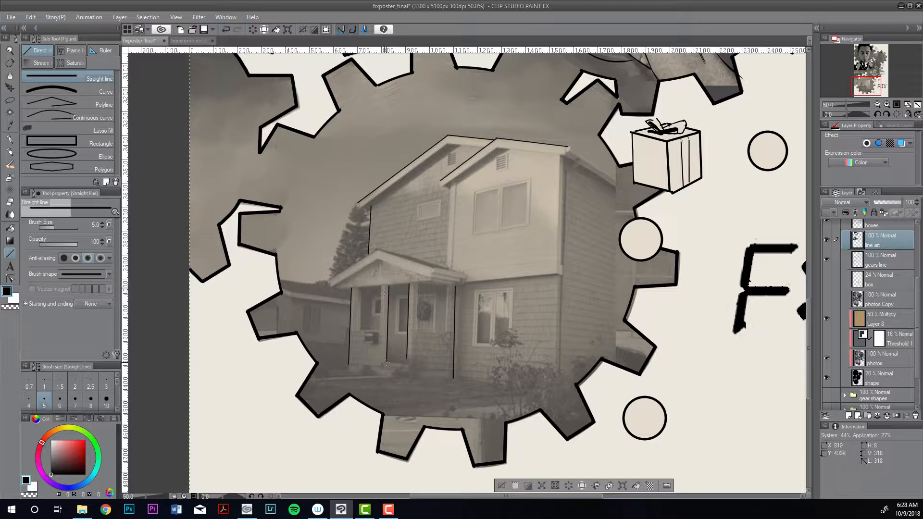
drag(385, 285, 382, 364)
key(ctrl+z)
key(ctrl+z)
- Ink the underside of the porch roof from its left eave to the right end
drag(337, 288, 430, 283)
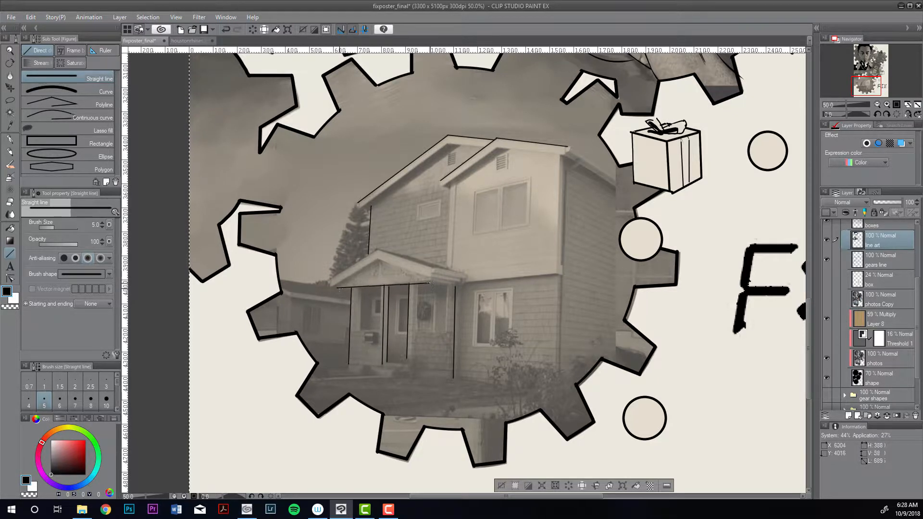
key(ctrl+z)
drag(338, 288, 430, 280)
drag(431, 281, 456, 284)
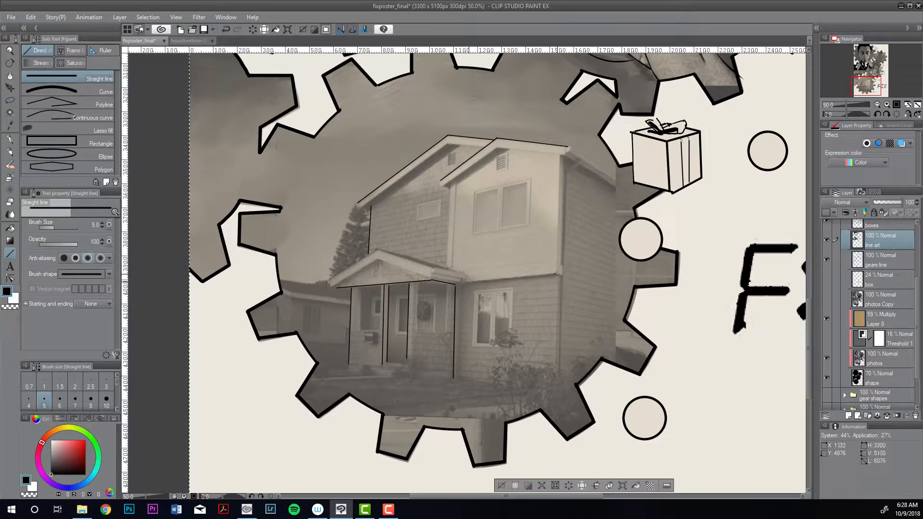
- Ink the ledge between the two floors and the vertical front corner at the right of the house
drag(464, 282, 554, 273)
drag(566, 170, 558, 370)
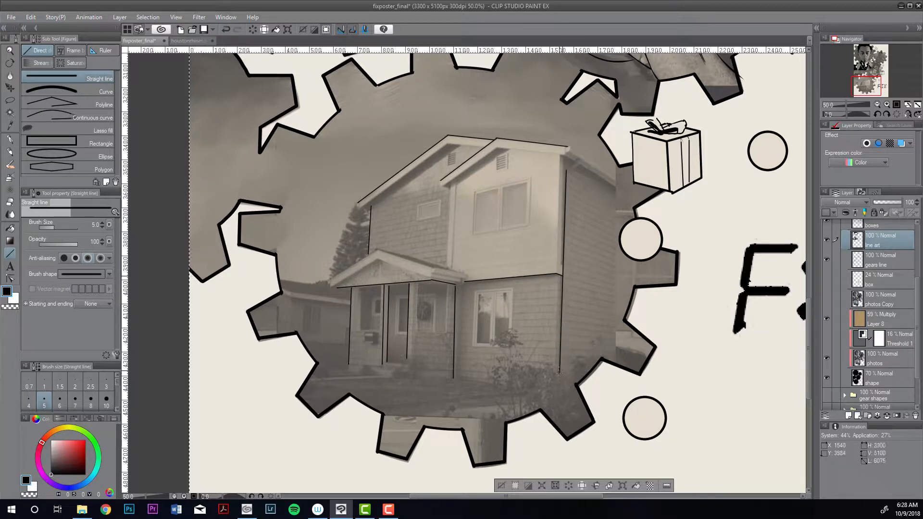
mouse_move(564, 155)
mouse_down()
mouse_move(560, 265)
mouse_move(432, 272)
mouse_up()
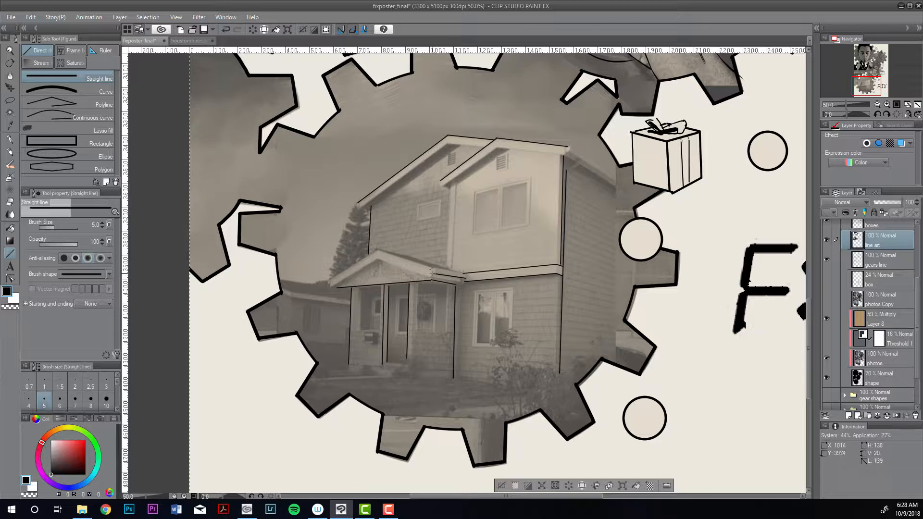
- Ink the porch roof's gable trim from its peak down to the eaves and its right end
drag(432, 276, 431, 267)
drag(431, 267, 377, 250)
key(ctrl+z)
key(ctrl+z)
drag(430, 267, 378, 250)
mouse_move(377, 250)
mouse_down()
mouse_move(331, 280)
mouse_move(377, 258)
mouse_up()
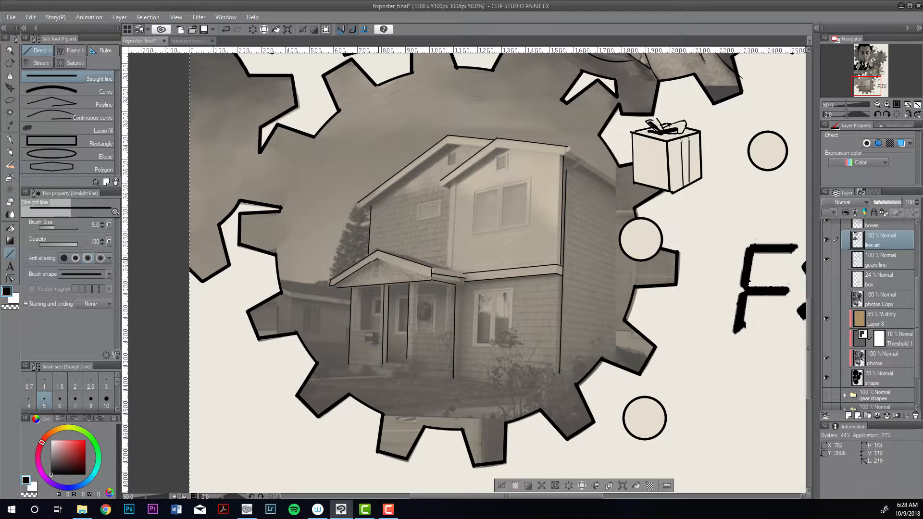
mouse_move(430, 277)
mouse_down()
mouse_move(377, 257)
mouse_move(462, 282)
mouse_up()
key(ctrl+z)
- Ink the inner edges of the trim boards under both upper gable roofs
drag(448, 140, 484, 148)
mouse_move(442, 188)
mouse_down()
mouse_move(498, 147)
mouse_move(565, 153)
mouse_move(632, 191)
mouse_up()
key(ctrl+z)
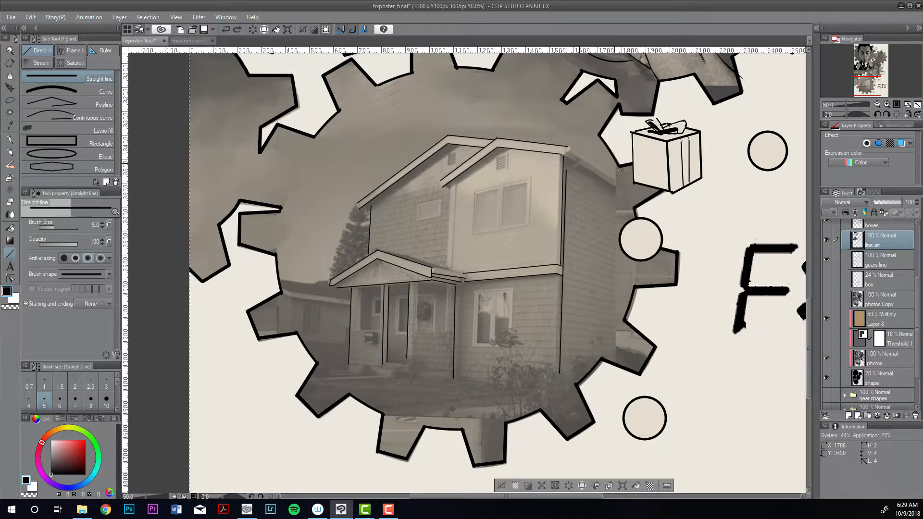
- Ink the two parallel edges of the roof slope running down the right side of the house
drag(570, 147, 648, 200)
key(ctrl+z)
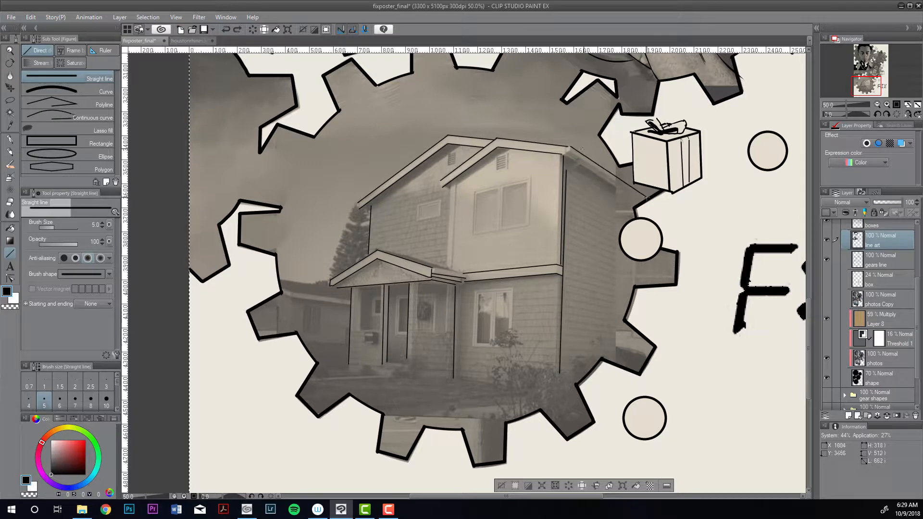
key(ctrl+z)
drag(571, 147, 644, 199)
key(ctrl+z)
key(ctrl+z)
key(ctrl+z)
drag(564, 153, 644, 204)
key(ctrl+z)
key(ctrl+z)
drag(564, 154, 642, 202)
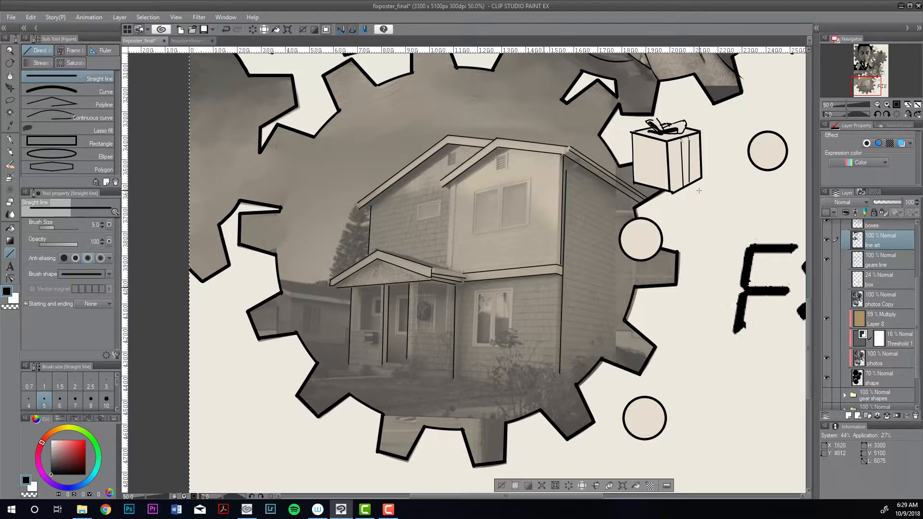
- Ink two ground lines running from the gear's lower-left edge toward the porch
mouse_move(306, 383)
mouse_down()
mouse_move(393, 377)
mouse_move(290, 381)
mouse_up()
key(ctrl+z)
drag(380, 376, 308, 379)
key(ctrl+z)
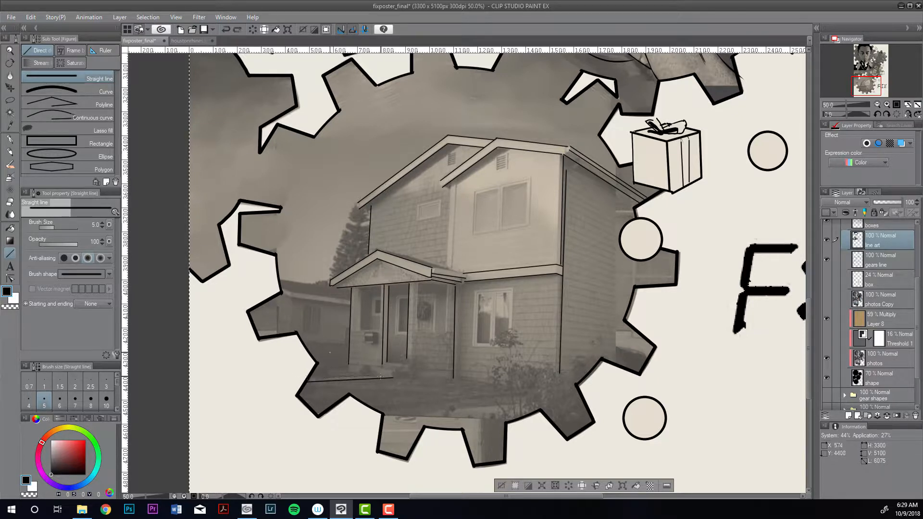
key(ctrl+y)
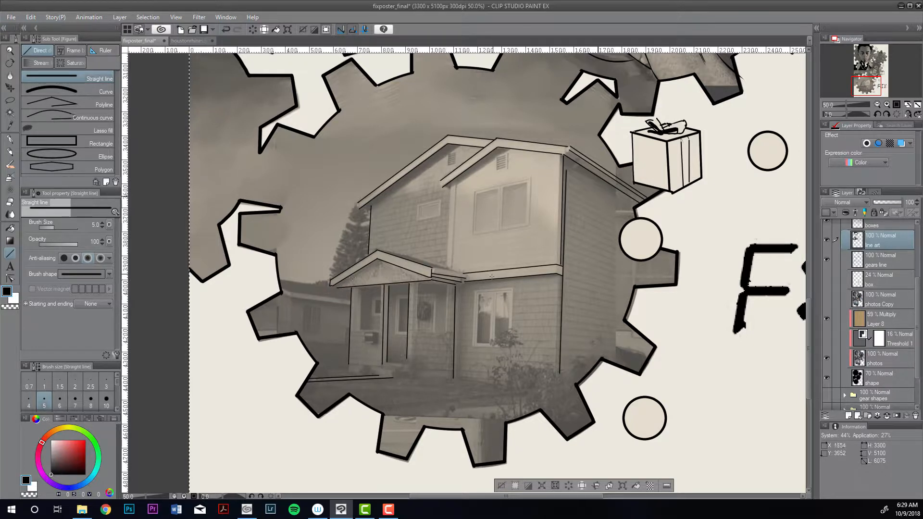
- Ink the vertical trim line below the front gable and the far slope of the porch roof
mouse_move(455, 186)
mouse_down()
mouse_move(457, 273)
mouse_move(457, 178)
mouse_up()
key(ctrl+z)
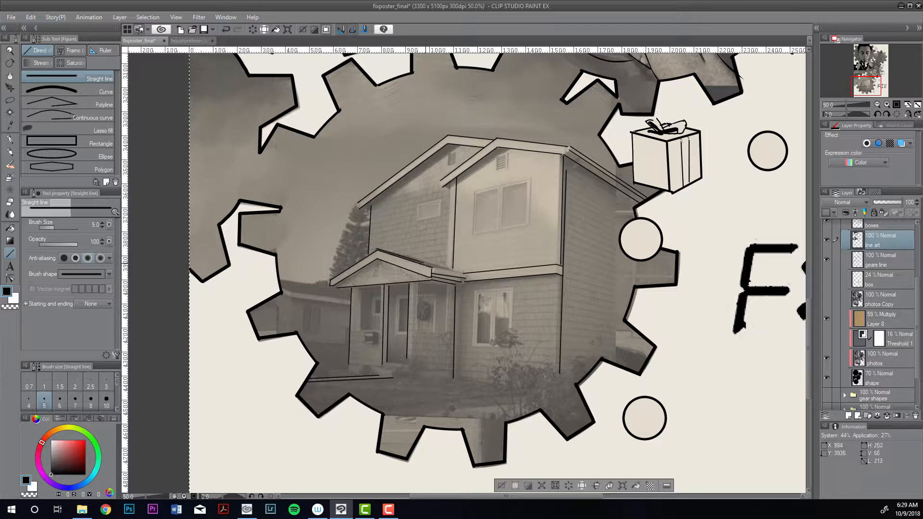
mouse_move(423, 260)
mouse_down()
mouse_move(464, 275)
mouse_move(447, 331)
mouse_up()
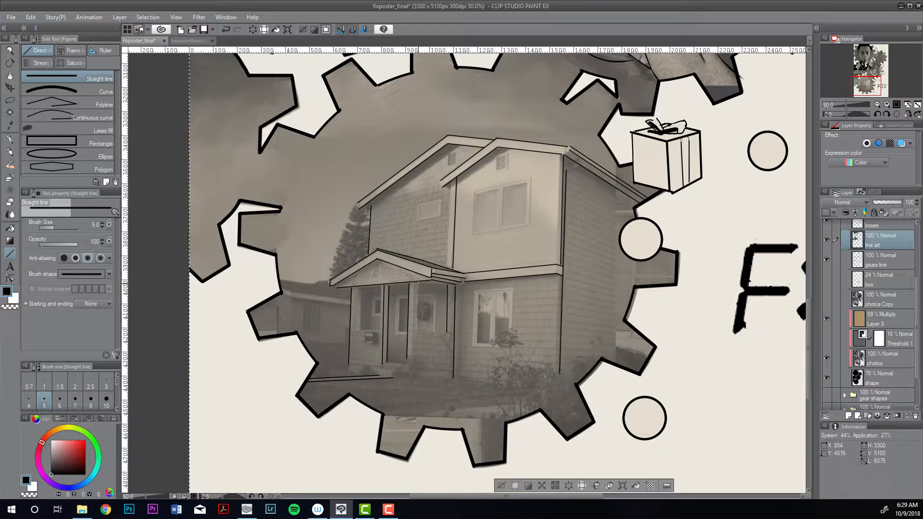
- Ink the window frame on the porch's right side and the glass pane of the front door
mouse_move(418, 284)
mouse_down()
mouse_move(418, 330)
mouse_move(446, 332)
mouse_up()
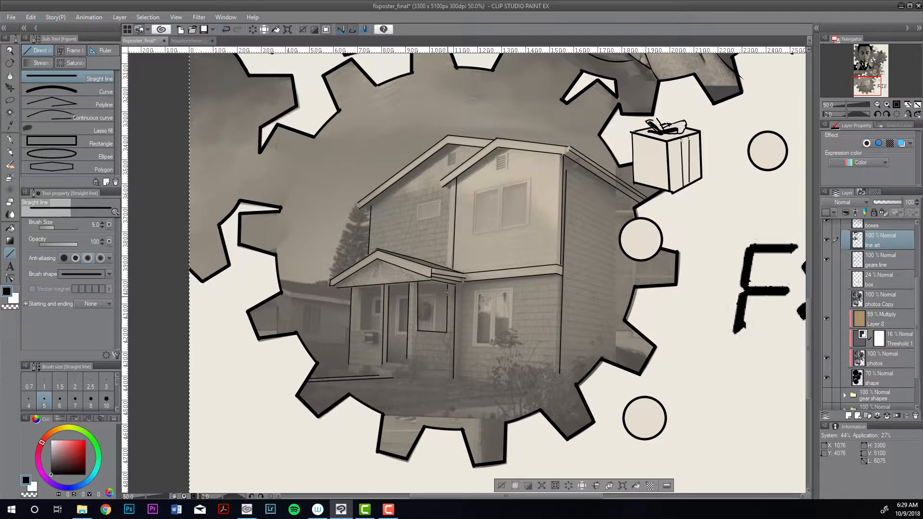
drag(418, 285, 448, 285)
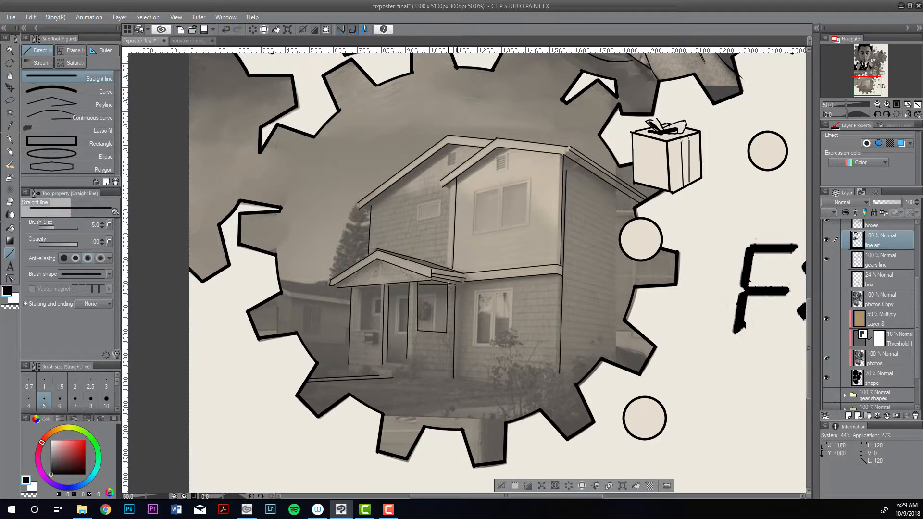
drag(396, 302, 405, 333)
drag(434, 295, 435, 332)
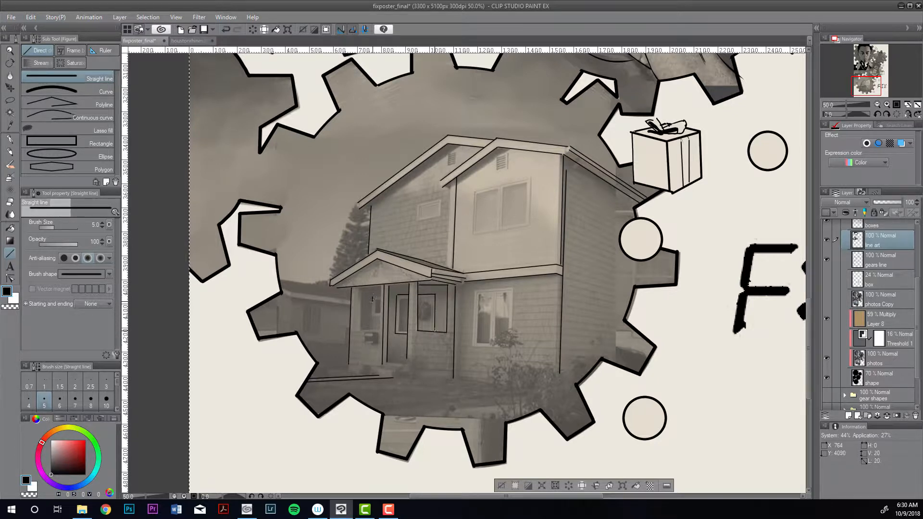
- Ink the window on the porch's left side and the top edge of the front door
mouse_move(363, 290)
mouse_down()
mouse_move(361, 330)
mouse_move(351, 331)
mouse_move(382, 329)
mouse_move(382, 284)
mouse_up()
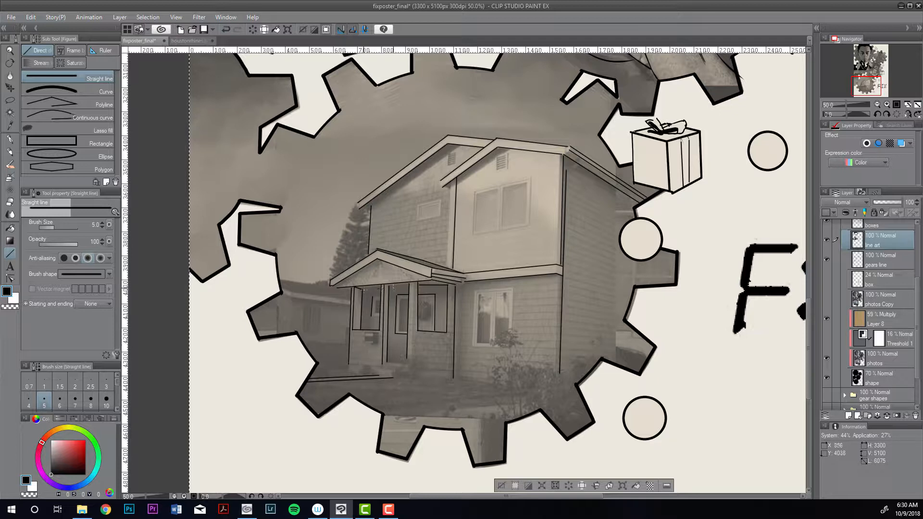
drag(389, 288, 407, 287)
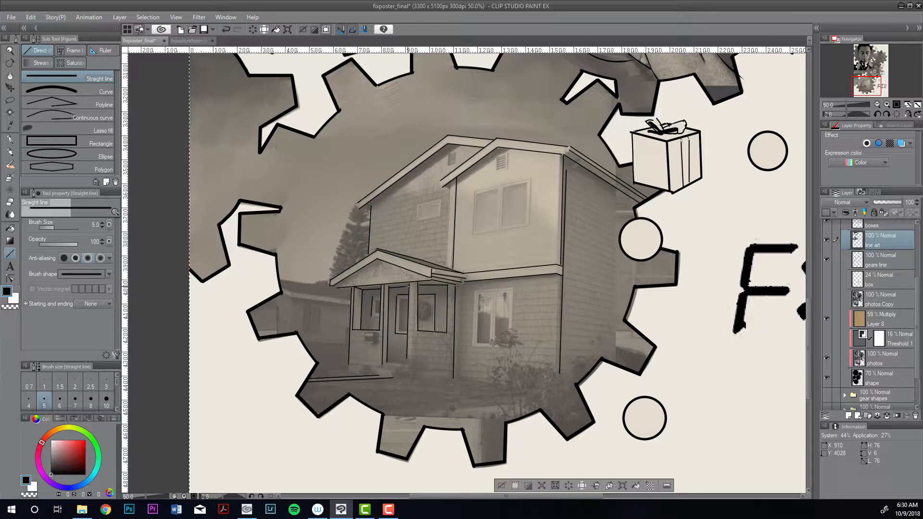
drag(407, 286, 408, 287)
- Ink the outer frames of the large upper window and the ground-floor window below it
mouse_move(473, 191)
mouse_down()
mouse_move(532, 177)
mouse_move(530, 227)
mouse_move(471, 235)
mouse_up()
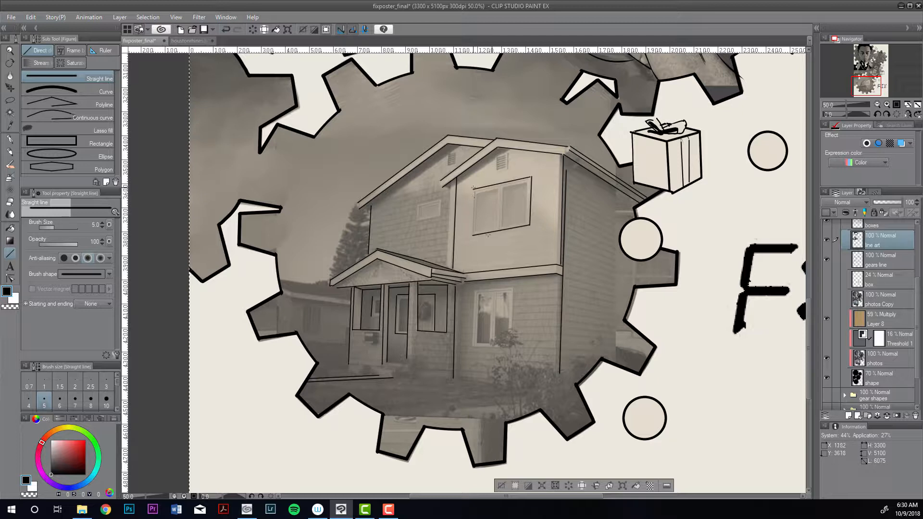
drag(474, 188, 530, 224)
drag(474, 290, 472, 345)
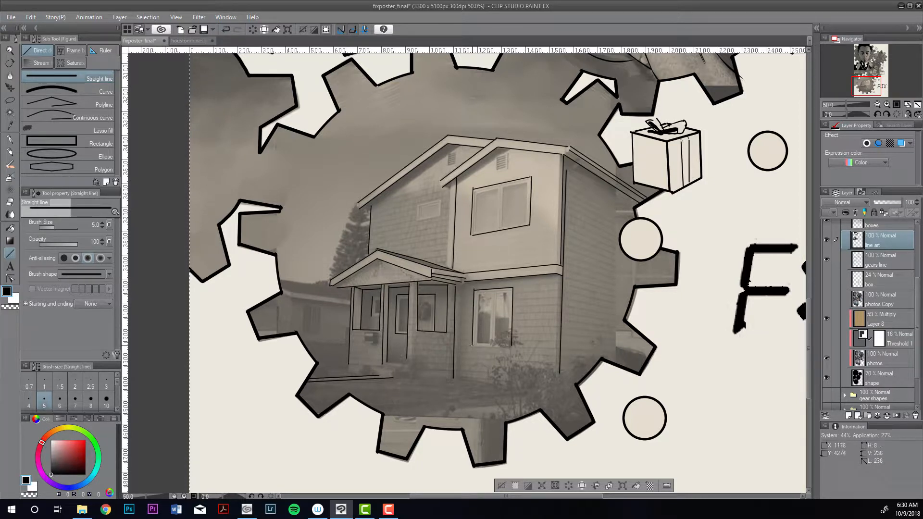
drag(471, 345, 512, 346)
- Ink the base line of the front wall and the porch's floor edge and right post
drag(459, 380, 560, 395)
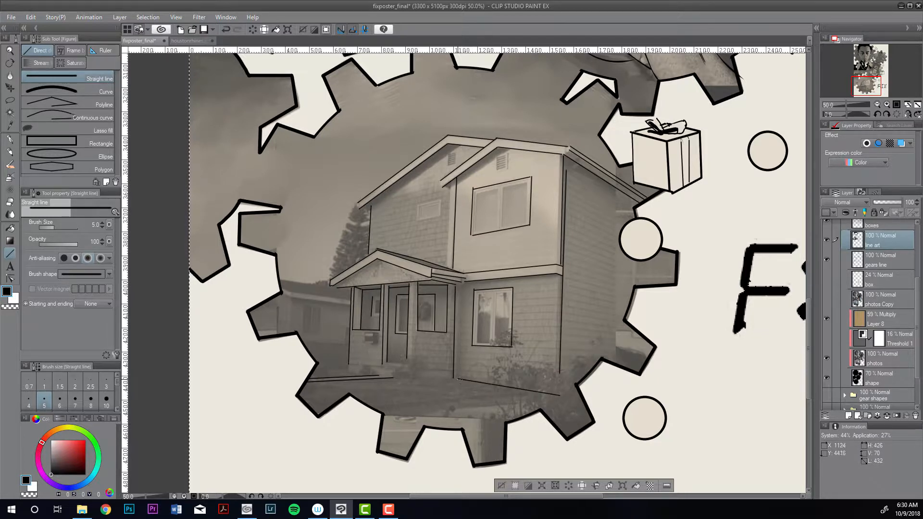
drag(453, 379, 411, 369)
drag(414, 285, 412, 370)
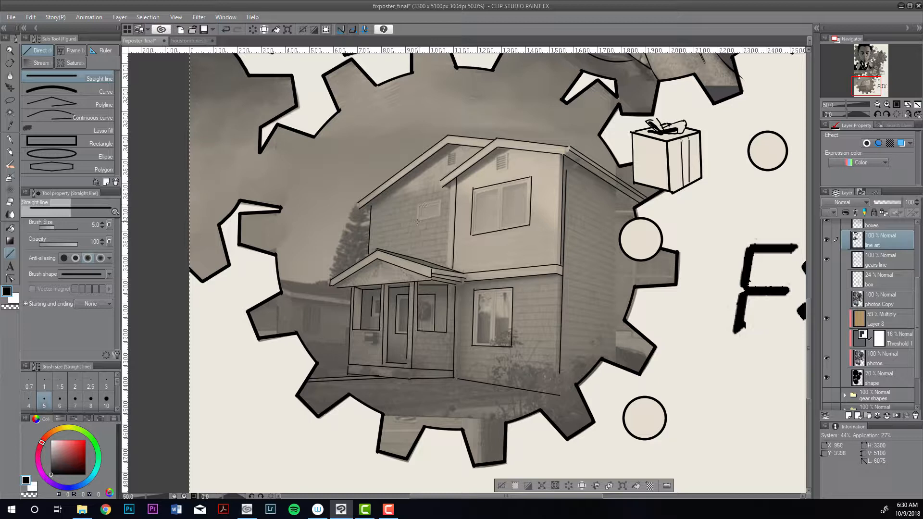
- Ink the small upper-storey window and the second vertical trim line beside it
mouse_move(418, 205)
mouse_down()
mouse_move(440, 200)
mouse_move(439, 216)
mouse_up()
drag(449, 181, 449, 270)
- Clean up the line ends at the right roof corner with the Hard eraser, reducing its size to 20
key(e)
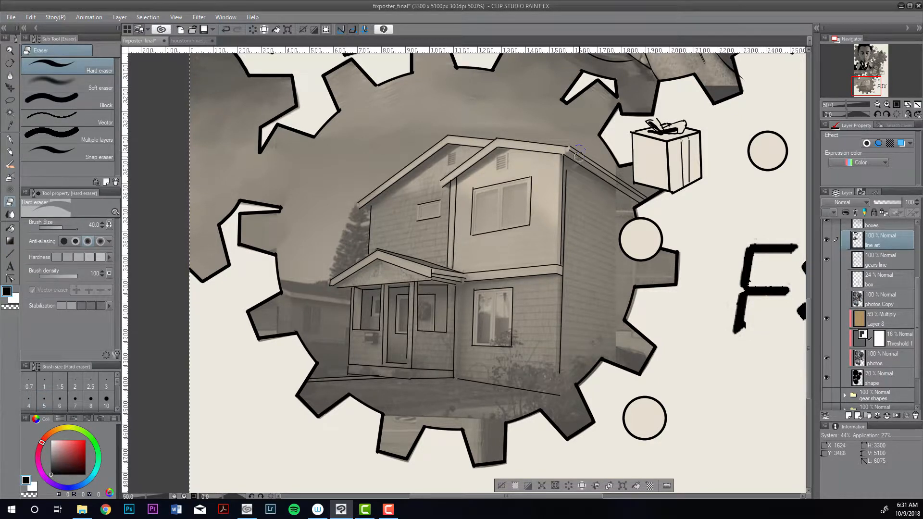
drag(579, 157, 579, 163)
key(])
key(])
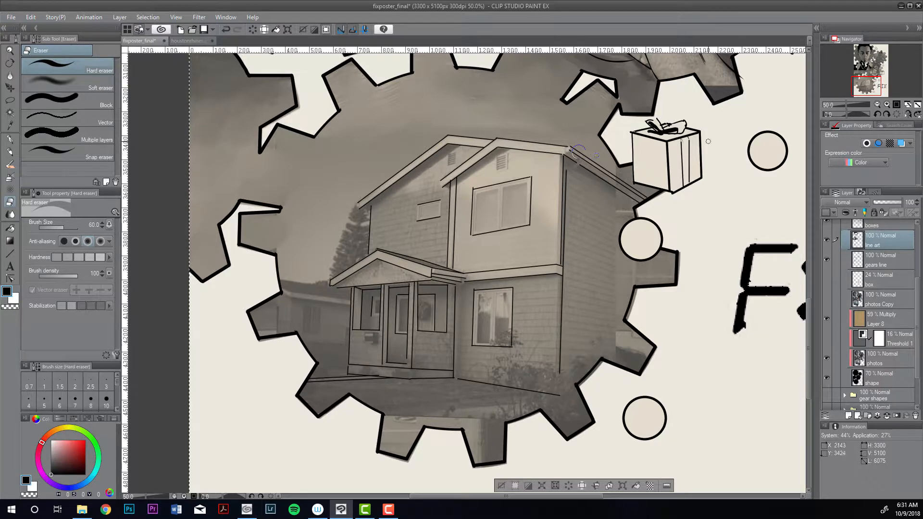
key([)
key([)
key([)
key([)
key([)
click(887, 104)
key(ctrl+minus)
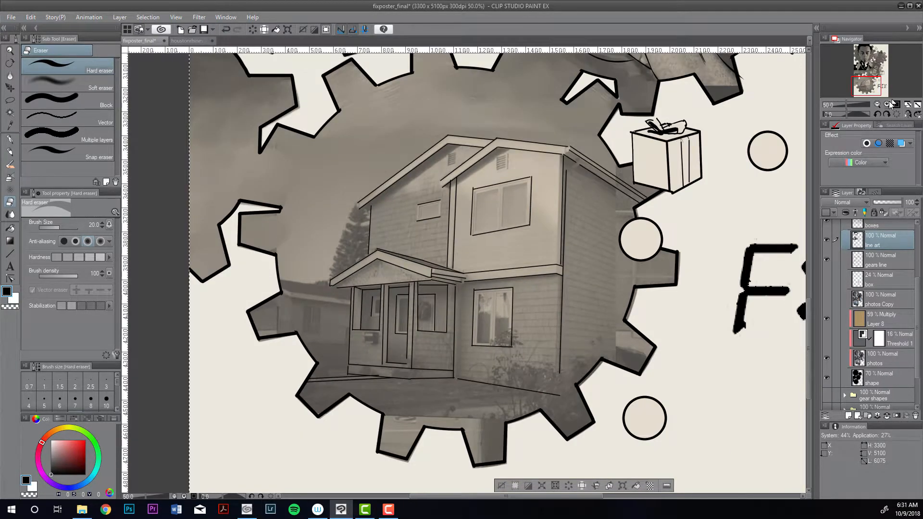
- With the G-pen at size 10, ink the curved downspout and close the trim at the right roof corner
key(p)
key(ctrl+plus)
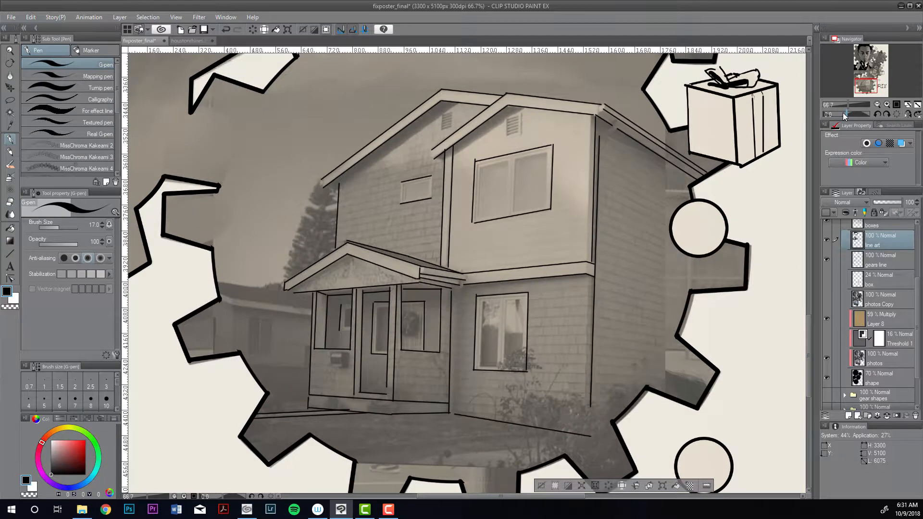
key(bracketleft)
key(bracketleft)
key(bracketleft)
key(bracketleft)
key(bracketleft)
key(bracketleft)
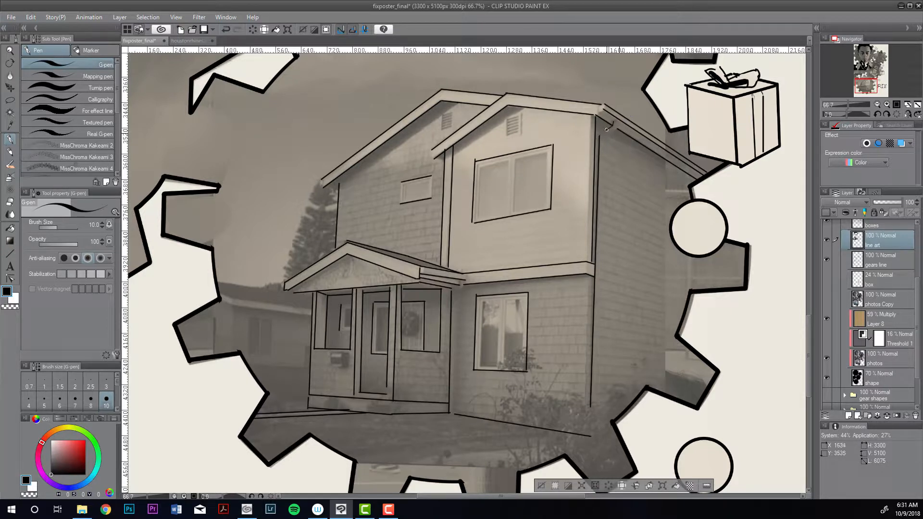
key(ctrl+z)
drag(607, 129, 607, 135)
key(ctrl+z)
drag(598, 106, 605, 105)
- Ink the inner frame of the large upper window with straight lines
click(10, 254)
drag(476, 164, 546, 151)
drag(476, 221, 546, 207)
drag(548, 151, 545, 207)
drag(477, 163, 474, 219)
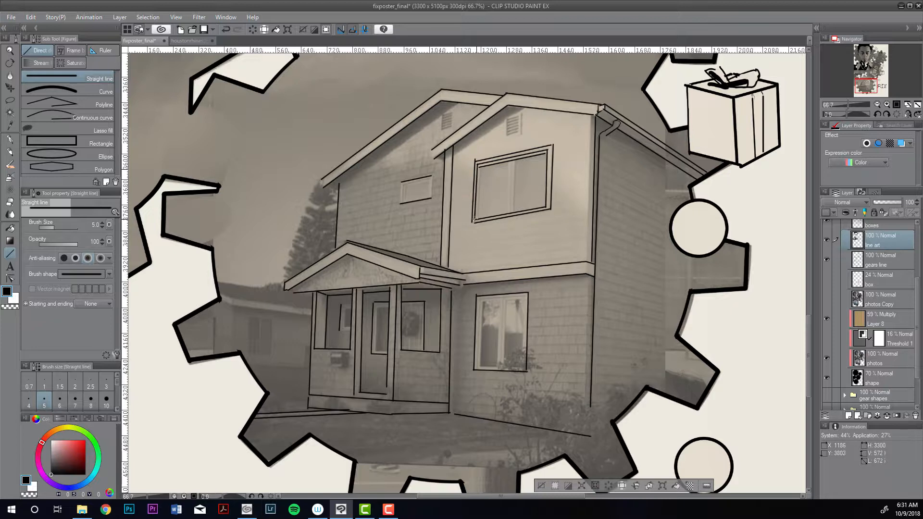
drag(480, 167, 477, 218)
- Compare the house with the line art layer hidden and shown again
click(825, 240)
click(824, 240)
key(p)
key(u)
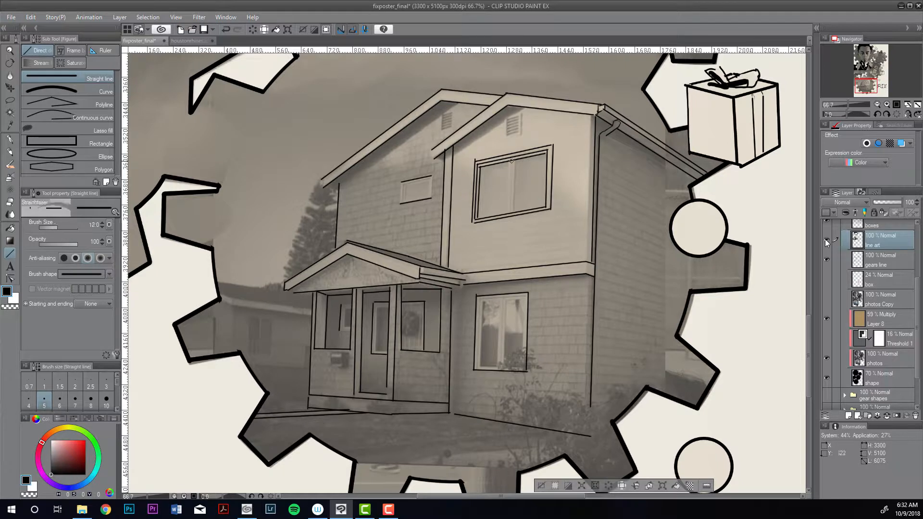
key(e)
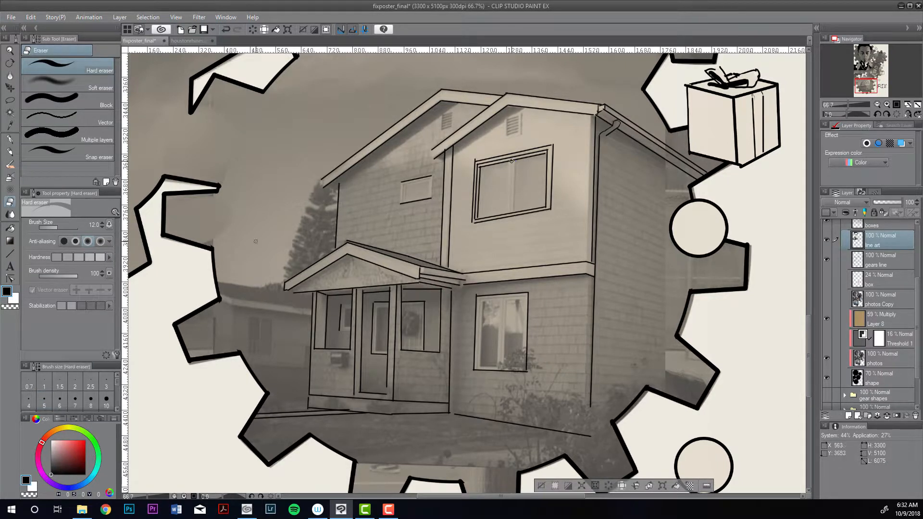
- Ink the vertical centre divider of the large upper window with size 5 straight lines
key(u)
drag(508, 162, 508, 212)
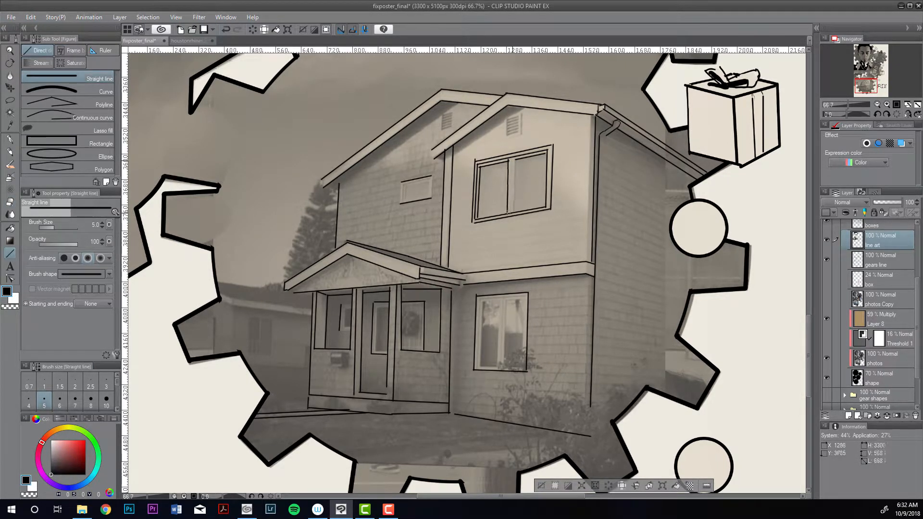
key(ctrl+z)
drag(508, 158, 507, 214)
drag(515, 157, 514, 212)
- Ink the gable vents, the small upper window's missing edges and the left roof end with straight lines
drag(521, 115, 521, 134)
mouse_move(432, 176)
mouse_down()
mouse_move(431, 198)
mouse_move(400, 203)
mouse_up()
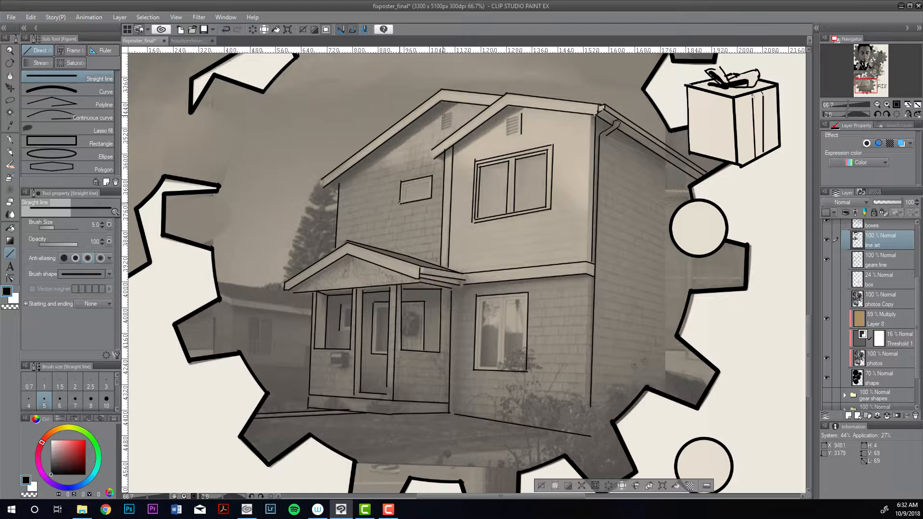
drag(444, 116, 442, 129)
mouse_move(443, 114)
mouse_down()
mouse_move(452, 113)
mouse_move(451, 127)
mouse_move(434, 159)
mouse_up()
drag(322, 179, 323, 187)
- Ink the roof edge, eave and wall corner of the neighbouring house behind the porch with straight lines
drag(293, 291, 217, 283)
drag(222, 302, 311, 316)
key(ctrl+z)
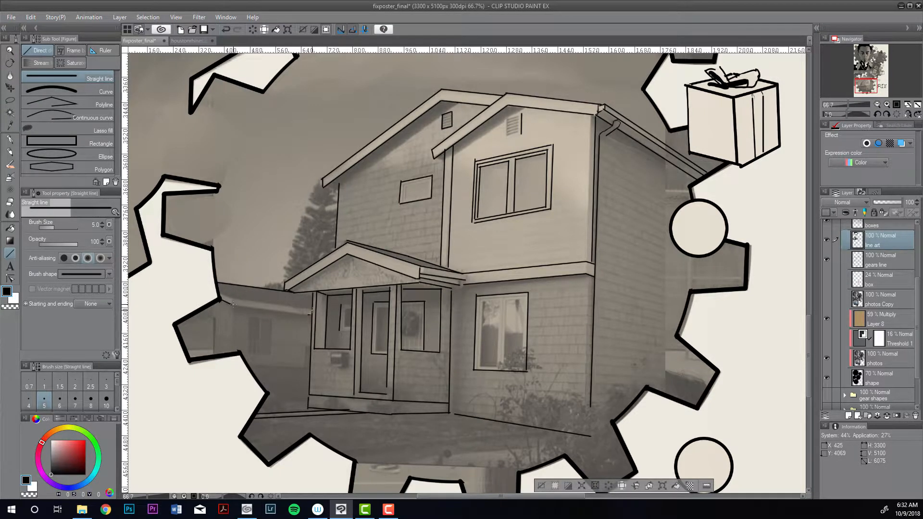
drag(222, 298, 311, 309)
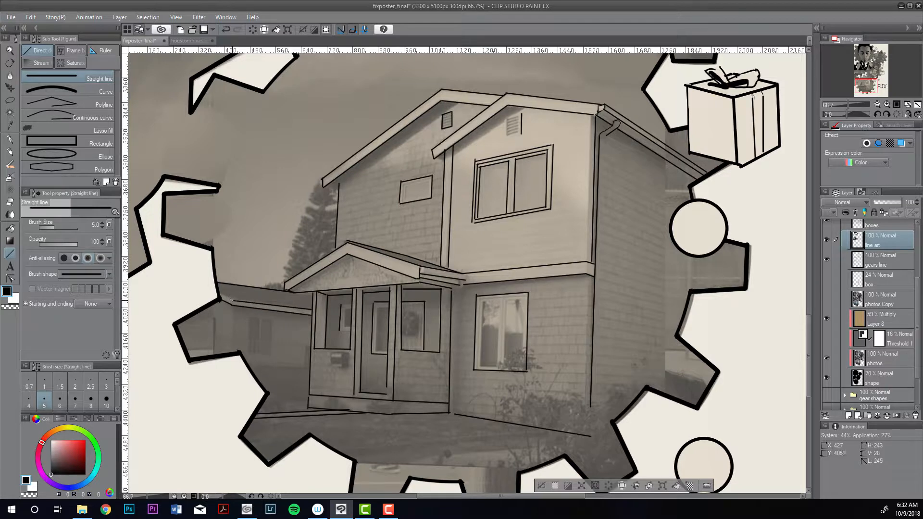
drag(232, 305, 231, 350)
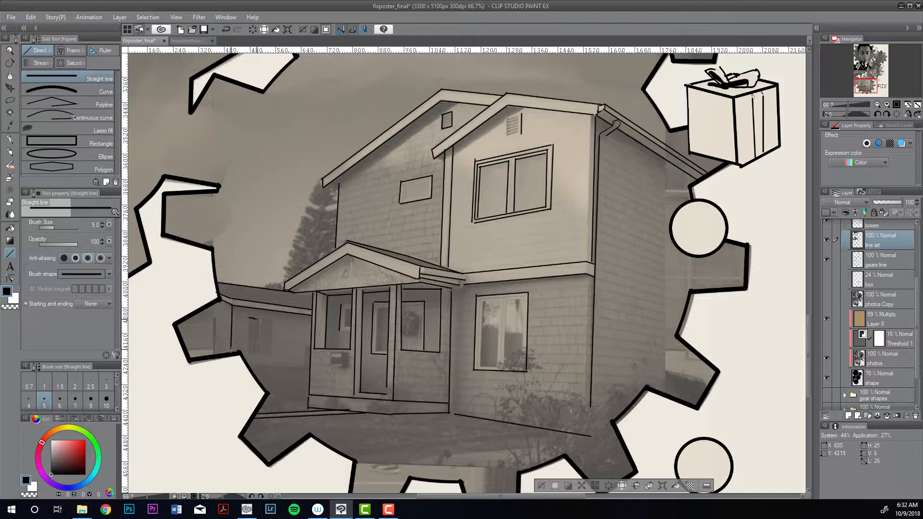
- Outline the neighbouring house's window and ink the base of its wall with straight lines
mouse_move(248, 317)
mouse_down()
mouse_move(271, 321)
mouse_move(270, 355)
mouse_up()
mouse_move(249, 318)
mouse_down()
mouse_move(248, 352)
mouse_move(304, 368)
mouse_move(306, 348)
mouse_up()
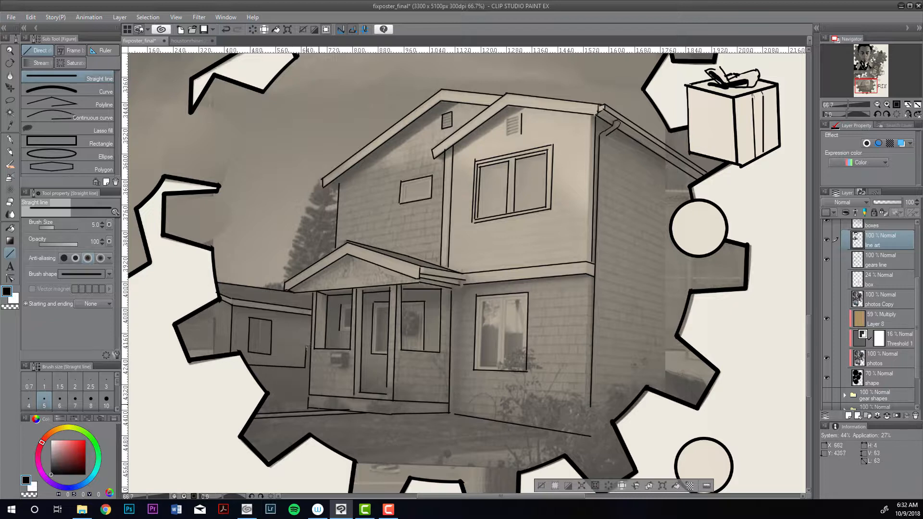
drag(264, 402, 300, 401)
- Ink the underside of the left roof slope and, after checking the bare photo, the vertical trim beside the porch
mouse_move(323, 186)
mouse_down()
mouse_move(339, 189)
mouse_move(458, 102)
mouse_up()
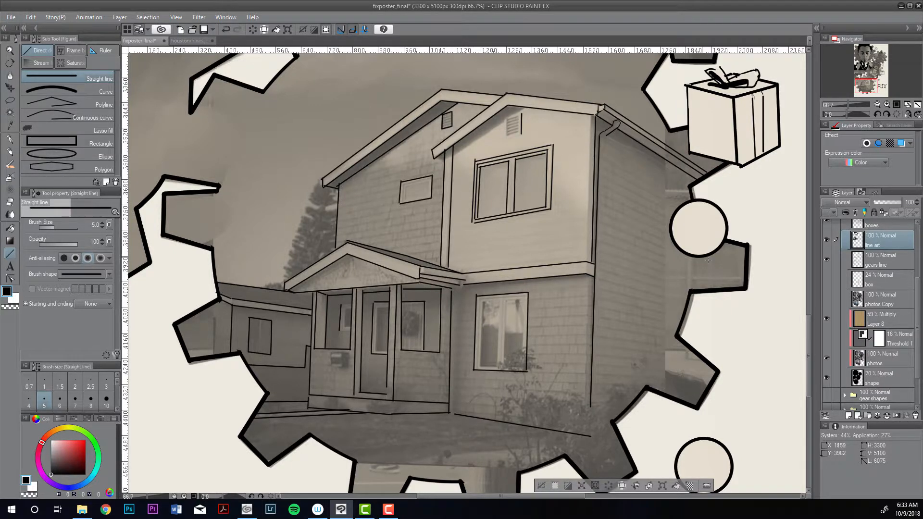
key(p)
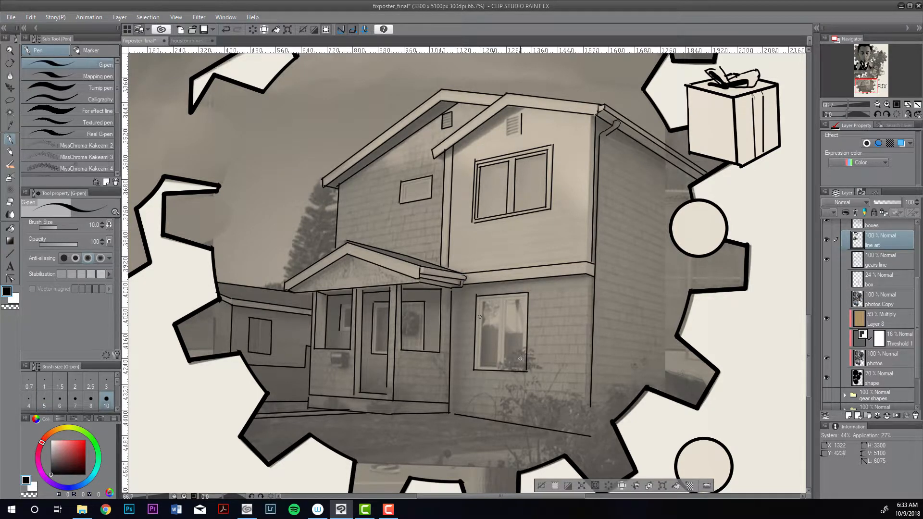
click(827, 238)
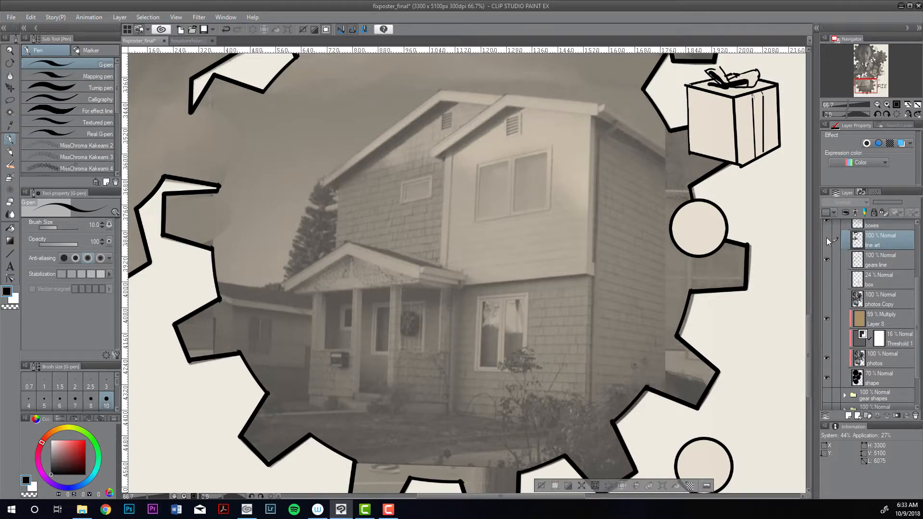
click(827, 239)
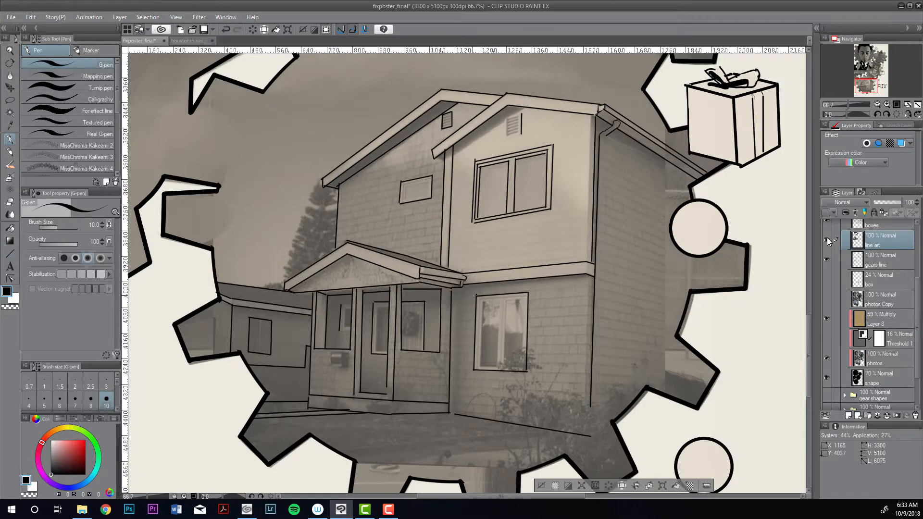
key(u)
drag(457, 288, 451, 414)
drag(457, 290, 454, 413)
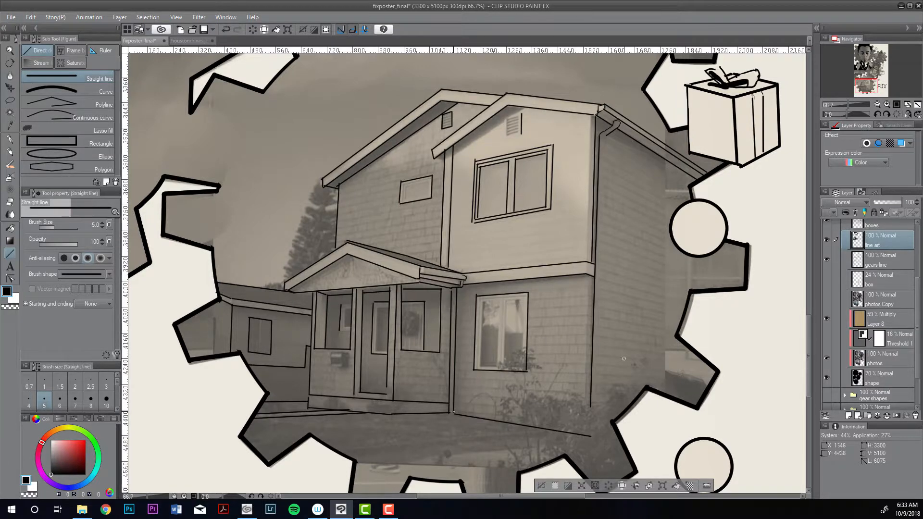
- Ink the inner frame of the ground-floor window with straight lines, redoing the misplaced verticals
key(p)
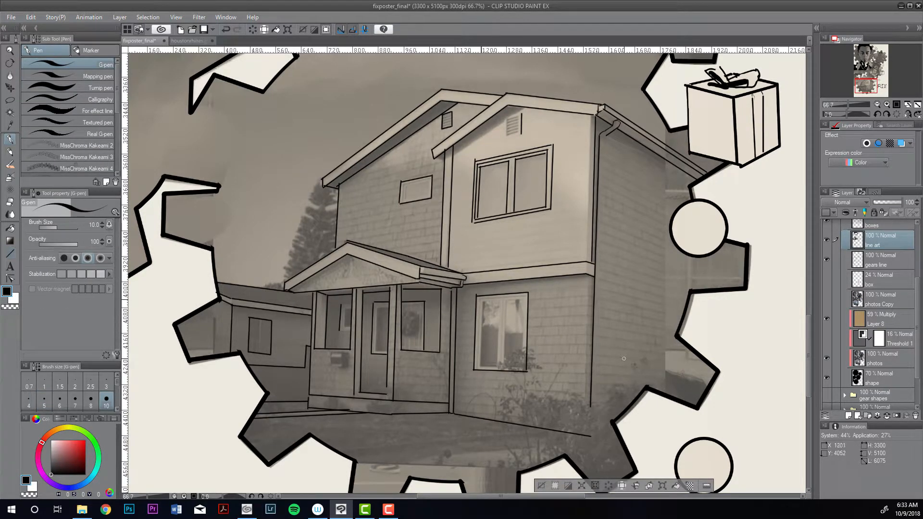
key(u)
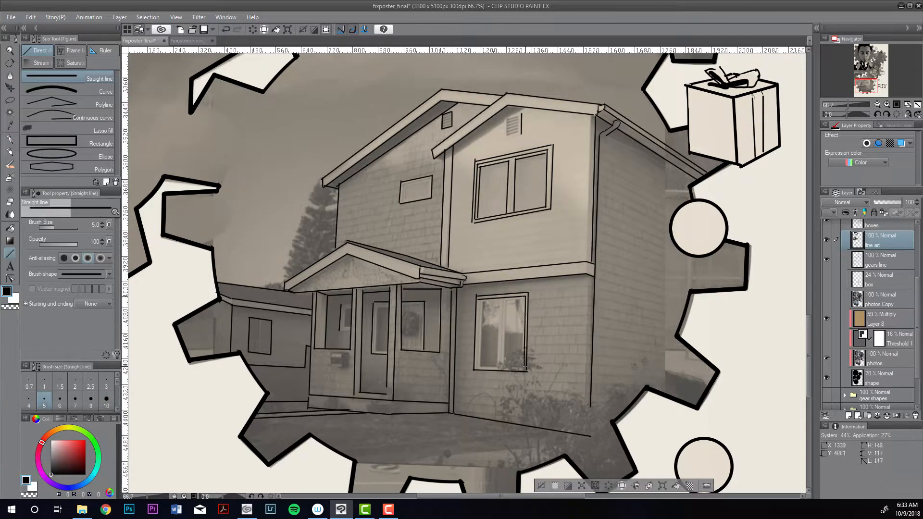
drag(477, 300, 475, 368)
drag(484, 301, 479, 365)
key(ctrl+z)
drag(483, 302, 479, 367)
mouse_move(483, 302)
mouse_down()
mouse_move(523, 297)
mouse_move(522, 369)
mouse_move(484, 368)
mouse_up()
key(ctrl+z)
key(ctrl+z)
drag(523, 300, 524, 312)
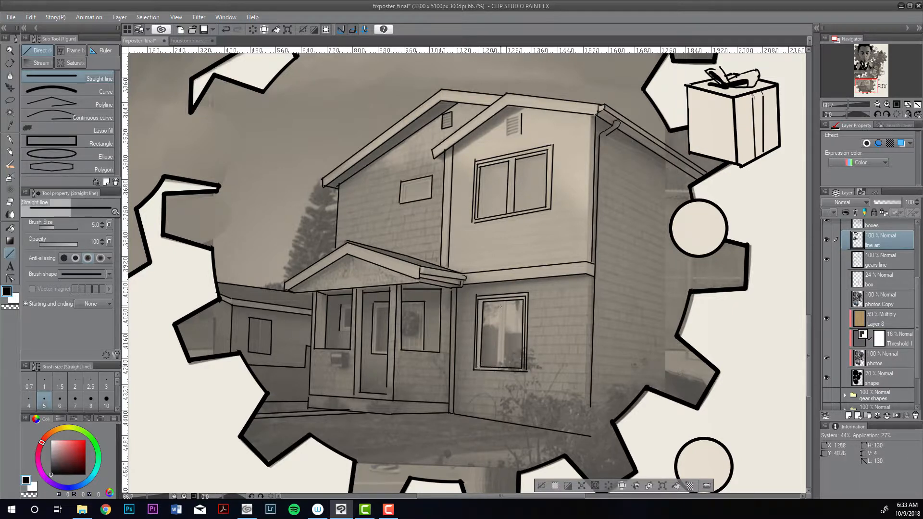
- Ink the vertical centre divider of the ground-floor window with straight lines
key(e)
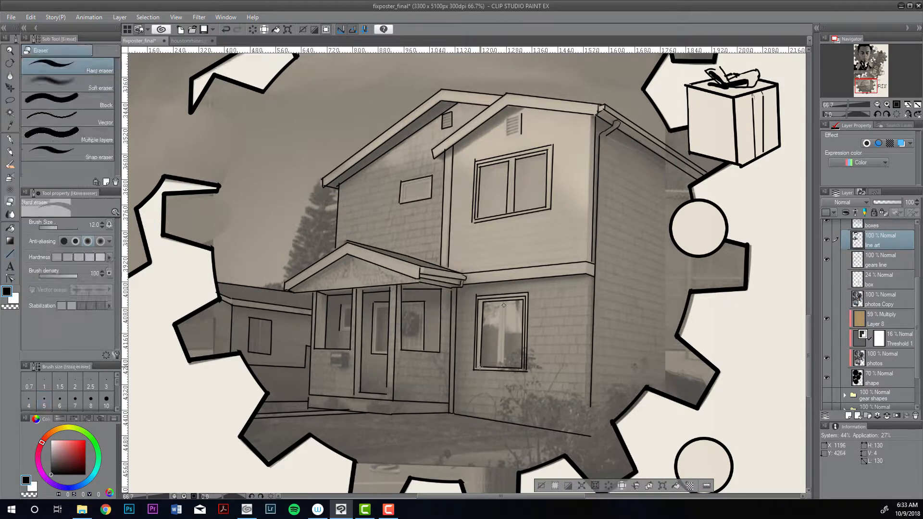
key(bracketright)
key(bracketright)
key(bracketright)
key(bracketleft)
key(u)
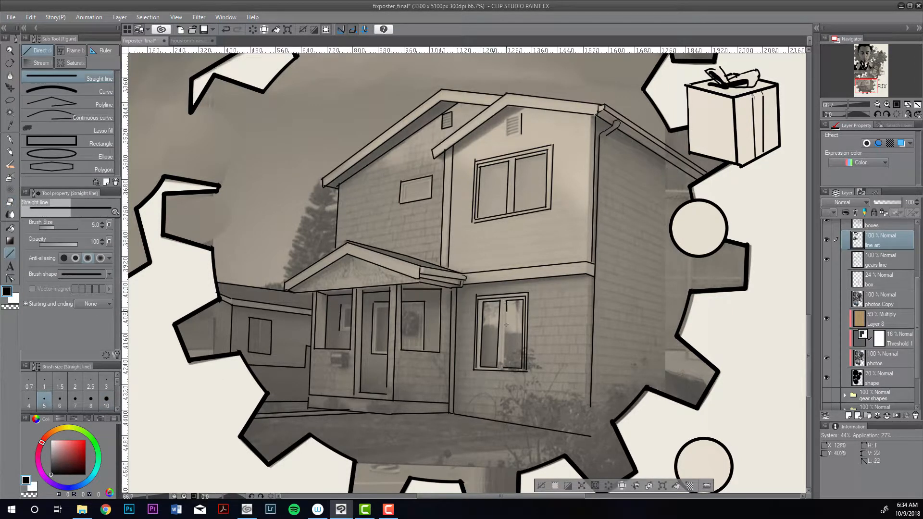
drag(507, 324, 504, 369)
drag(503, 299, 500, 368)
- Ink the long vertical lines of the downspout and the front wall's right corner down to the ground
drag(606, 136, 595, 407)
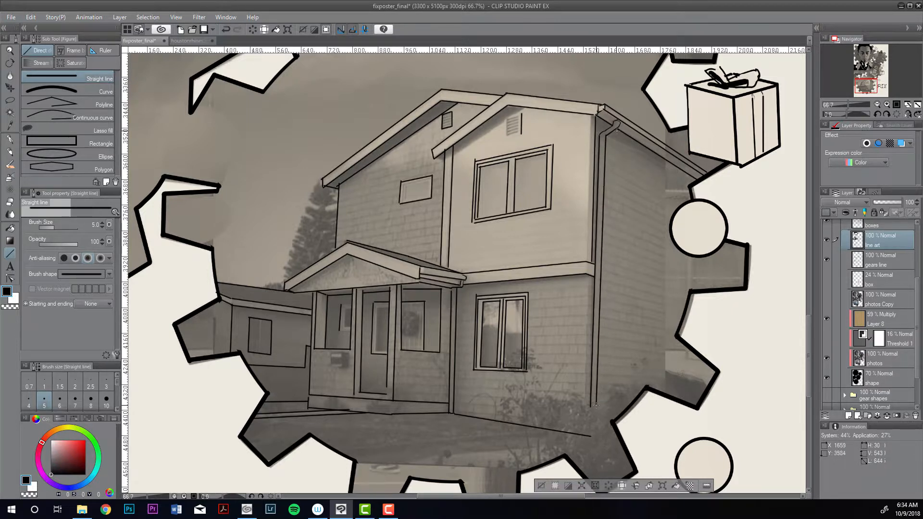
key(ctrl+z)
key(ctrl+y)
drag(591, 114, 587, 262)
drag(586, 261, 584, 434)
key(ctrl+z)
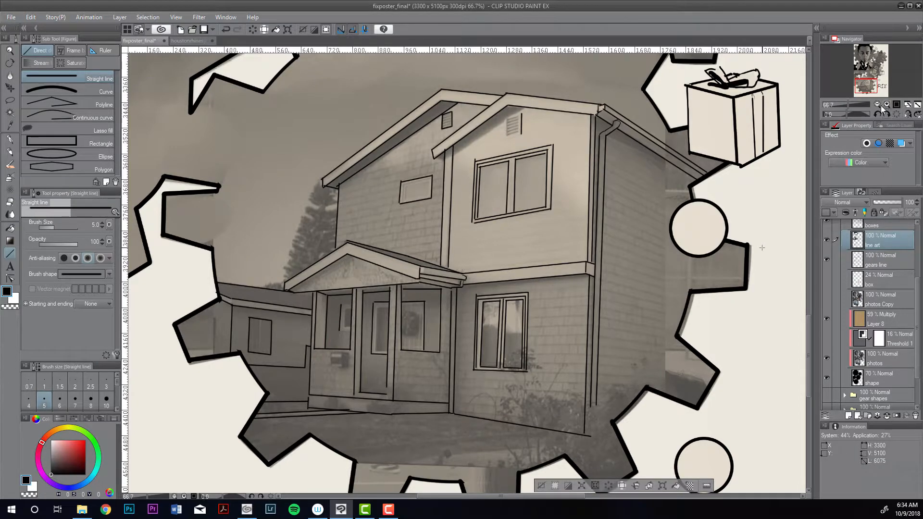
- Compare the whole poster with the shape layer hidden and shown
key(ctrl+0)
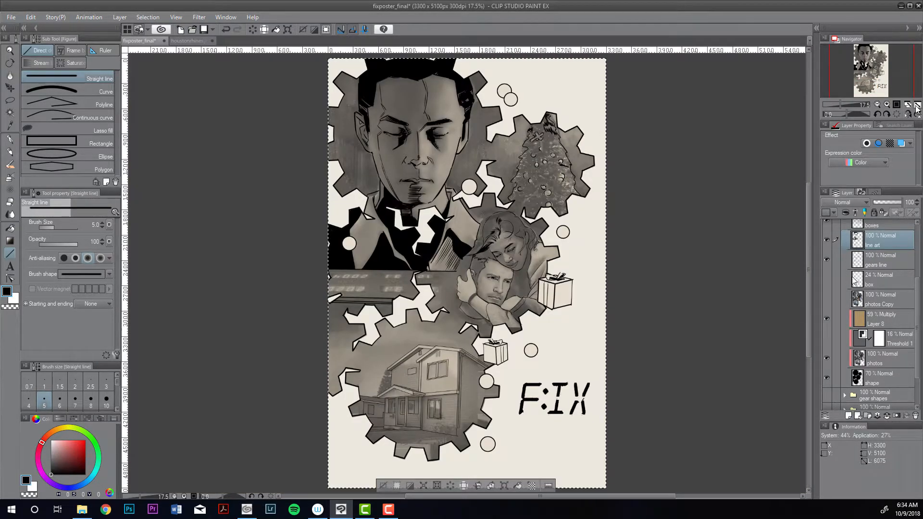
click(826, 377)
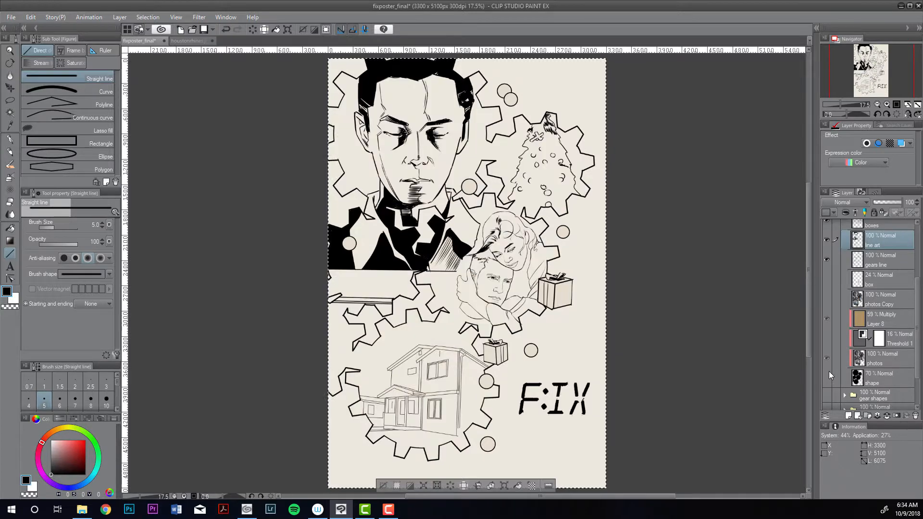
click(827, 374)
click(826, 374)
click(826, 373)
click(827, 373)
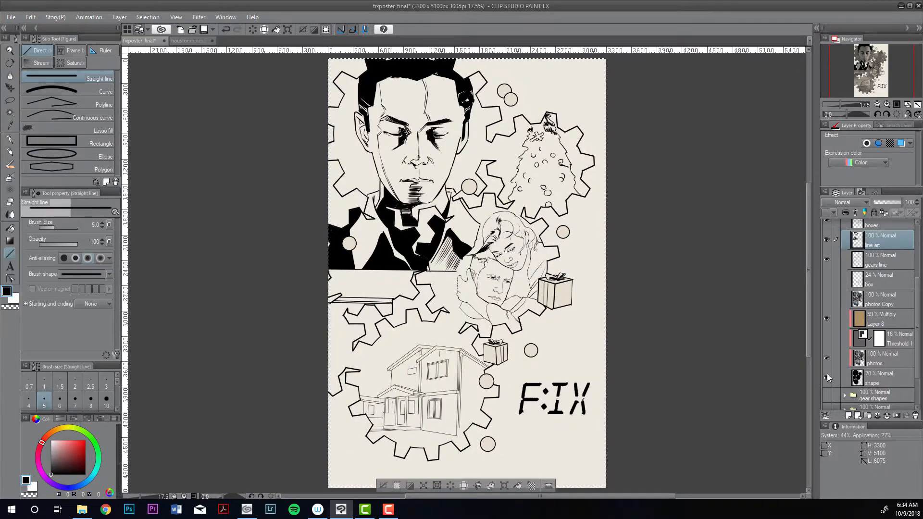
click(827, 373)
- Set the straight line size to 3 and ink the slanted segments of the rightmost digit in the lower year display
click(887, 104)
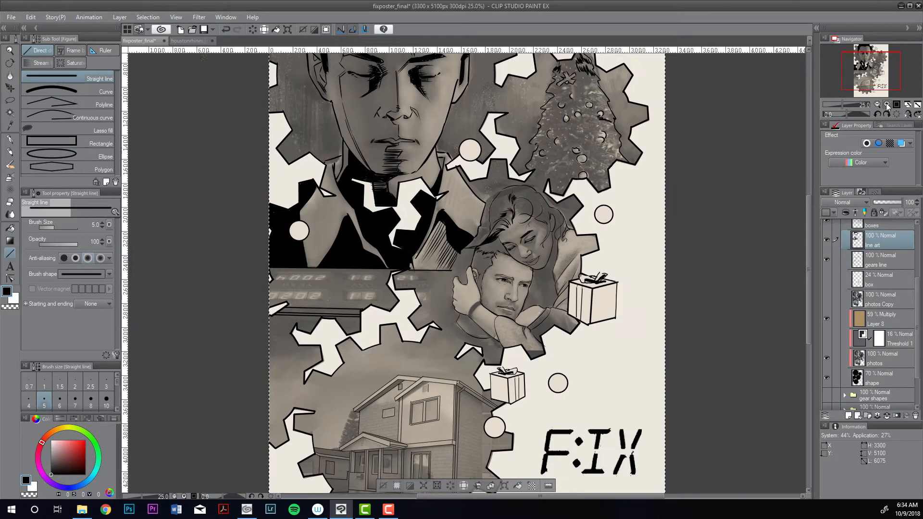
drag(873, 79, 865, 80)
click(887, 105)
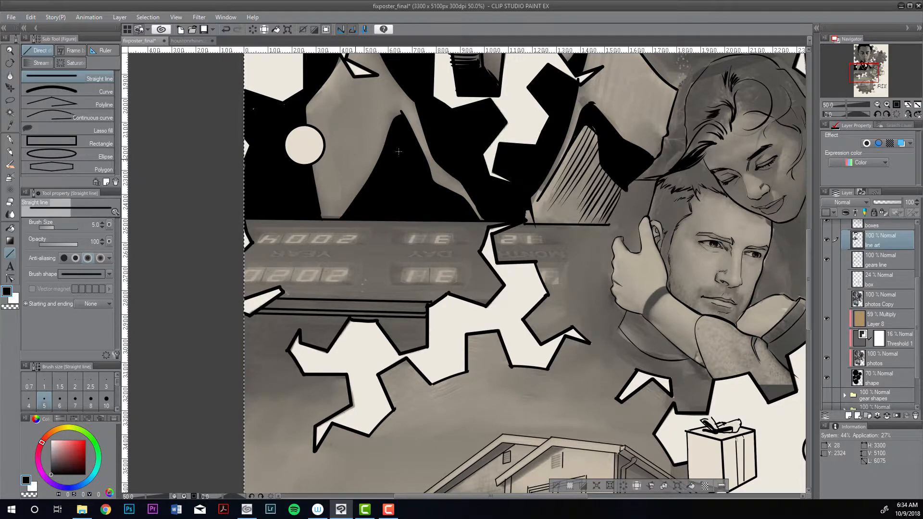
key(ctrl+plus)
key(ctrl+minus)
click(848, 104)
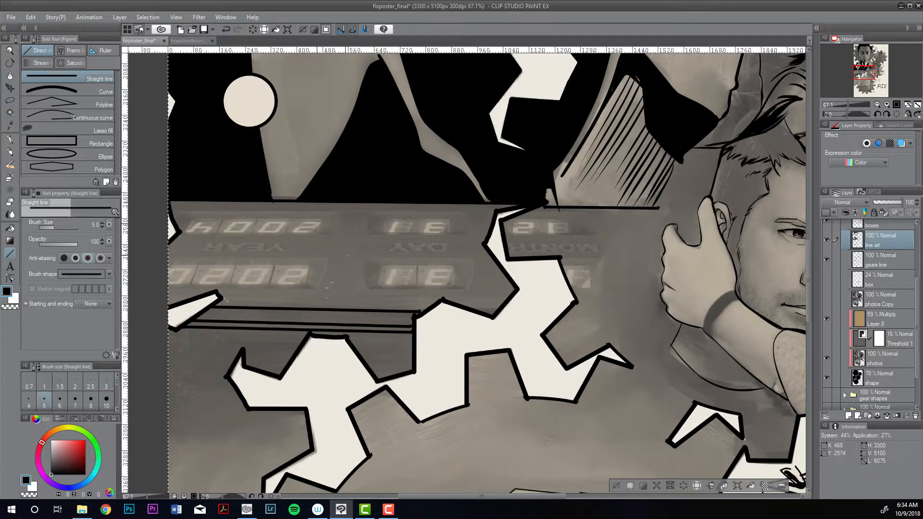
key(bracketleft)
key(bracketleft)
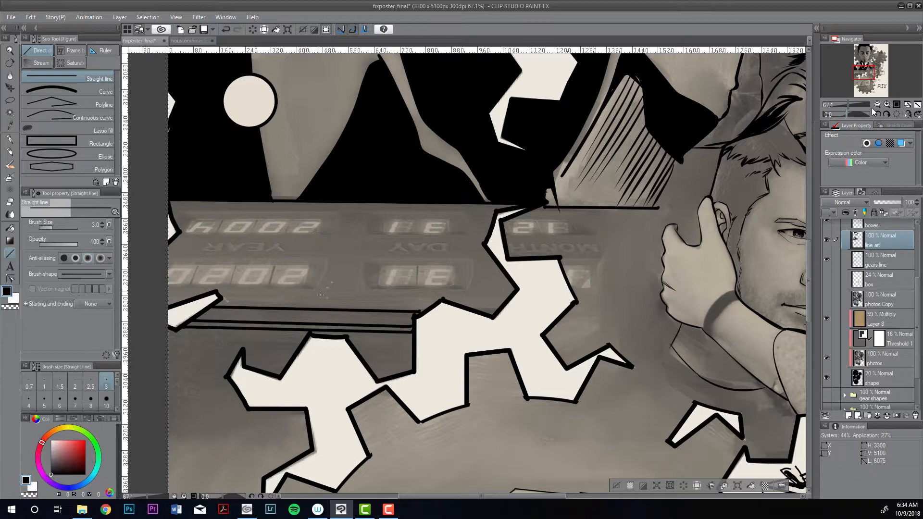
click(886, 104)
drag(865, 74, 865, 73)
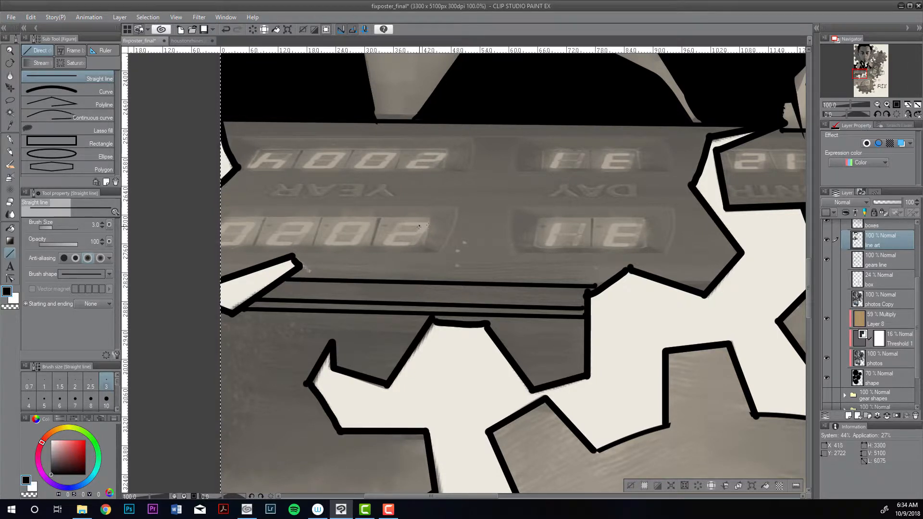
drag(418, 228, 416, 232)
drag(428, 224, 424, 234)
drag(390, 234, 383, 244)
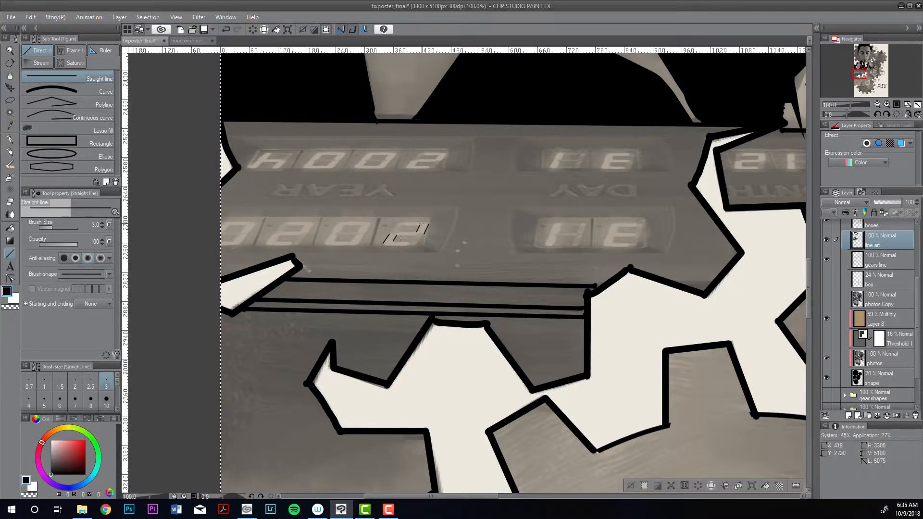
key(ctrl+z)
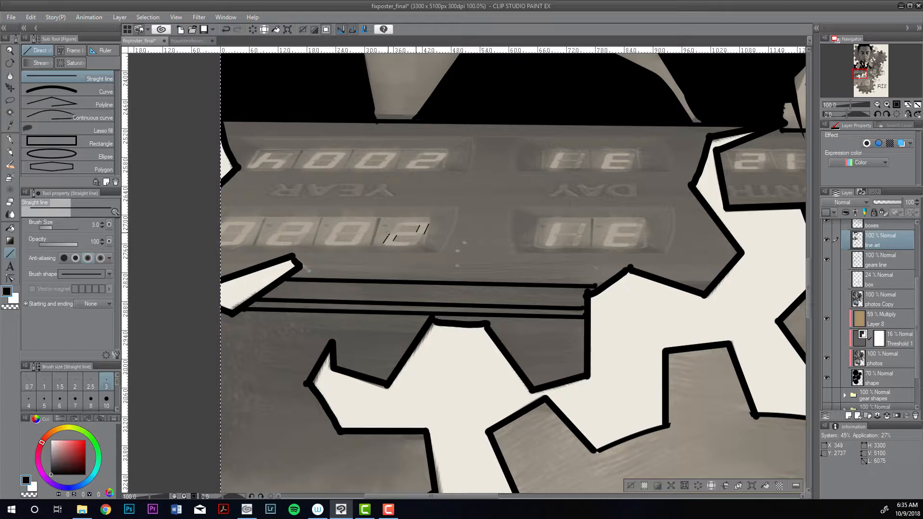
- Ink the slanted segments of the remaining digits in the lower year display, redoing the misplaced lines
mouse_move(361, 226)
mouse_down()
mouse_move(352, 241)
mouse_move(333, 241)
mouse_up()
key(ctrl+z)
key(ctrl+z)
key(ctrl+z)
mouse_move(338, 221)
mouse_down()
mouse_move(326, 241)
mouse_move(360, 241)
mouse_move(308, 234)
mouse_up()
key(ctrl+z)
drag(272, 234, 267, 242)
- Ink the slanted segments of the upper year digits and of the digits in both day displays
mouse_move(369, 152)
mouse_down()
mouse_move(357, 164)
mouse_move(385, 167)
mouse_move(304, 167)
mouse_up()
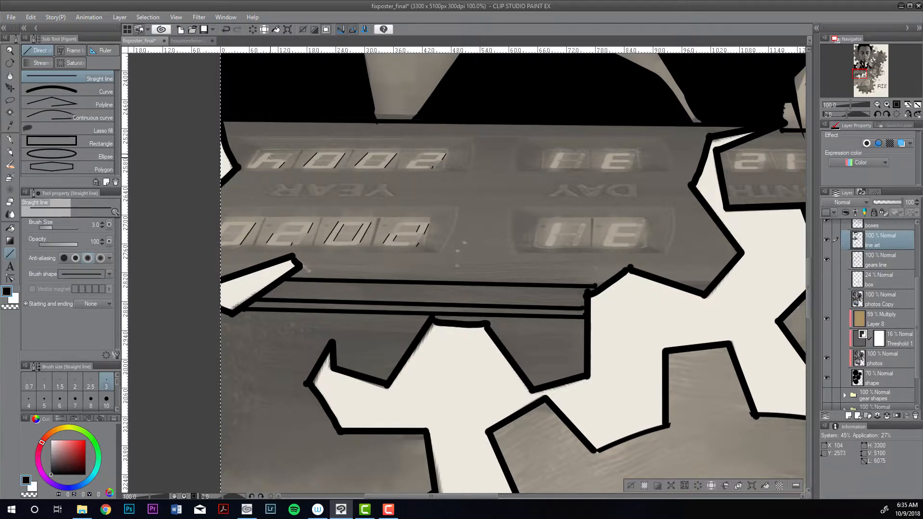
drag(269, 156, 258, 168)
drag(564, 155, 551, 167)
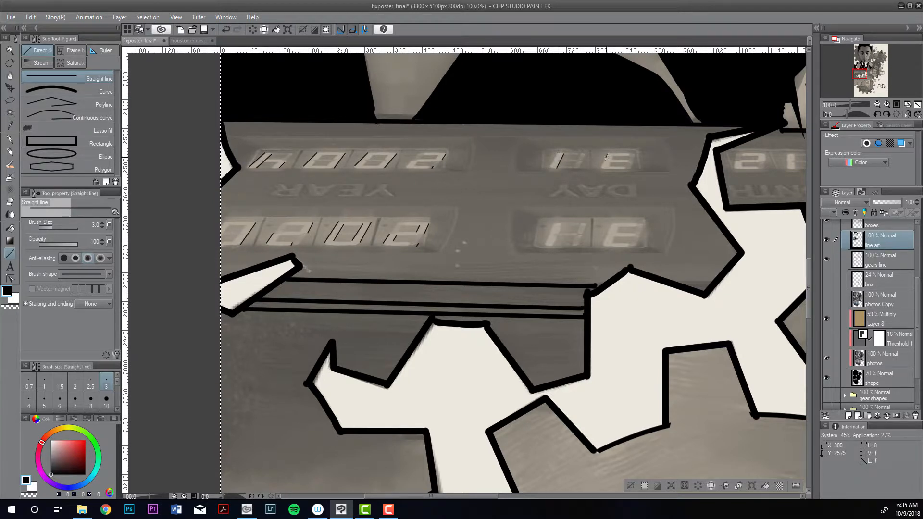
drag(607, 155, 601, 168)
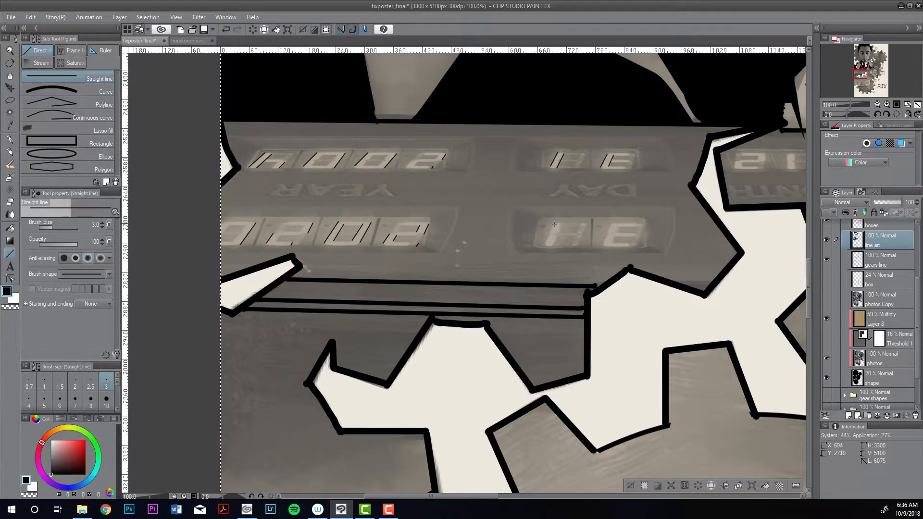
drag(561, 225, 547, 240)
drag(620, 225, 603, 244)
- Ink the segments of the upper month digits and add horizontal strokes to the 3 in the upper day display
drag(751, 159, 698, 171)
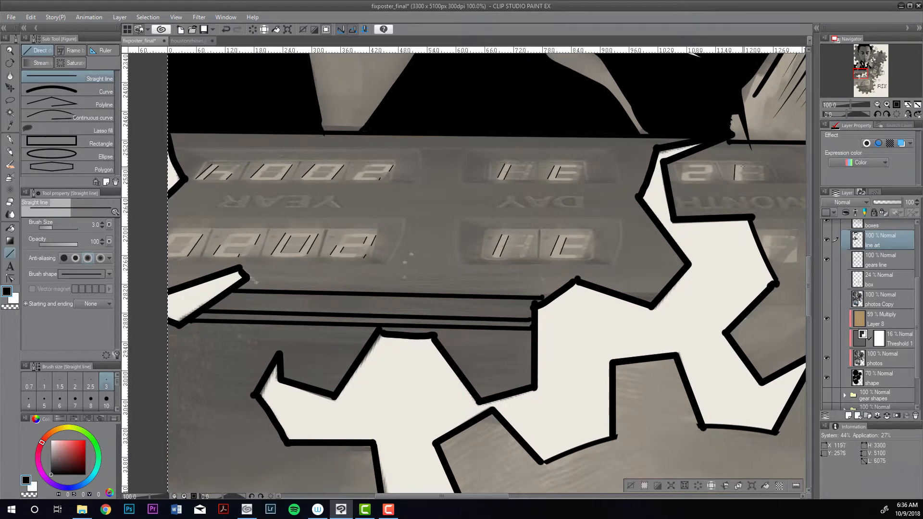
drag(741, 166, 739, 181)
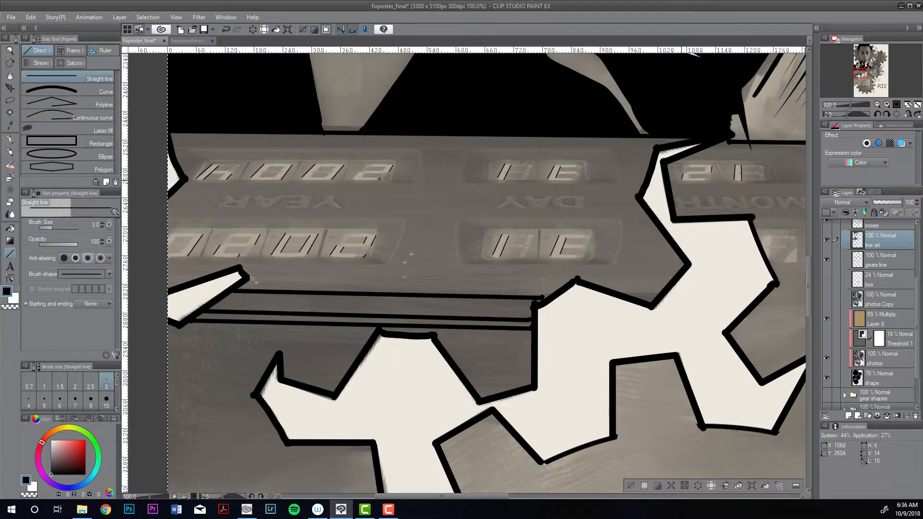
drag(691, 181, 712, 165)
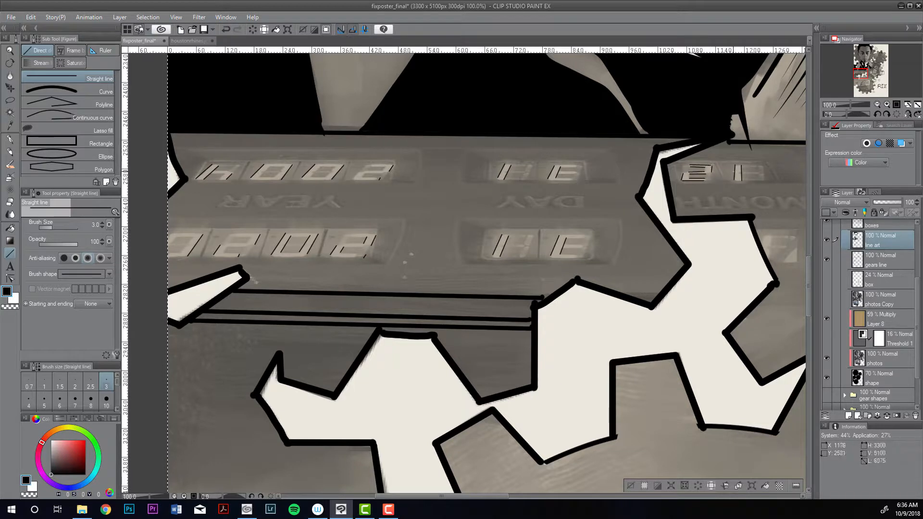
mouse_move(559, 167)
mouse_down()
mouse_move(579, 166)
mouse_move(571, 178)
mouse_up()
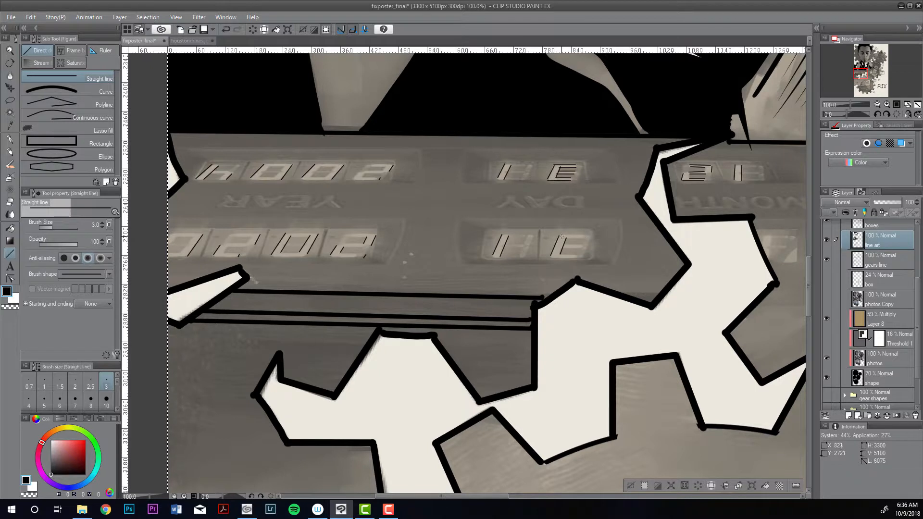
- Ink the horizontal strokes of the 3 in the lower day display and of the 2 in the upper year display
drag(559, 235, 584, 234)
drag(565, 247, 681, 255)
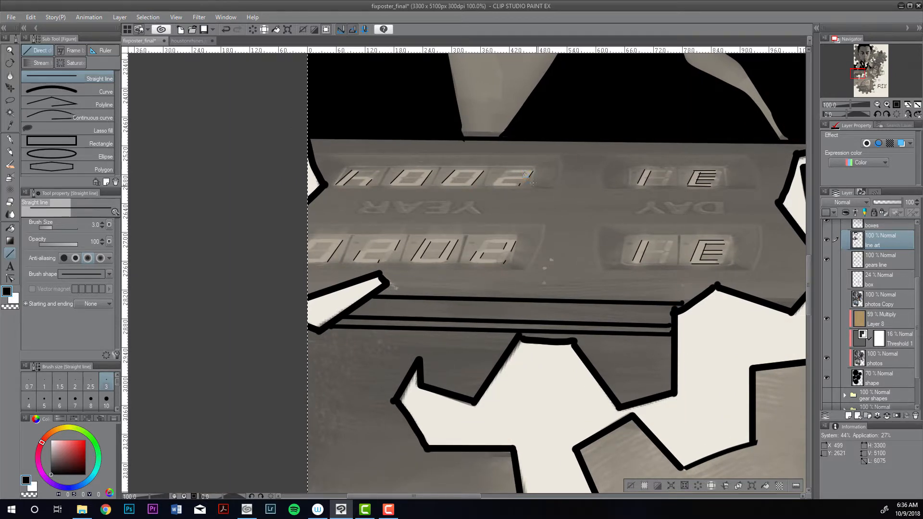
mouse_move(512, 172)
mouse_down()
mouse_move(531, 170)
mouse_move(520, 178)
mouse_up()
drag(507, 182, 518, 187)
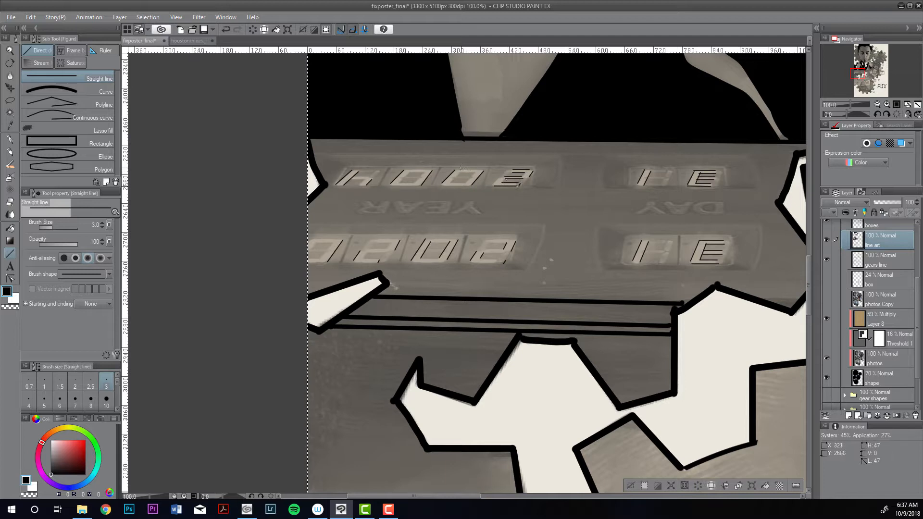
- Ink the horizontal strokes of the two zeros in the upper year display, undoing misplaced lines
mouse_move(457, 170)
mouse_down()
mouse_move(482, 169)
mouse_move(467, 174)
mouse_up()
mouse_move(447, 185)
mouse_down()
mouse_move(470, 178)
mouse_move(415, 184)
mouse_move(406, 170)
mouse_move(431, 170)
mouse_up()
key(ctrl+z)
key(ctrl+z)
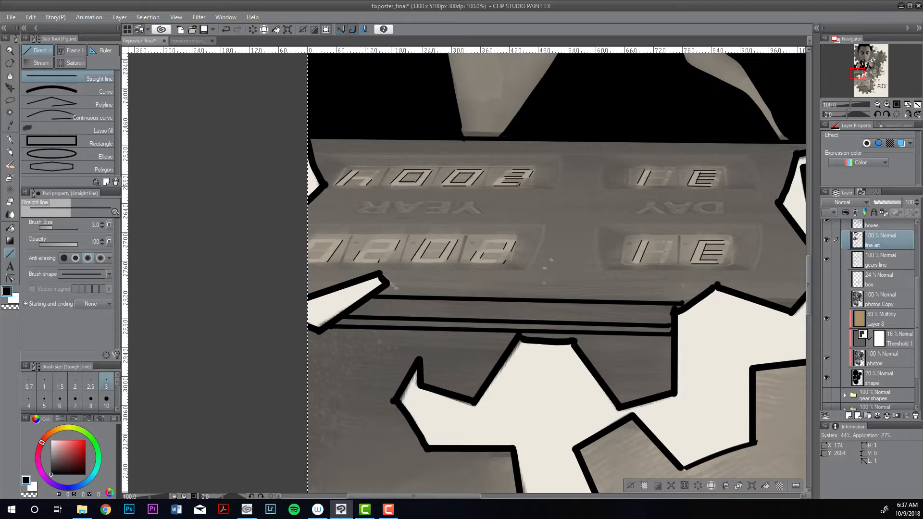
drag(401, 181, 420, 187)
key(e)
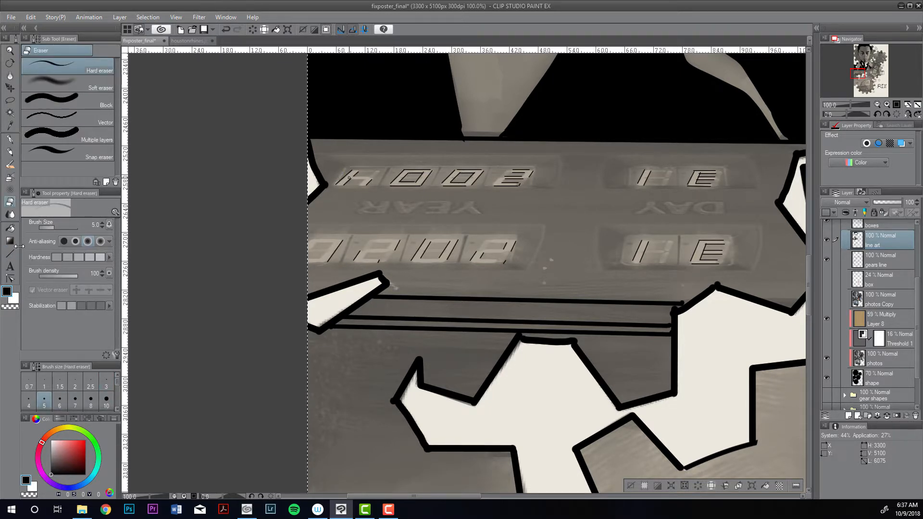
key(u)
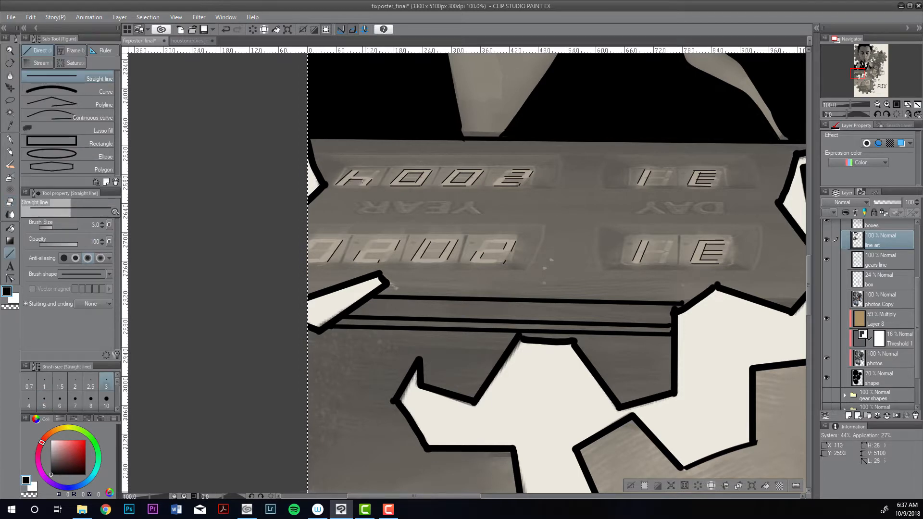
- Ink the short connecting strokes of the 4 in the upper year display, replacing the misplaced ones
drag(364, 181, 364, 179)
drag(355, 180, 368, 181)
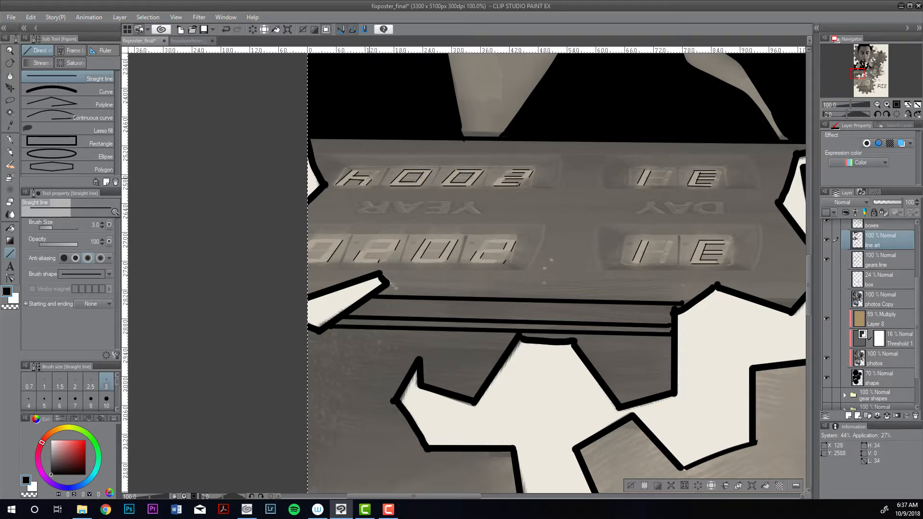
key(ctrl+z)
key(ctrl+z)
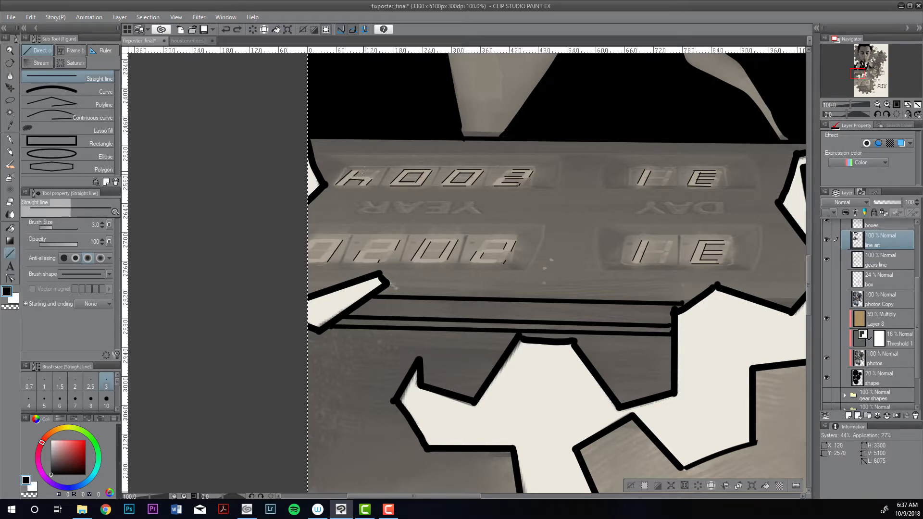
drag(354, 177, 369, 180)
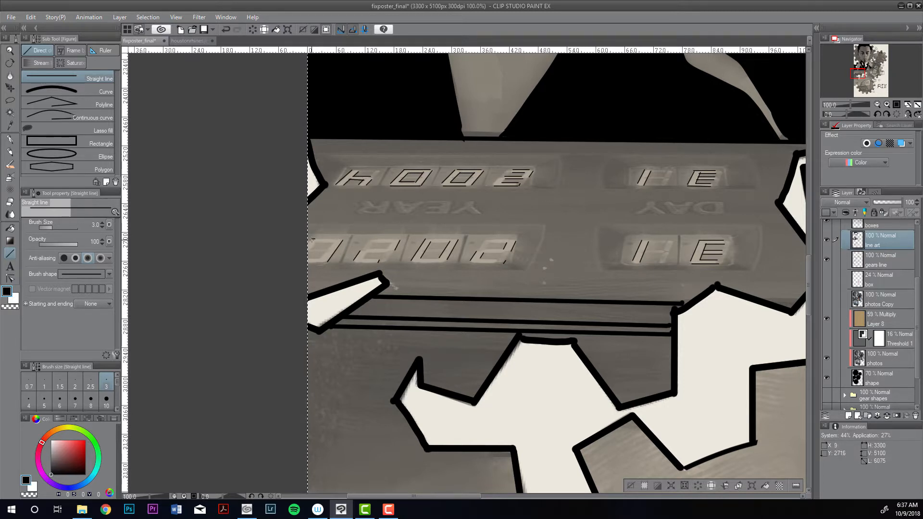
- Ink the horizontal strokes of the lower year digits and correct the strokes of the 2 in the upper year display
mouse_move(313, 239)
mouse_down()
mouse_move(304, 245)
mouse_move(330, 243)
mouse_move(318, 258)
mouse_up()
mouse_move(373, 240)
mouse_down()
mouse_move(398, 240)
mouse_move(390, 249)
mouse_move(399, 240)
mouse_move(381, 263)
mouse_up()
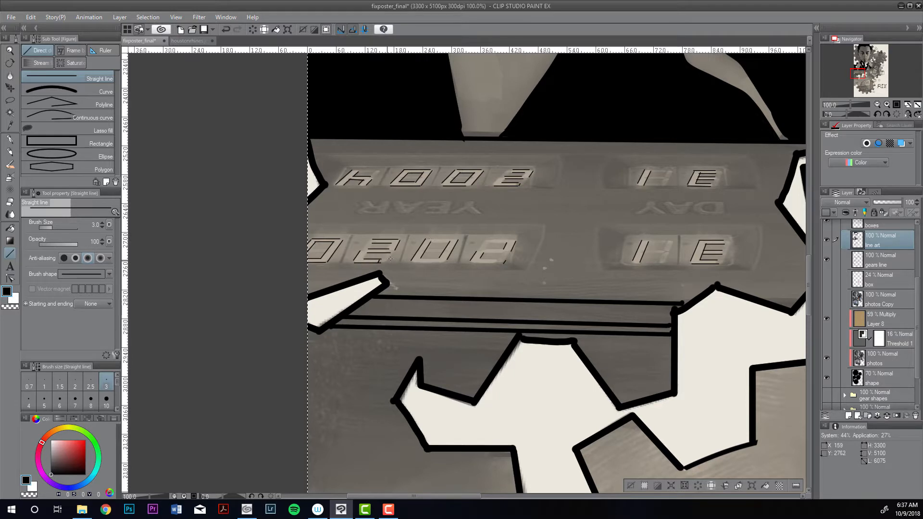
mouse_move(432, 239)
mouse_down()
mouse_move(457, 239)
mouse_move(441, 263)
mouse_up()
mouse_move(489, 239)
mouse_down()
mouse_move(508, 240)
mouse_move(506, 250)
mouse_up()
key(ctrl+z)
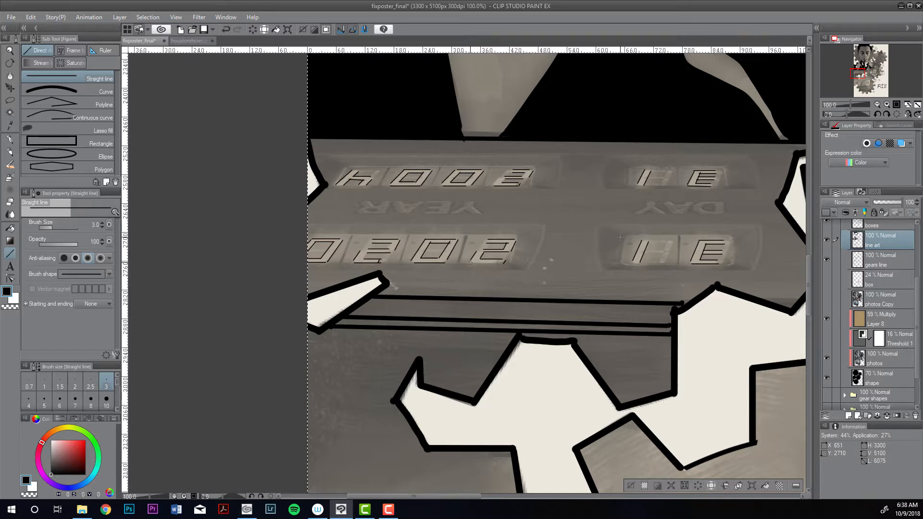
drag(500, 177, 493, 186)
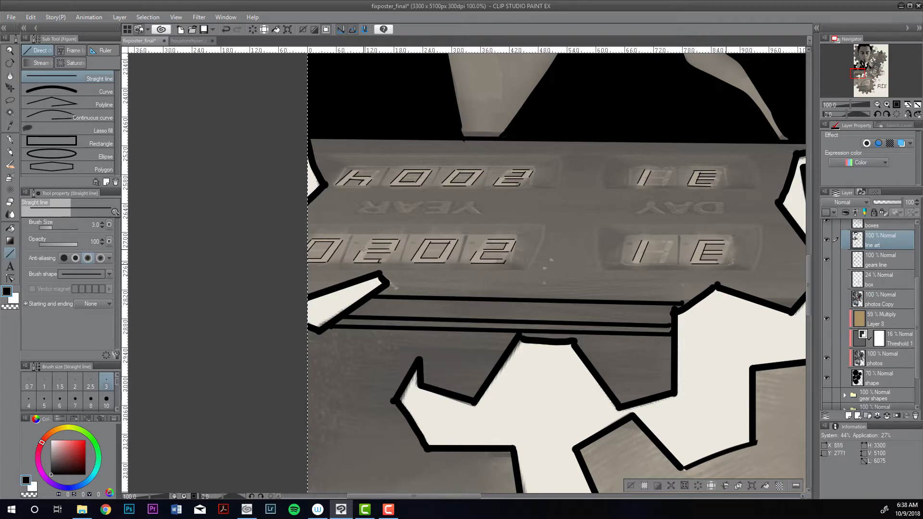
- Set the G-pen to size 6 and close the open outlines of the year and day digits by hand
key(p)
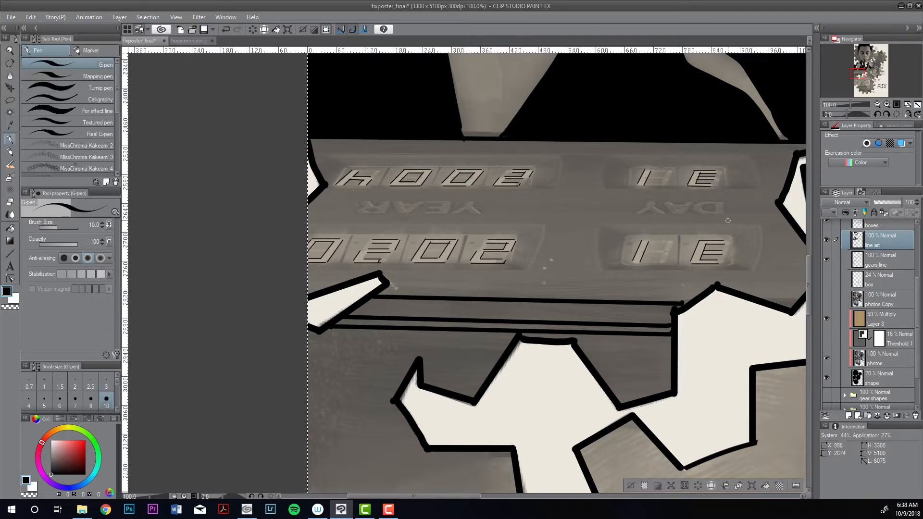
key(bracketleft)
key(bracketleft)
key(bracketleft)
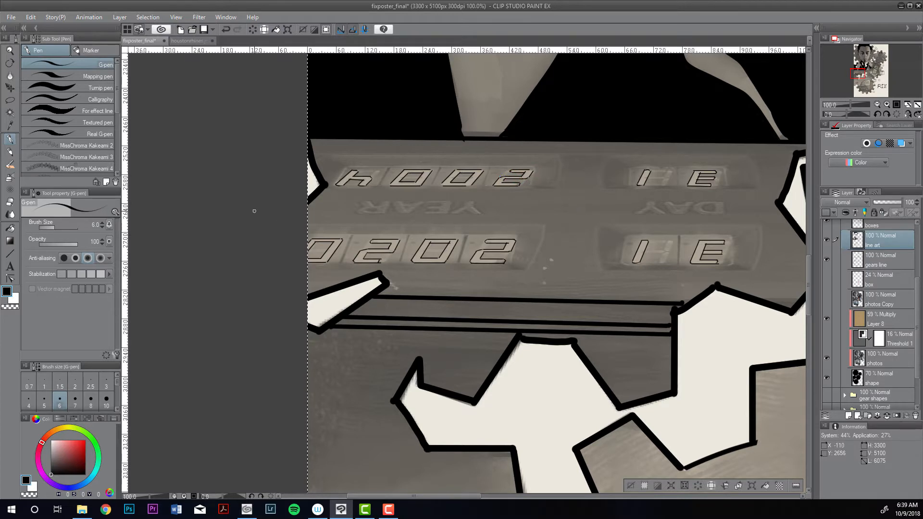
- Ink straight horizontal lines directly above and below the digits in the upper year and upper day displays
drag(345, 166, 537, 166)
key(u)
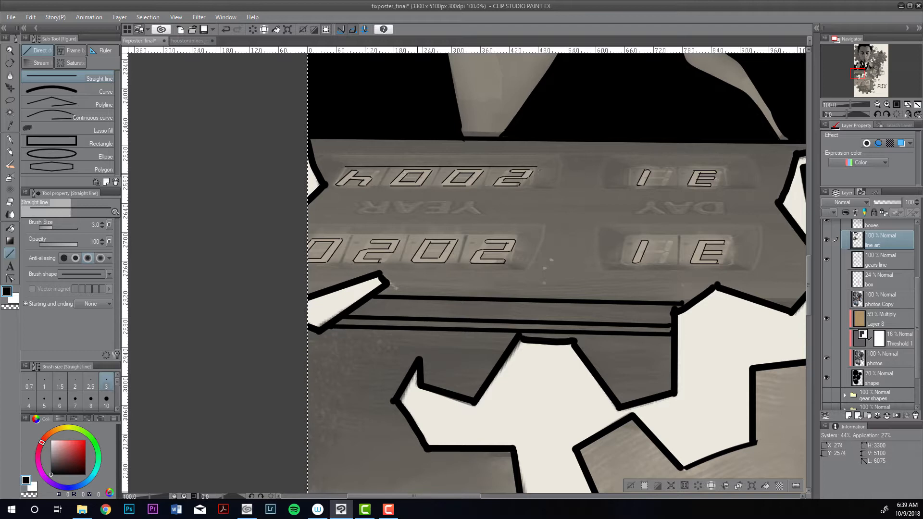
drag(330, 190, 525, 191)
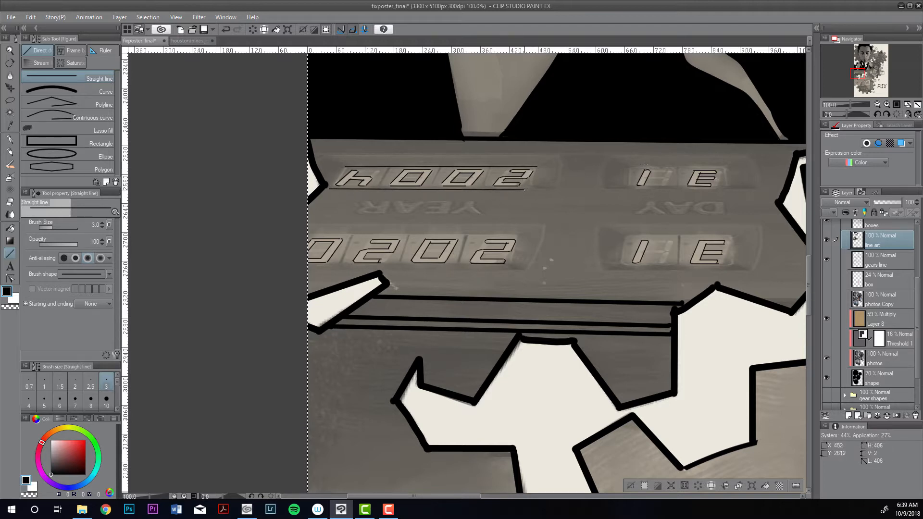
drag(636, 166, 723, 166)
drag(627, 189, 720, 189)
- Ink the inner top line and the outer top and bottom frame lines of the lower year display
drag(314, 233, 522, 234)
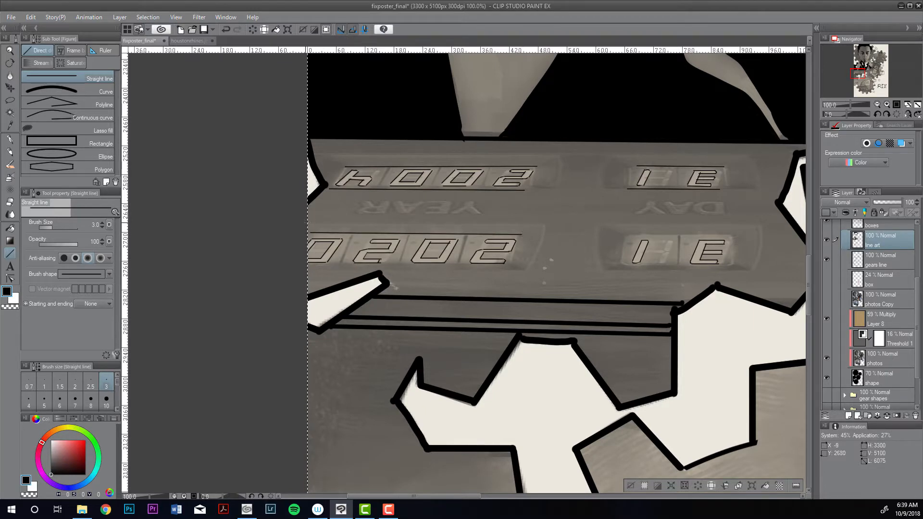
drag(305, 225, 545, 224)
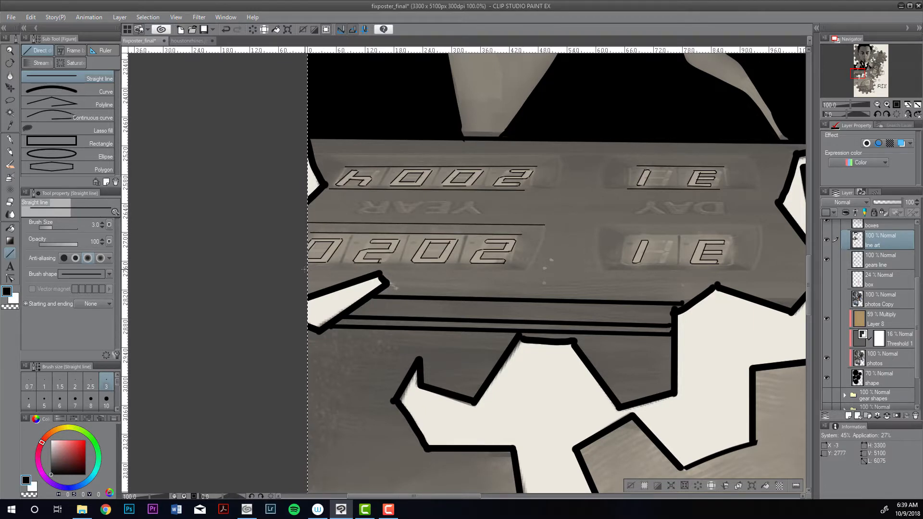
drag(302, 272, 527, 275)
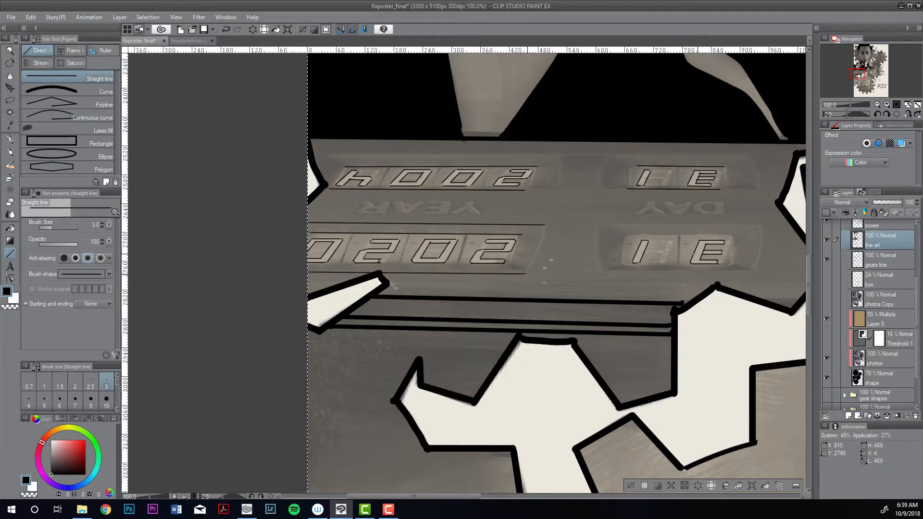
- Ink the inner and outer horizontal frame lines above and below the digits of the lower day display
drag(612, 224, 759, 224)
drag(627, 232, 732, 233)
drag(627, 266, 731, 268)
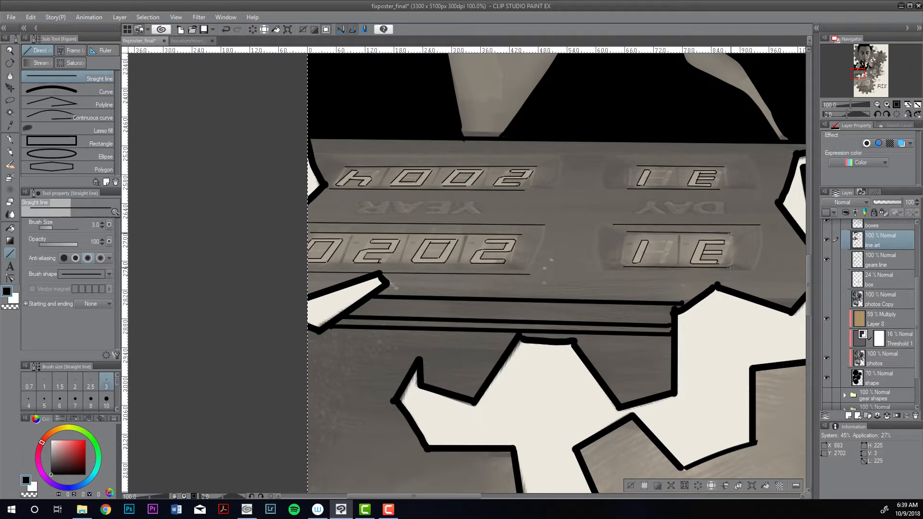
key(ctrl+z)
key(ctrl+y)
drag(606, 273, 753, 272)
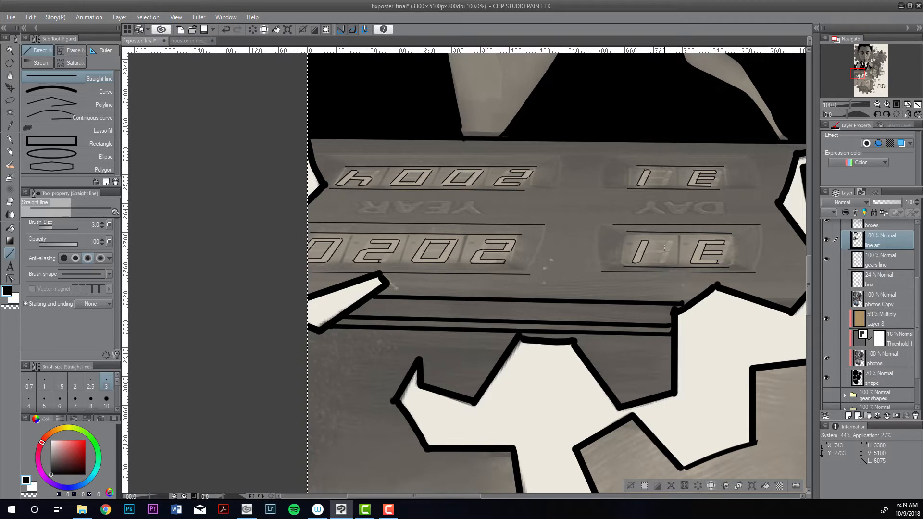
- Ink the outer top and bottom frame lines of the upper day and upper year displays
drag(611, 157, 746, 157)
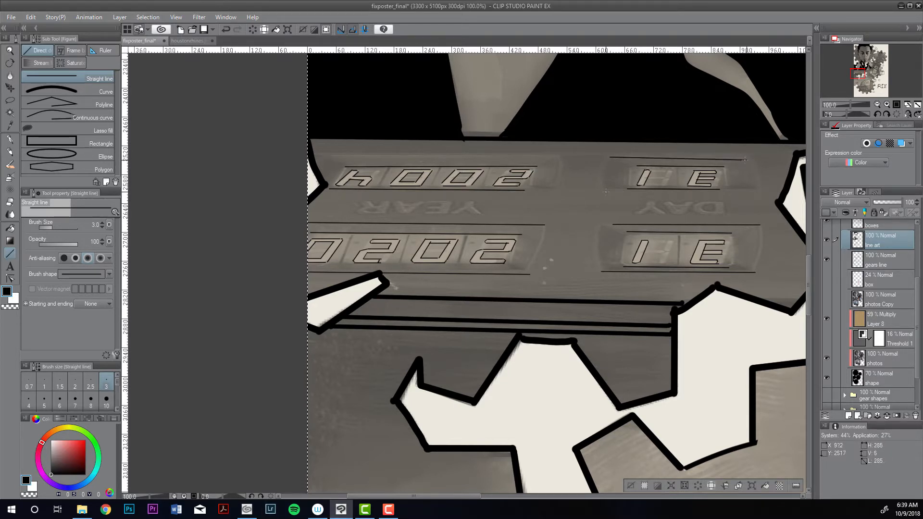
drag(604, 190, 758, 191)
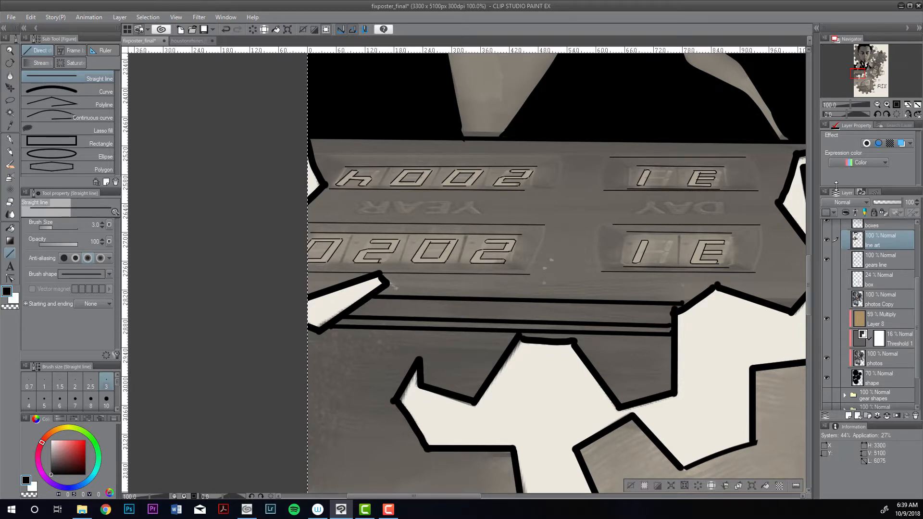
drag(312, 155, 559, 155)
drag(322, 190, 550, 193)
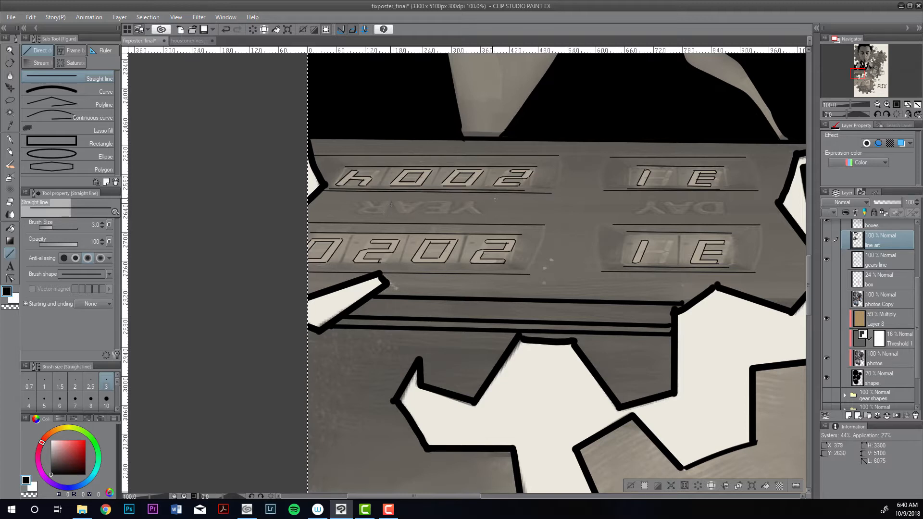
- Outline the straight edges of the letters in the mirrored YEAR label
mouse_move(390, 202)
mouse_down()
mouse_move(385, 215)
mouse_move(410, 214)
mouse_move(398, 215)
mouse_up()
drag(450, 209, 426, 211)
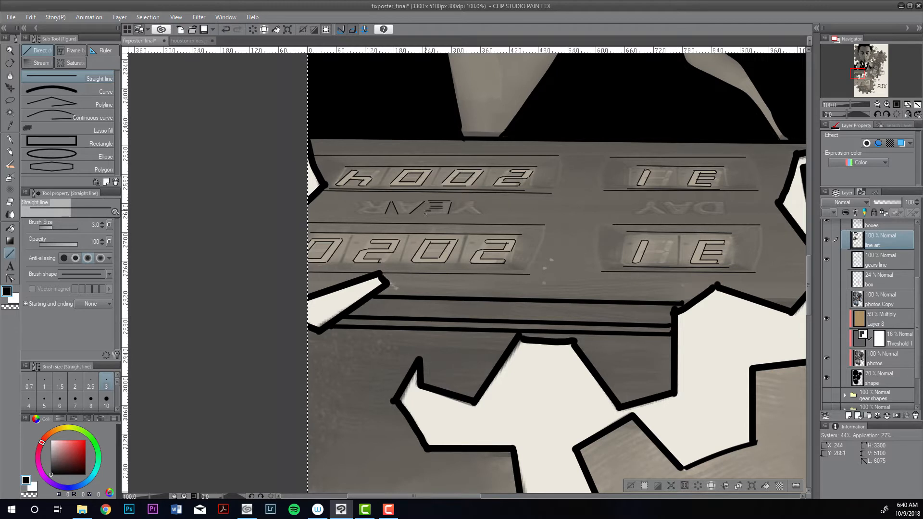
drag(425, 212, 446, 214)
mouse_move(459, 214)
mouse_down()
mouse_move(473, 206)
mouse_move(455, 212)
mouse_up()
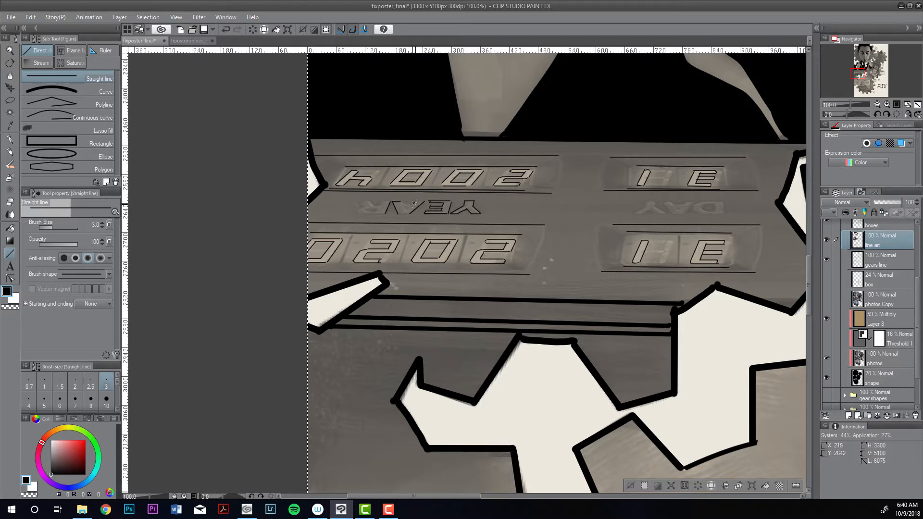
mouse_move(404, 204)
mouse_down()
mouse_move(414, 204)
mouse_move(405, 206)
mouse_up()
drag(404, 205, 360, 200)
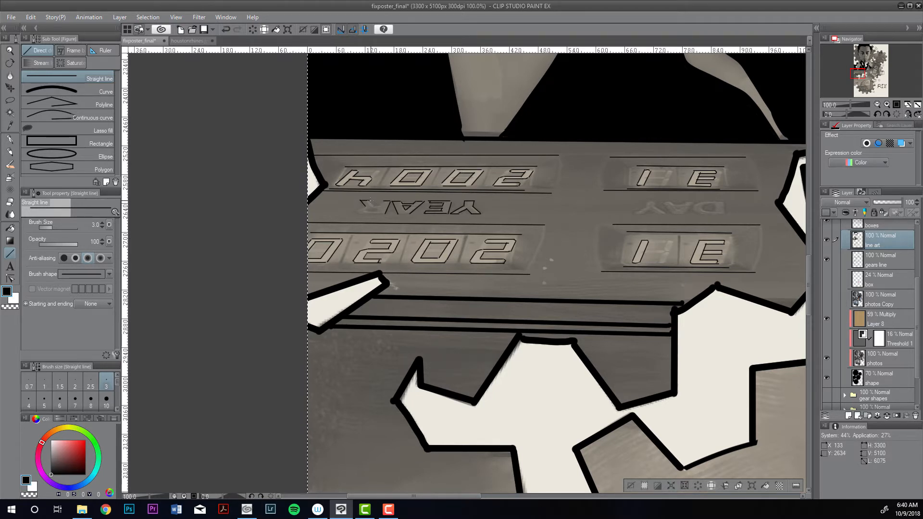
mouse_move(371, 205)
mouse_down()
mouse_move(381, 202)
mouse_move(383, 215)
mouse_up()
drag(373, 209, 376, 210)
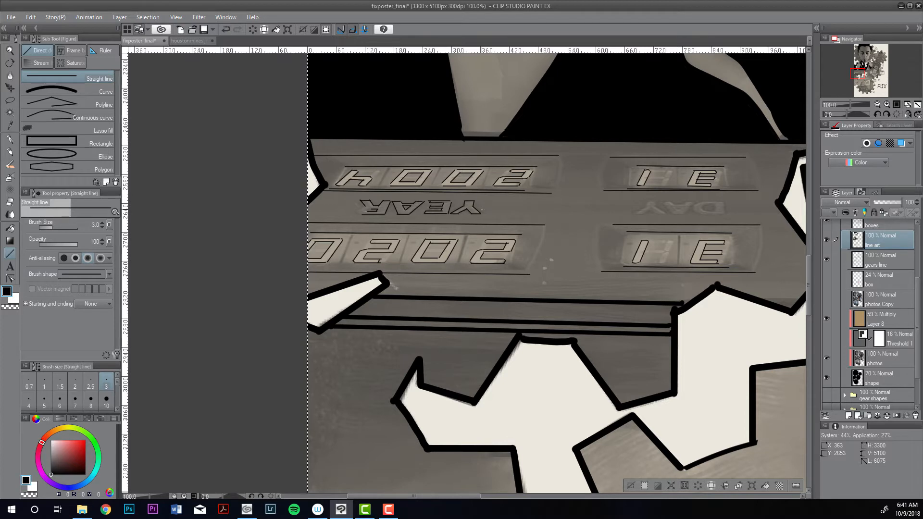
- Outline the straight edges of the letters in the mirrored DAY label, undoing a misplaced line
drag(723, 203, 724, 214)
mouse_move(694, 204)
mouse_down()
mouse_move(688, 214)
mouse_move(666, 213)
mouse_up()
key(ctrl+z)
drag(633, 215, 644, 206)
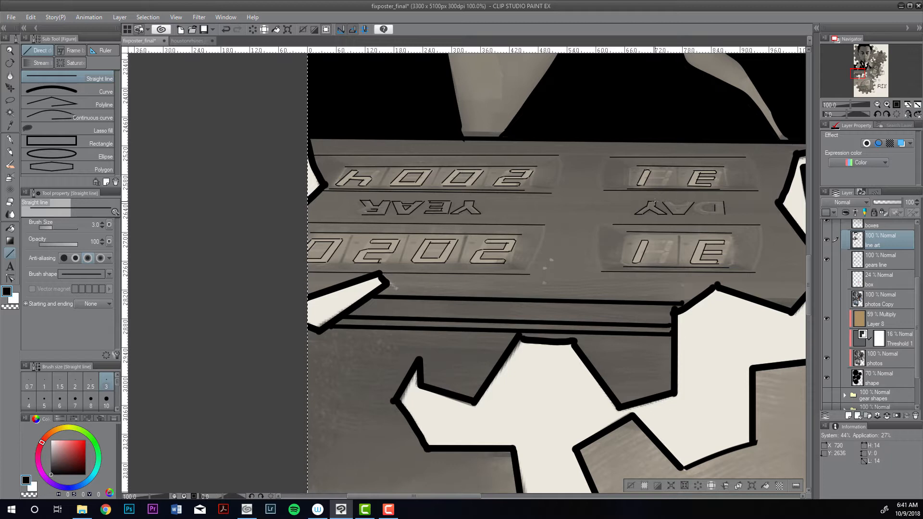
drag(655, 203, 687, 205)
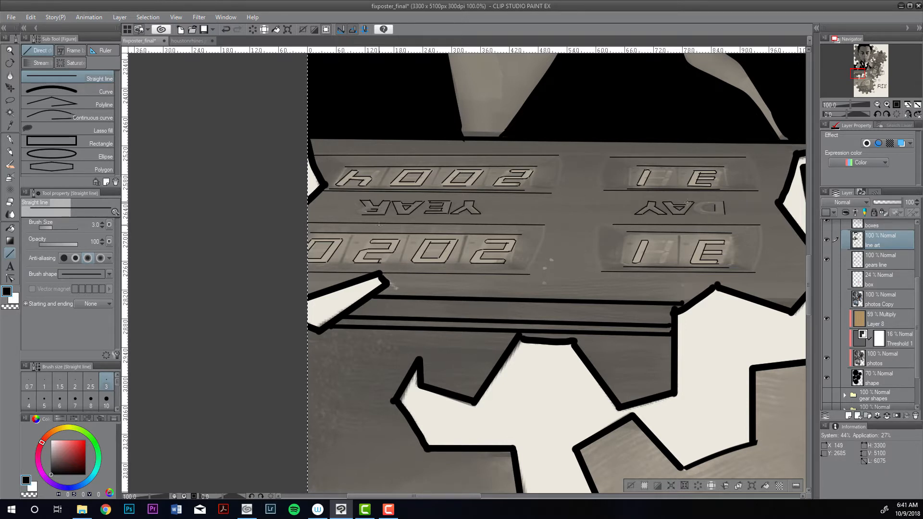
- Set the Curve tool to size 2.5 and ink the rounded edge of the R in the YEAR label
click(102, 91)
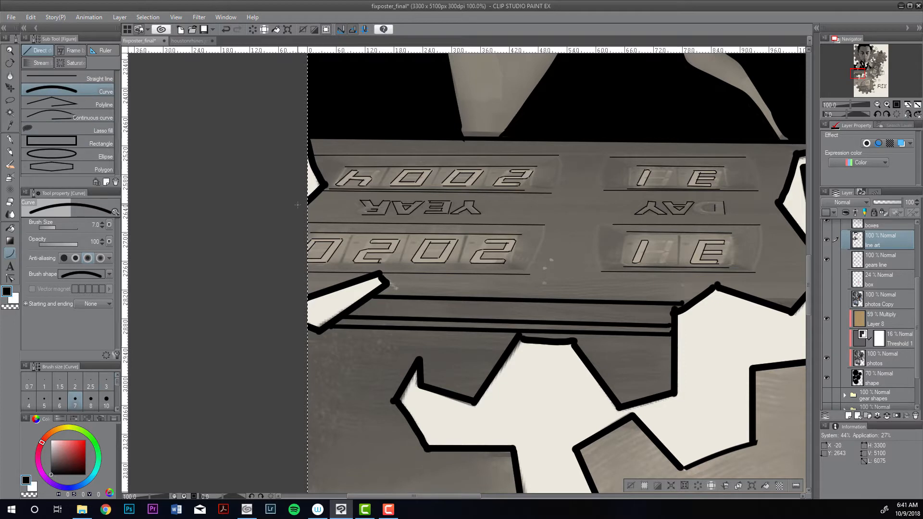
key([)
key([)
key([)
key([)
key([)
drag(556, 198, 555, 222)
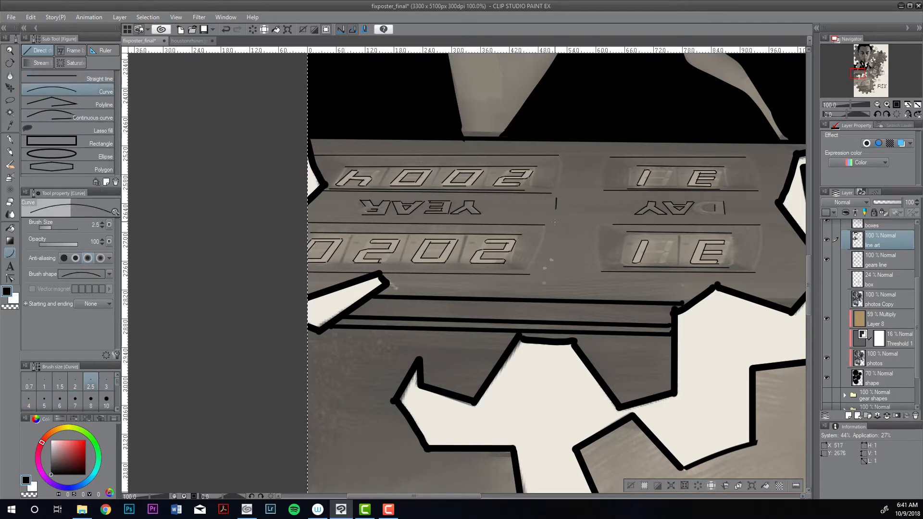
click(556, 221)
key(ctrl+z)
drag(365, 207, 361, 214)
click(355, 210)
drag(714, 207, 703, 212)
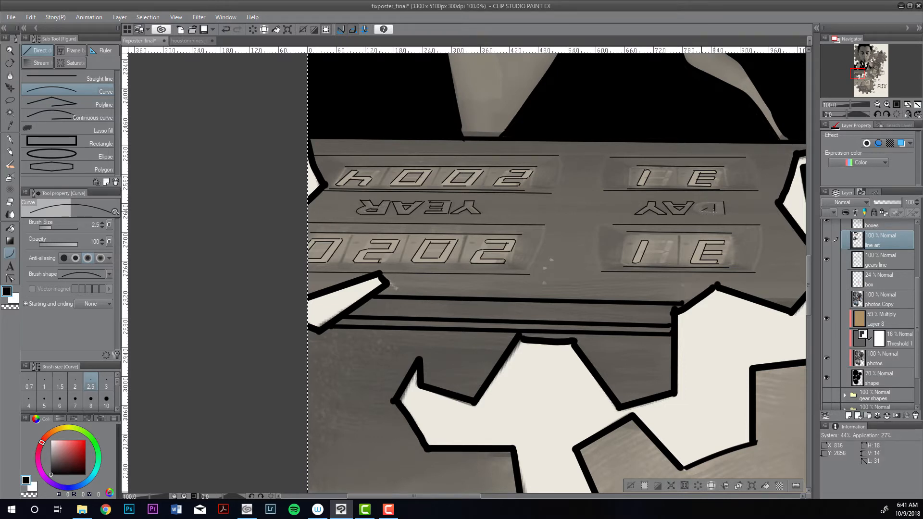
click(702, 212)
click(704, 206)
key(ctrl+z)
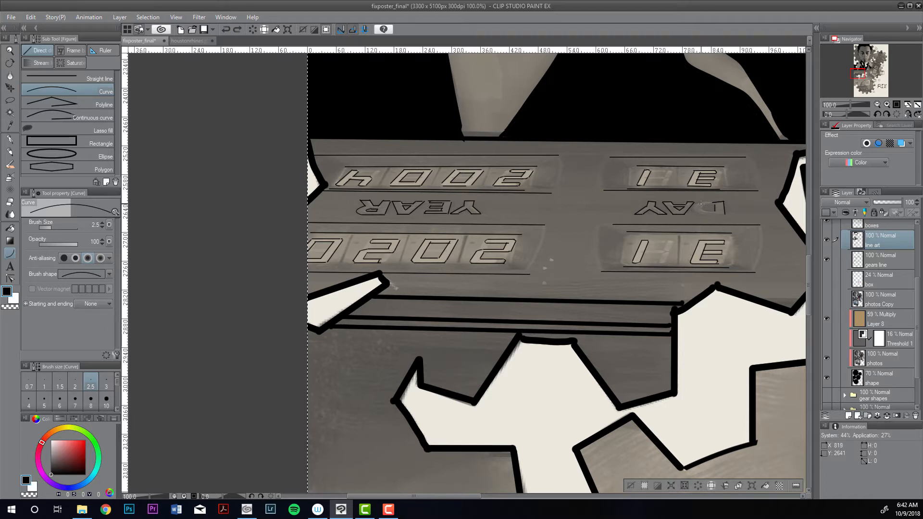
- Ink the outer and inner curved edges of the D in the DAY label, redoing the misplaced curve
mouse_move(724, 201)
mouse_down()
mouse_move(697, 205)
mouse_move(697, 215)
mouse_move(725, 217)
mouse_move(702, 208)
mouse_up()
click(700, 205)
key(ctrl+z)
click(699, 204)
click(689, 210)
click(702, 205)
drag(702, 207, 714, 212)
click(701, 213)
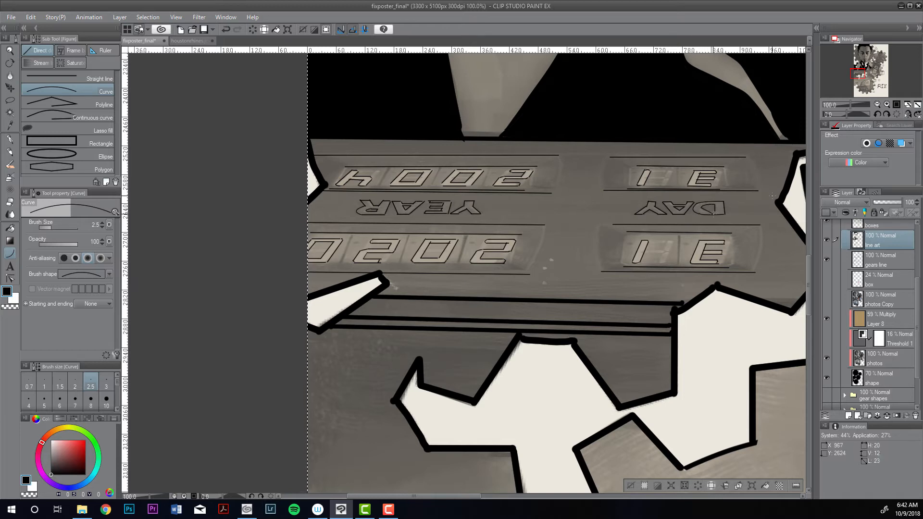
- Ink curved ends on the upper DAY frame, raising the Curve size to 3 and redoing the right-hand end
drag(607, 168, 603, 190)
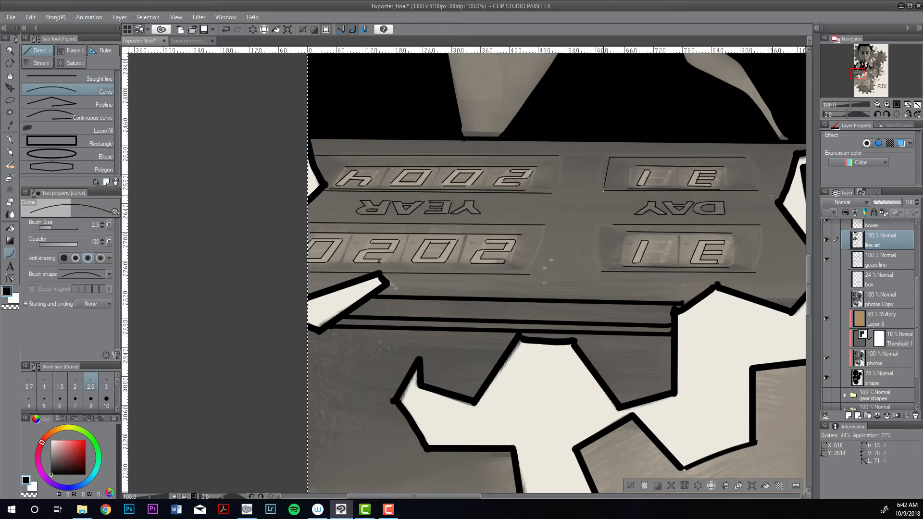
click(597, 175)
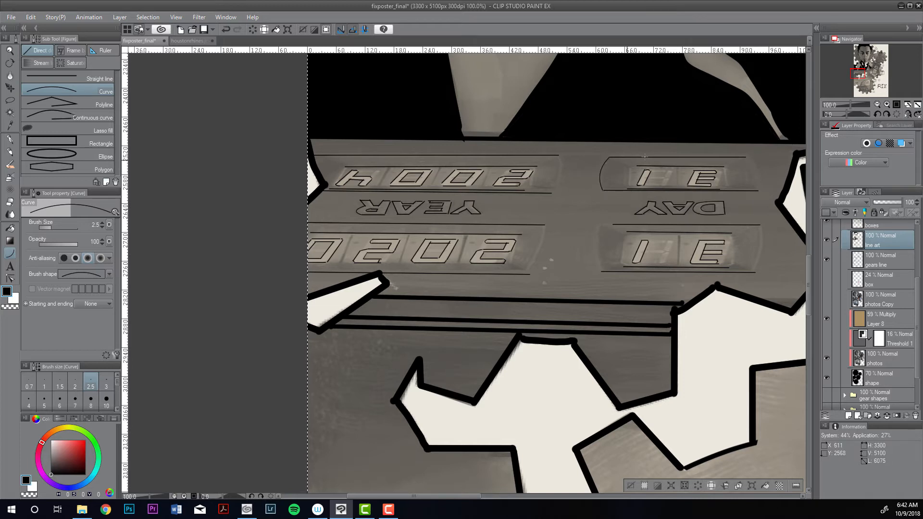
key(bracketright)
drag(745, 158, 758, 191)
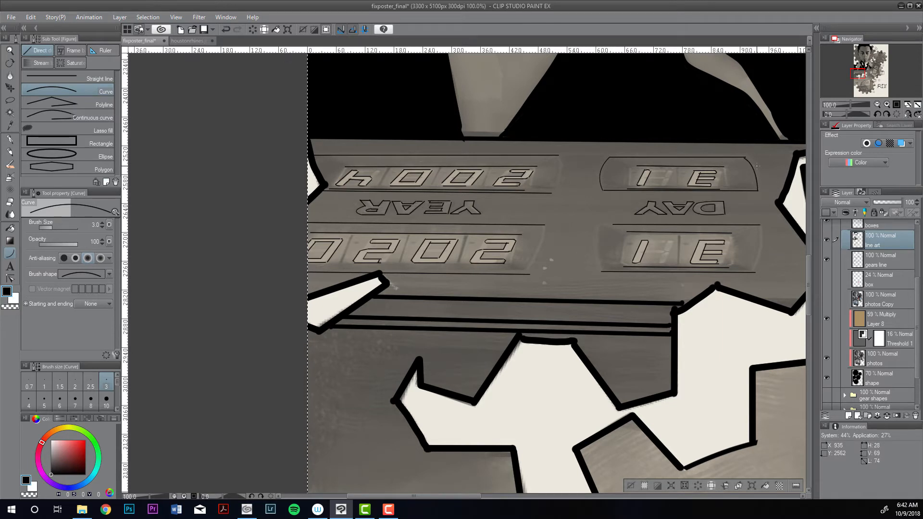
click(756, 167)
key(ctrl+z)
drag(745, 157, 758, 191)
click(764, 159)
- Close the right ends of the upper and lower YEAR frames with outward-bulging curves
drag(559, 155, 552, 194)
click(562, 173)
drag(545, 224, 529, 276)
click(542, 250)
- Close both ends of the lower DAY frame with curves and ink the curved right edge of the lower YEAR digit window
drag(612, 224, 601, 272)
click(591, 244)
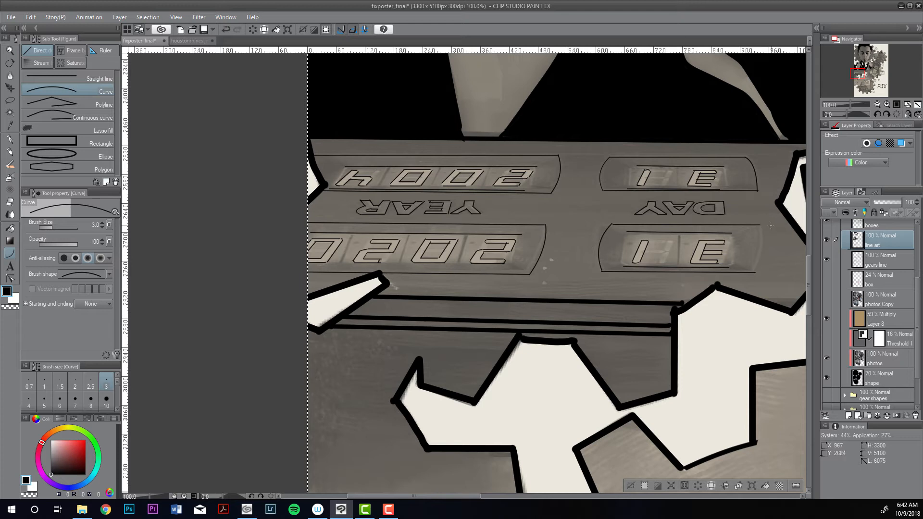
drag(760, 225, 761, 271)
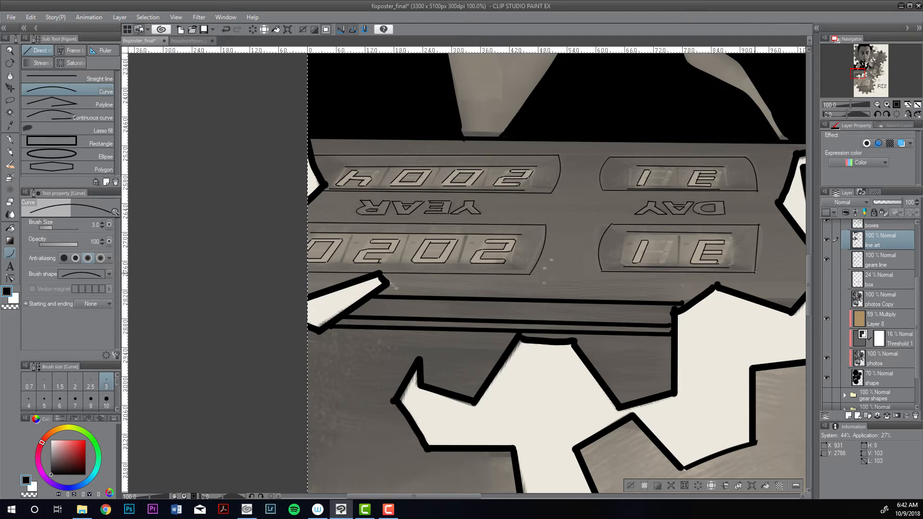
click(769, 250)
drag(524, 235, 514, 267)
click(525, 254)
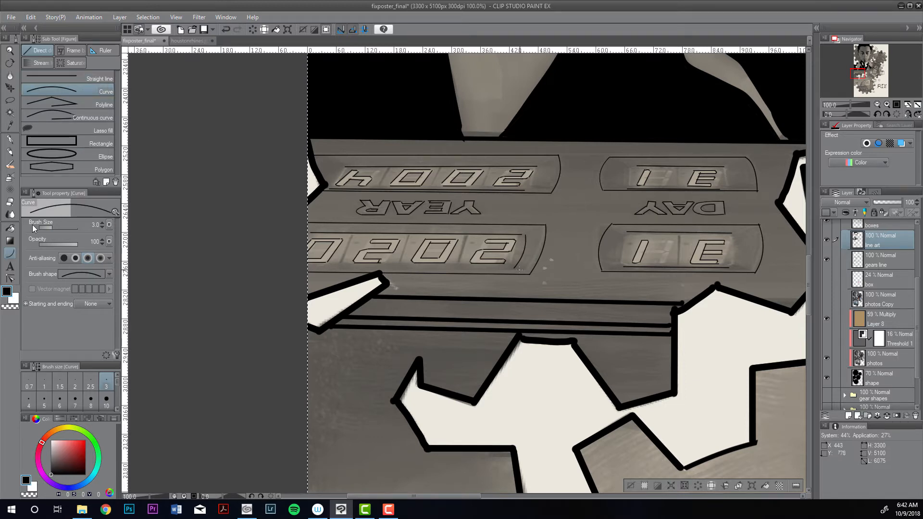
- Use the Straight line tool to ink the left edge and dividers of the upper YEAR digit window, undoing misplaced lines
click(68, 79)
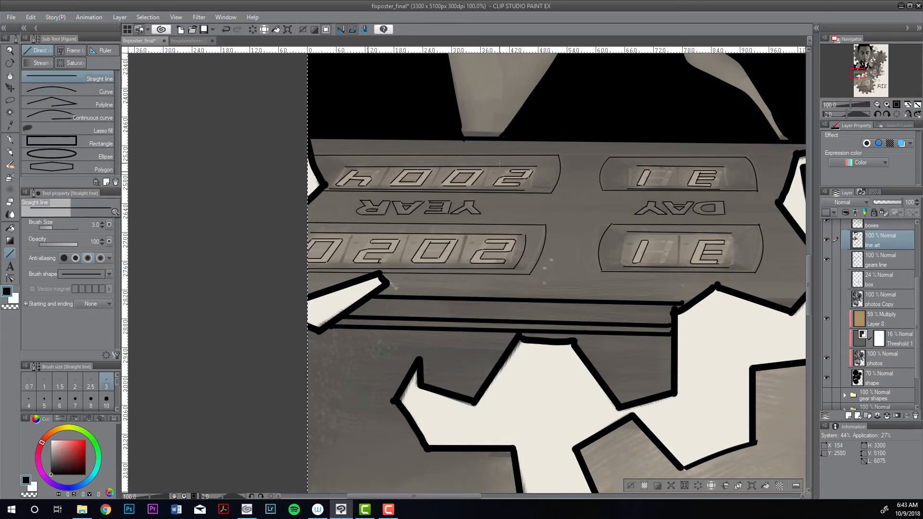
drag(345, 167, 330, 189)
key(u)
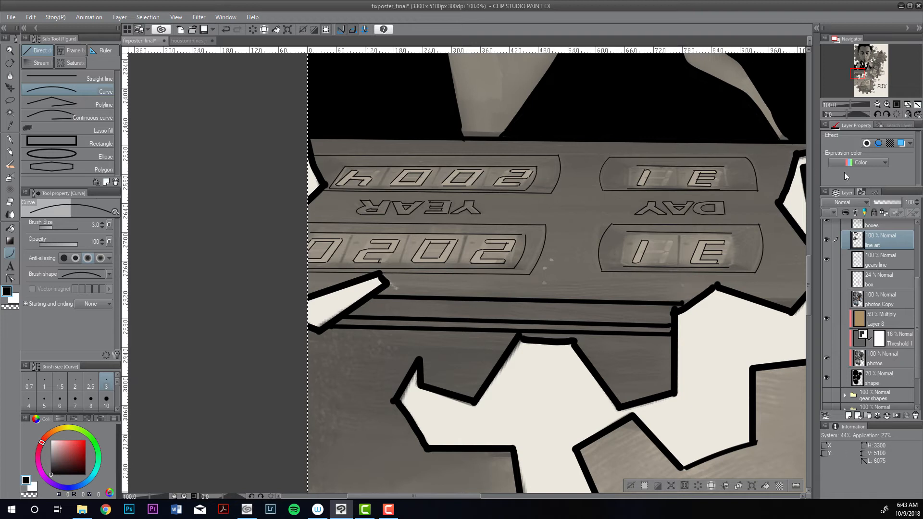
click(99, 78)
click(96, 91)
click(96, 78)
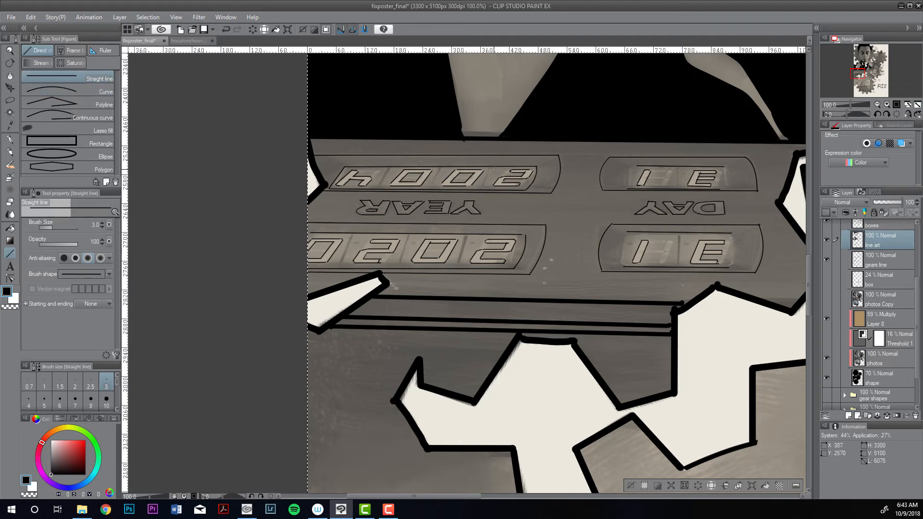
mouse_move(498, 168)
mouse_down()
mouse_move(481, 190)
mouse_move(499, 168)
mouse_move(429, 190)
mouse_up()
key(ctrl+z)
key(ctrl+z)
- Ink the straight side edges and divider of the DAY digit windows, undoing misplaced lines on the lower one
drag(681, 170, 671, 189)
drag(637, 165, 619, 264)
drag(637, 166, 627, 189)
drag(738, 234, 740, 233)
key(ctrl+z)
drag(739, 235, 736, 265)
key(ctrl+z)
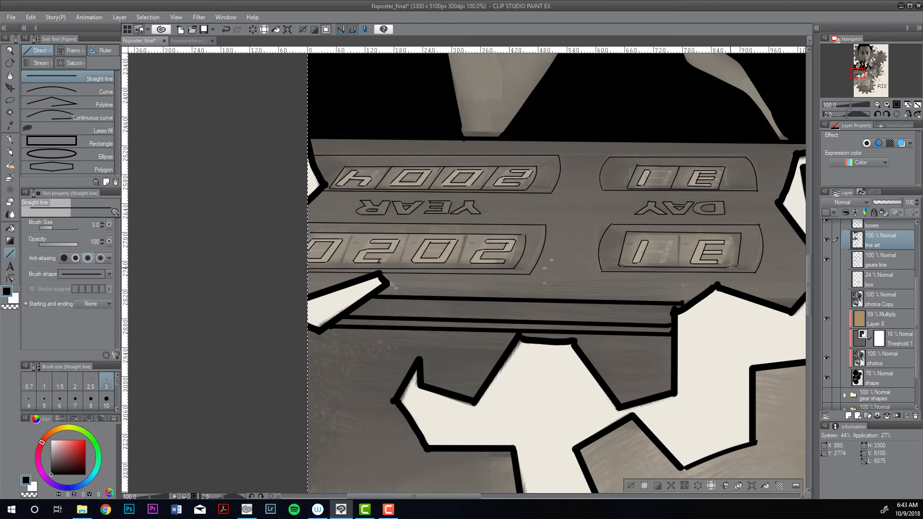
key(ctrl+z)
- Review the poster at reduced zoom with the shape layer hidden and shown
click(917, 105)
click(916, 105)
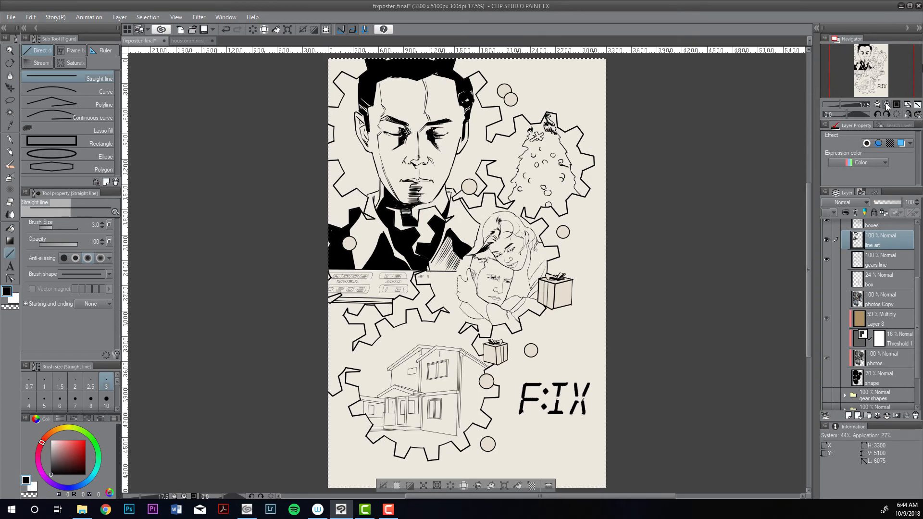
click(886, 105)
click(917, 104)
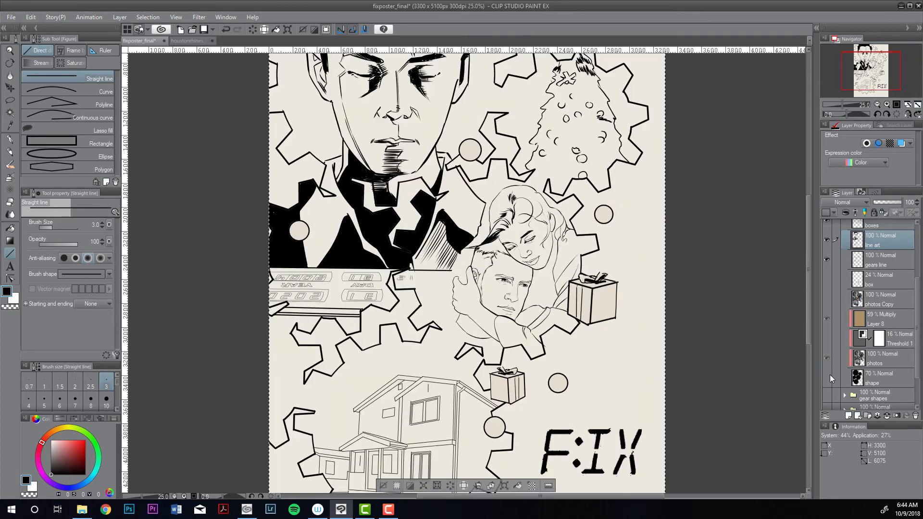
click(829, 376)
click(829, 376)
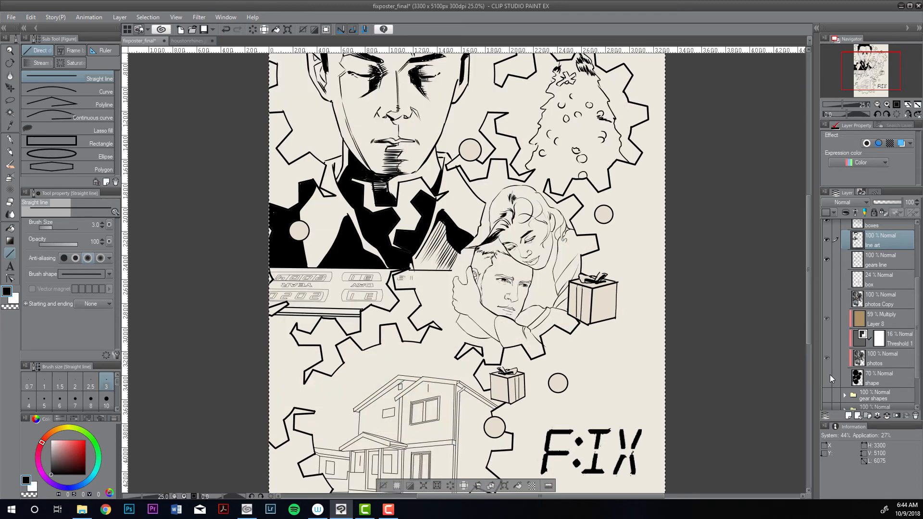
click(826, 377)
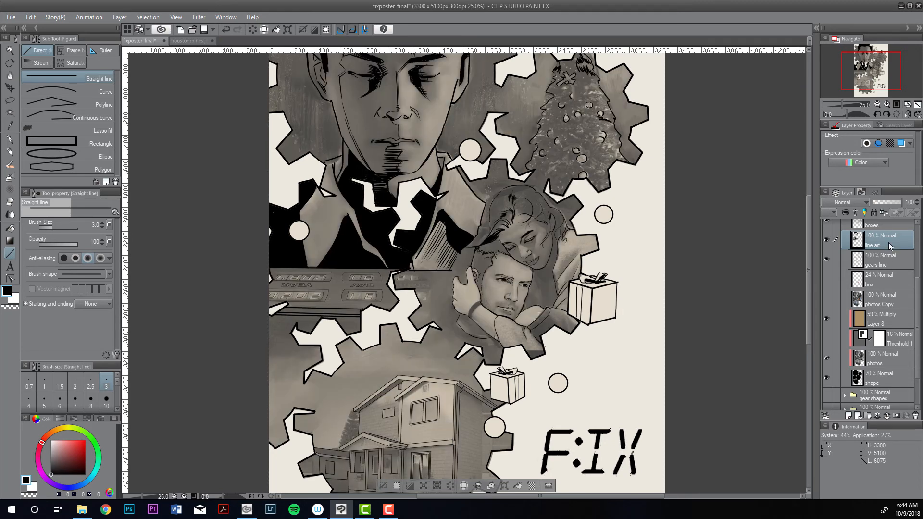
- Switch to the G-pen on the line art layer and set its brush size to 20
key(p)
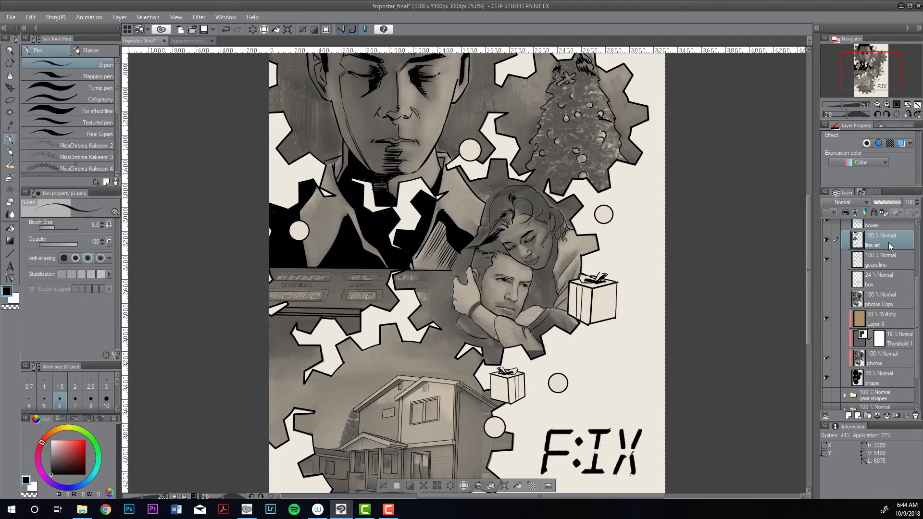
key(bracketright)
key(bracketright)
key(bracketright)
key(bracketright)
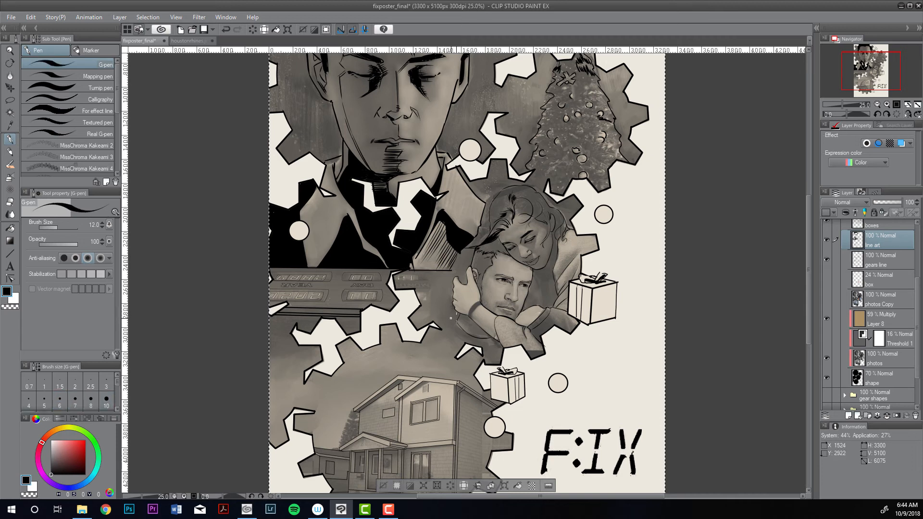
key(bracketright)
key(bracketright)
- Toggle the photos layer to compare, hide the shape layer, and save the poster
click(827, 358)
click(827, 357)
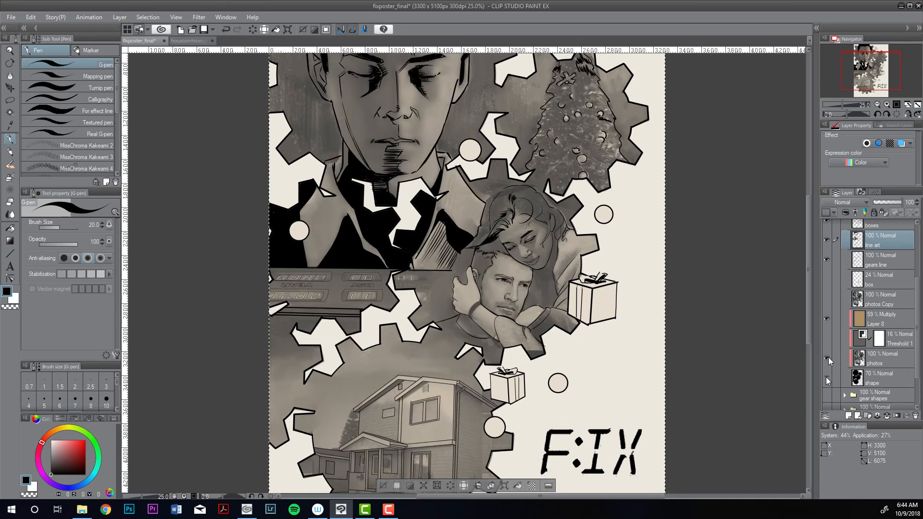
click(826, 377)
click(907, 105)
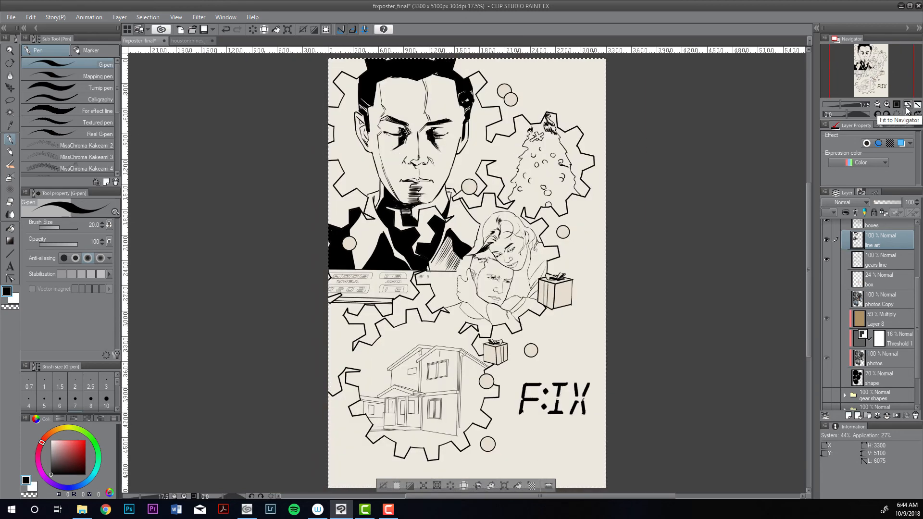
key(ctrl+s)
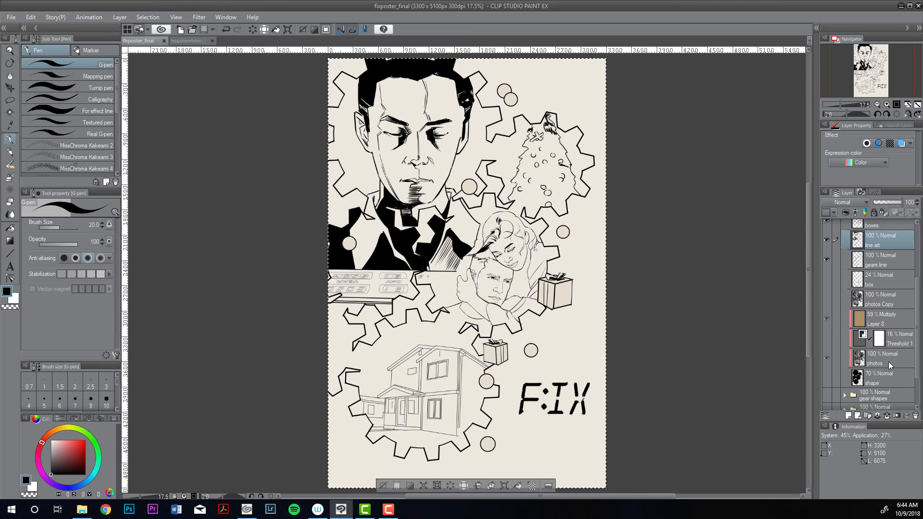
- Show the shape layer again, set its opacity to 26%, and save the poster
click(826, 378)
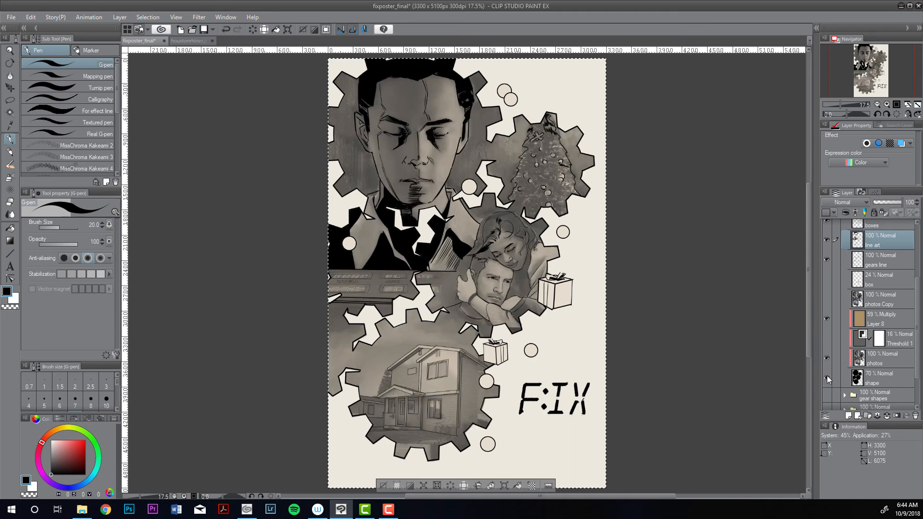
click(858, 359)
drag(896, 205, 903, 202)
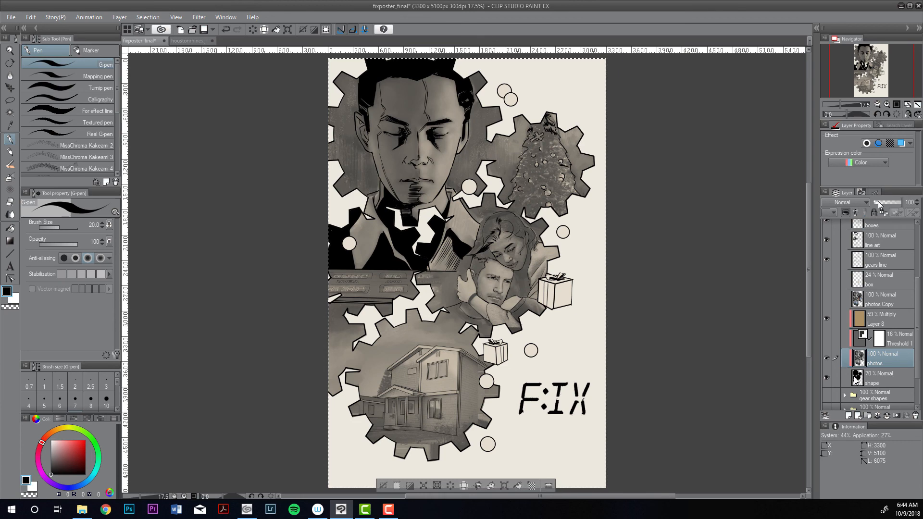
click(856, 379)
click(879, 202)
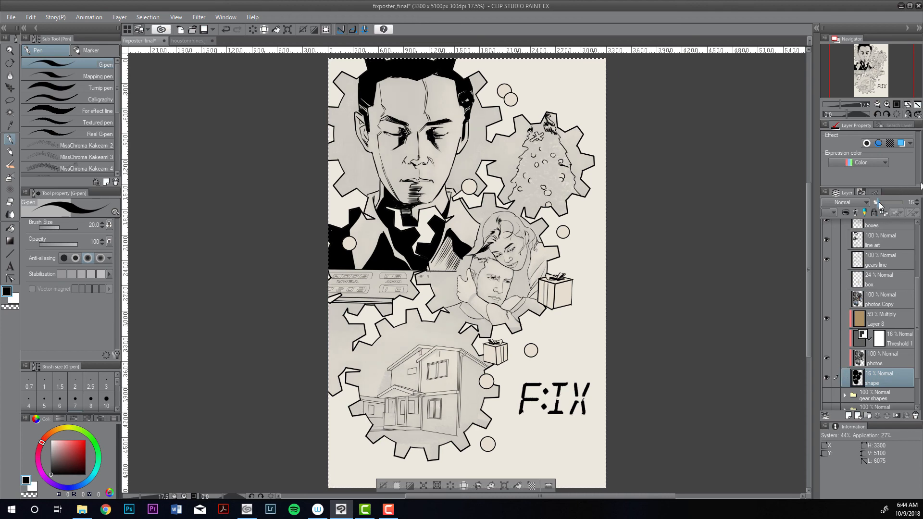
drag(878, 202, 880, 202)
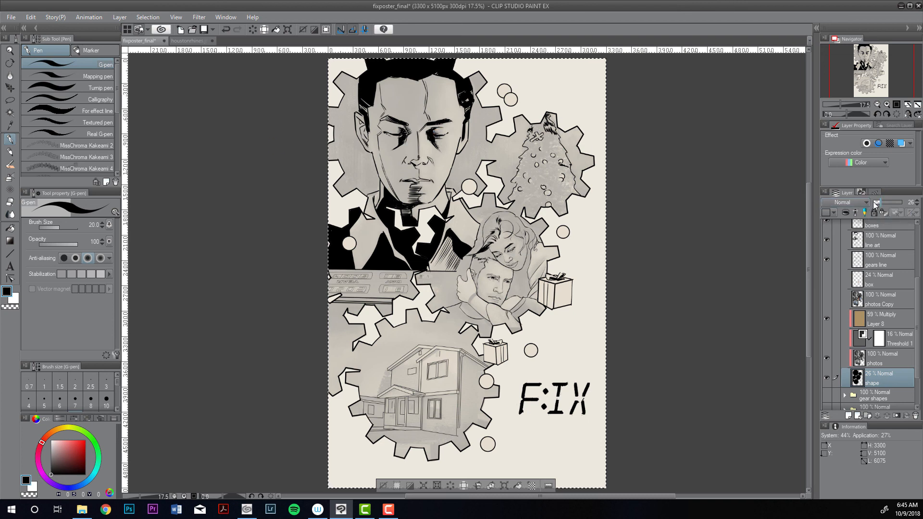
key(ctrl+s)
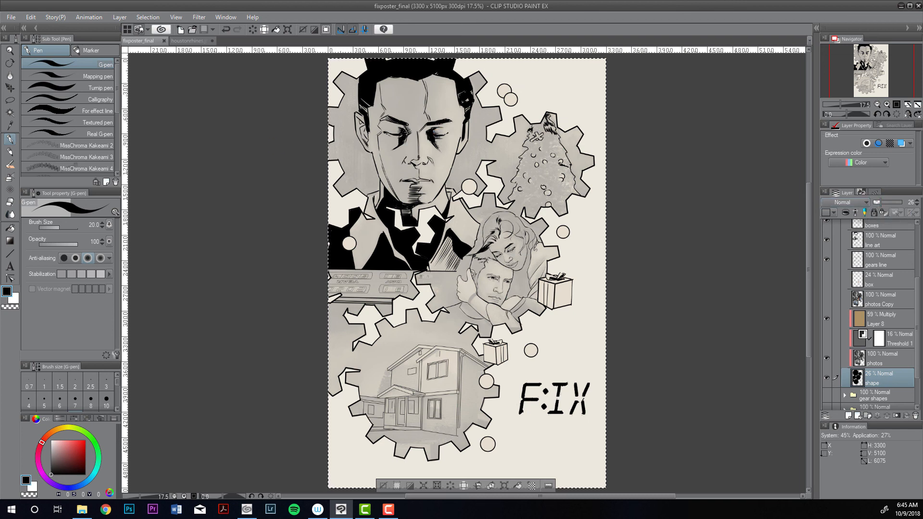